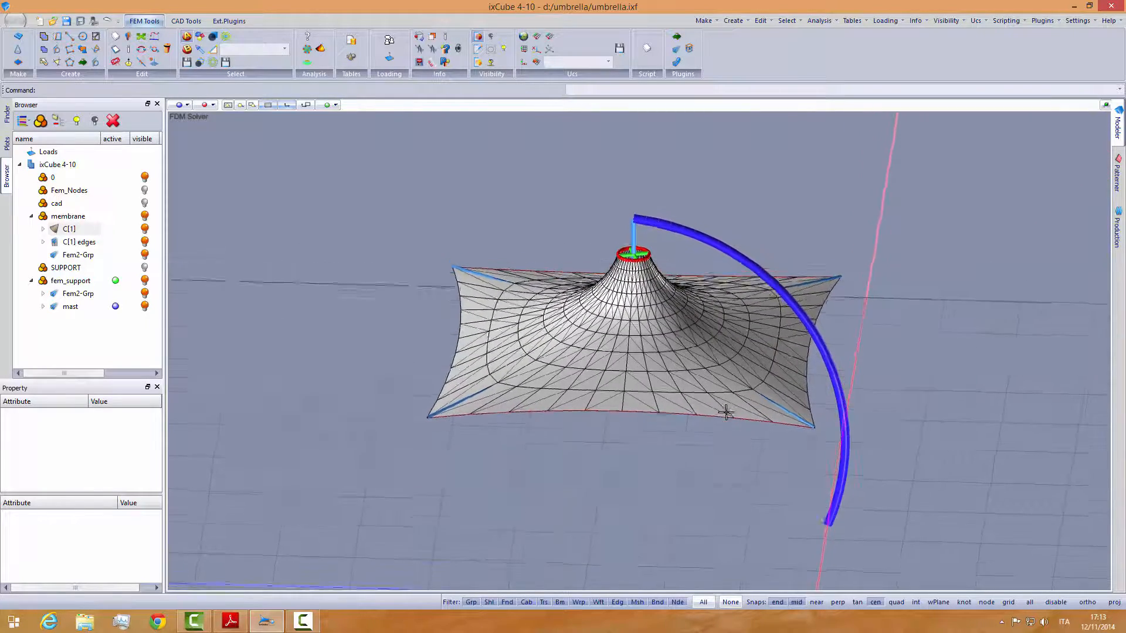
- Examine the umbrella's membrane, mast and support struts from above, below and close to the membrane surface
scroll(668, 349, "up", 3)
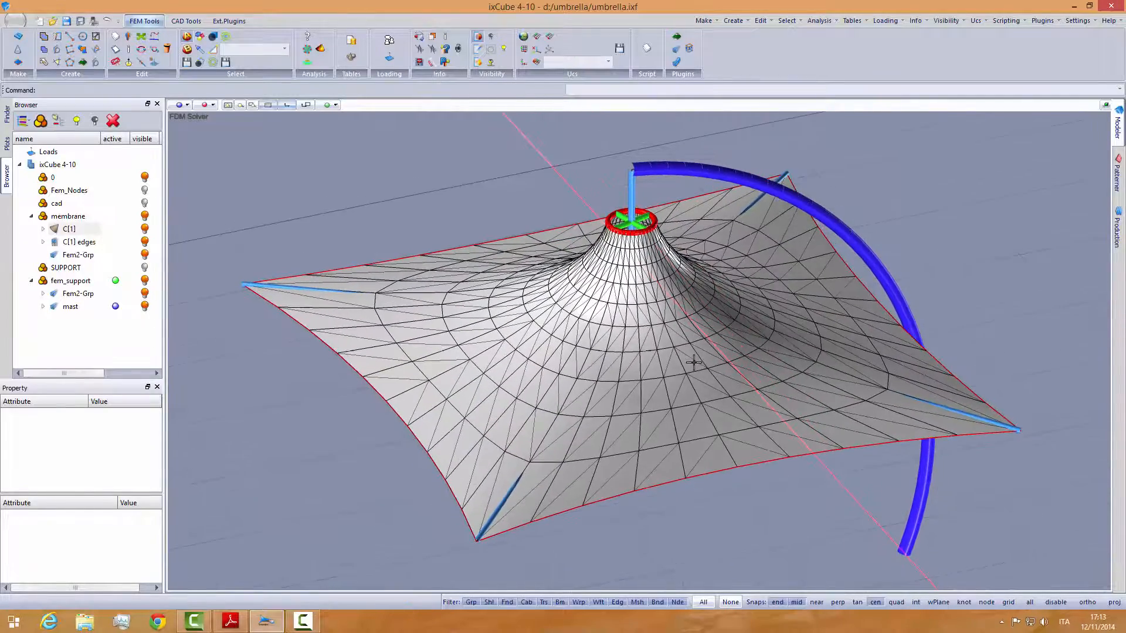
middle_click_drag(638, 330, 665, 322)
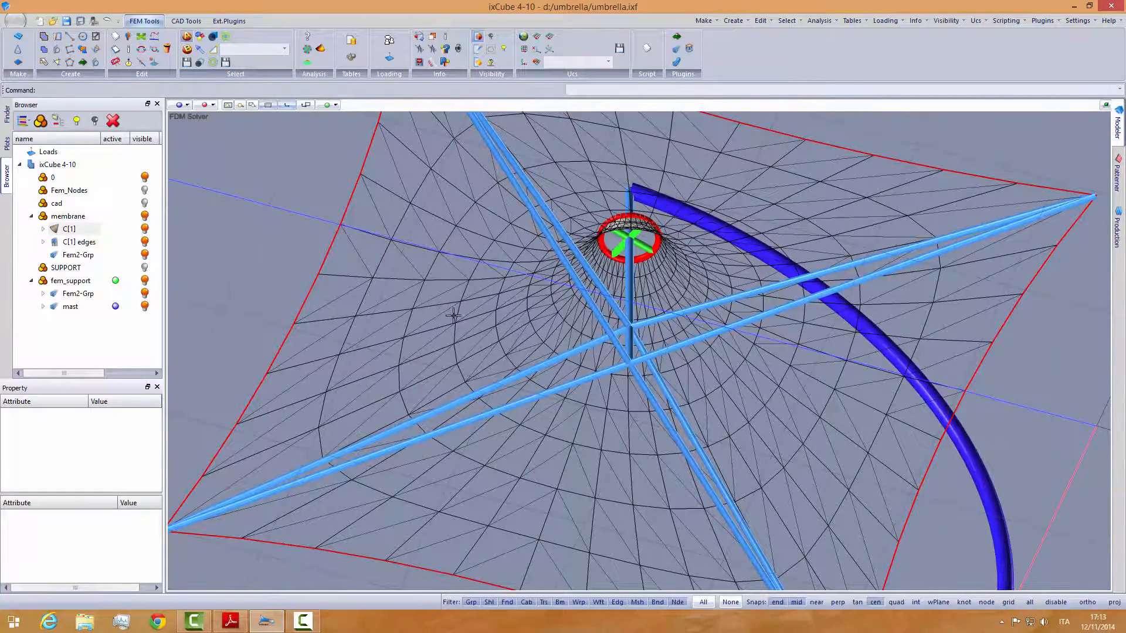
middle_click_drag(595, 269, 610, 387)
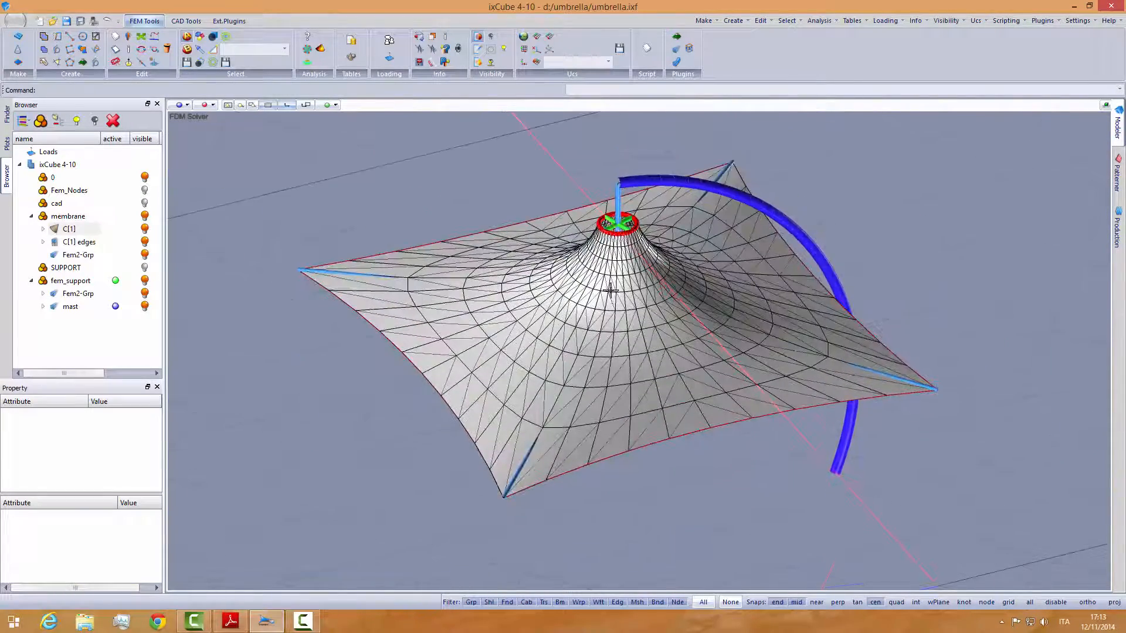
scroll(610, 291, "up", 2)
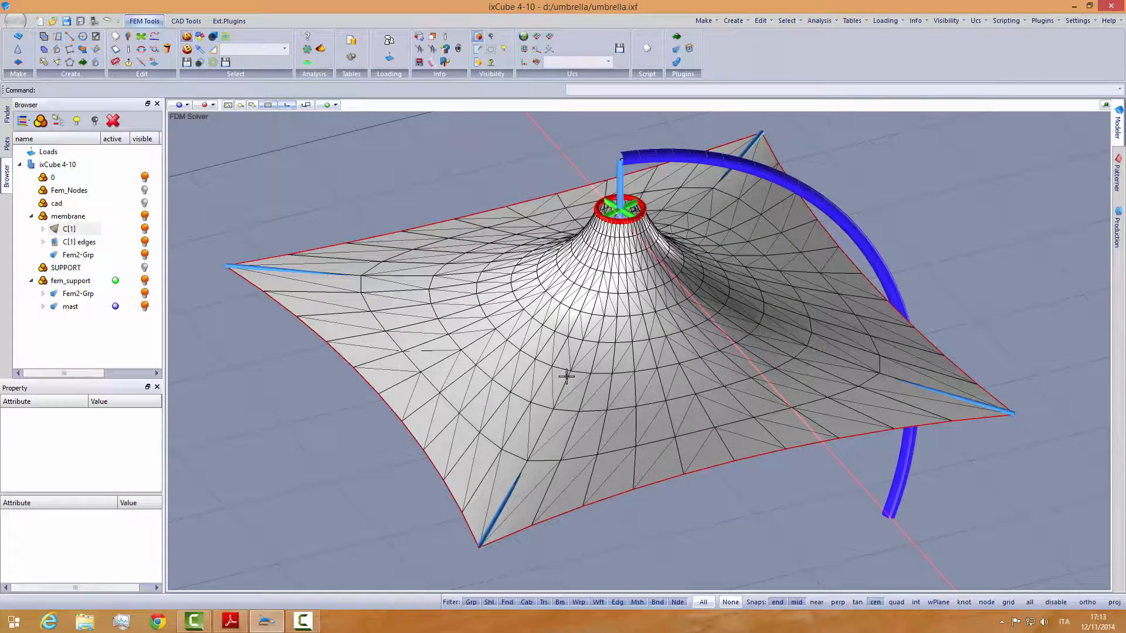
middle_click_drag(610, 393, 578, 320)
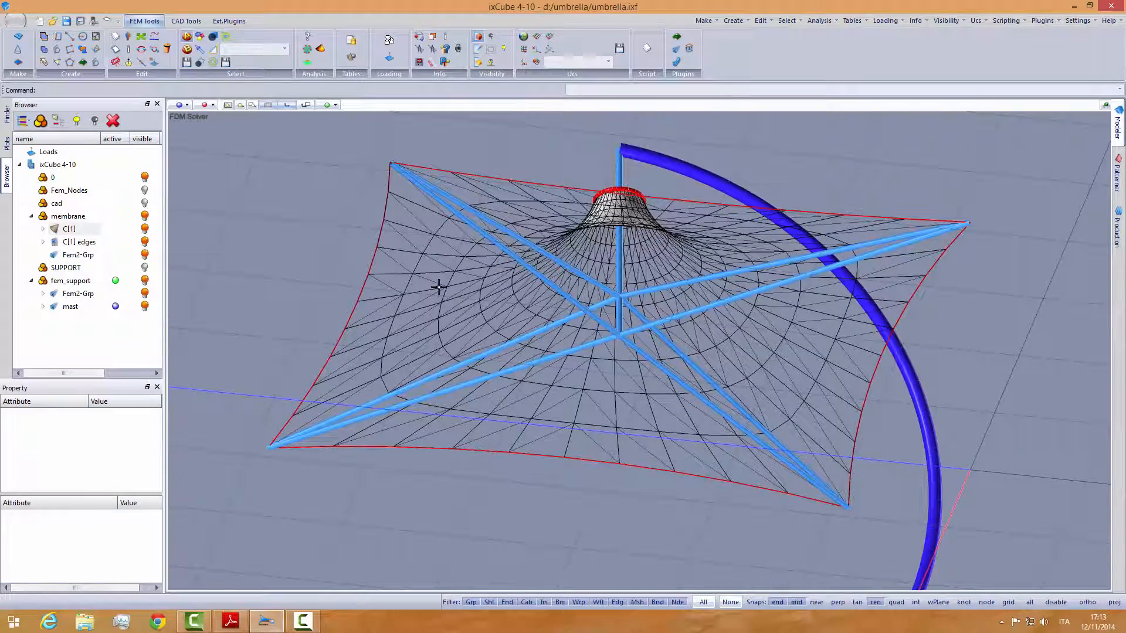
middle_click_drag(487, 279, 514, 345)
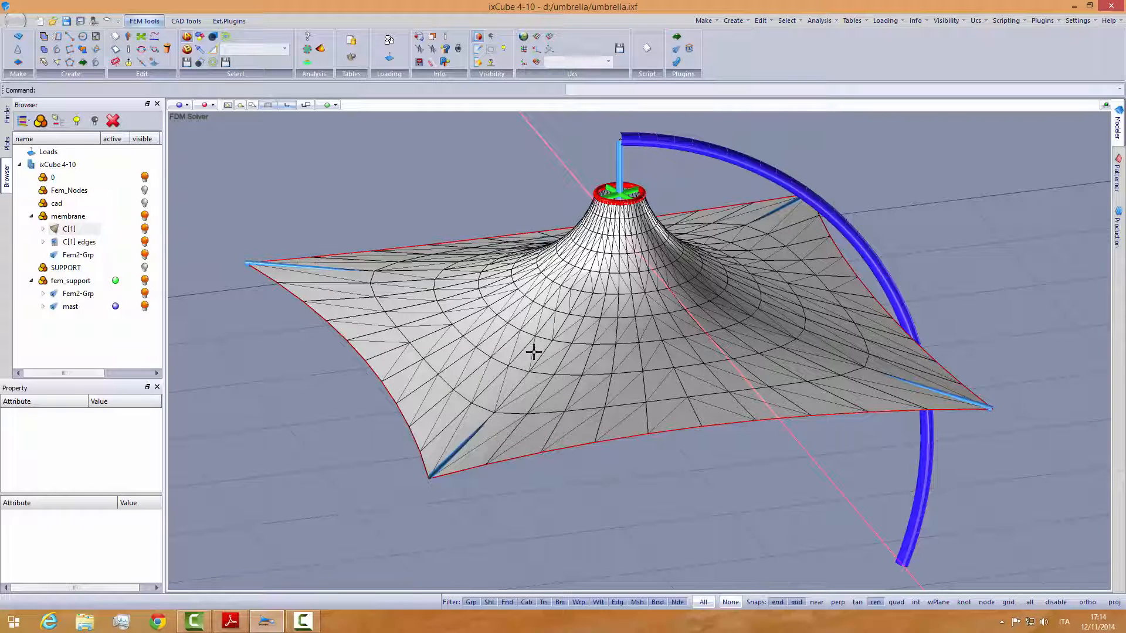
middle_click_drag(515, 357, 520, 324)
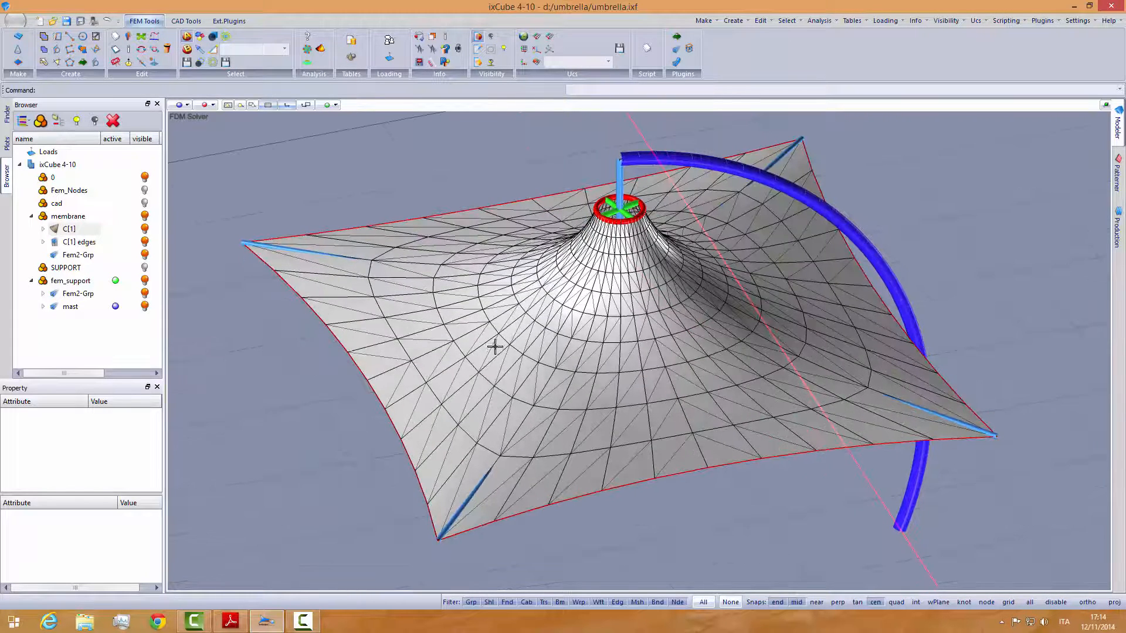
scroll(495, 346, "up", 3)
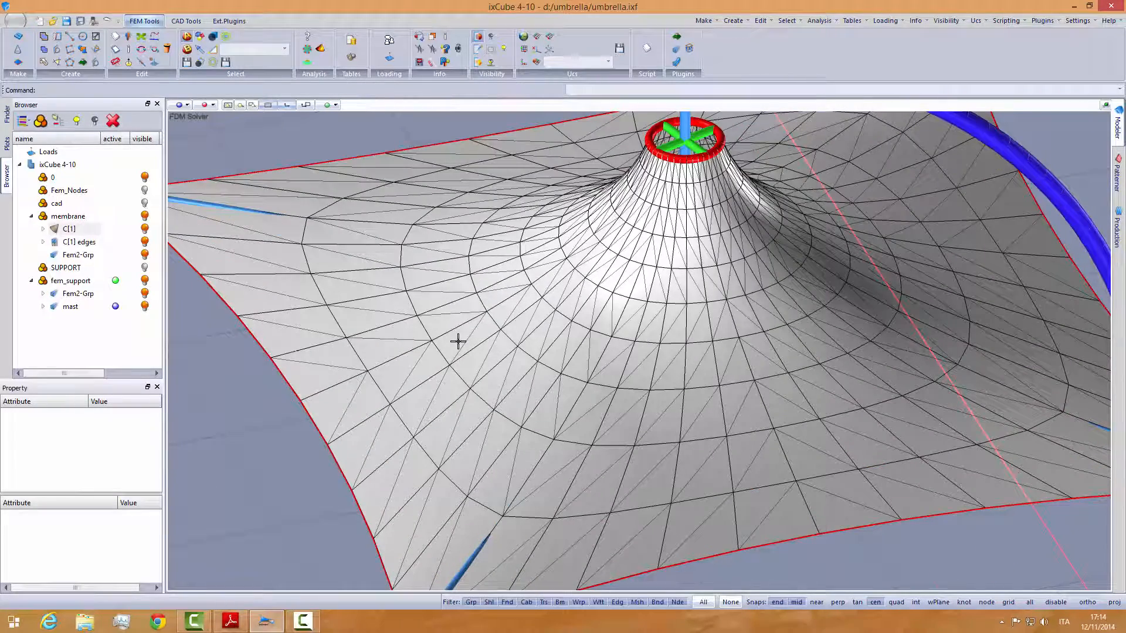
scroll(458, 342, "down", 4)
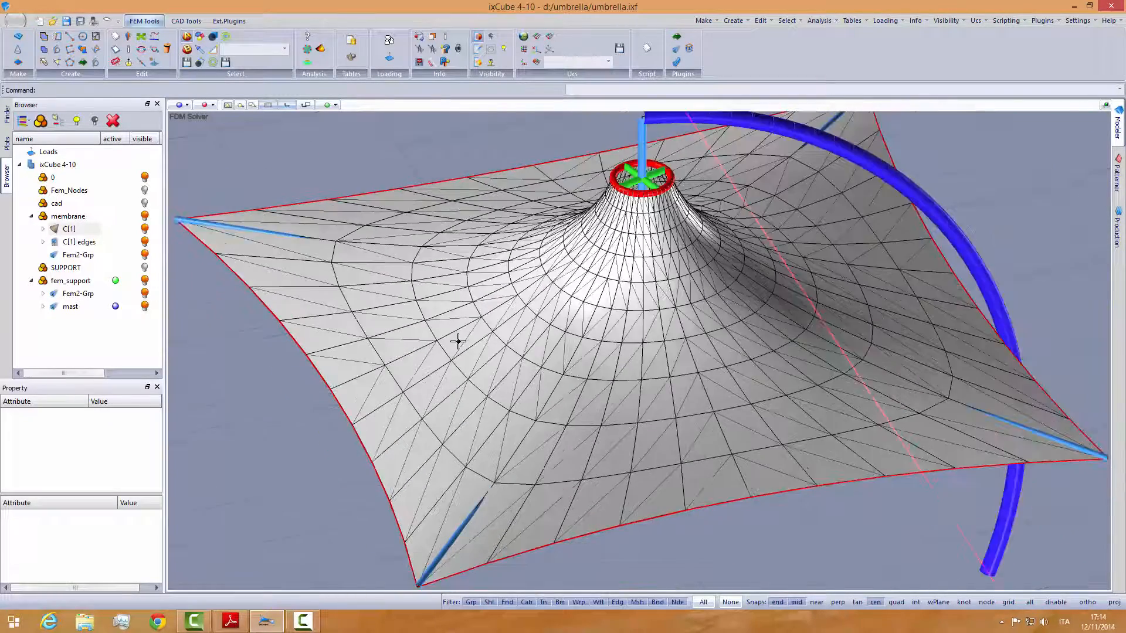
middle_click_drag(463, 344, 535, 357)
left_click(187, 105)
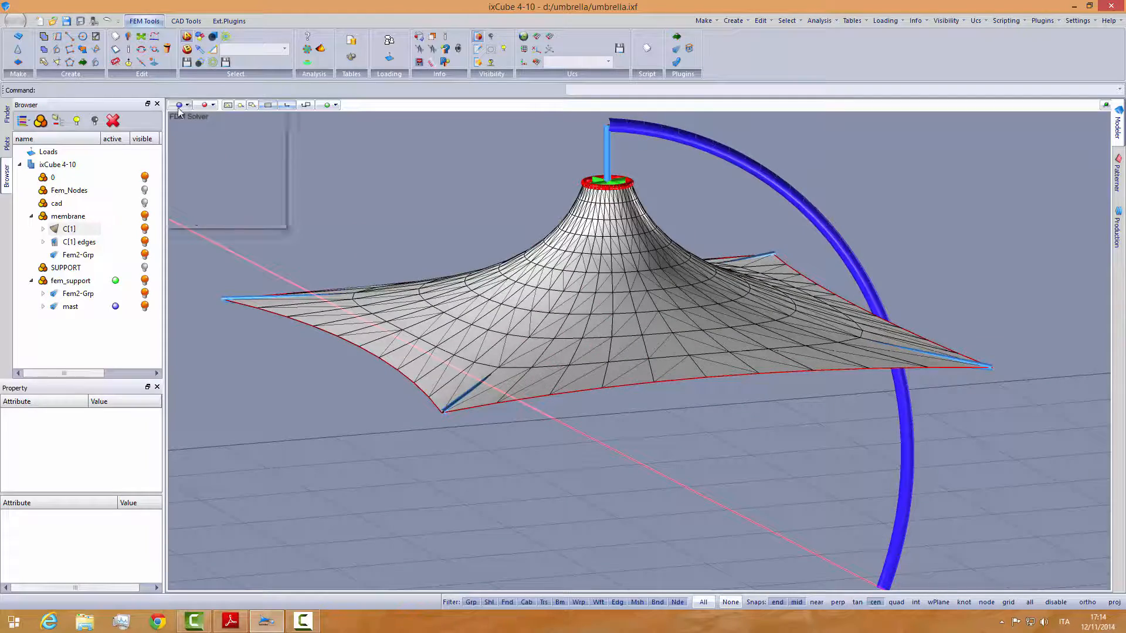
left_click(208, 209)
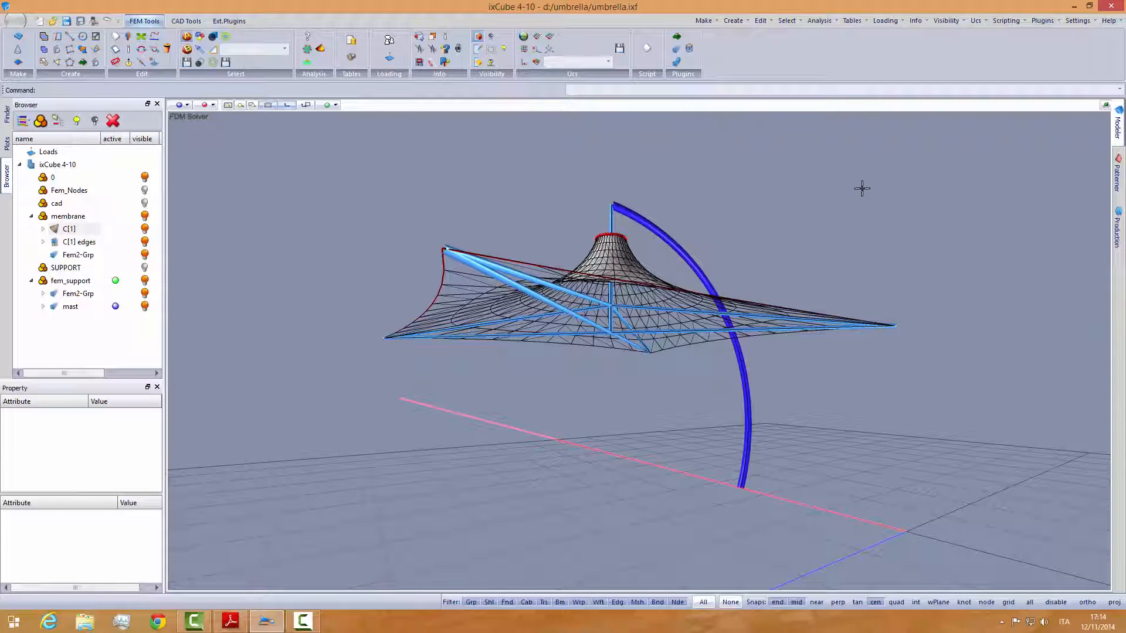
- Enable double-sided materials for meshes in the editor settings
right_click(959, 58)
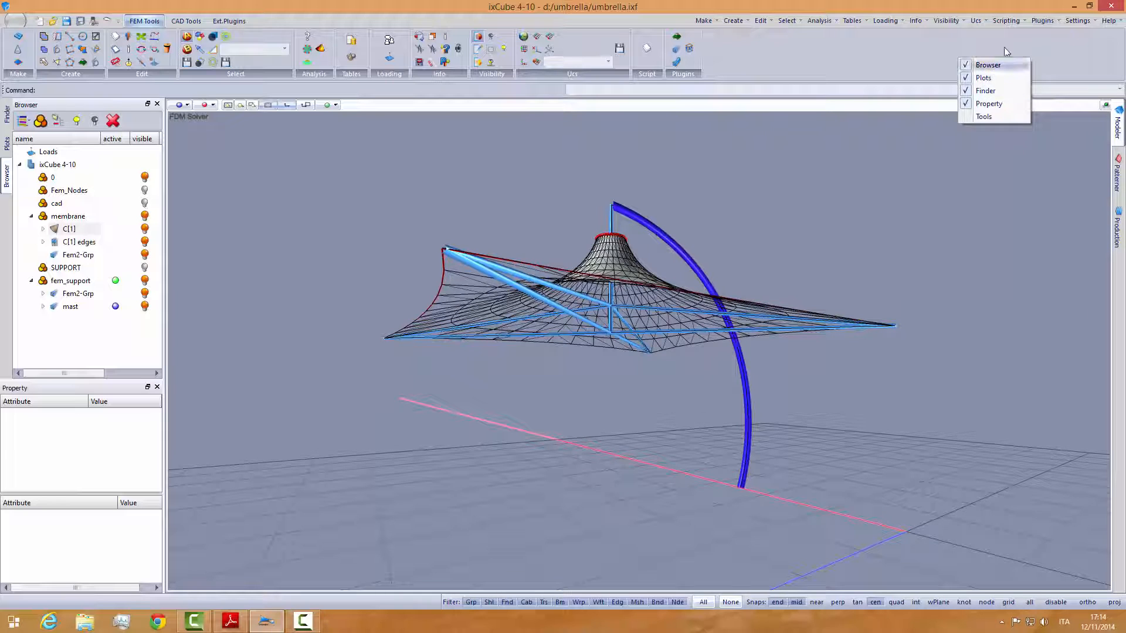
left_click(1077, 20)
left_click(1059, 37)
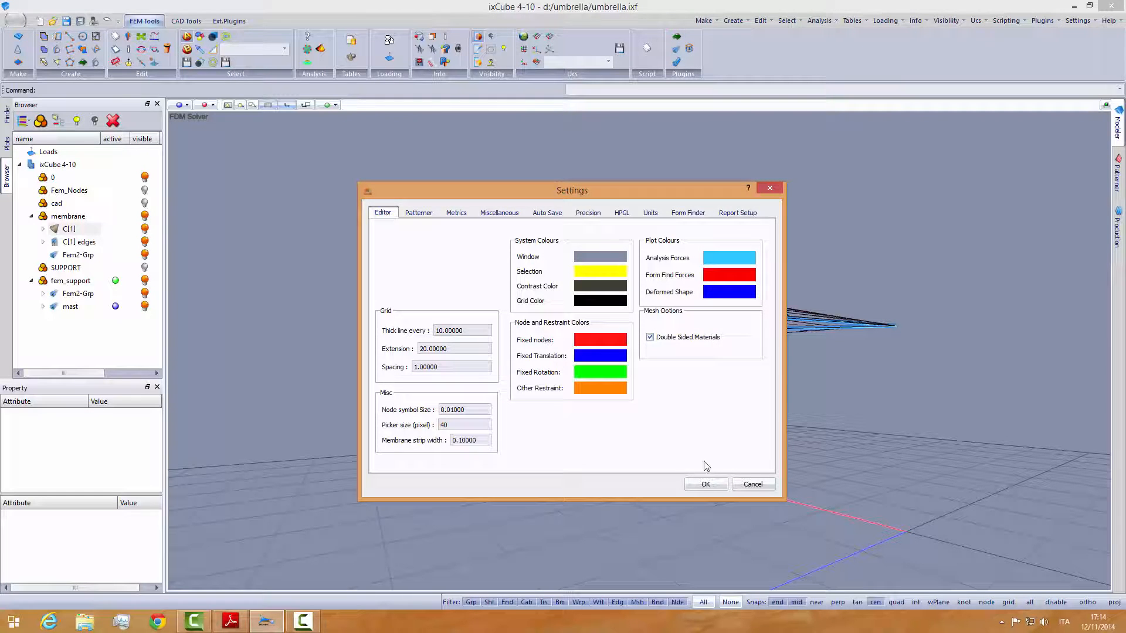
left_click(706, 484)
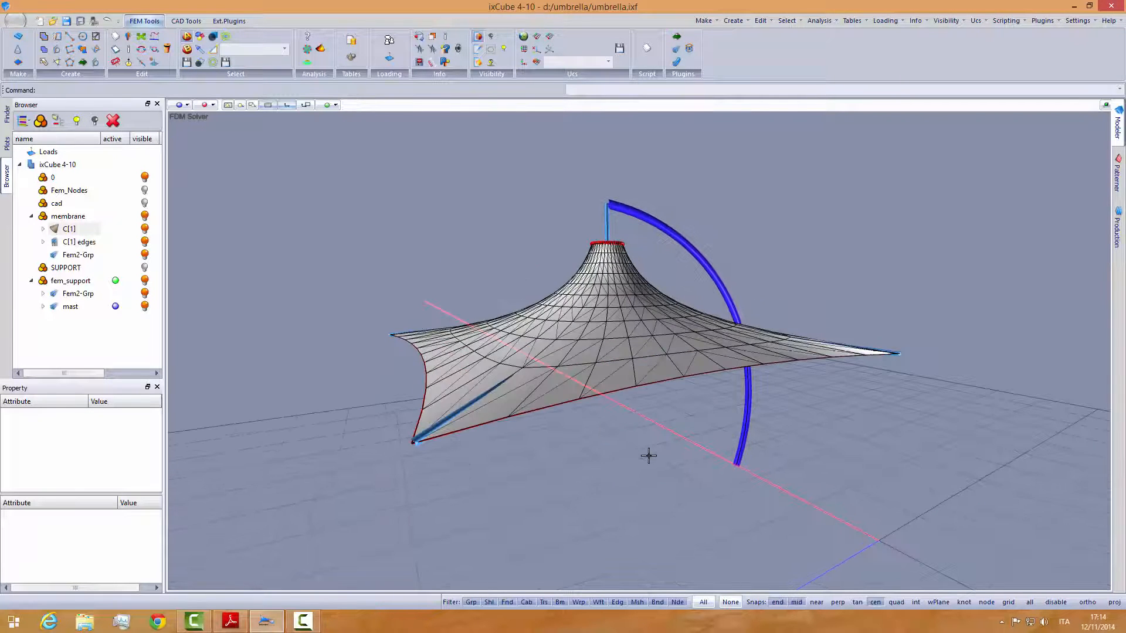
- Assign a darker grey material to the membrane and deselect it
scroll(522, 346, "up", 3)
left_click(455, 355)
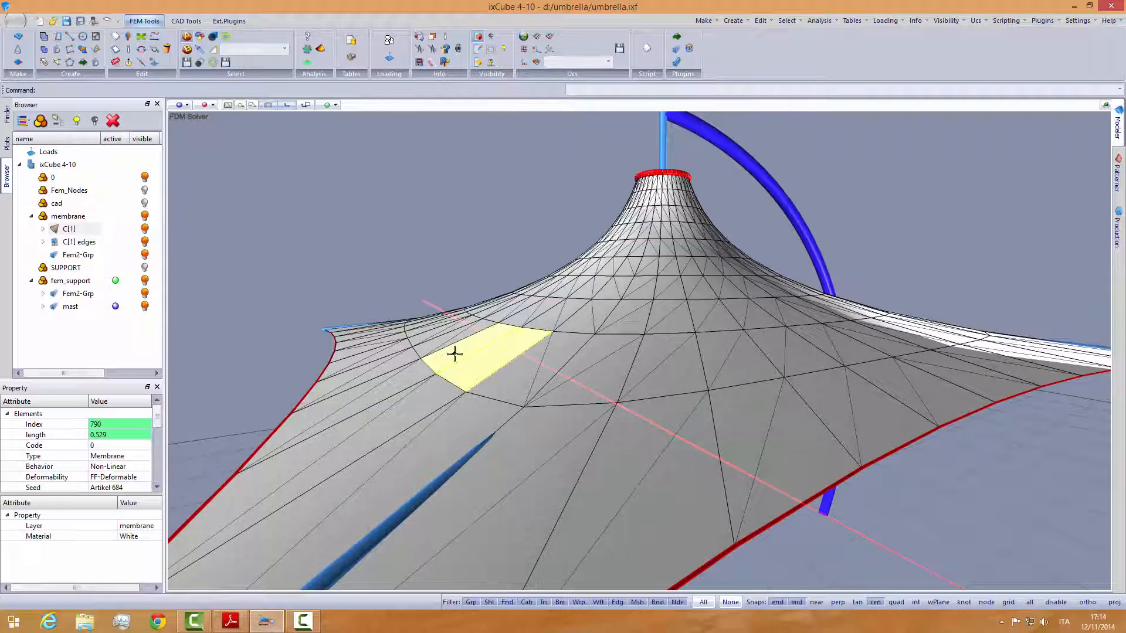
left_click(141, 538)
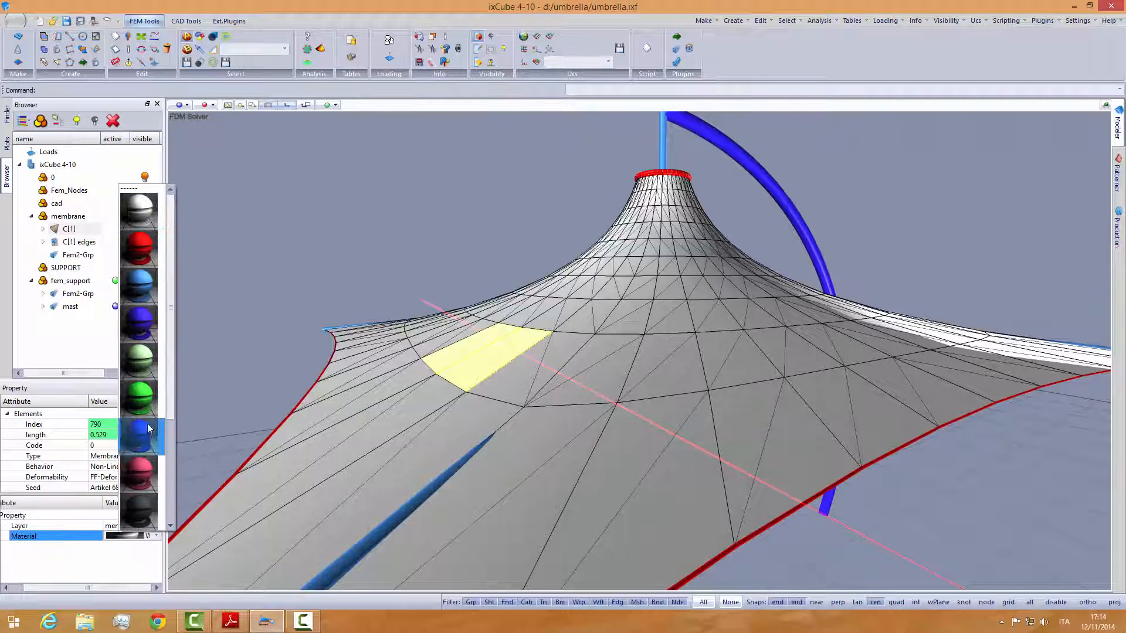
left_click(143, 424)
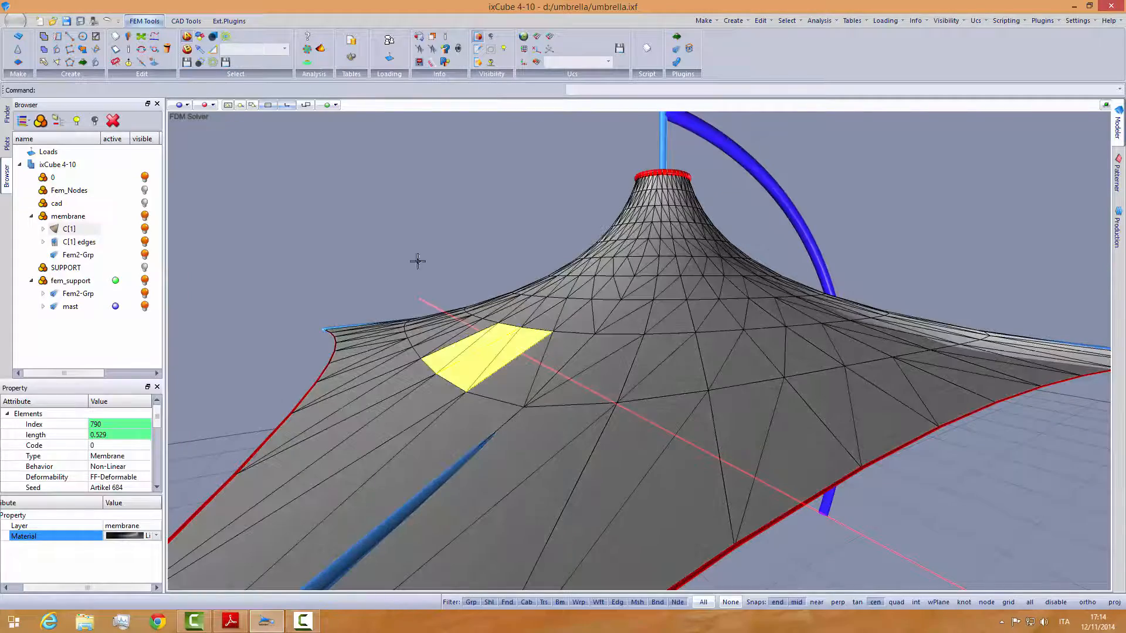
left_click(417, 258)
middle_click_drag(566, 400, 651, 363)
scroll(586, 342, "down", 3)
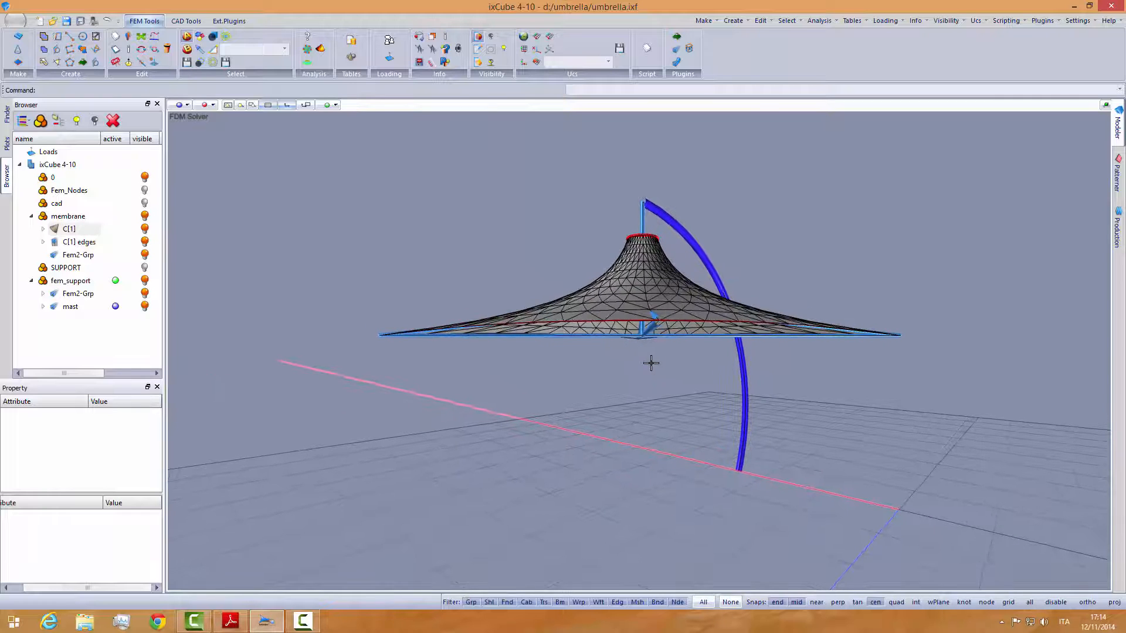
- Show the Tools panel and bring up the rendering settings for the sun
right_click(976, 48)
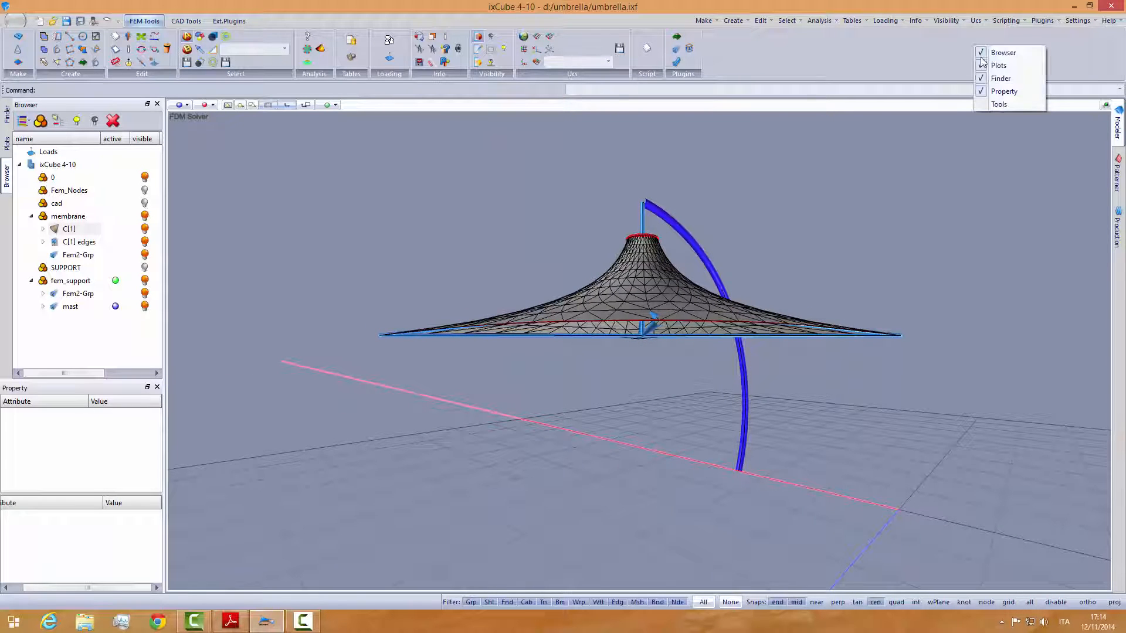
left_click(997, 101)
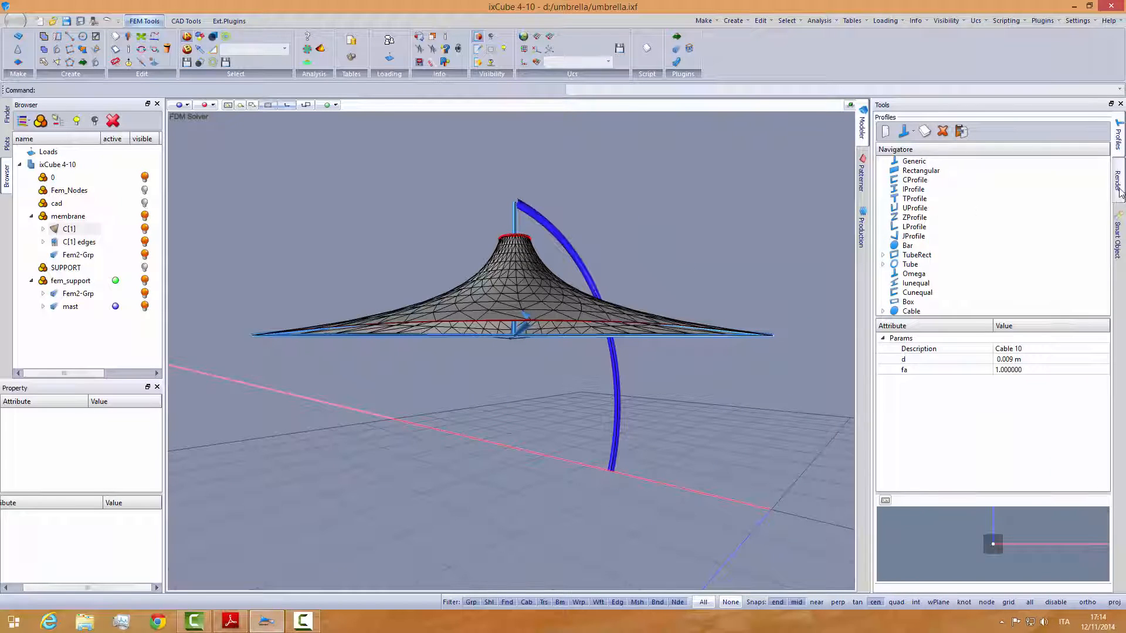
right_click(963, 55)
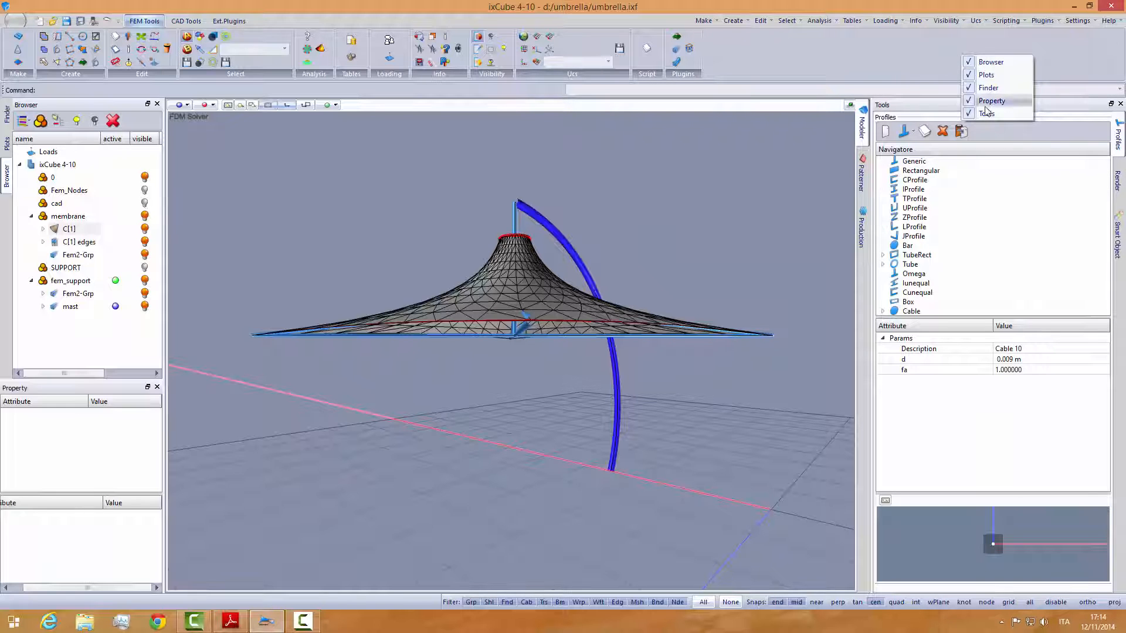
left_click(1120, 190)
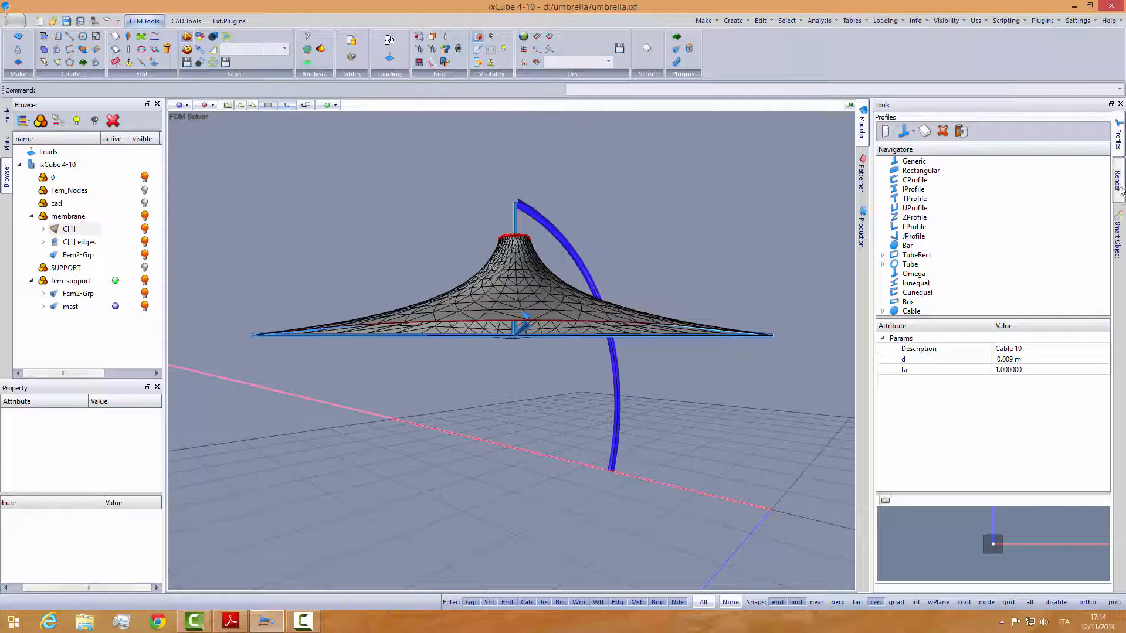
left_click(1120, 191)
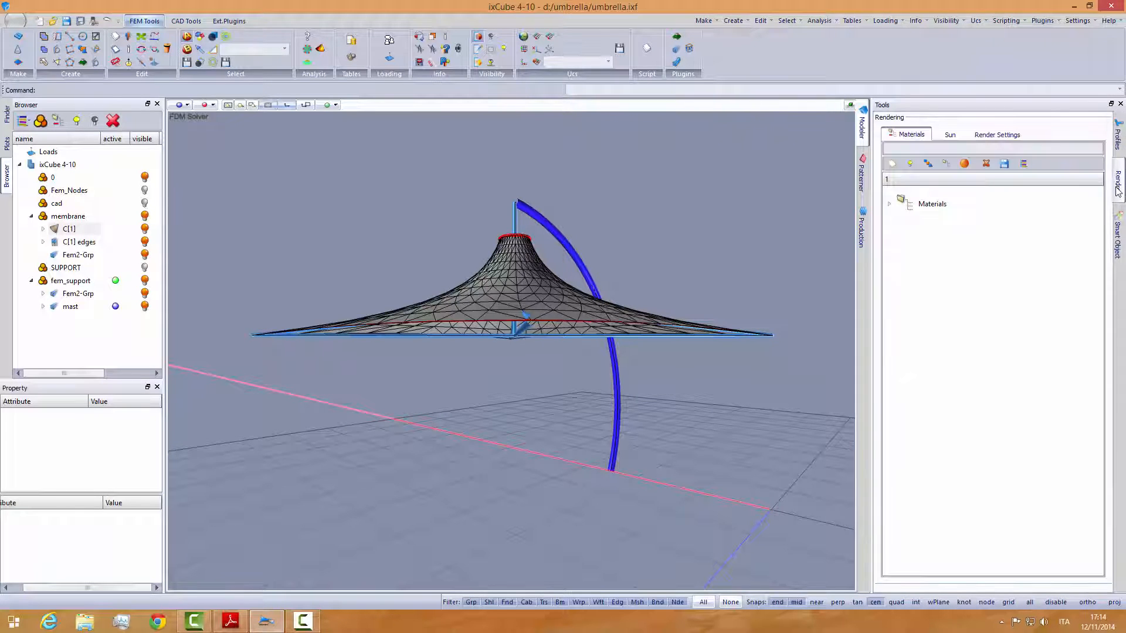
left_click(891, 204)
left_click(950, 135)
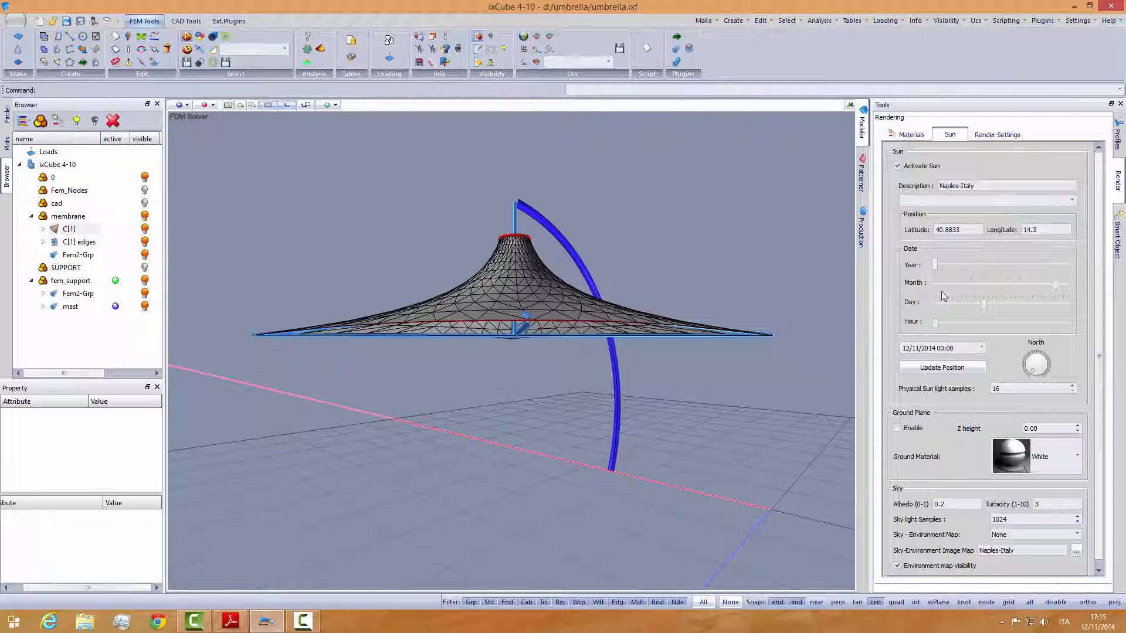
- Set the sun's time to 13:00 and enable the ground plane
left_click(1003, 323)
left_click(897, 428)
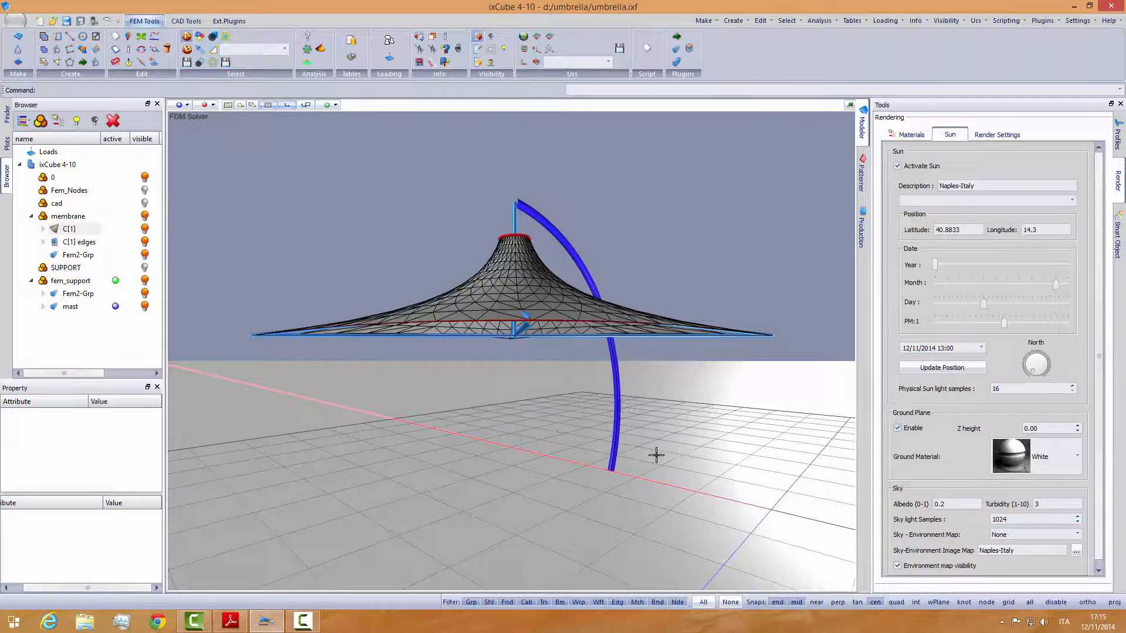
mouse_move(653, 455)
middle_mouse_down()
mouse_move(646, 469)
mouse_move(641, 460)
middle_mouse_up()
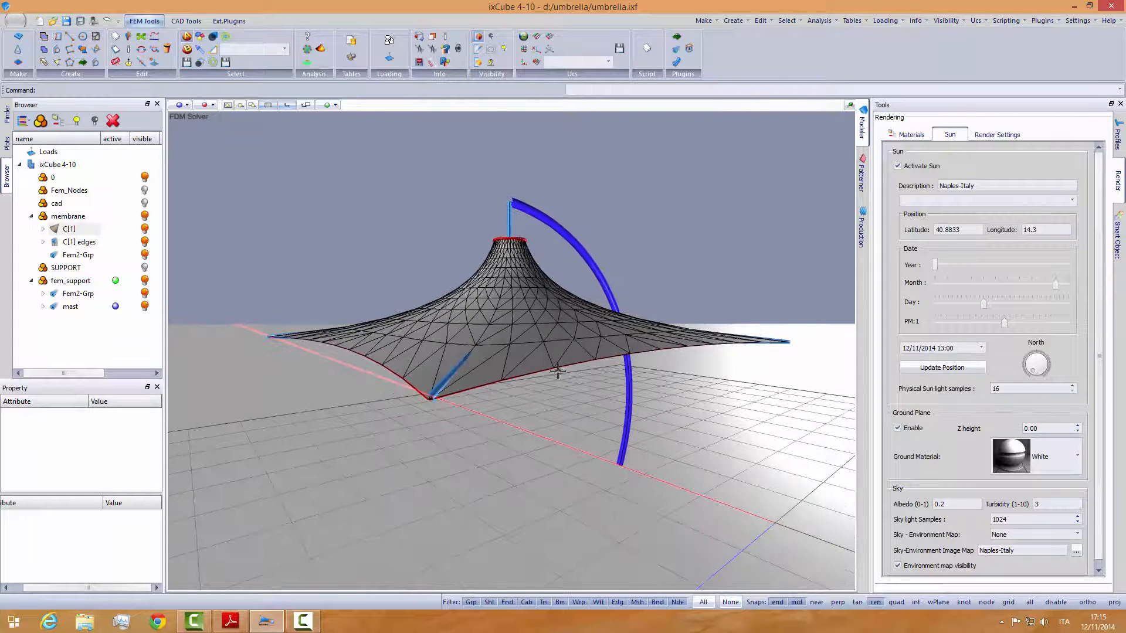
- Change the viewport's display style to Realtime
left_click(209, 106)
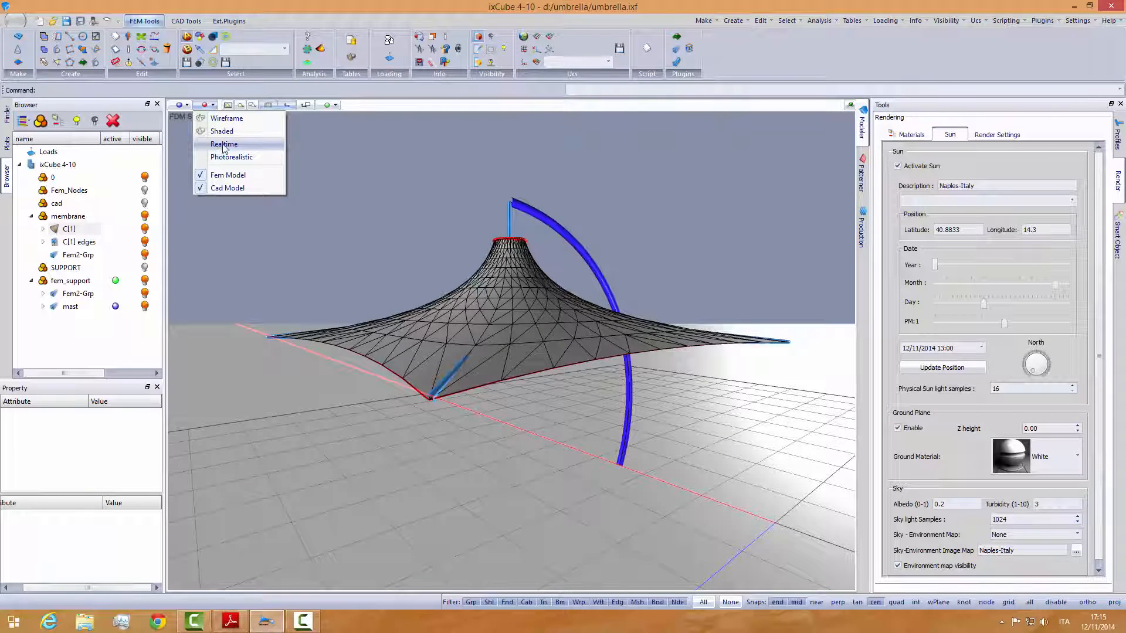
left_click(220, 144)
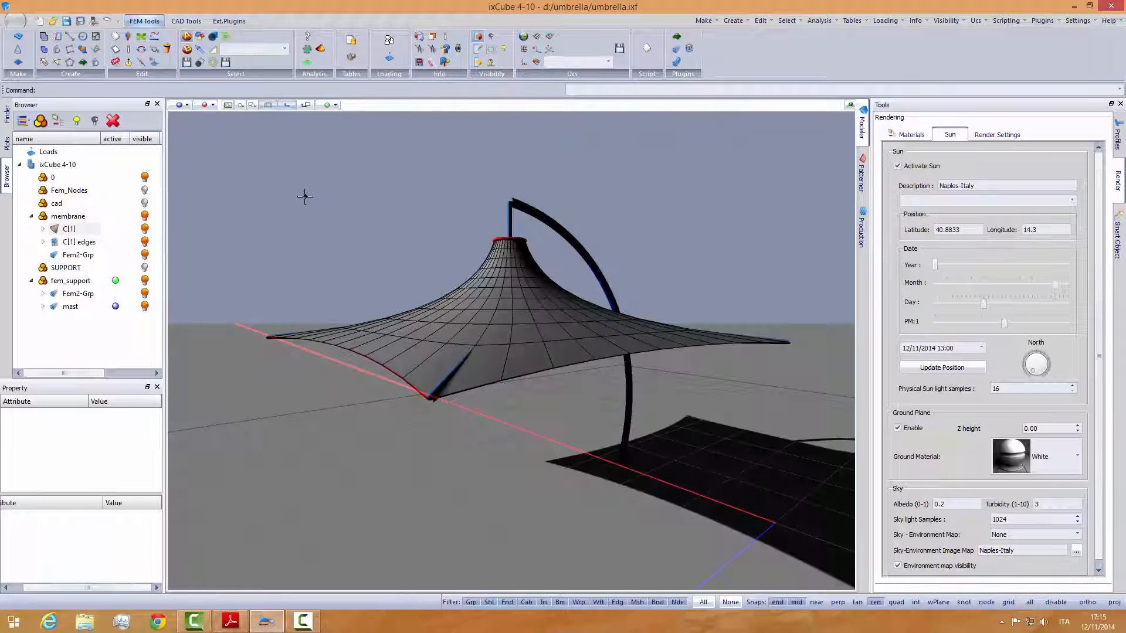
middle_click_drag(377, 256, 362, 255)
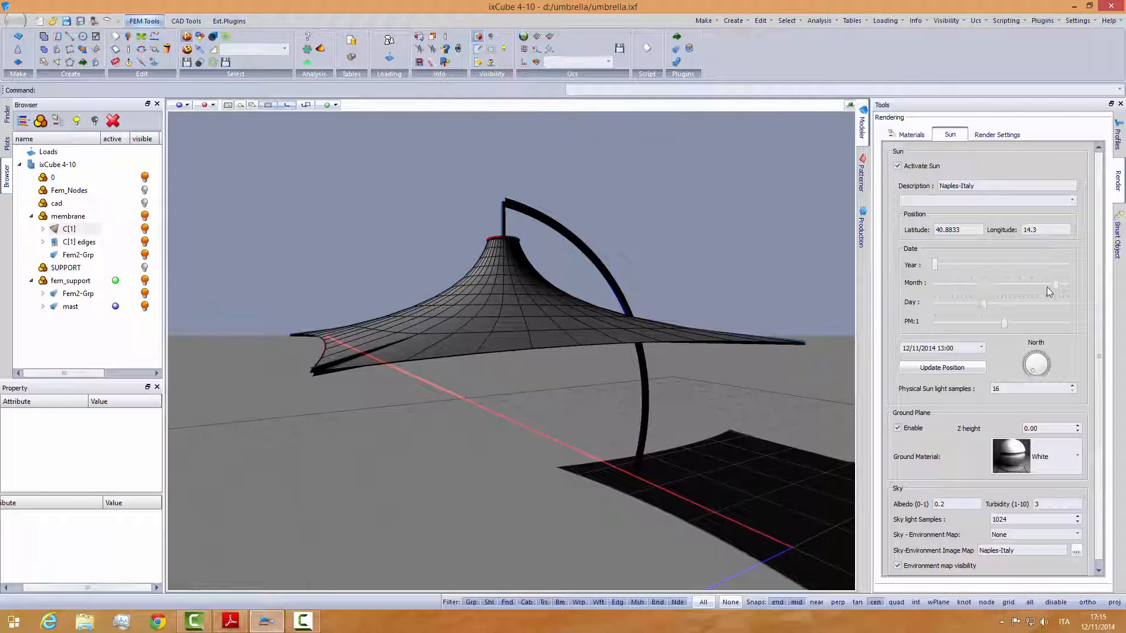
- Set the sun's date and time to 5 July 2014, 11:00, and inspect the shadow the umbrella casts
left_click_drag(1056, 289, 995, 323)
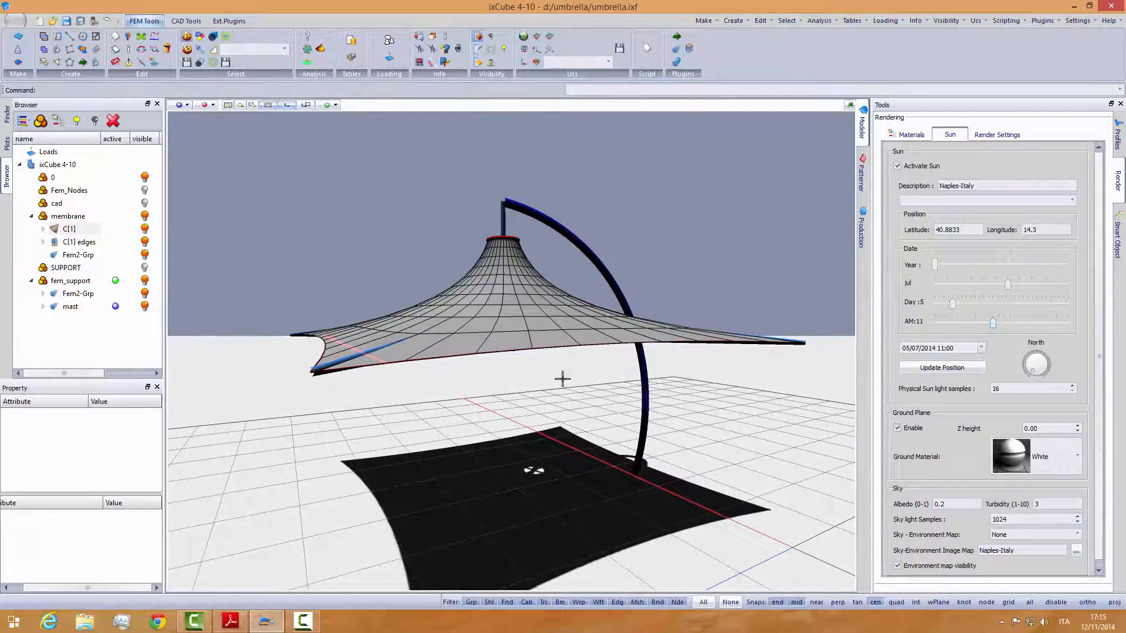
middle_click_drag(563, 379, 444, 454)
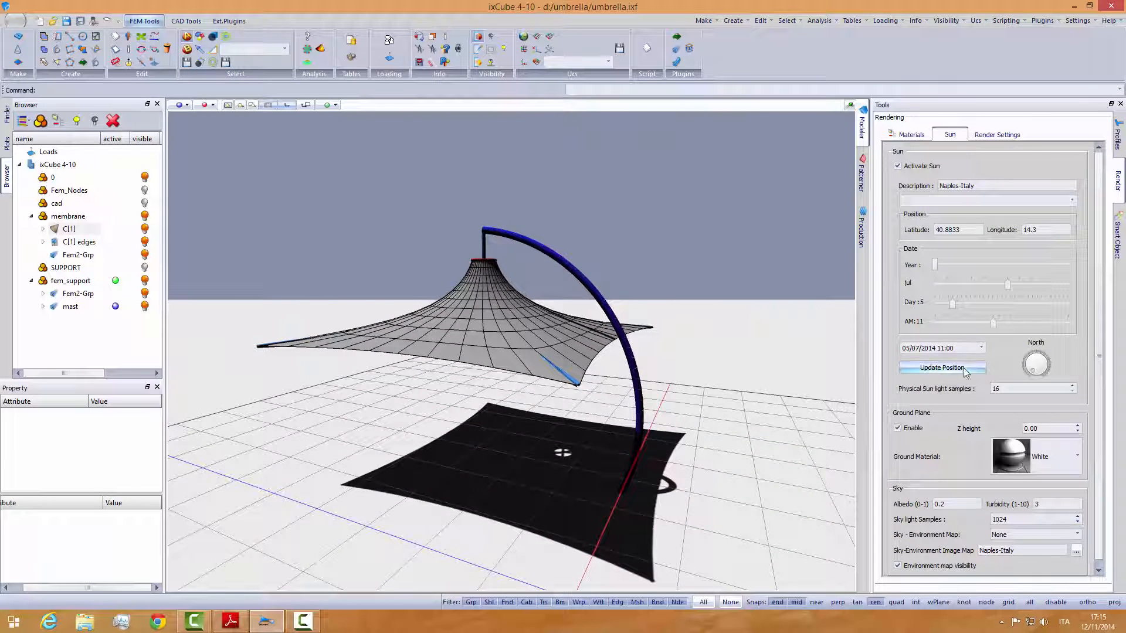
mouse_move(993, 326)
left_mouse_down()
mouse_move(1011, 324)
mouse_move(992, 323)
left_mouse_up()
- Deactivate the sun and the ground plane, and close the rendering tools
left_click(898, 166)
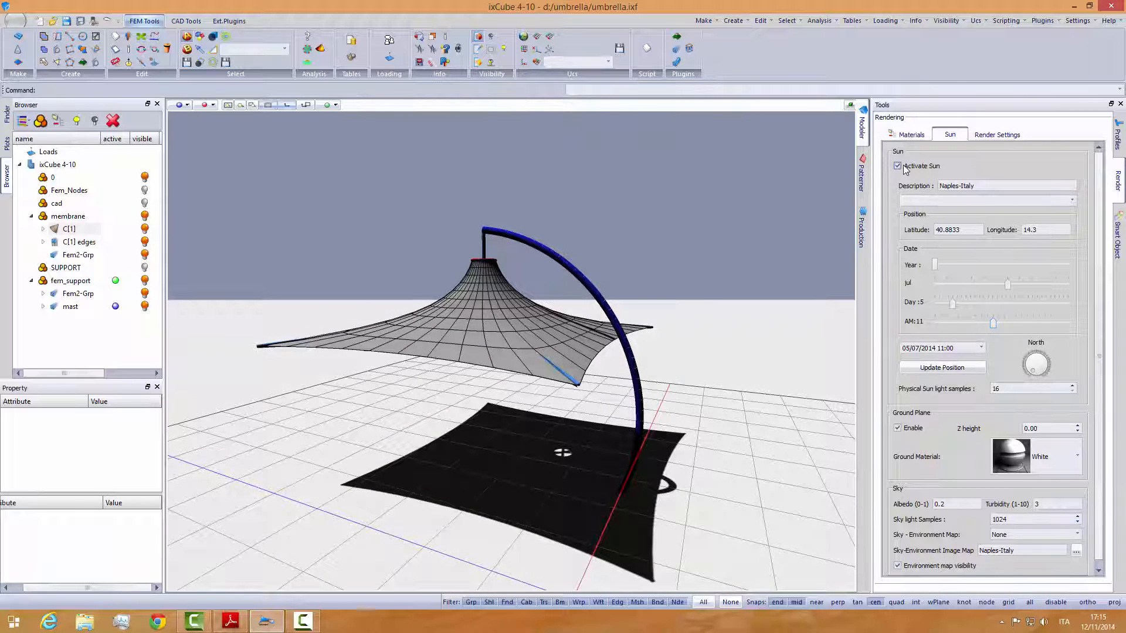
left_click(897, 428)
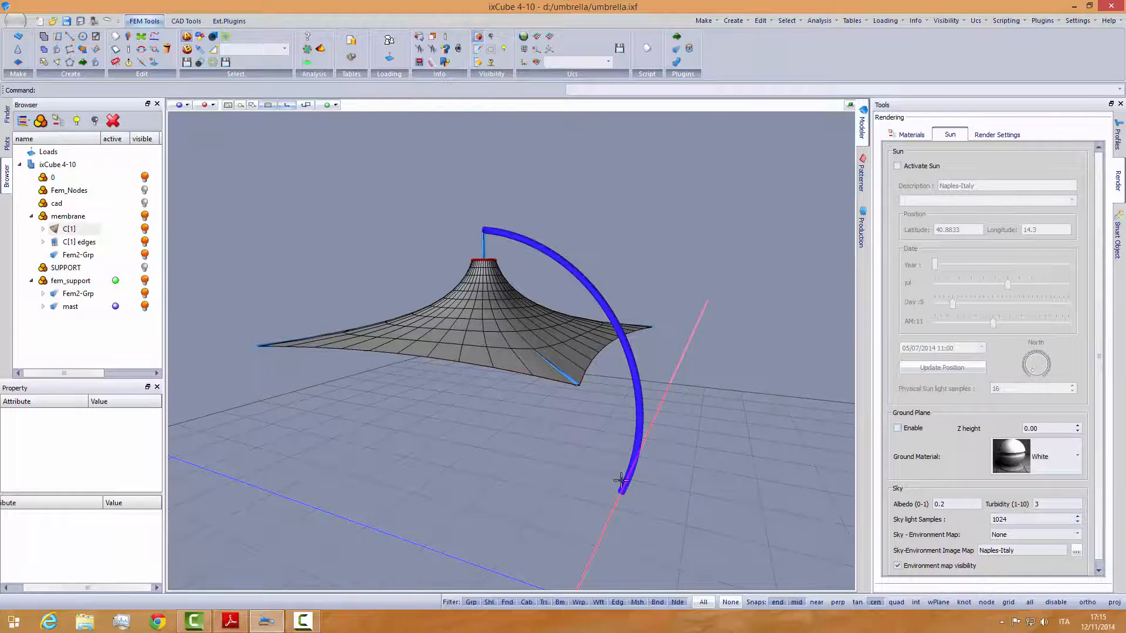
middle_click_drag(514, 447, 557, 466)
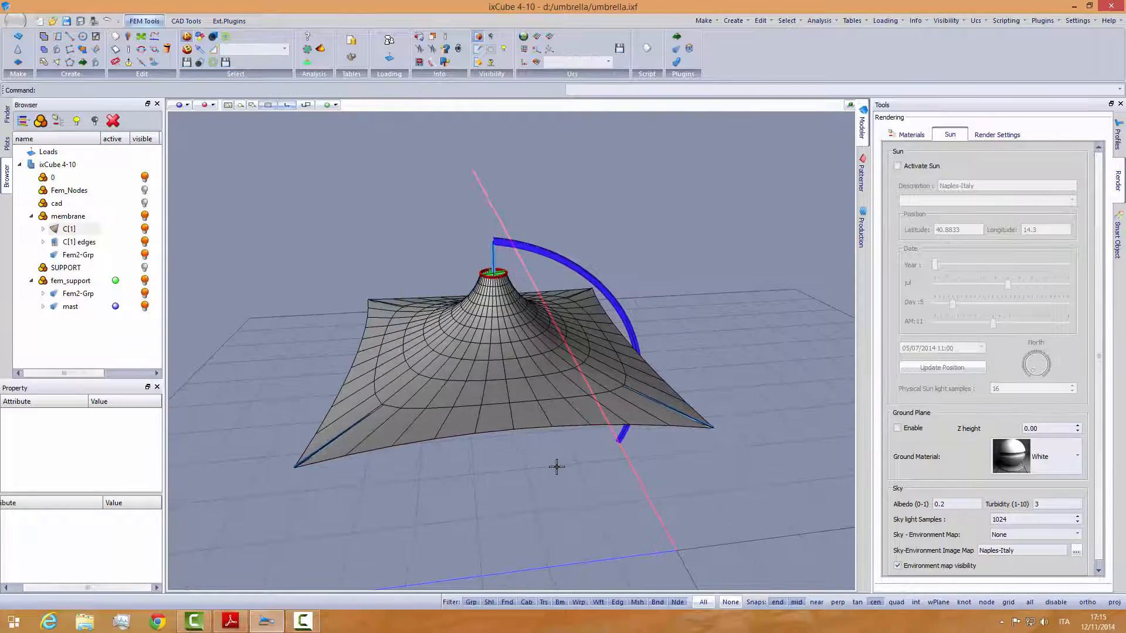
left_click(1121, 104)
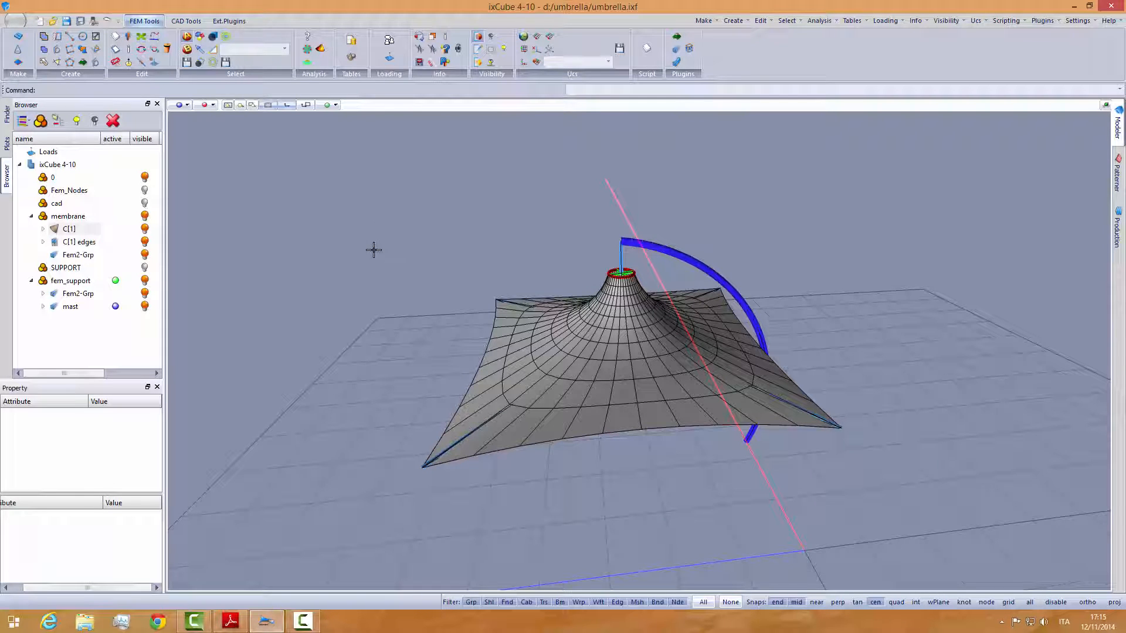
- Open the Load Manager from the model's Loads group and create a new load case
left_click(20, 164)
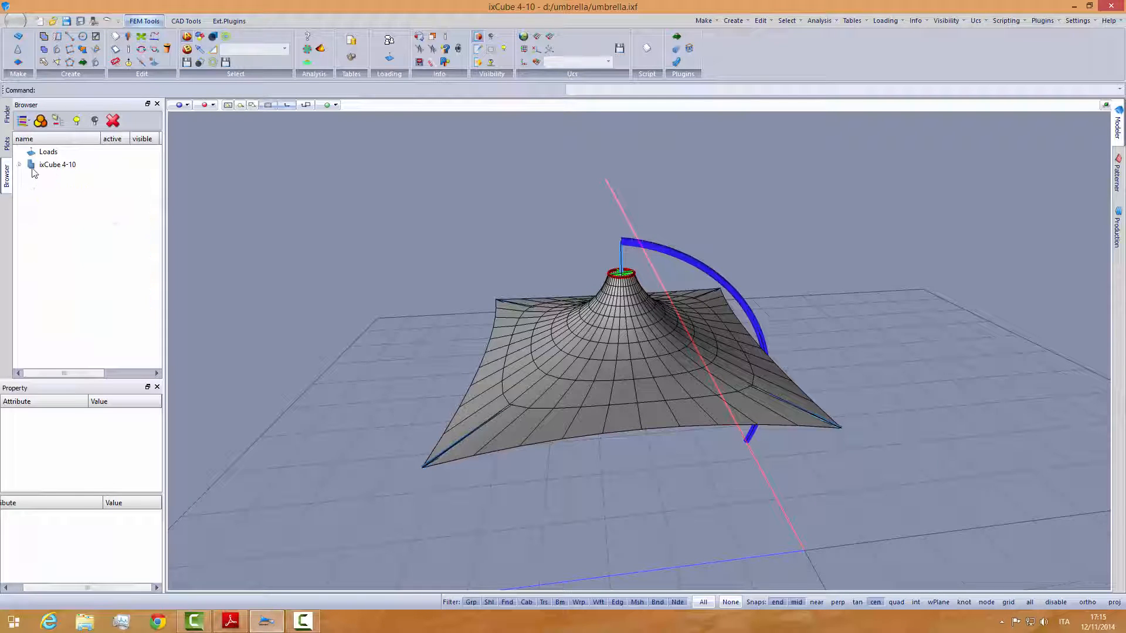
left_click(43, 153)
right_click(52, 155)
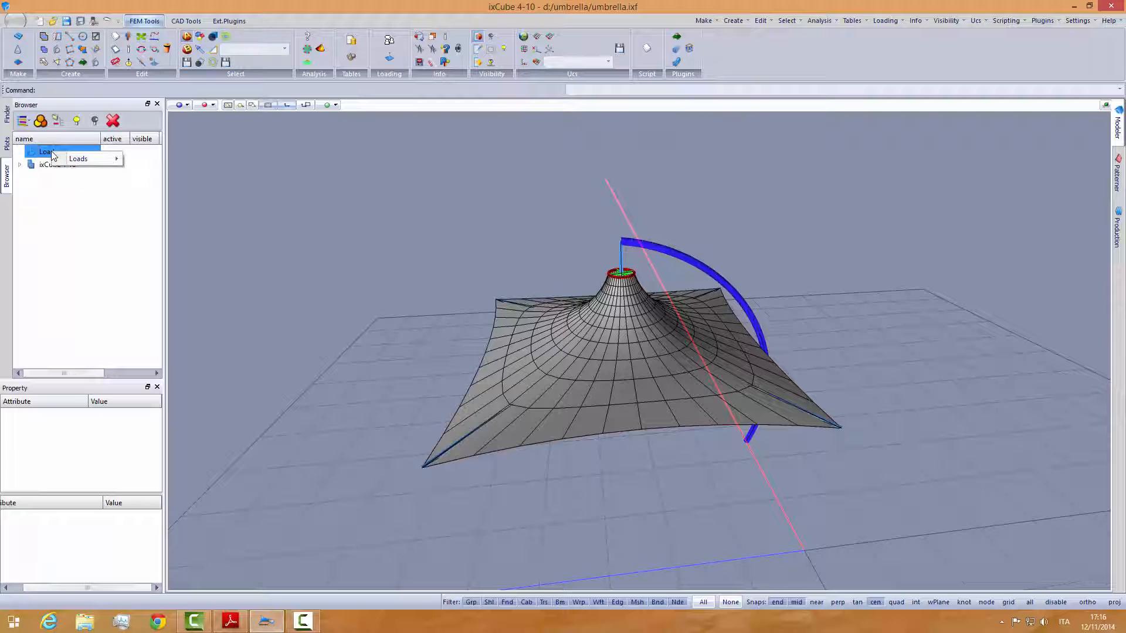
mouse_move(88, 158)
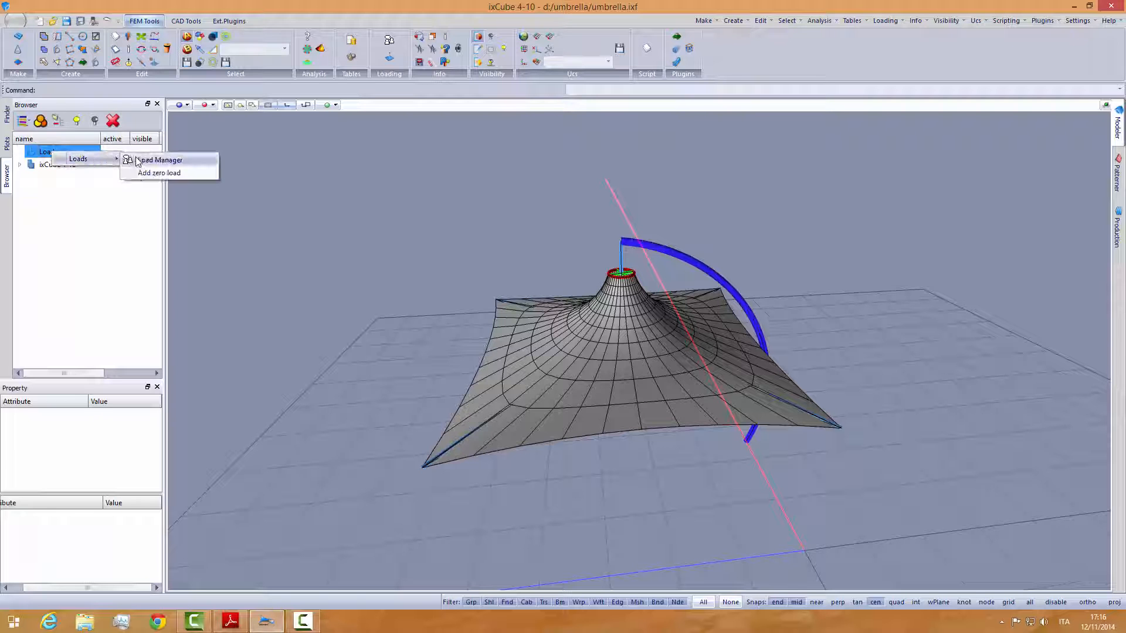
left_click(159, 157)
left_click(352, 355)
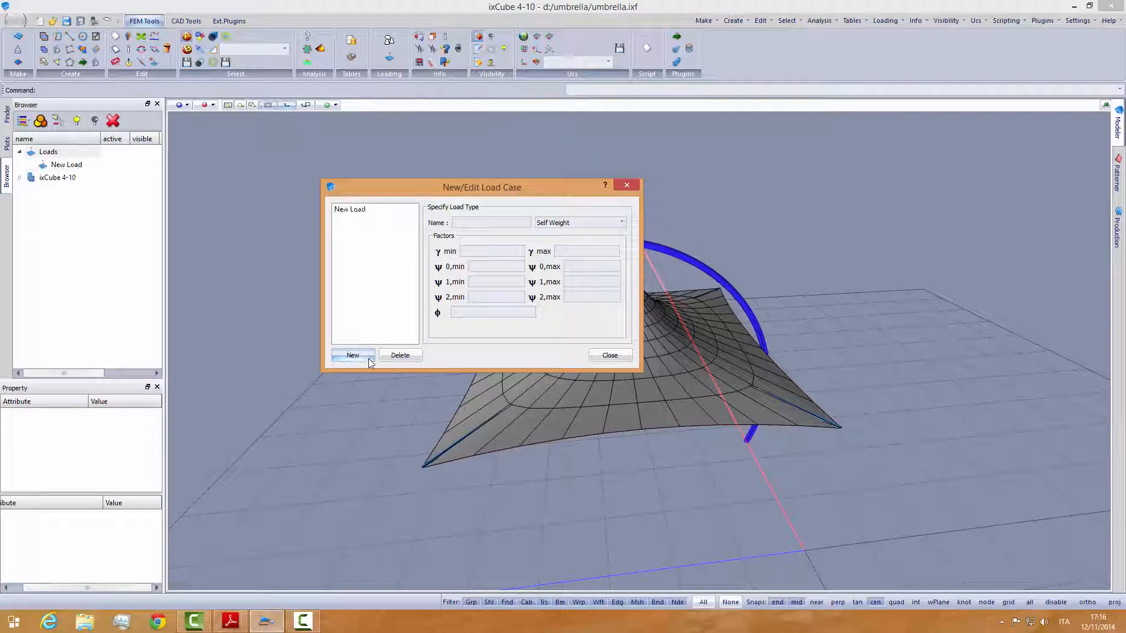
- Define the new load case as type Self Weight, named Self Weight
left_click(349, 211)
left_click(494, 226)
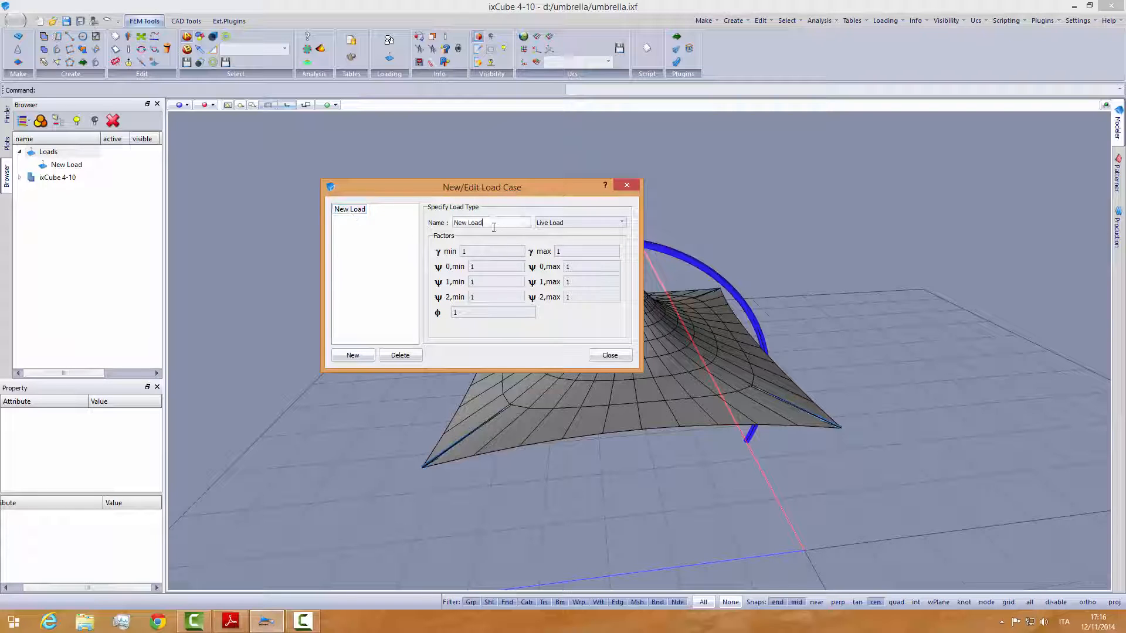
left_click(553, 226)
left_click(562, 235)
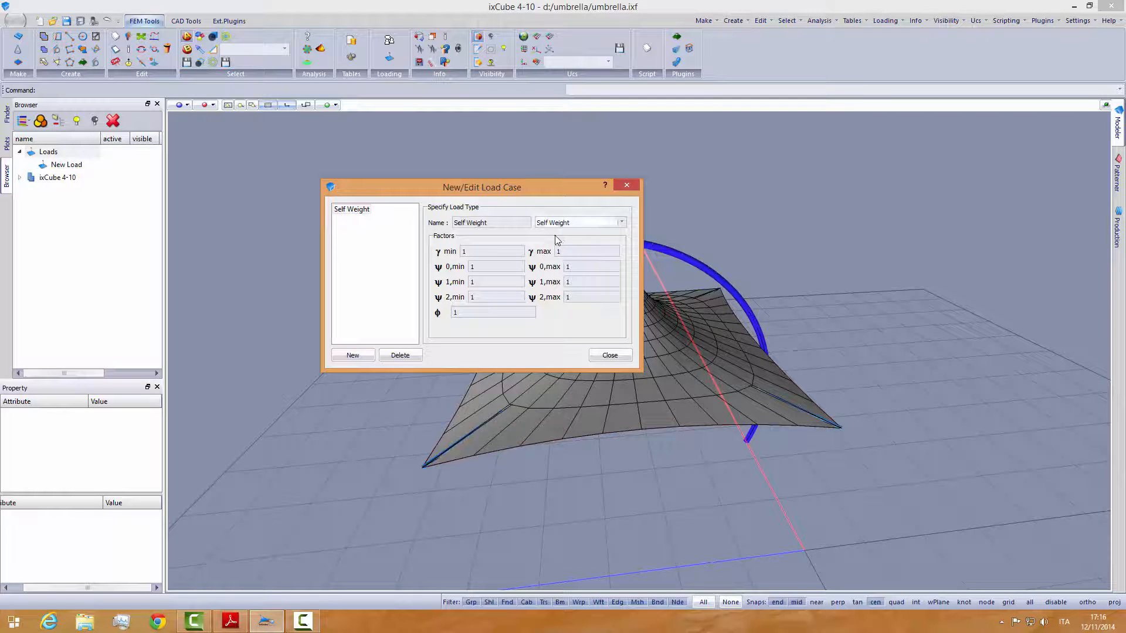
left_click(355, 223)
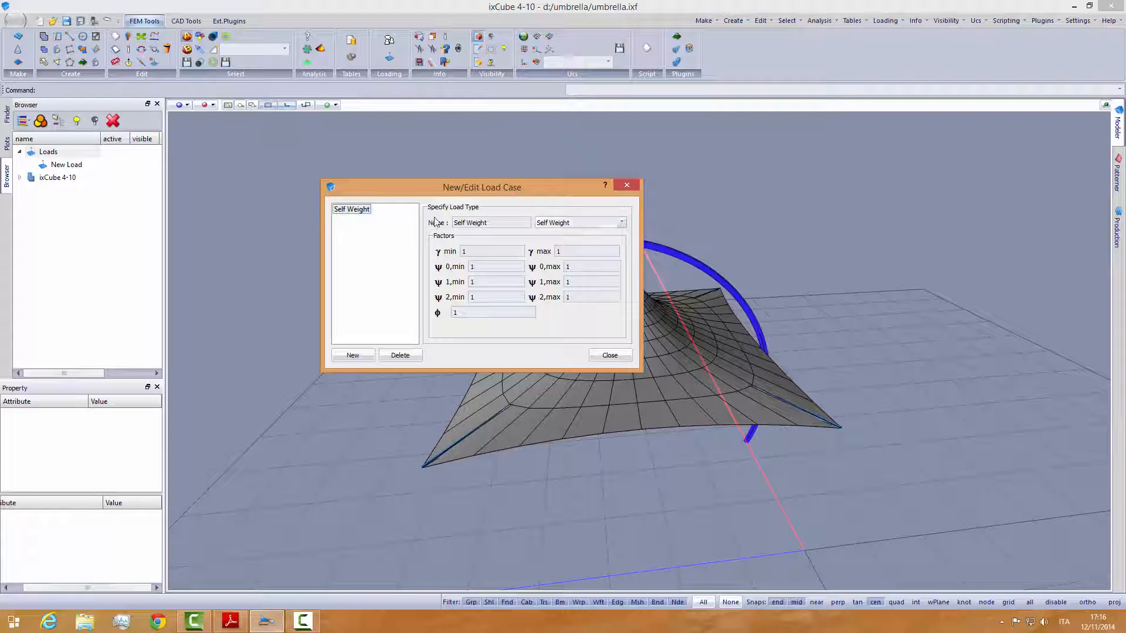
left_click_drag(493, 222, 417, 222)
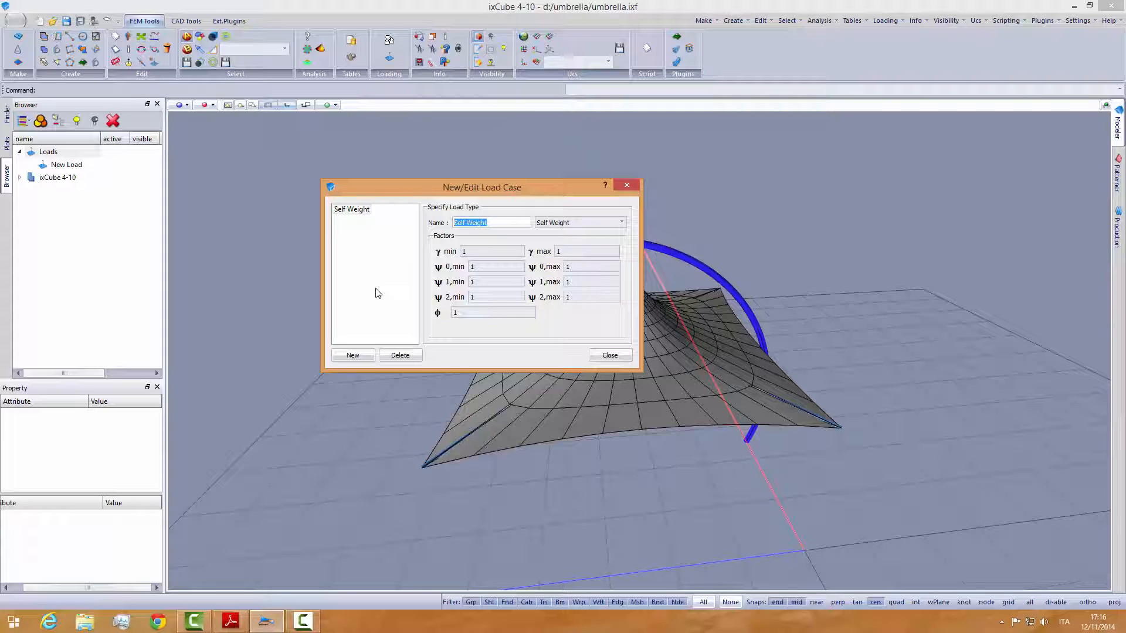
- Add a second load case of type Wind and name it Wind X
left_click(357, 354)
left_click(359, 220)
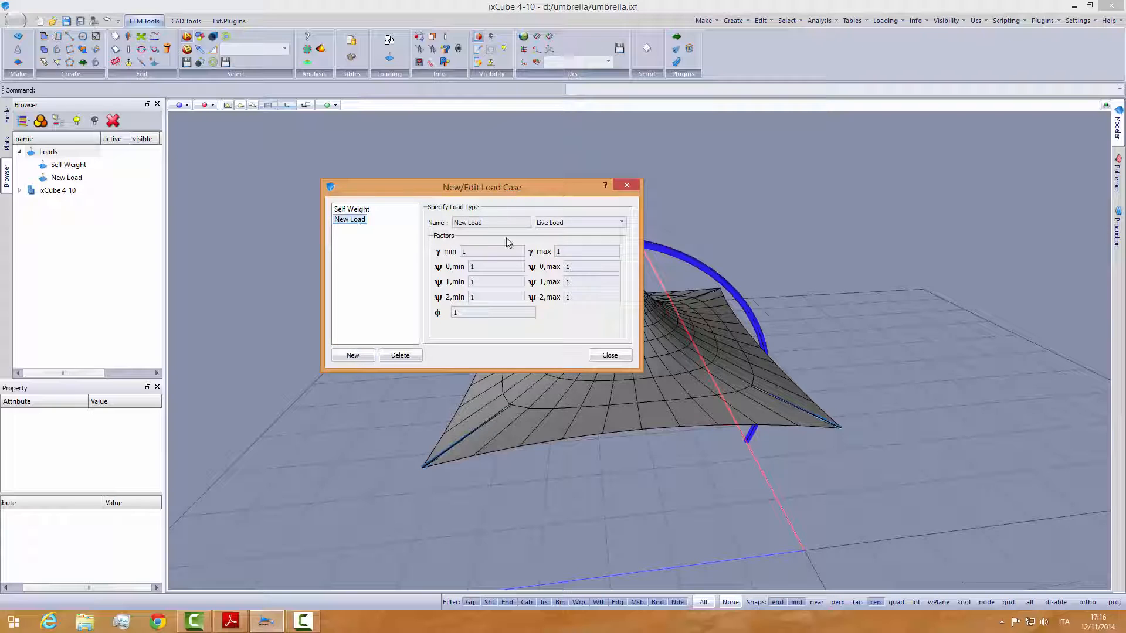
left_click(572, 229)
left_click(563, 278)
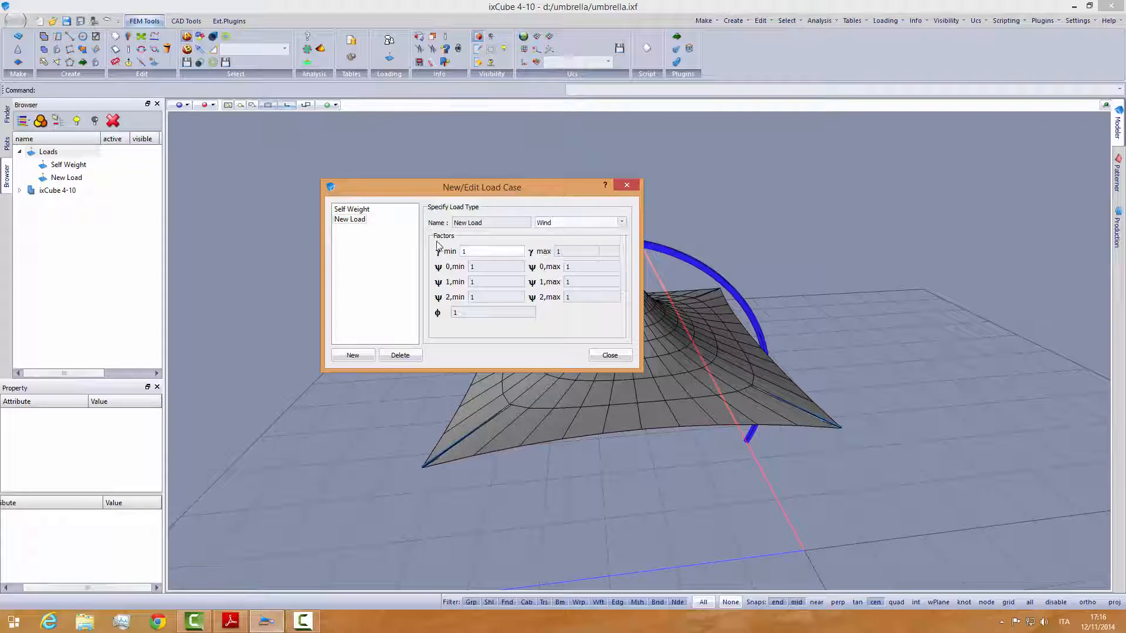
key("Tab")
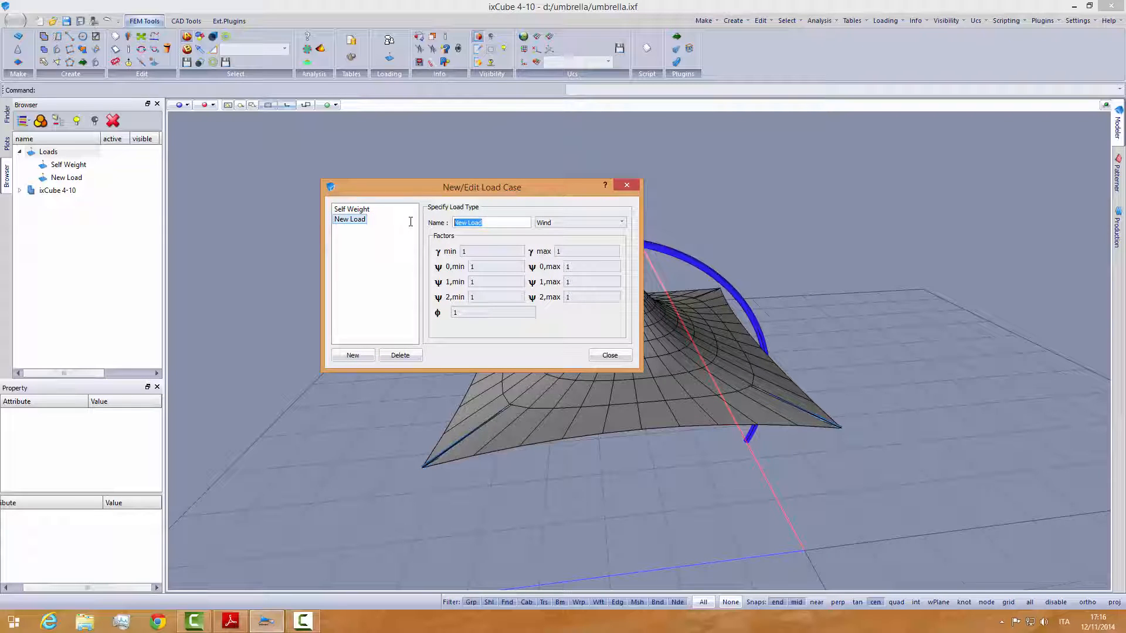
type("Wind X")
left_click(362, 243)
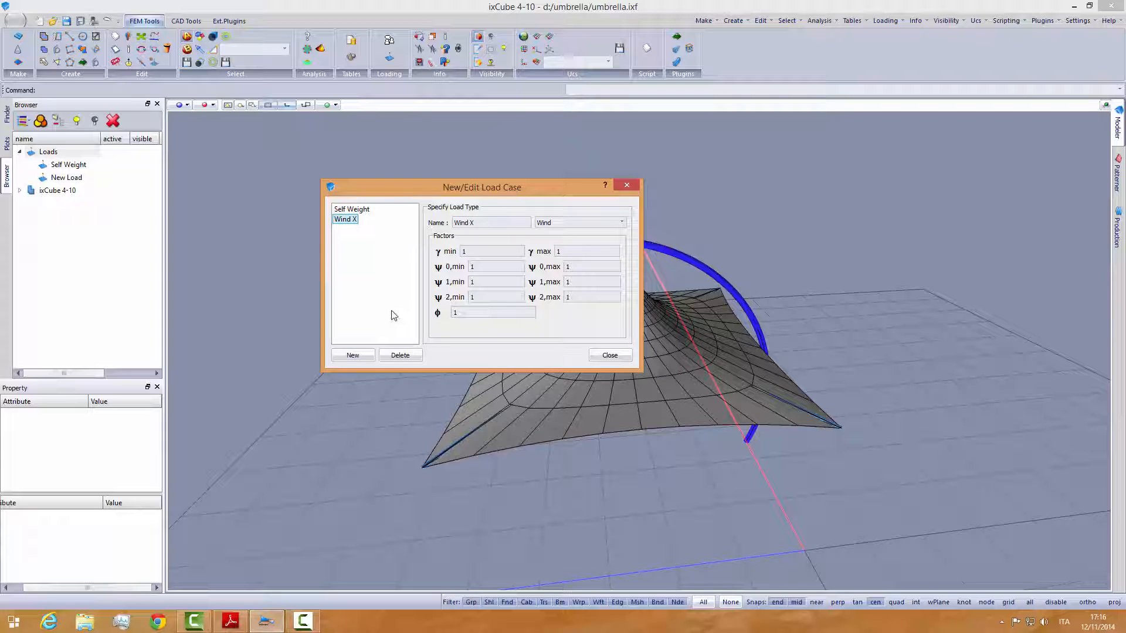
- Add a third load case of type Wind named Wind Y, and close the load case editor
left_click(353, 356)
left_click(556, 224)
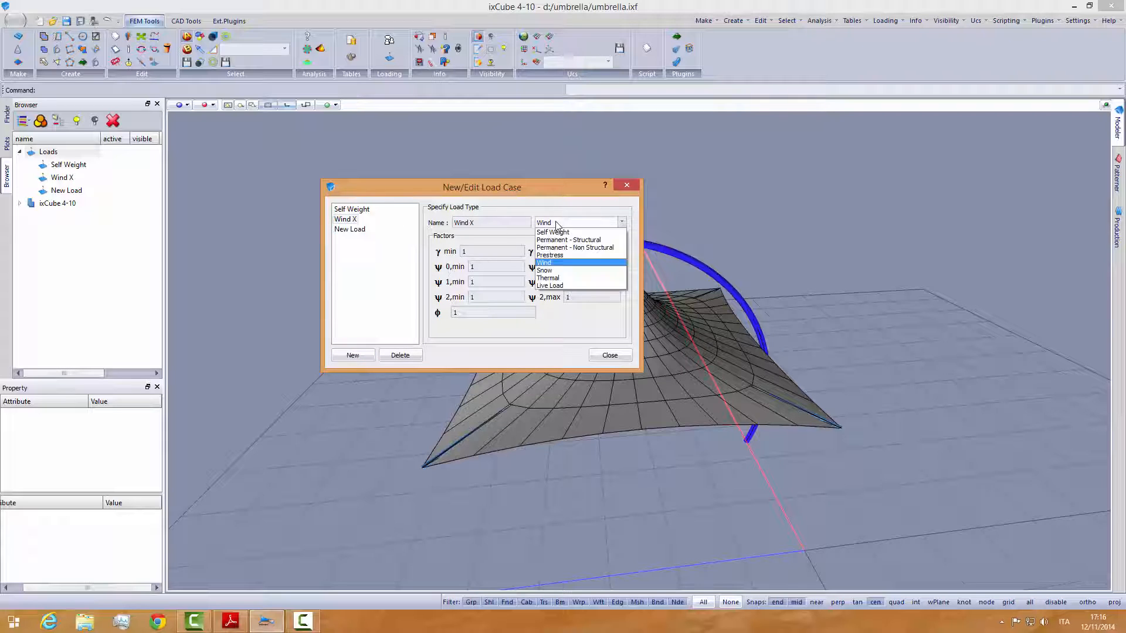
left_click(556, 224)
left_click(350, 229)
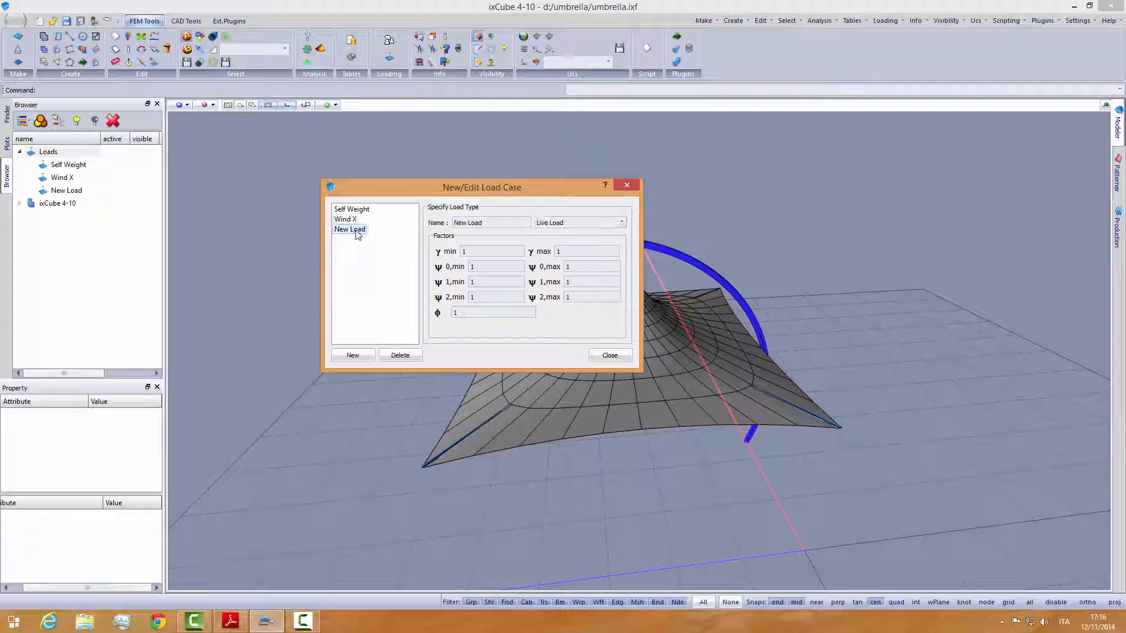
left_click(553, 224)
left_click(556, 269)
left_click_drag(504, 223, 415, 224)
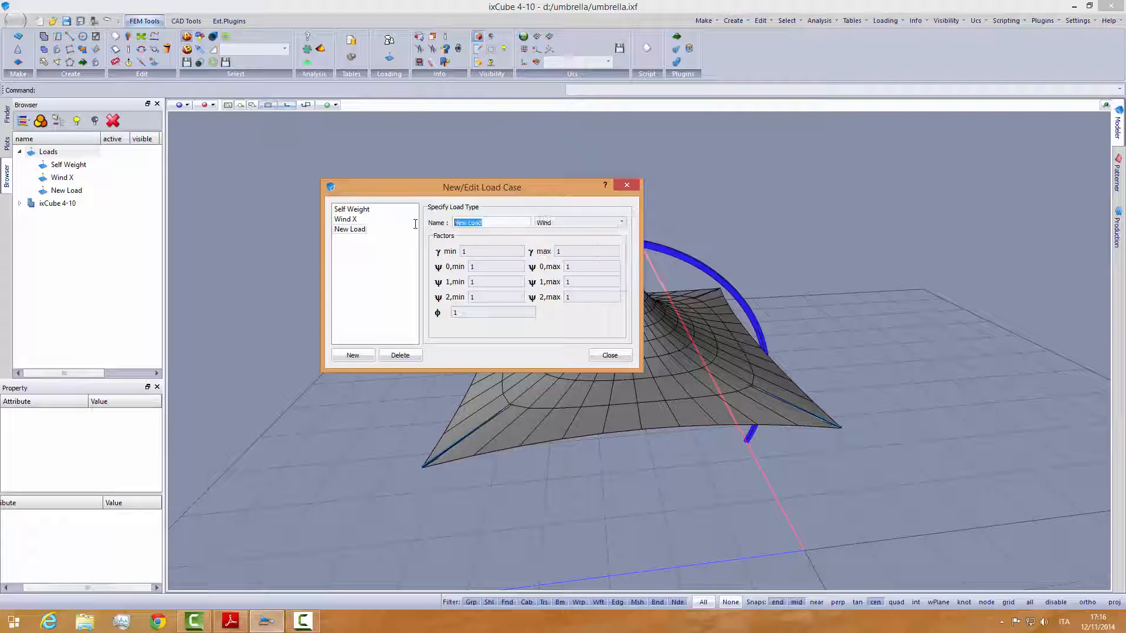
type("Wind Y")
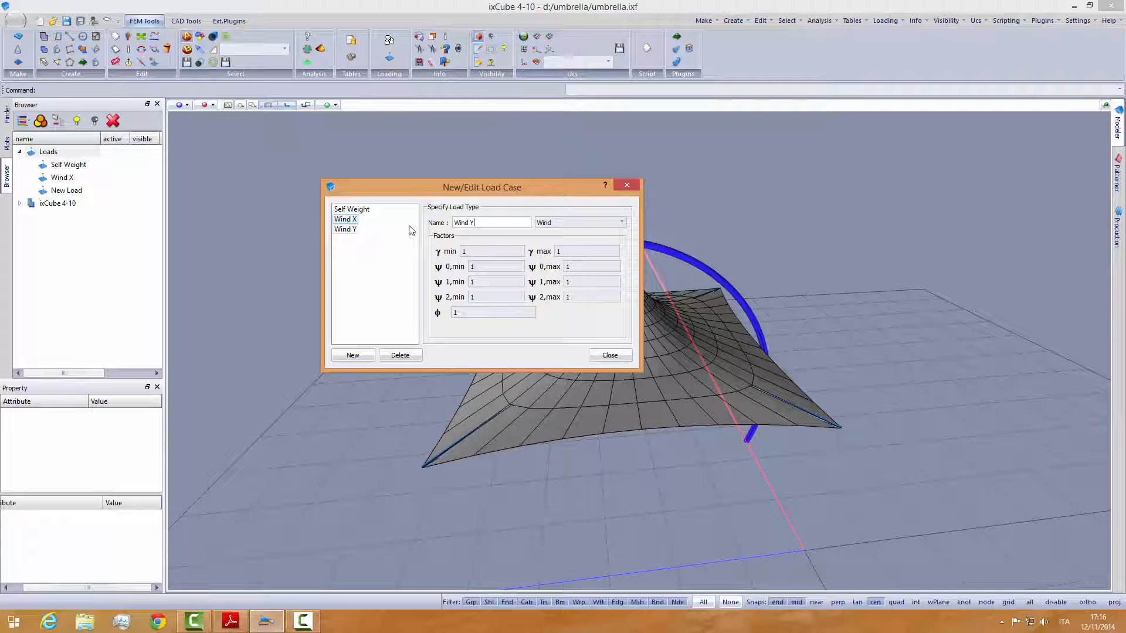
left_click(347, 229)
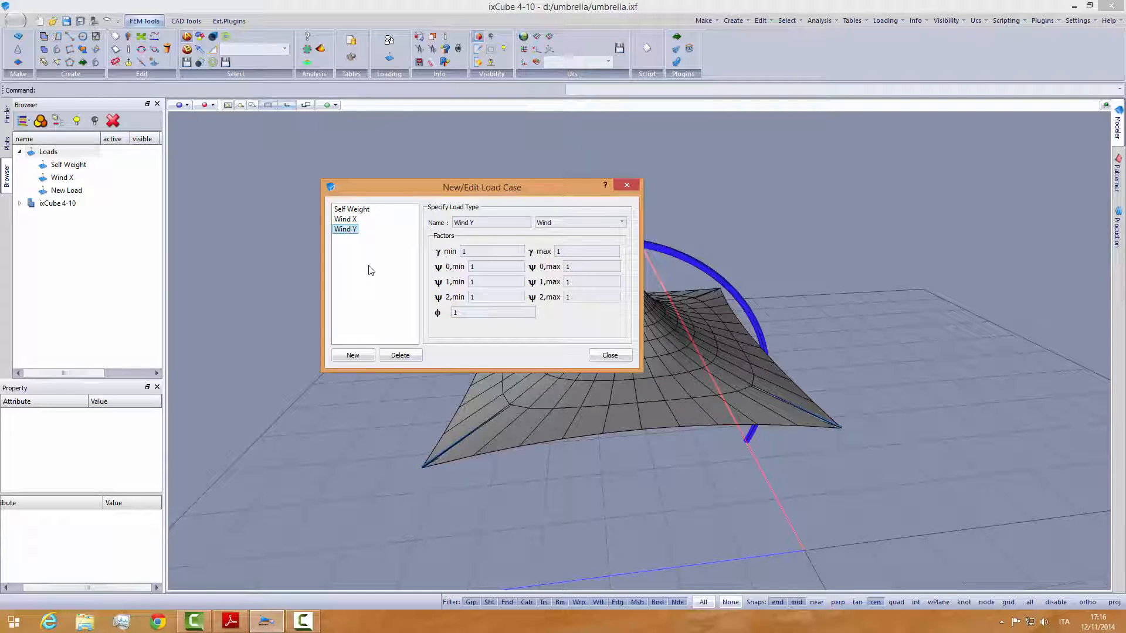
left_click(609, 356)
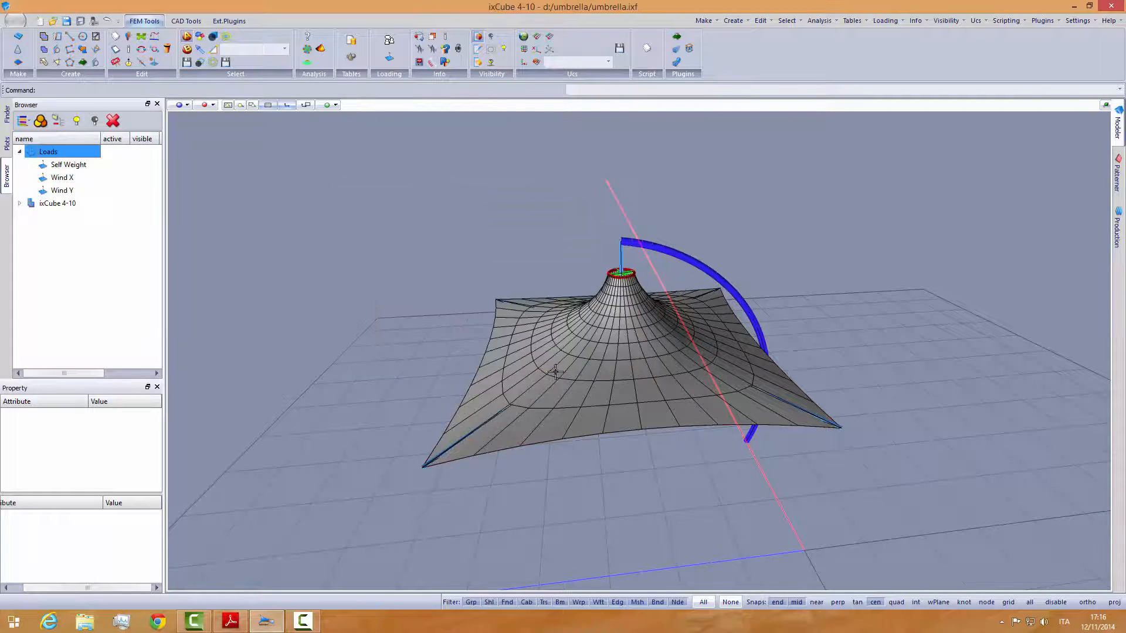
- Expand the ixCube 4-10 model's layers and restrict the selection filter to meshes (Msh) only
middle_click_drag(523, 370, 519, 376)
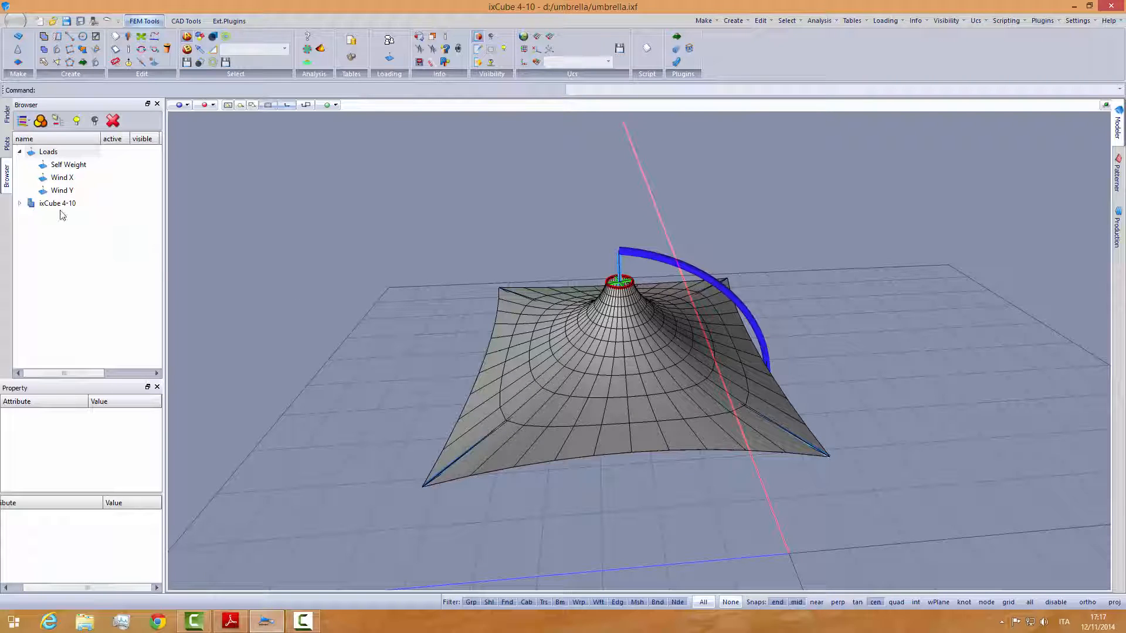
left_click(20, 204)
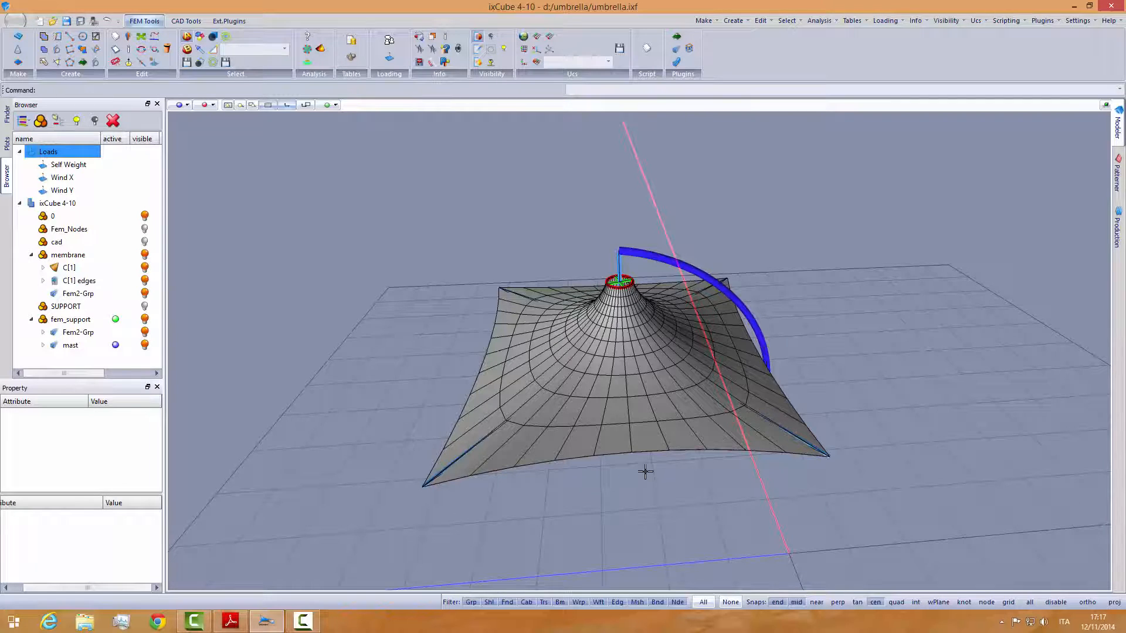
scroll(623, 416, "up", 2)
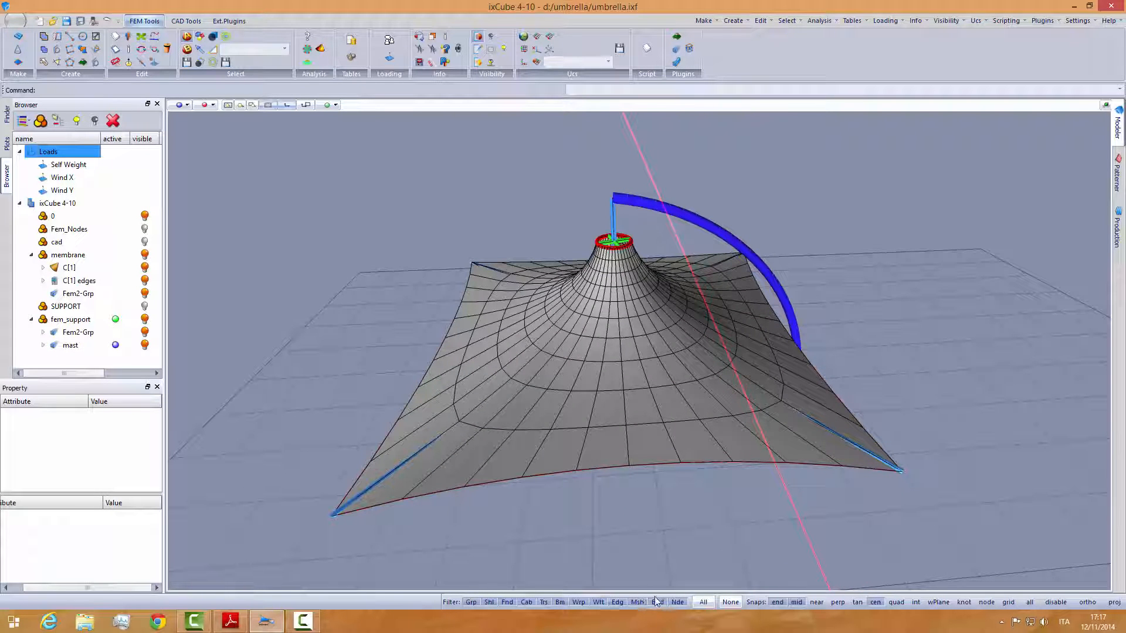
left_click(728, 602)
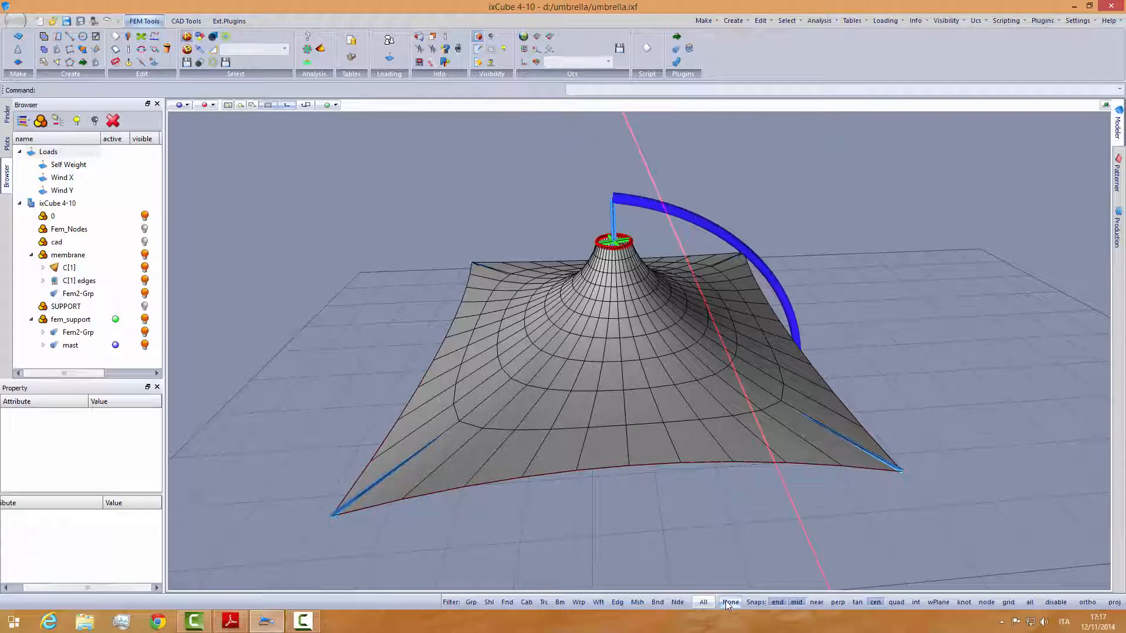
left_click(638, 604)
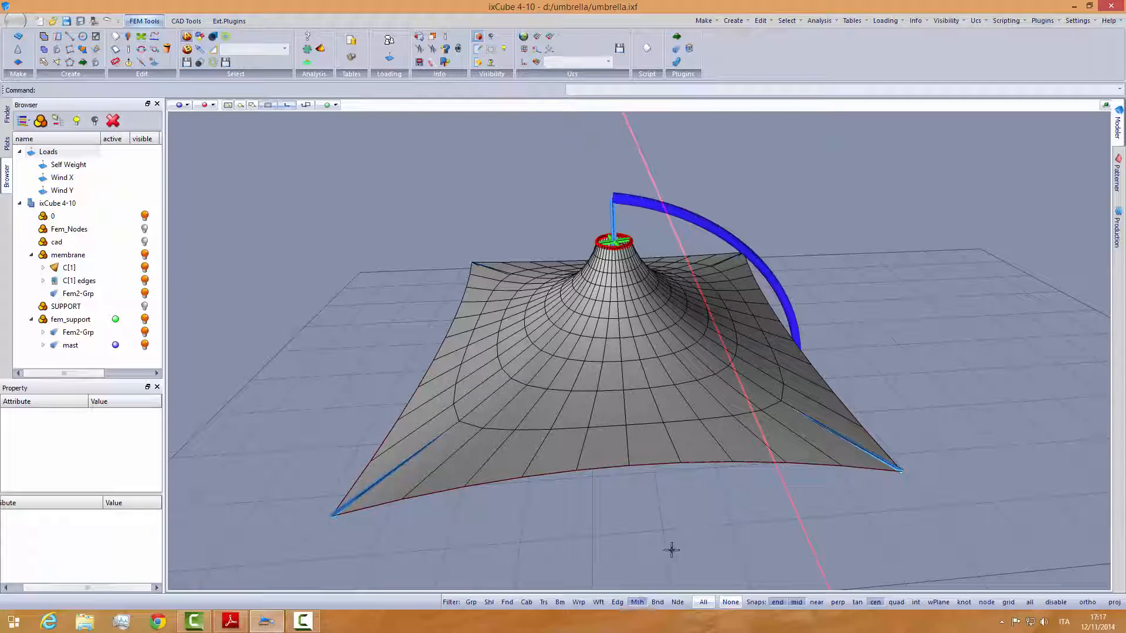
- Try a window selection of the membrane's mesh elements and clear the selection
left_click_drag(804, 517, 602, 201)
key("Escape")
left_click(478, 460)
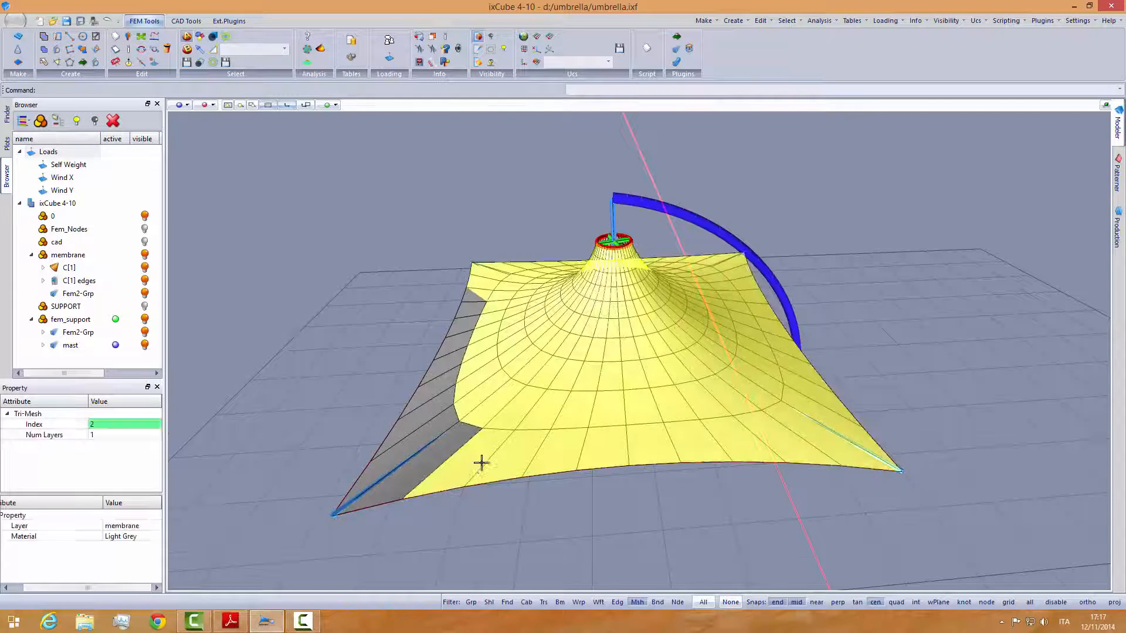
key("Escape")
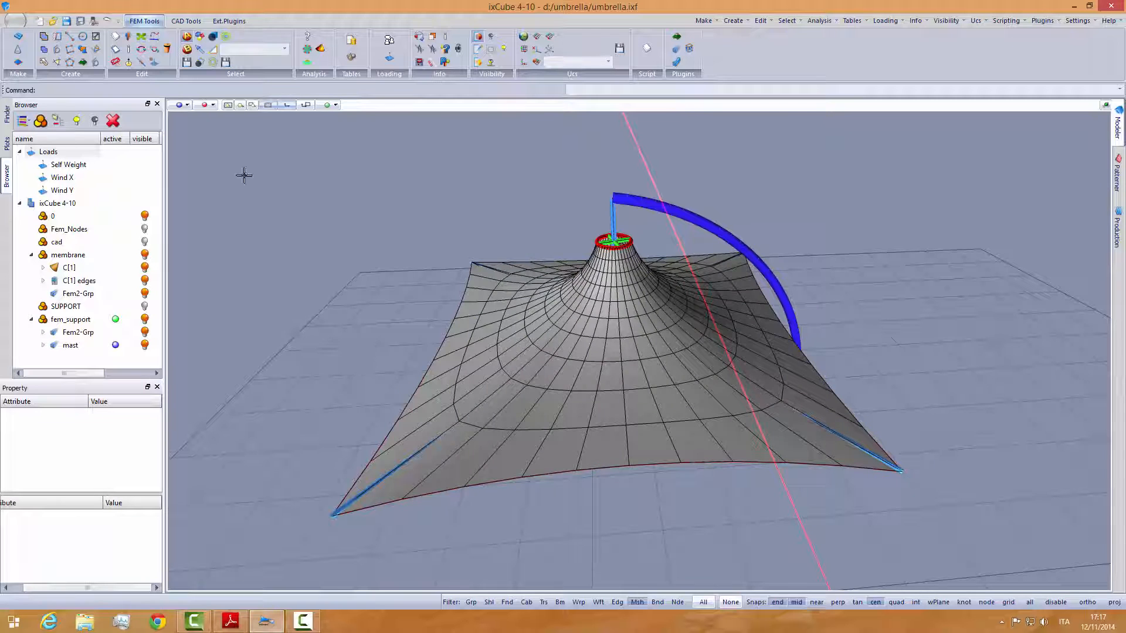
- Show the umbrella in top view and examine the Wind X and Wind Y pressure zones and Cp table in schema_cono.pdf in Adobe Reader
left_click(182, 106)
left_click(186, 119)
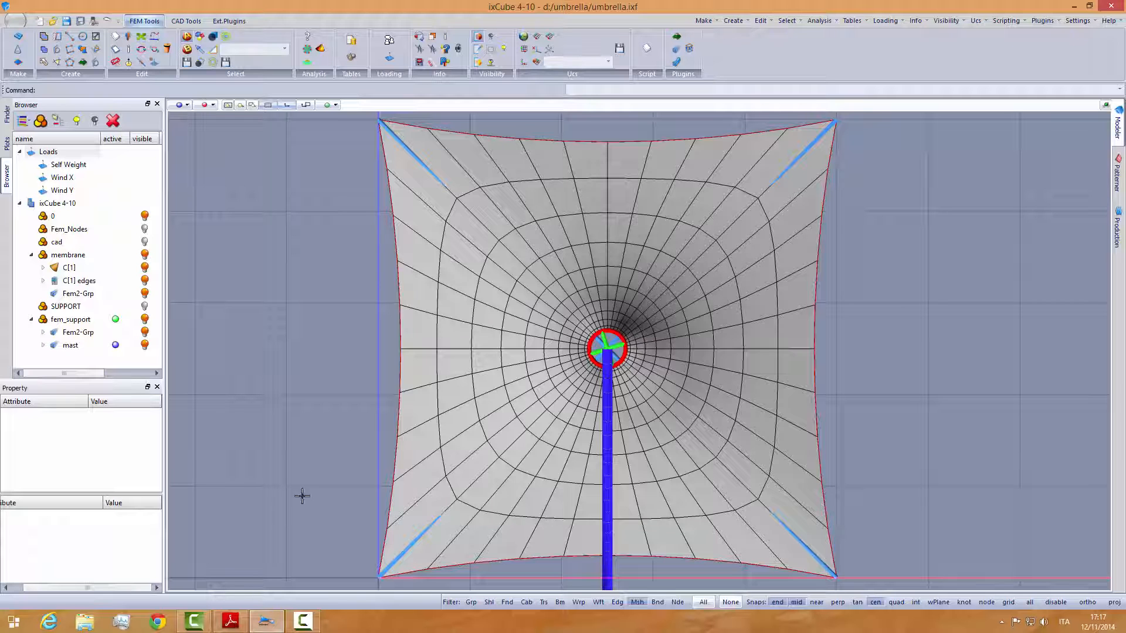
left_click(230, 621)
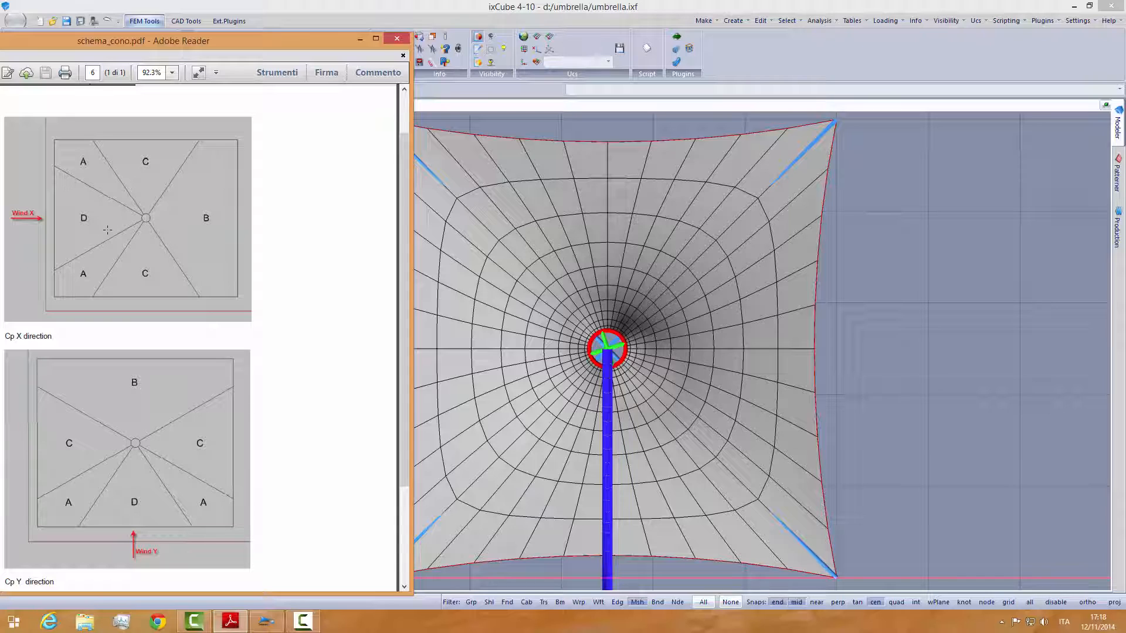
scroll(30, 237, "down", 4)
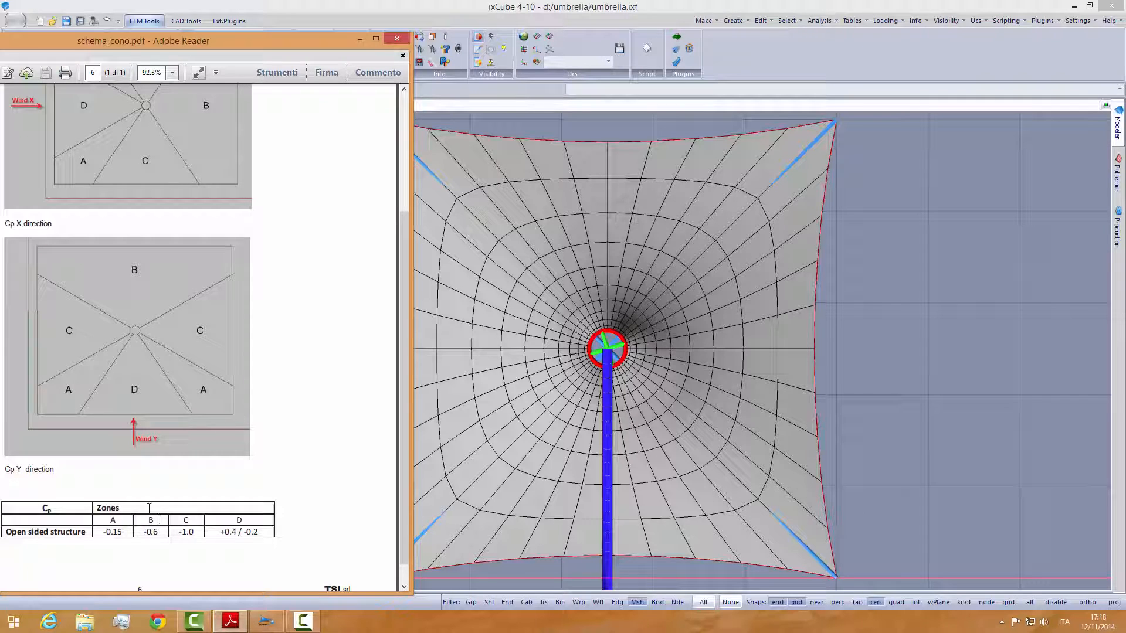
scroll(157, 499, "up", 3)
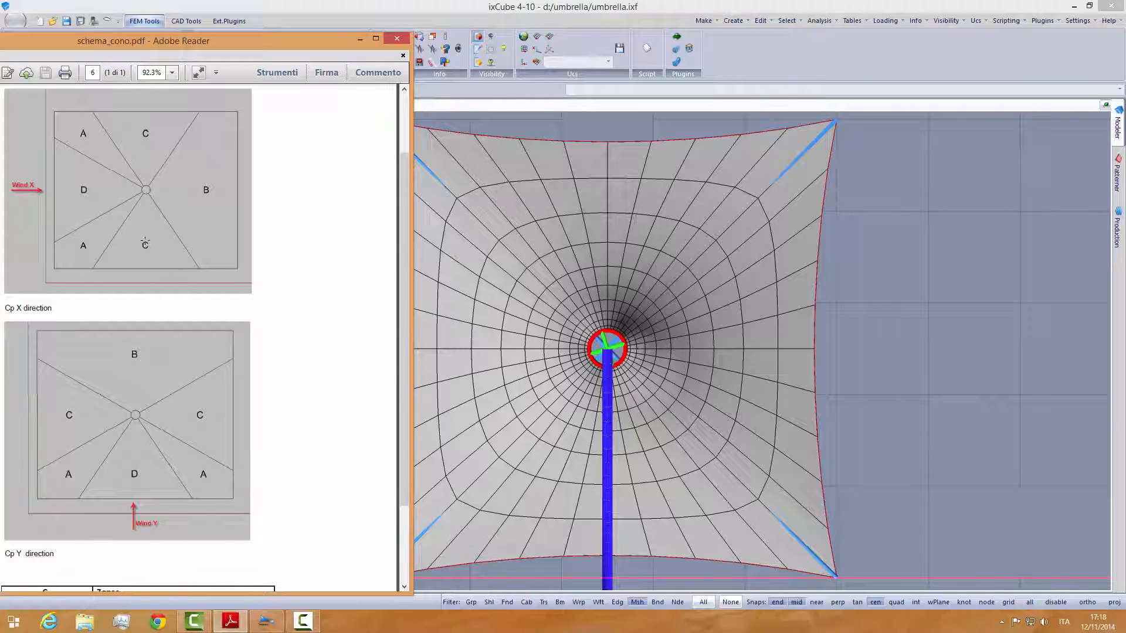
scroll(143, 429, "down", 3)
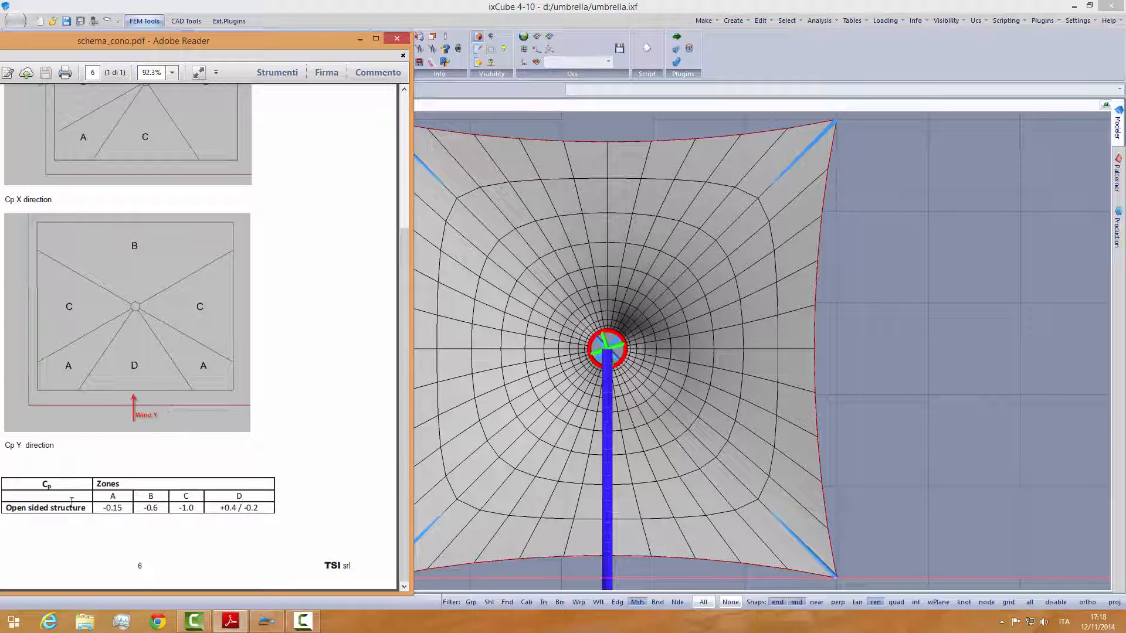
scroll(290, 395, "up", 5)
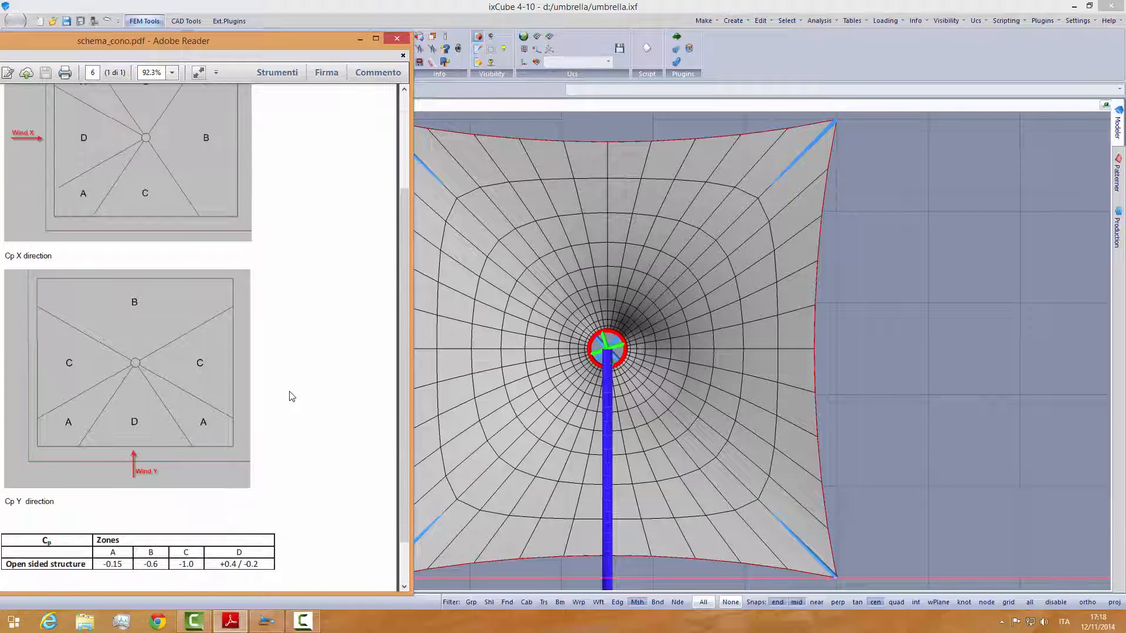
left_click_drag(315, 50, 318, 54)
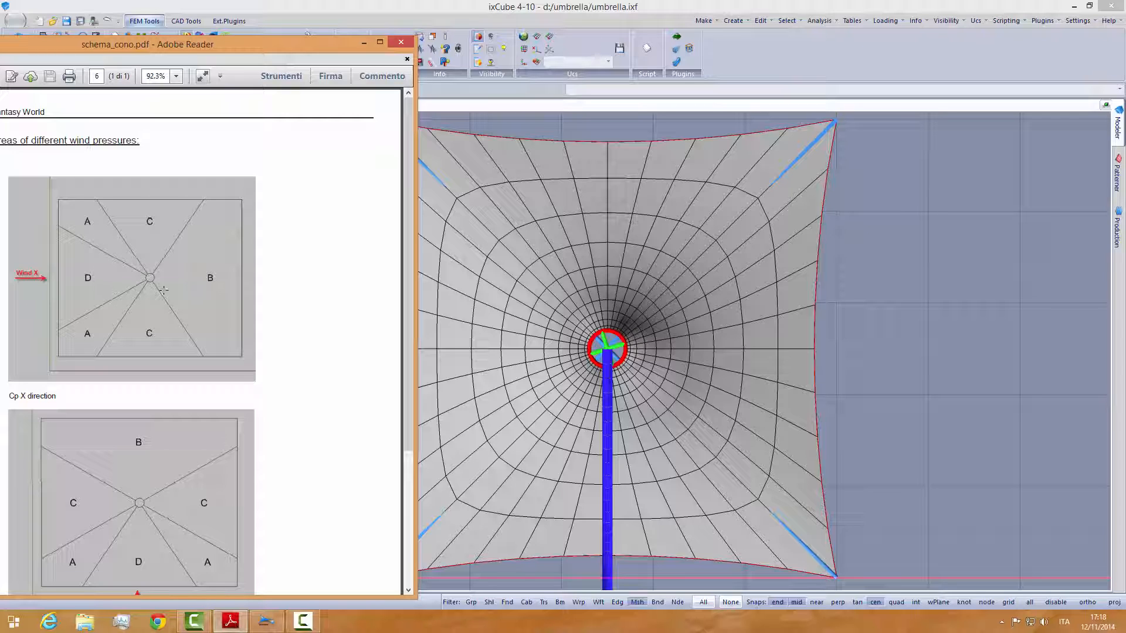
- Switch back to ixCube and select the membrane's upper-left corner wedge with a polyline drawn from the centre ring around the corner
left_click(460, 14)
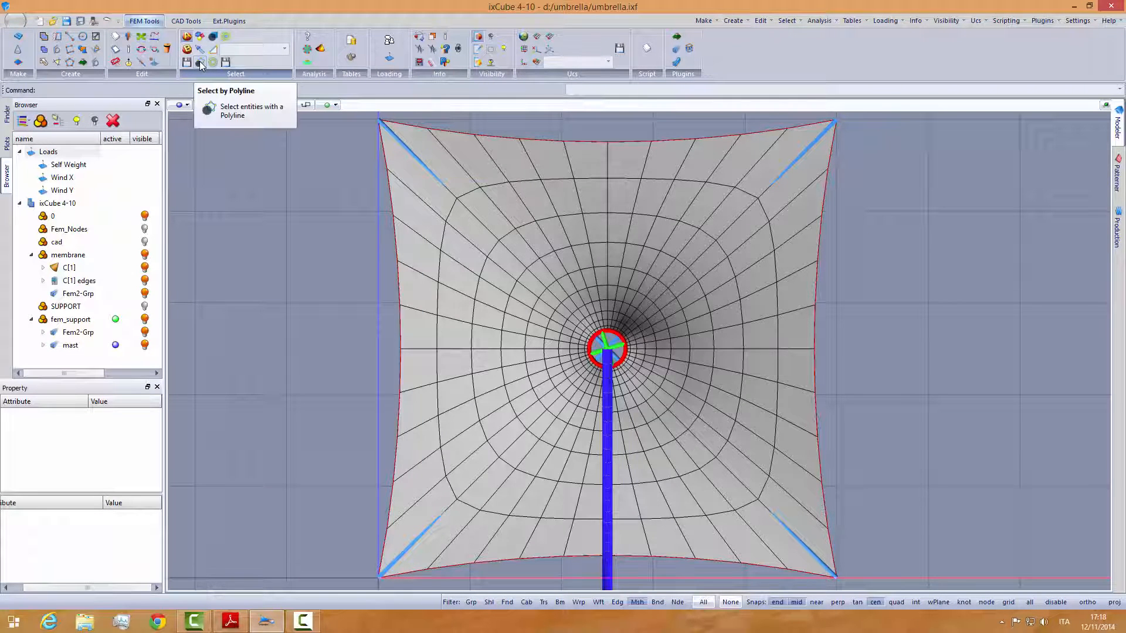
left_click(200, 62)
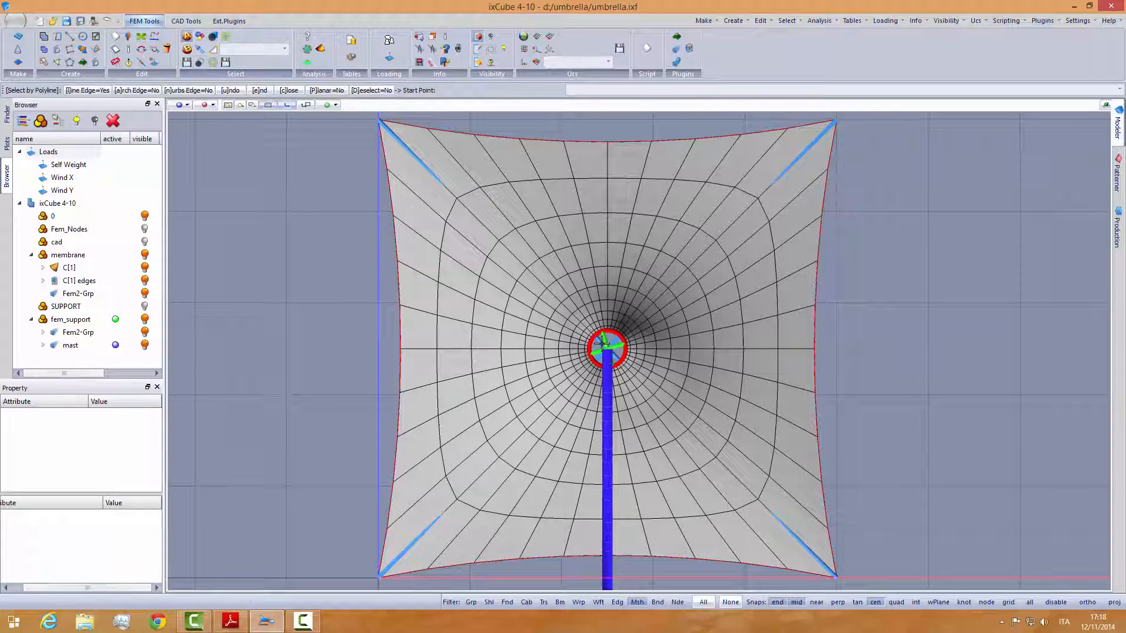
left_click(607, 346)
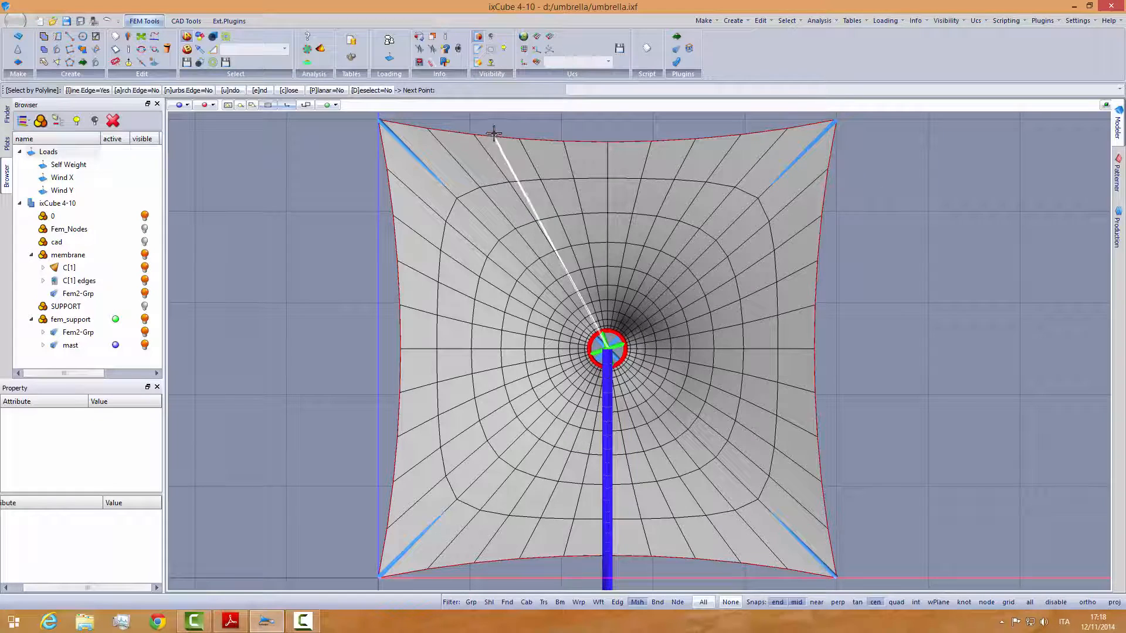
middle_click_drag(485, 188, 510, 248)
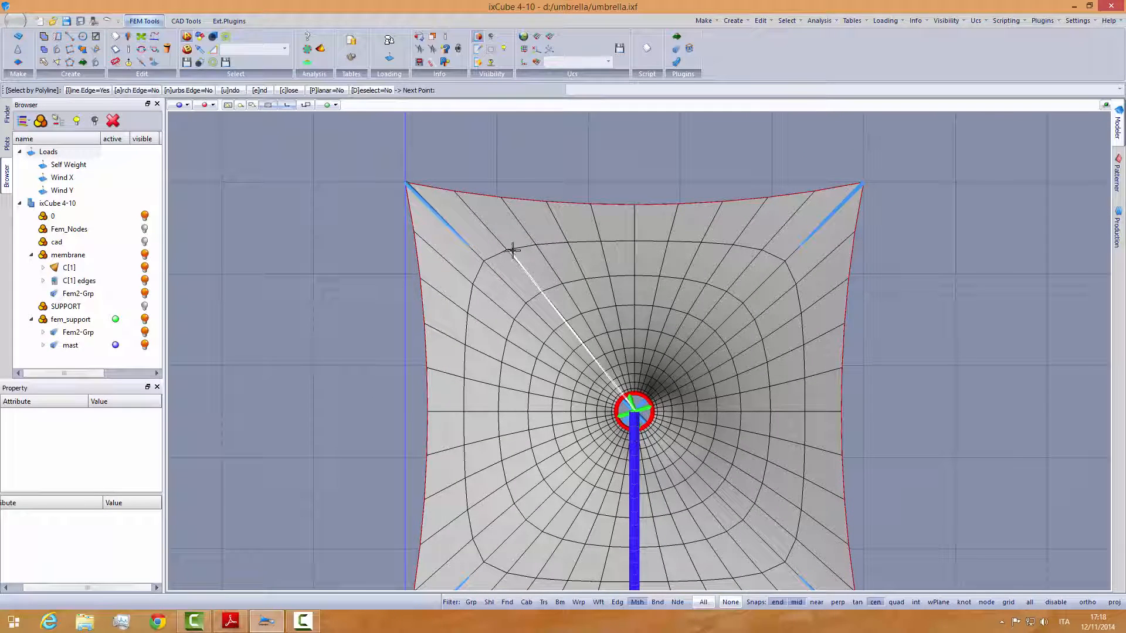
left_click(517, 175)
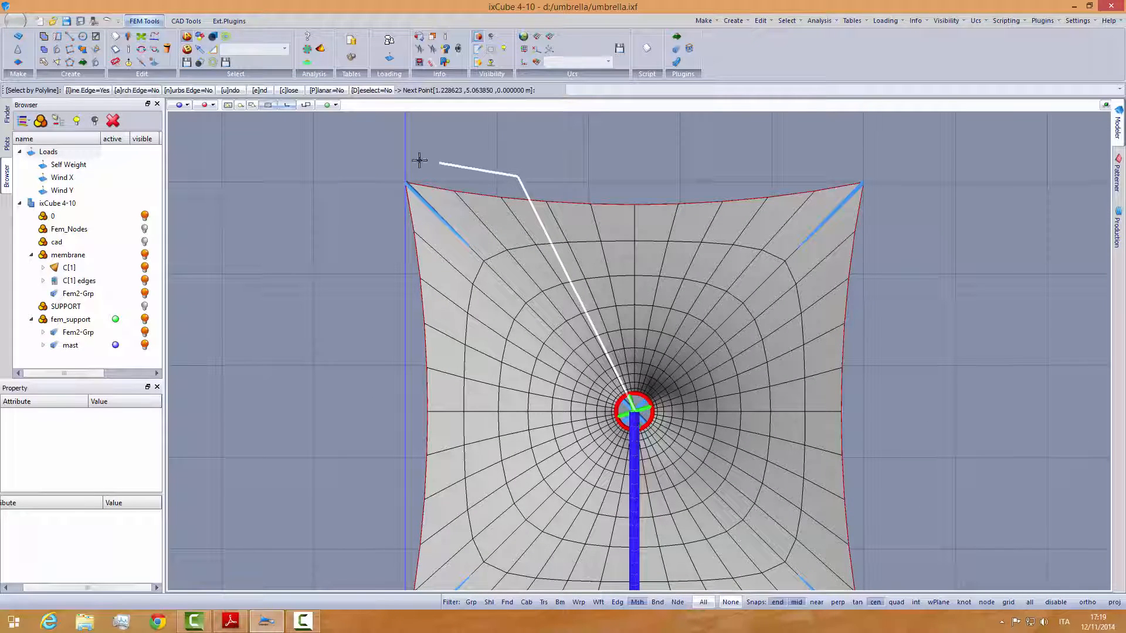
left_click(393, 154)
left_click(352, 251)
left_click(389, 302)
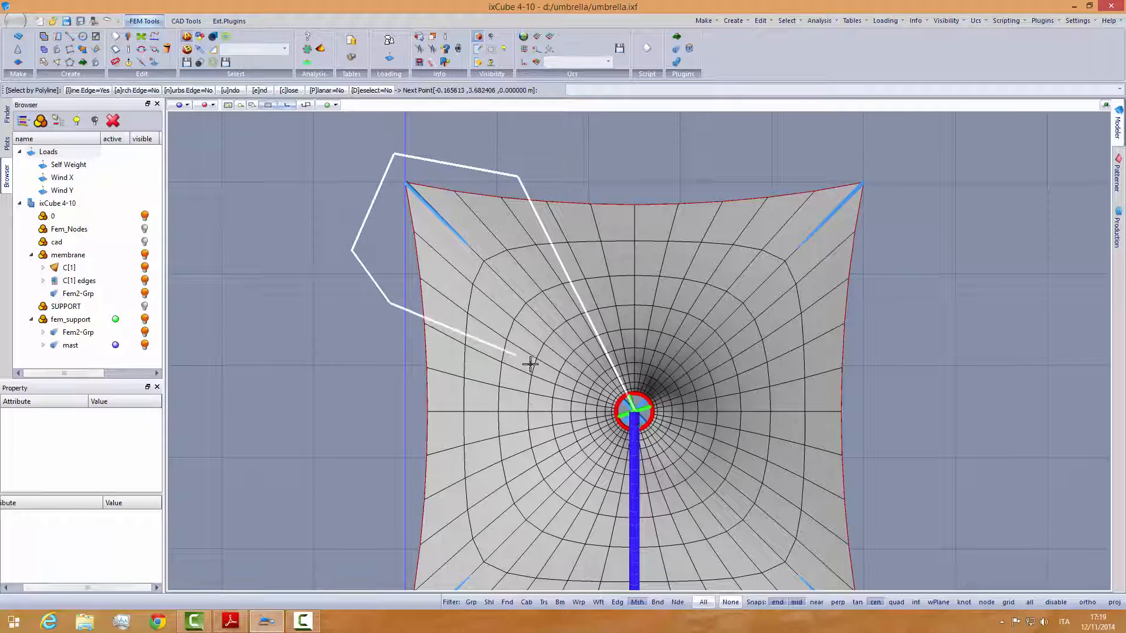
left_click(629, 410)
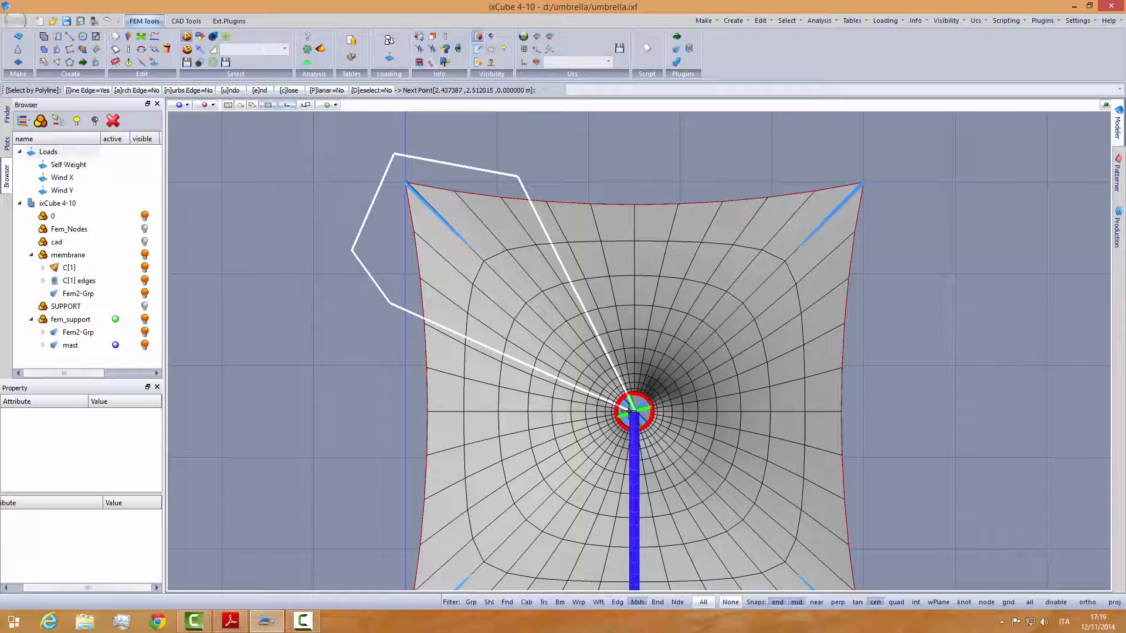
right_click(628, 412)
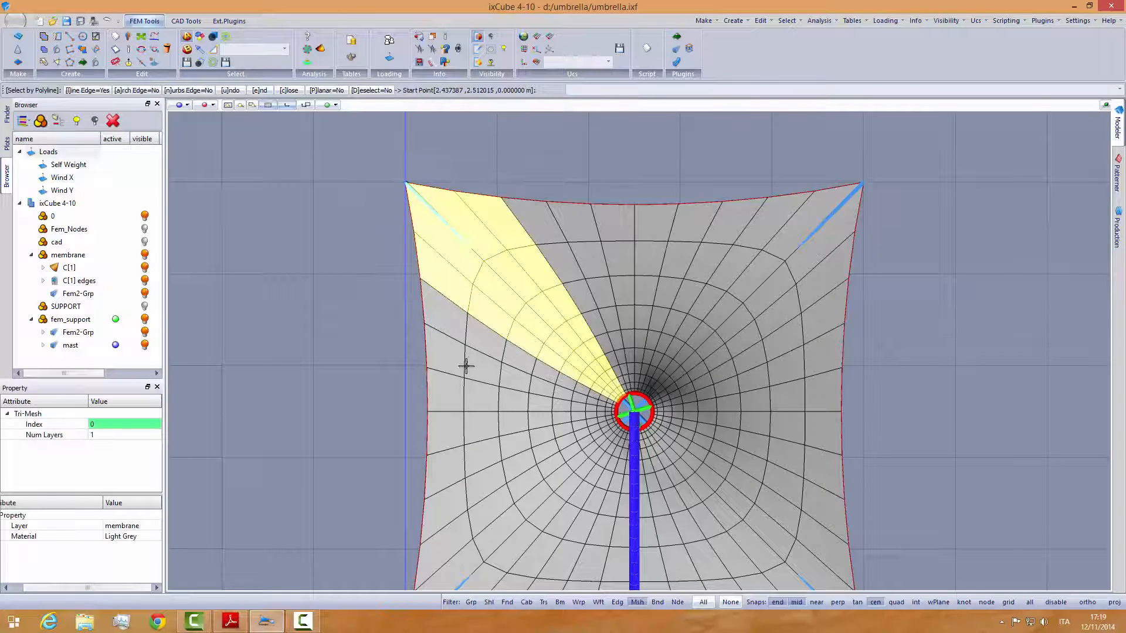
- Add the membrane's lower-left corner wedge to the selection with a second polyline from the centre ring
middle_click_drag(362, 403, 398, 274)
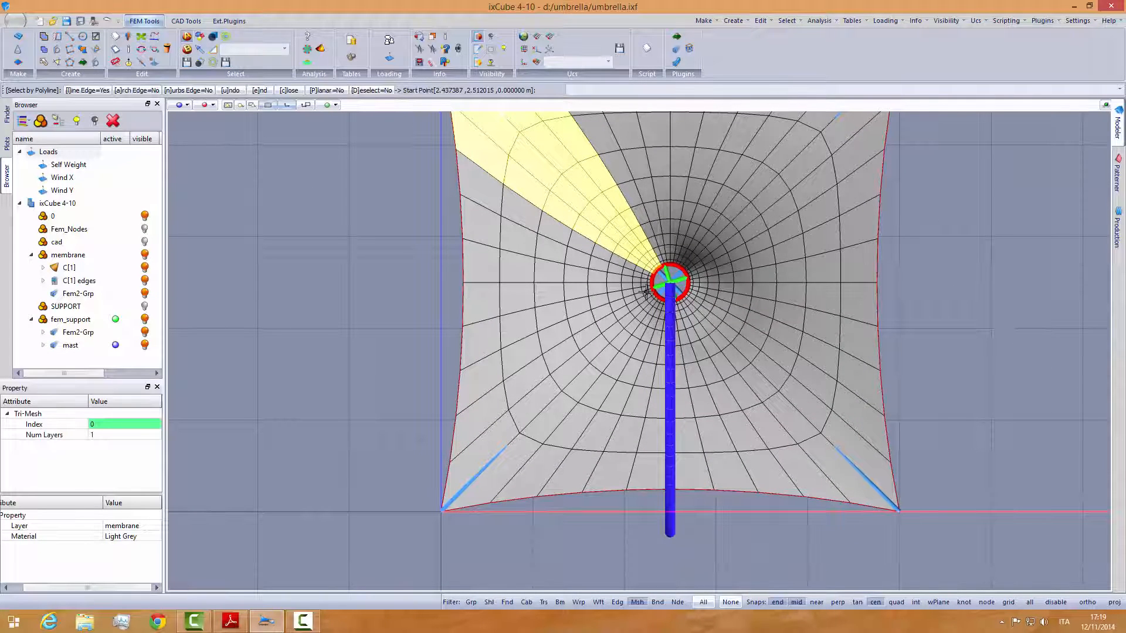
left_click(666, 284)
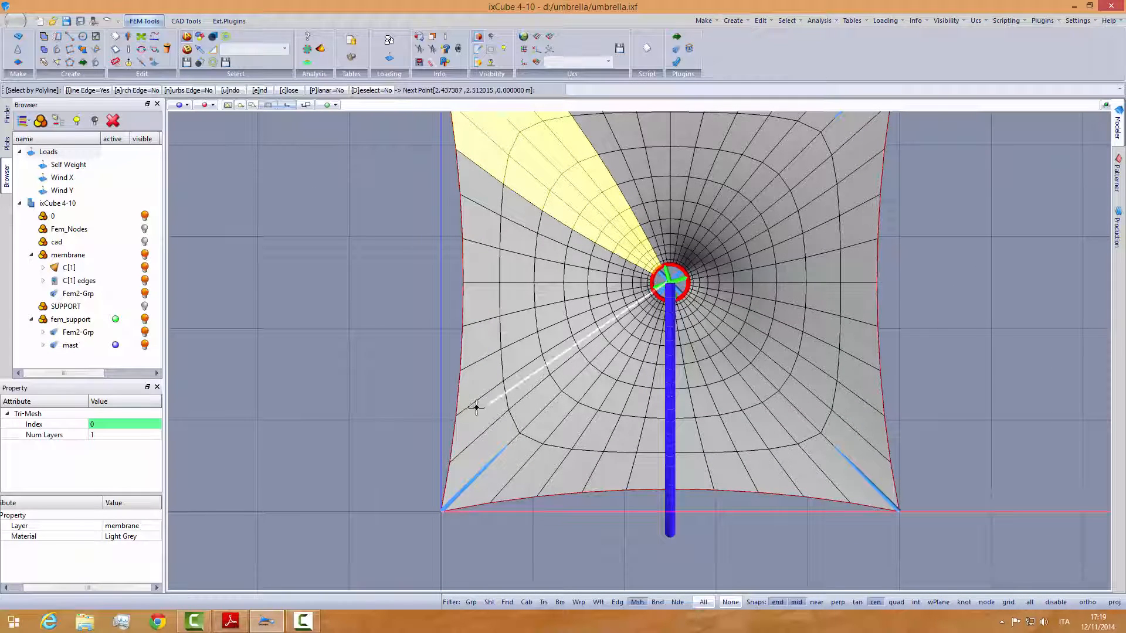
left_click(423, 448)
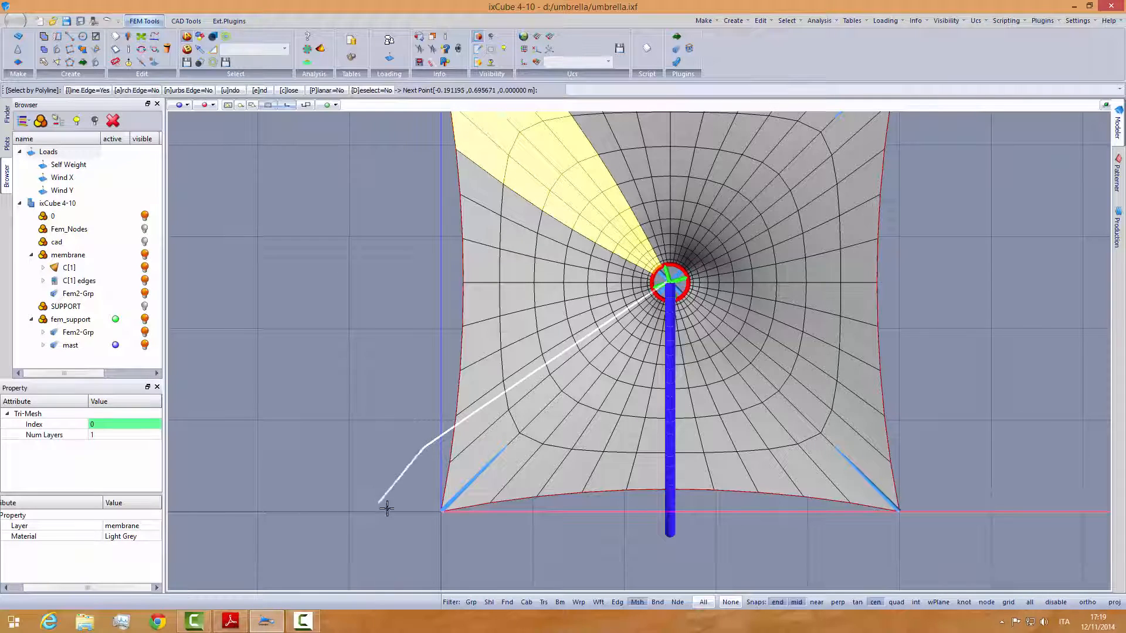
left_click(398, 529)
left_click(480, 547)
left_click(515, 515)
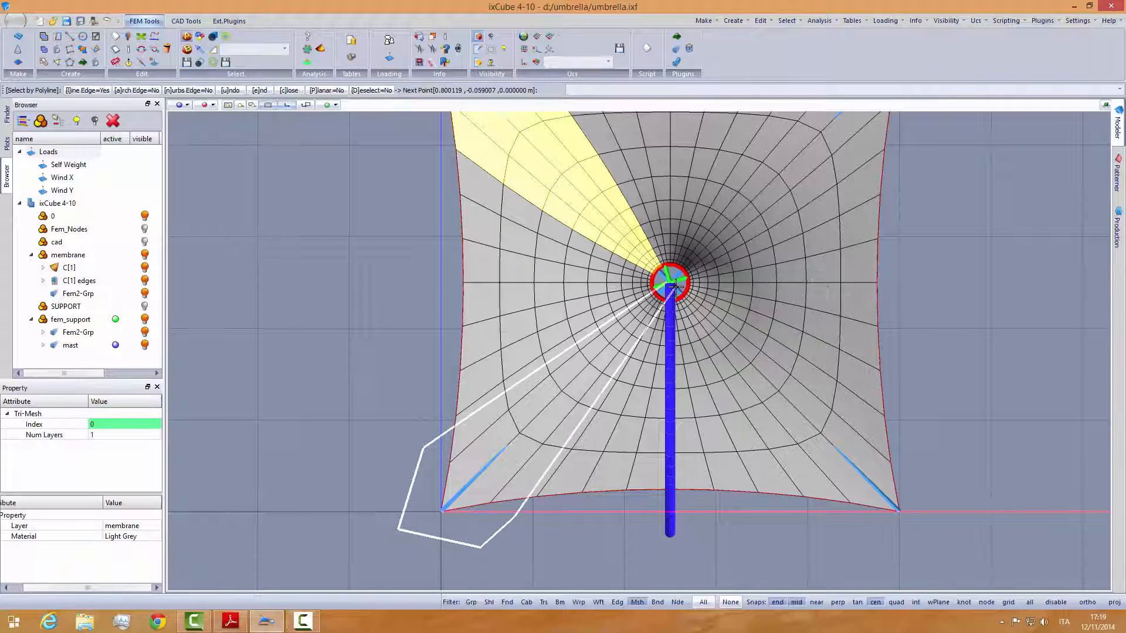
scroll(671, 287, "up", 1)
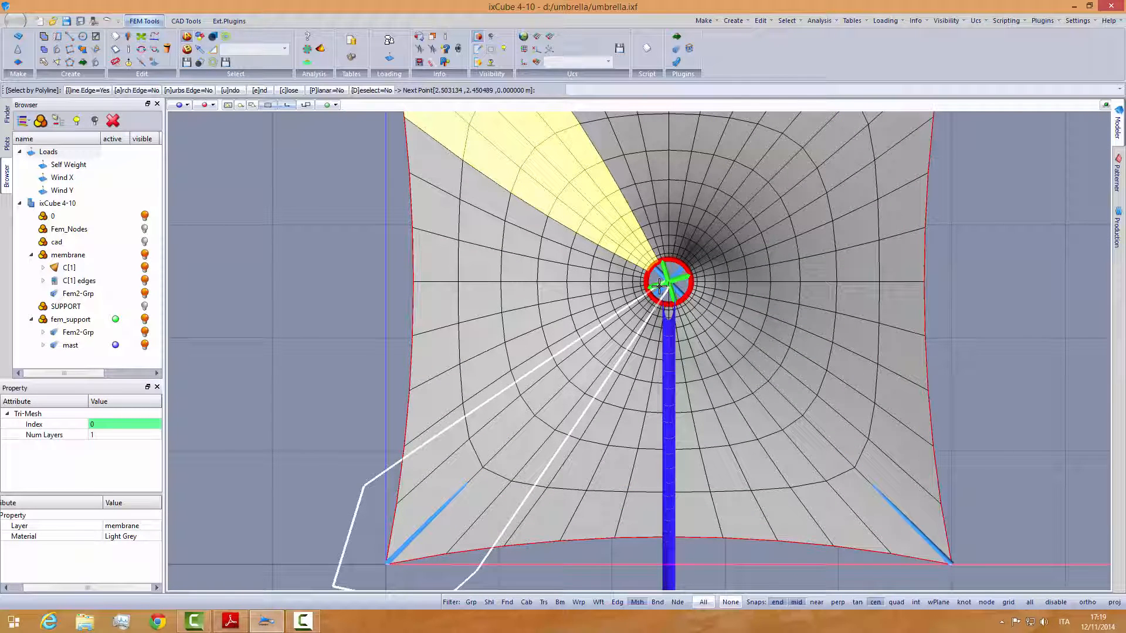
left_click(661, 285)
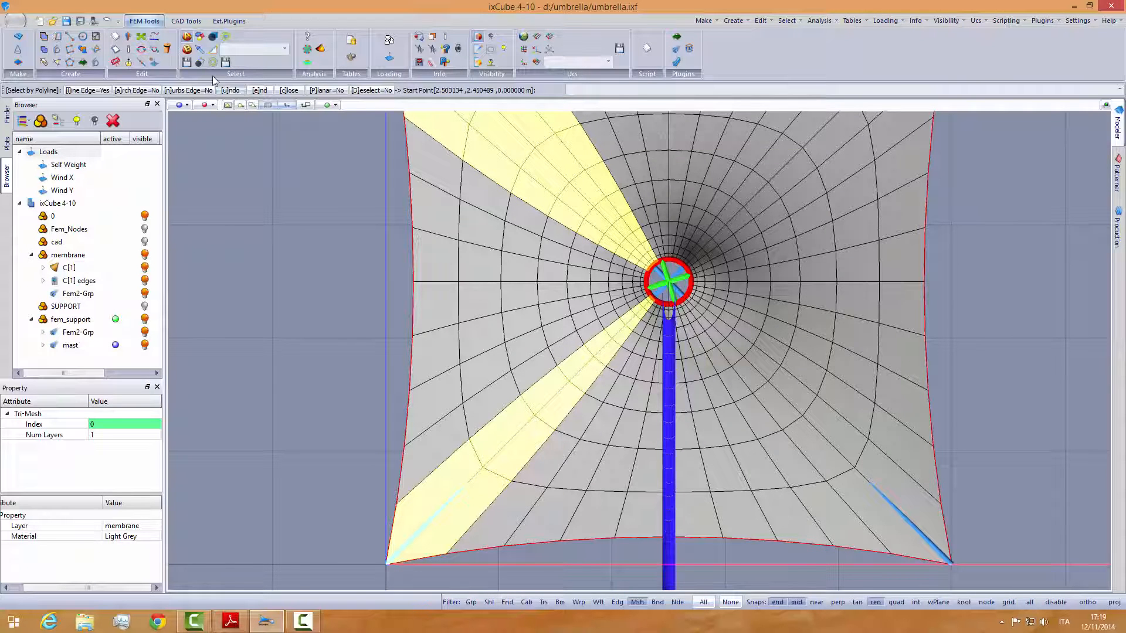
- Use Select by Painting to add the missing mesh elements along the lower-left wedge's upper side, up to the centre ring
left_click(200, 51)
mouse_move(494, 377)
left_mouse_down()
mouse_move(503, 406)
mouse_move(456, 452)
mouse_move(565, 367)
mouse_move(502, 492)
mouse_move(547, 404)
mouse_move(606, 334)
left_mouse_up()
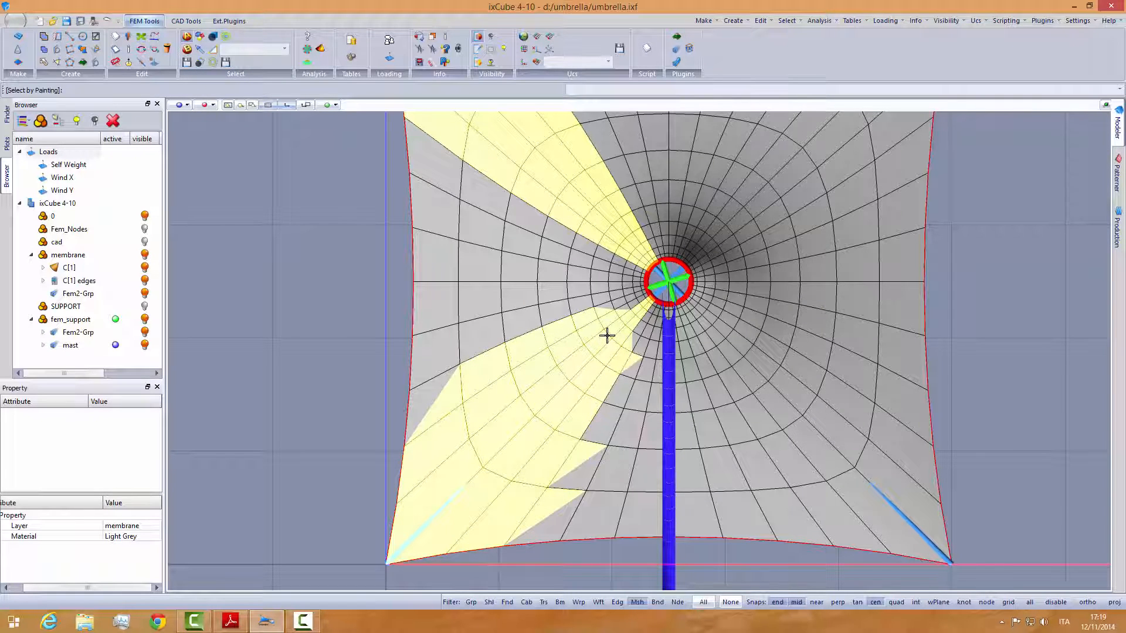
scroll(473, 373, "up", 3)
scroll(472, 373, "up", 1)
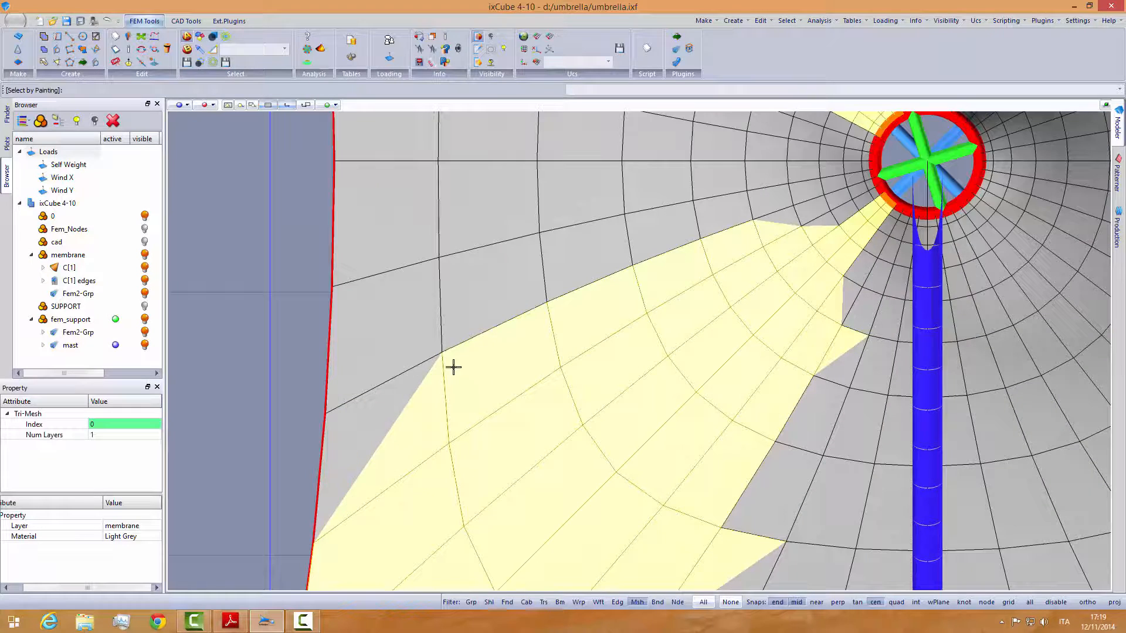
mouse_move(452, 368)
left_mouse_down()
mouse_move(511, 316)
mouse_move(598, 269)
mouse_move(737, 221)
mouse_move(804, 218)
left_mouse_up()
scroll(850, 219, "up", 2)
scroll(850, 218, "up", 2)
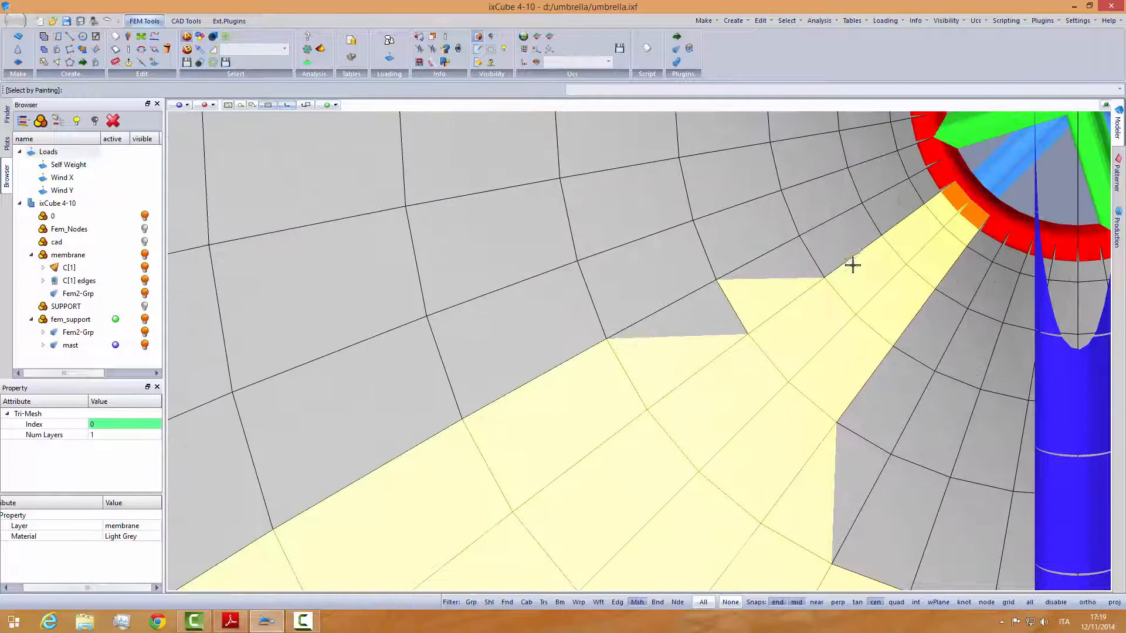
mouse_move(852, 264)
left_mouse_down()
mouse_move(802, 306)
mouse_move(916, 217)
left_mouse_up()
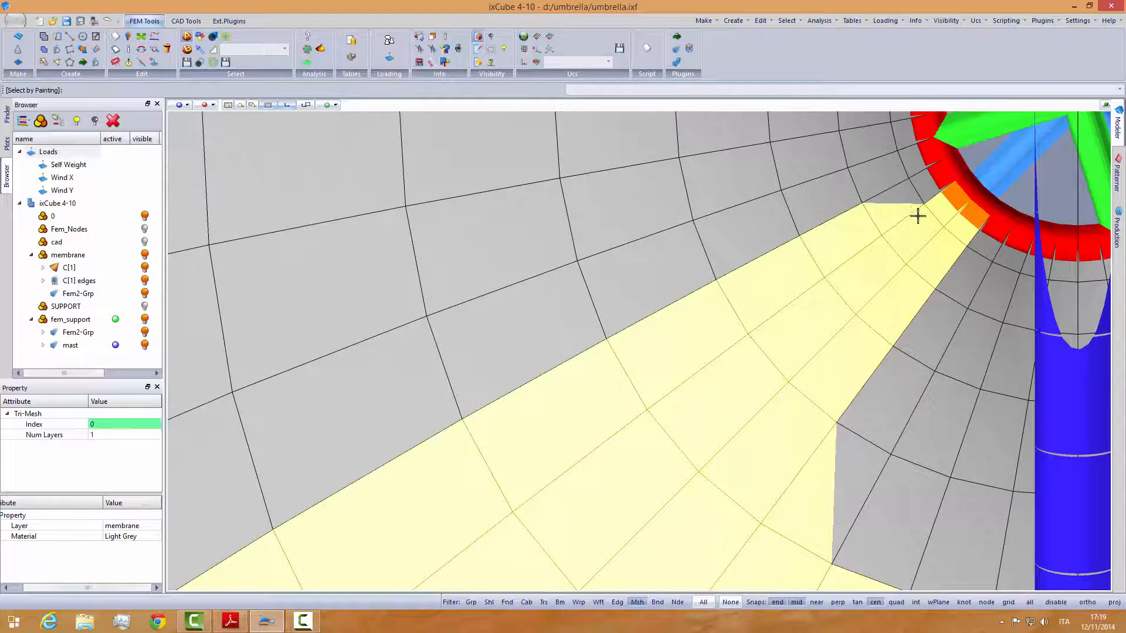
scroll(919, 218, "up", 2)
mouse_move(875, 250)
left_mouse_down()
mouse_move(917, 196)
mouse_move(937, 269)
mouse_move(920, 252)
left_mouse_up()
scroll(860, 318, "down", 2)
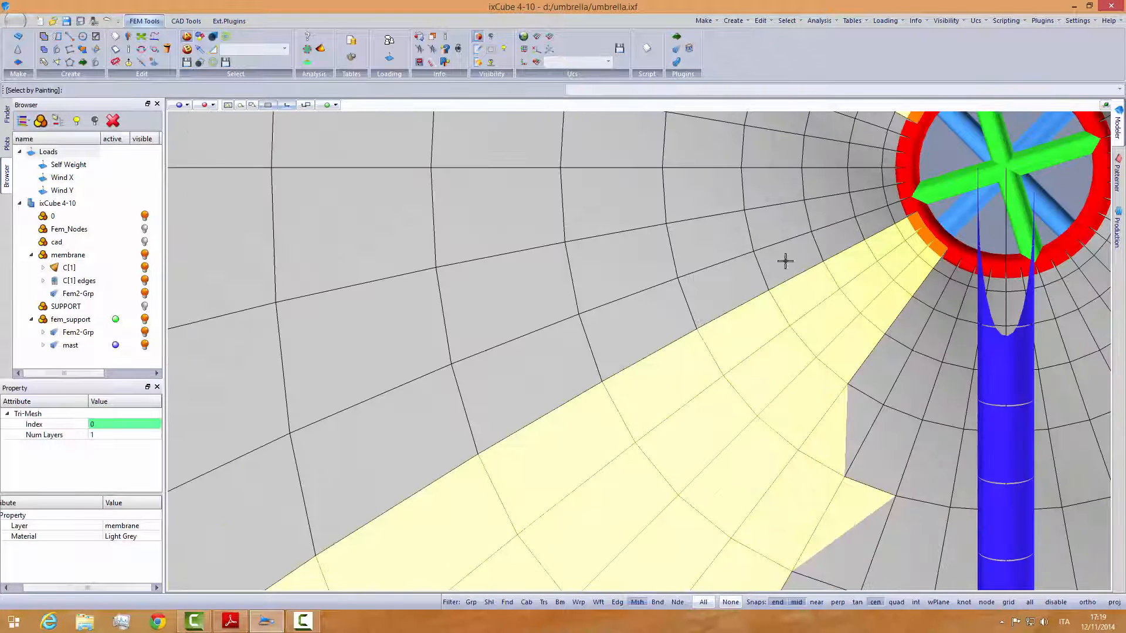
- Paint the remaining mesh elements along the lower-left wedge's lower side into the selection, from the centre ring to the membrane edge
middle_click_drag(769, 414, 716, 299)
scroll(680, 380, "down", 3)
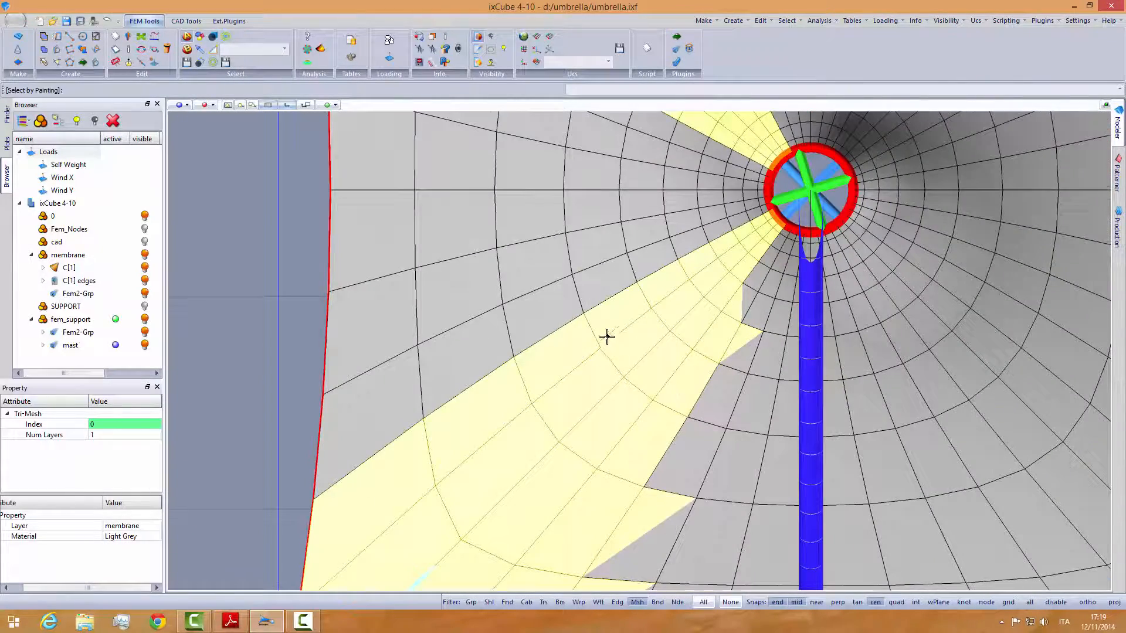
middle_click_drag(777, 221, 661, 272)
scroll(661, 272, "up", 3)
mouse_move(621, 353)
left_mouse_down()
mouse_move(593, 387)
mouse_move(657, 305)
left_mouse_up()
scroll(660, 304, "up", 3)
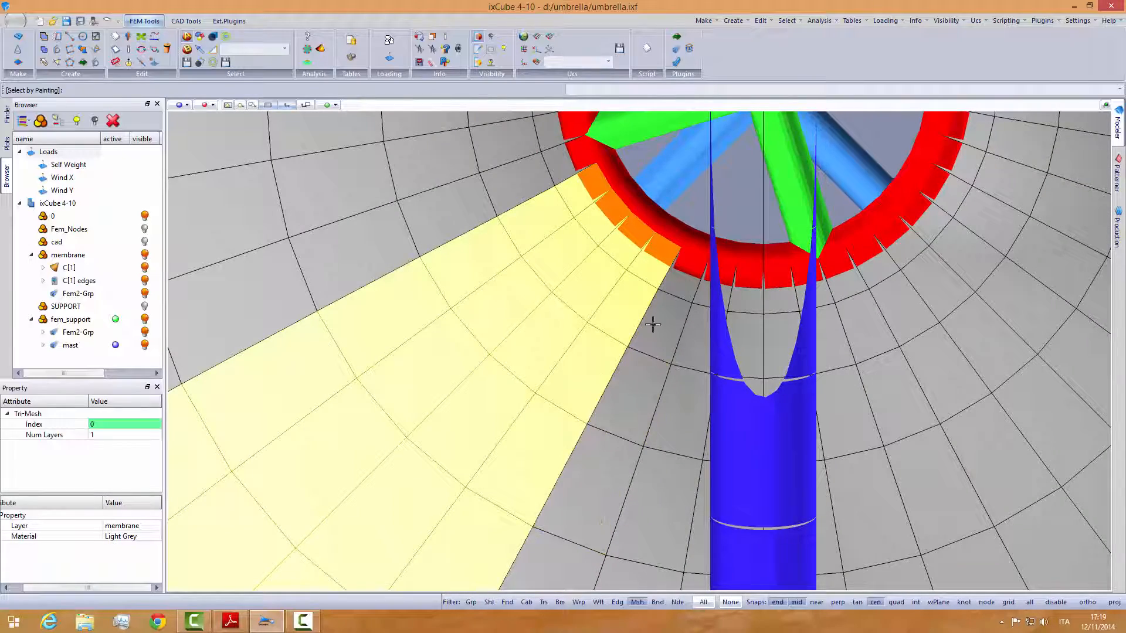
scroll(648, 390, "down", 4)
scroll(645, 334, "up", 3)
scroll(655, 330, "down", 3)
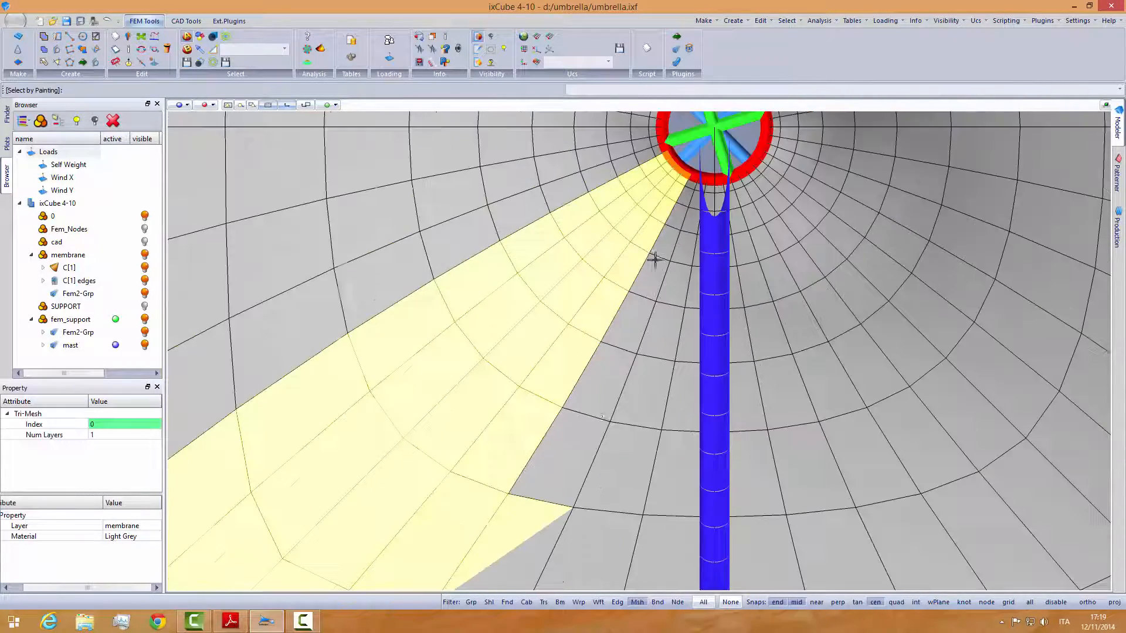
scroll(656, 254, "up", 3)
scroll(666, 219, "up", 1)
scroll(581, 428, "down", 5)
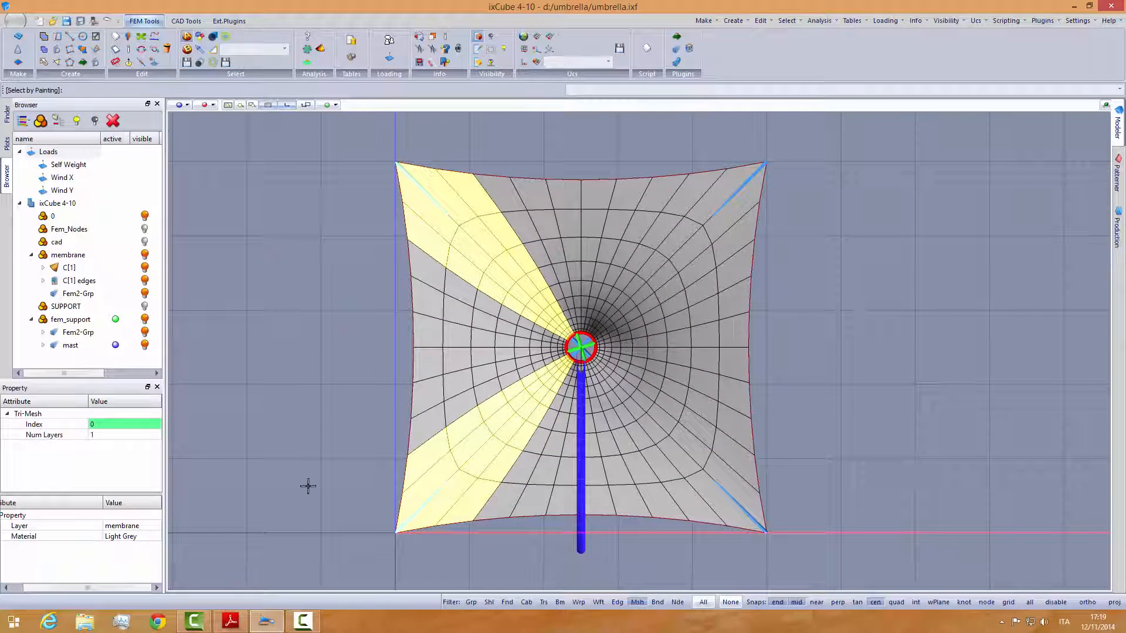
- Check the zone letters in schema_cono.pdf and save the two selected corner wedges as a selection named A_X
left_click(230, 622)
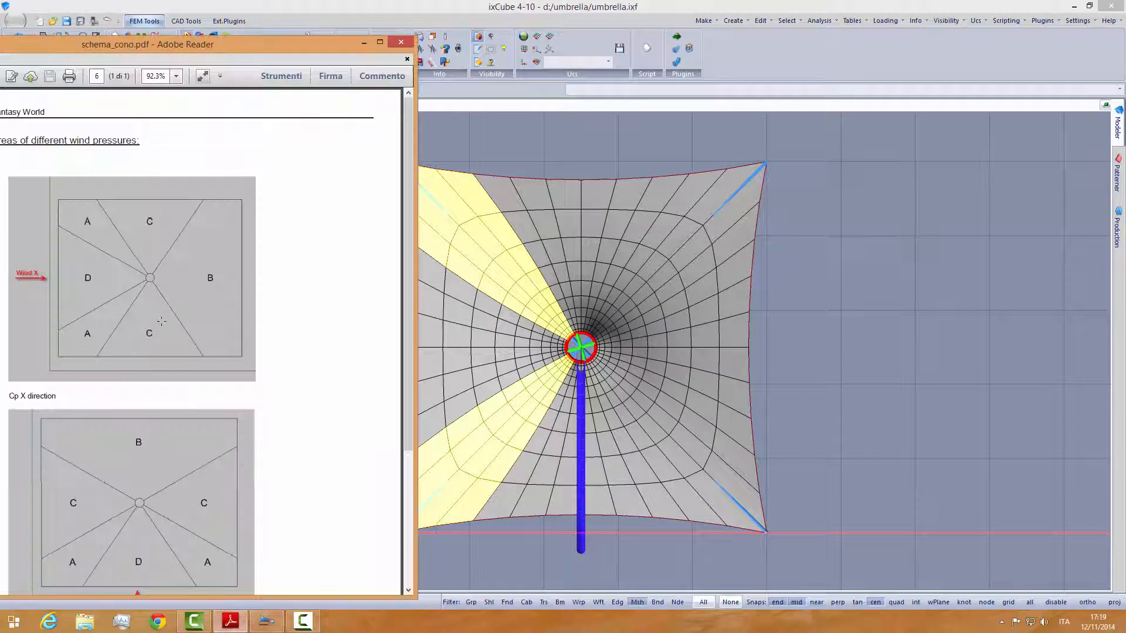
left_click(473, 9)
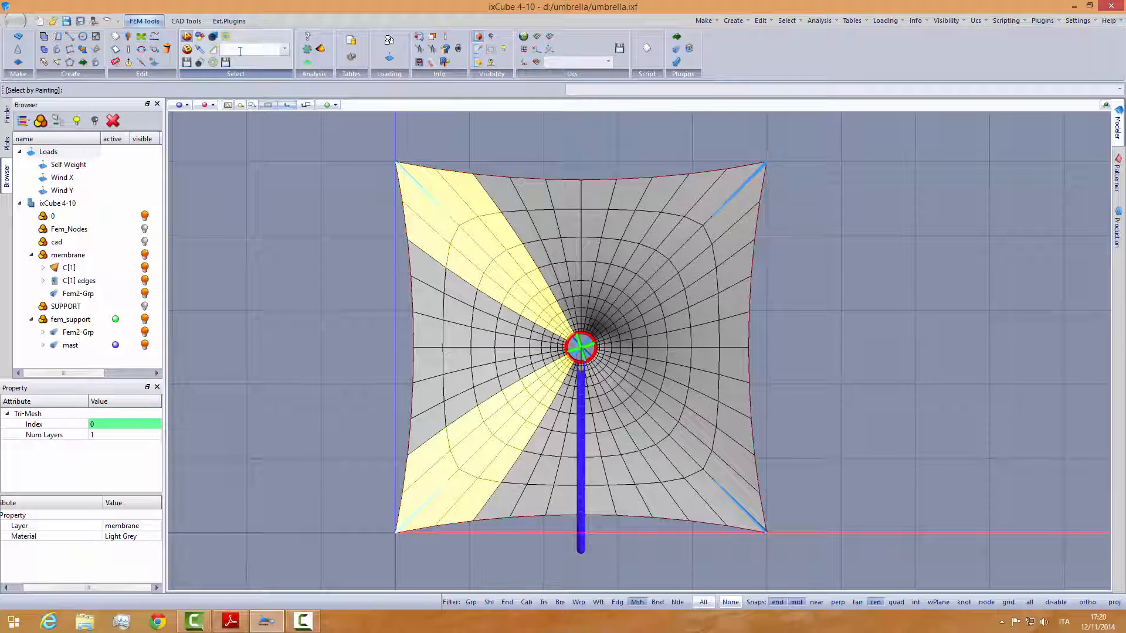
type("A_Z")
left_click(230, 621)
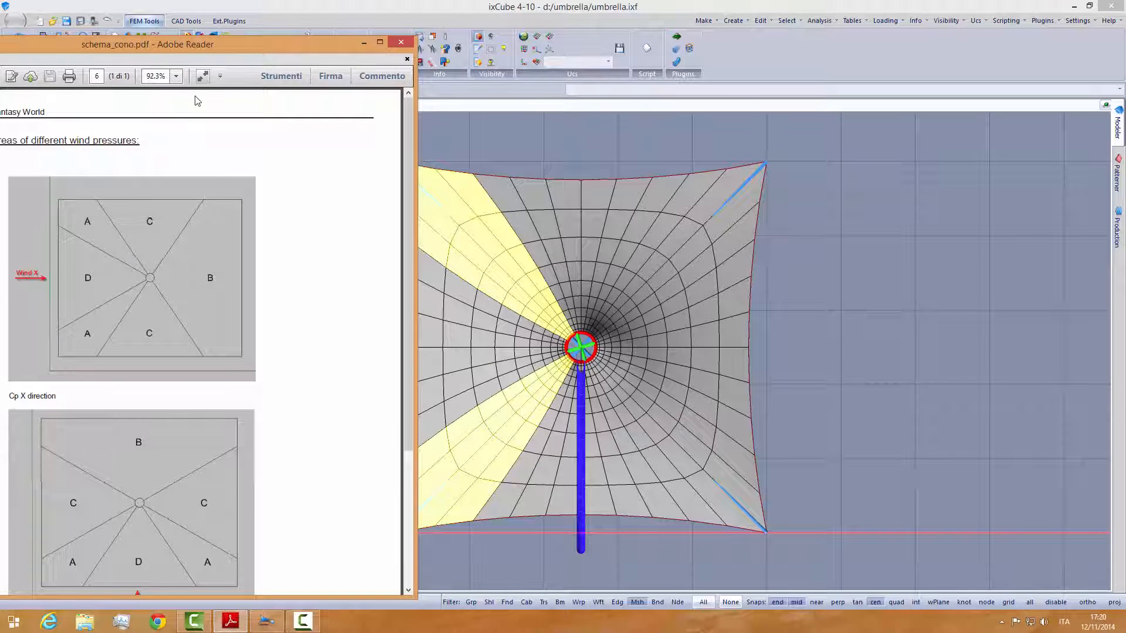
left_click(230, 18)
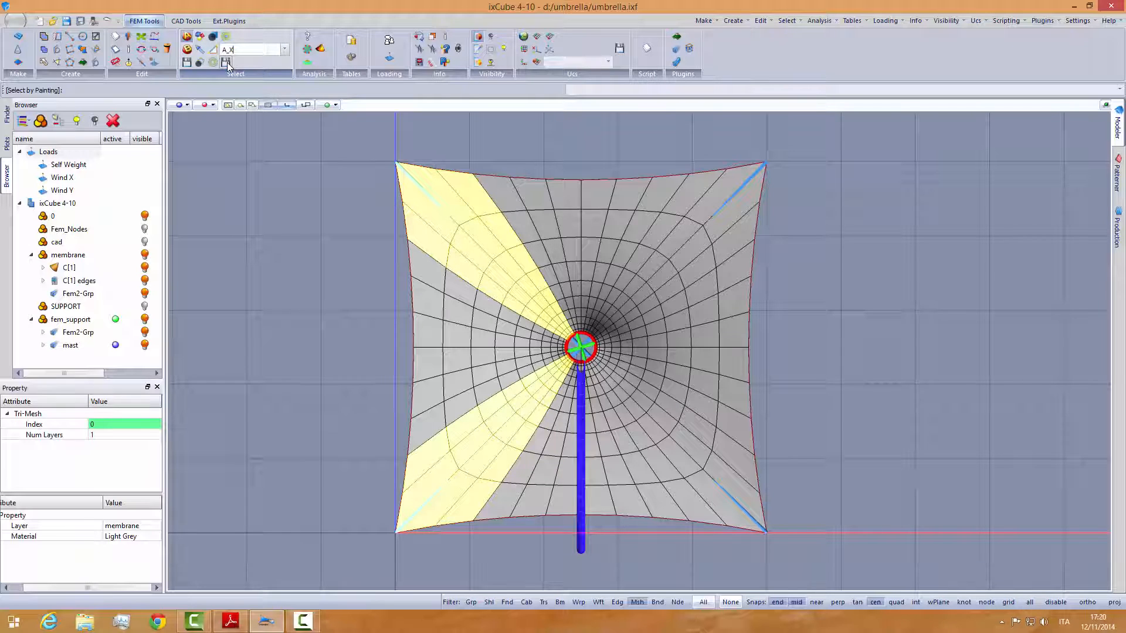
scroll(227, 62, "down", 1)
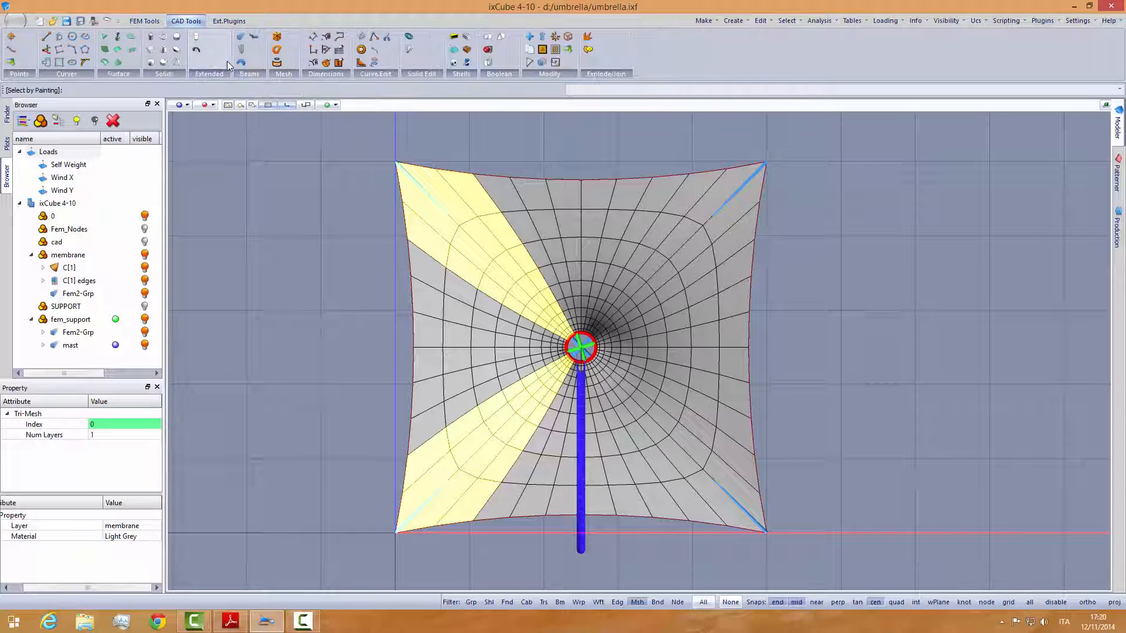
scroll(227, 61, "up", 1)
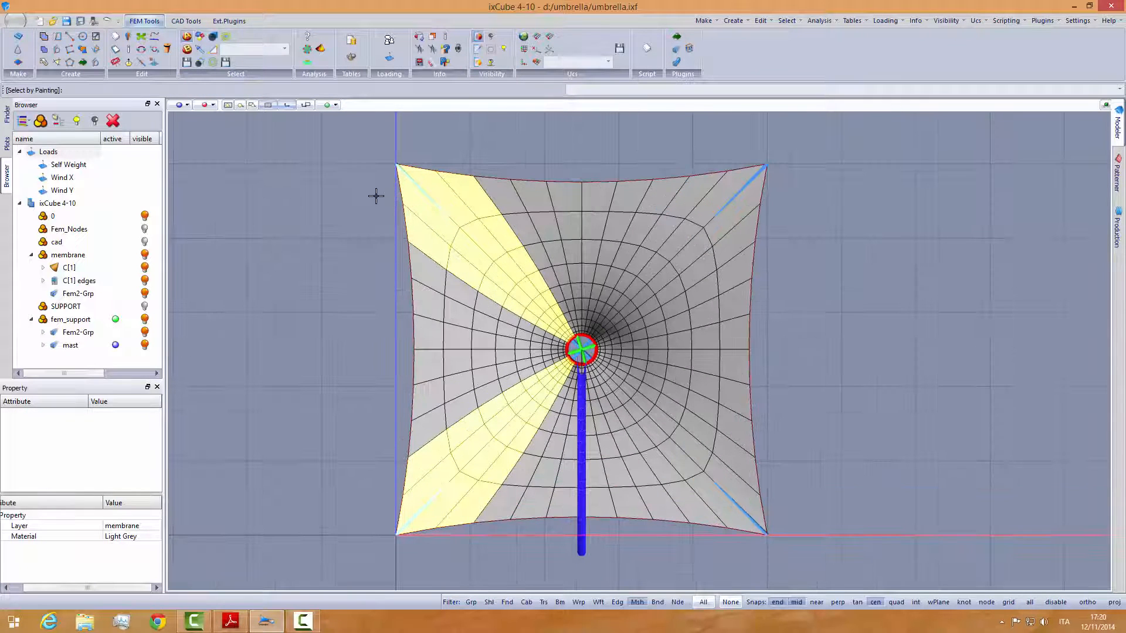
- Clear the current selection, recall the saved A_X selection to check it, and clear it again
key("Escape")
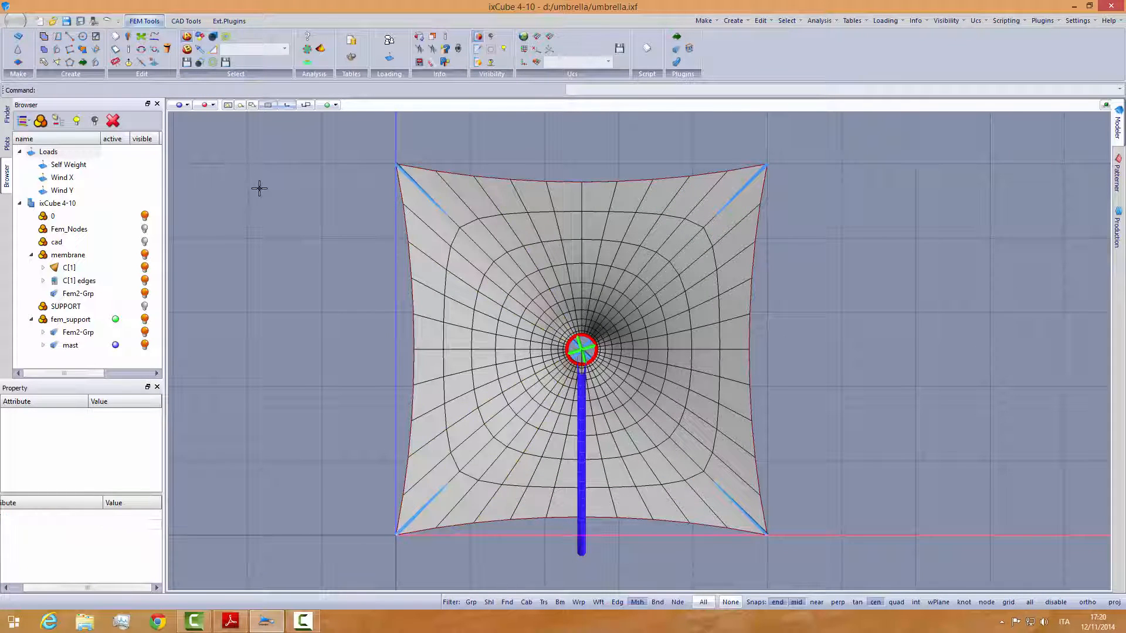
left_click(286, 50)
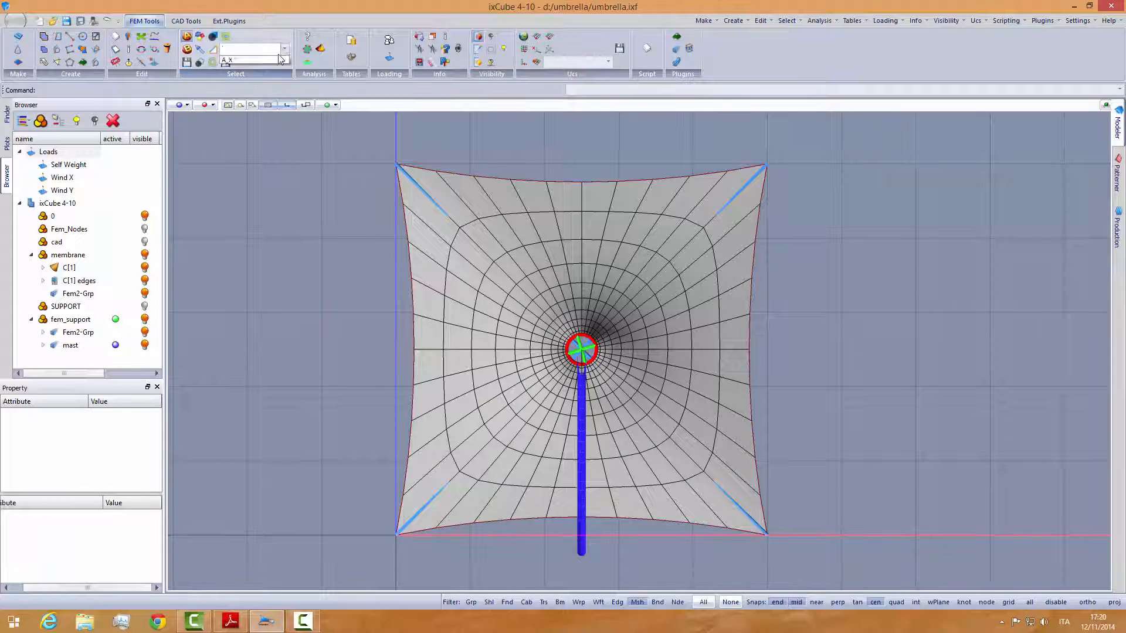
left_click(254, 62)
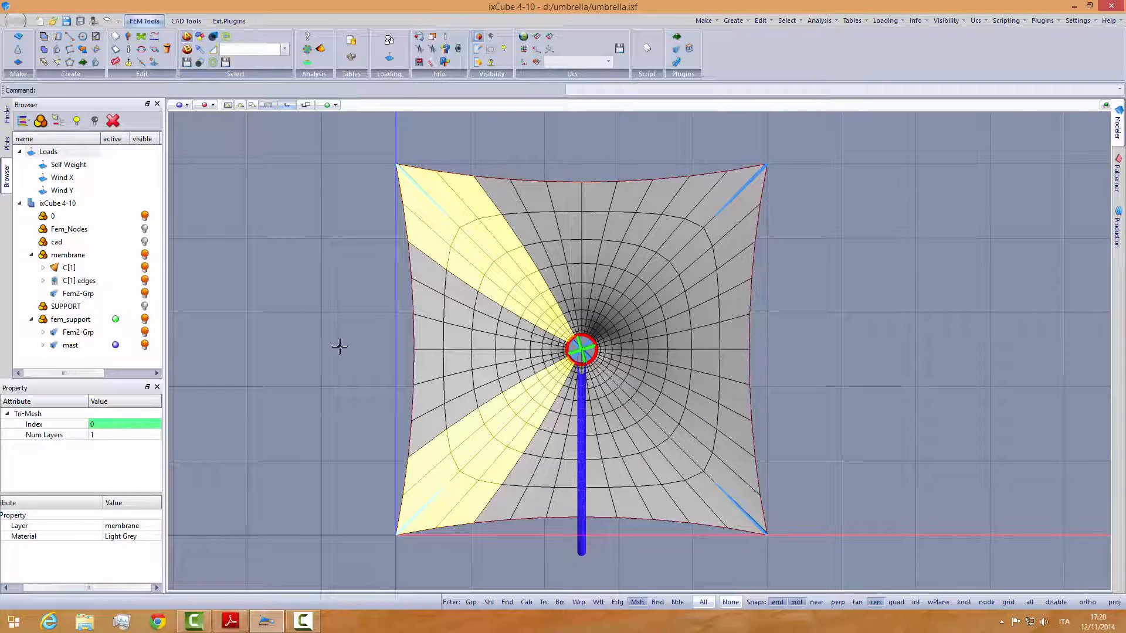
left_click(320, 316)
middle_click_drag(429, 377, 422, 369)
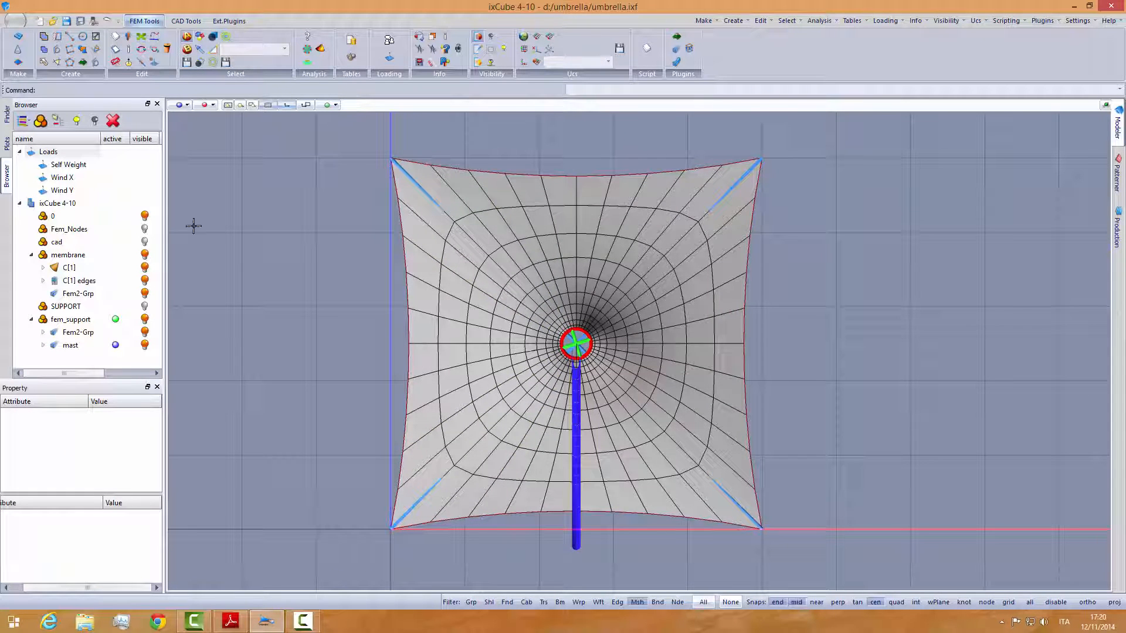
- Use Select by Polyline to select the membrane's left middle wedge of mesh elements, from the centre ring to the left edge
left_click(201, 64)
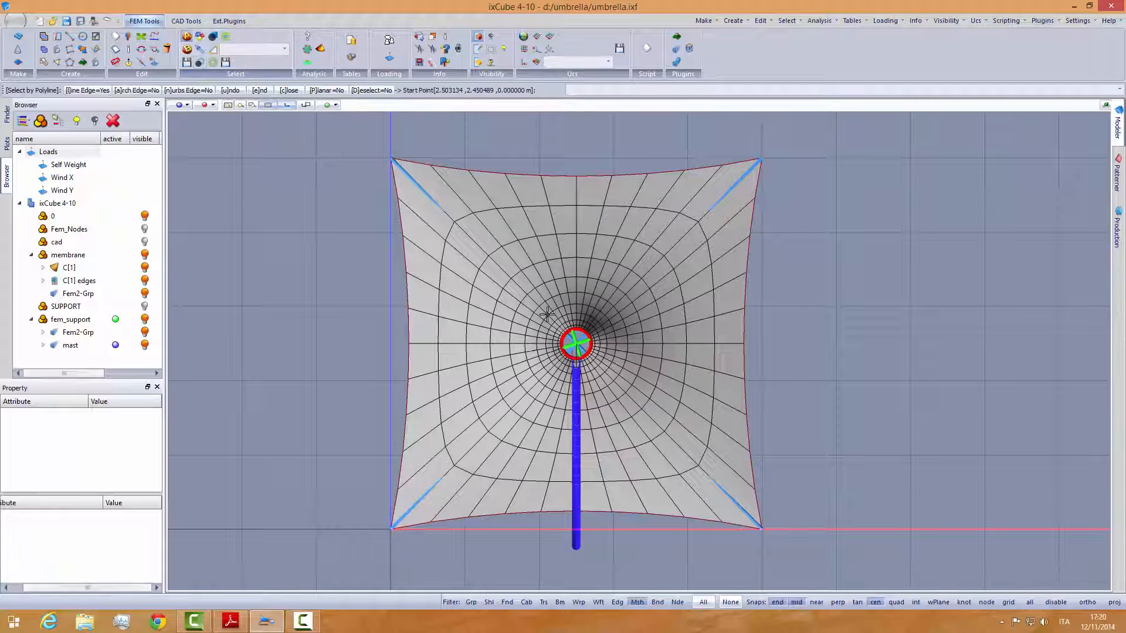
scroll(581, 346, "up", 2)
left_click(581, 346)
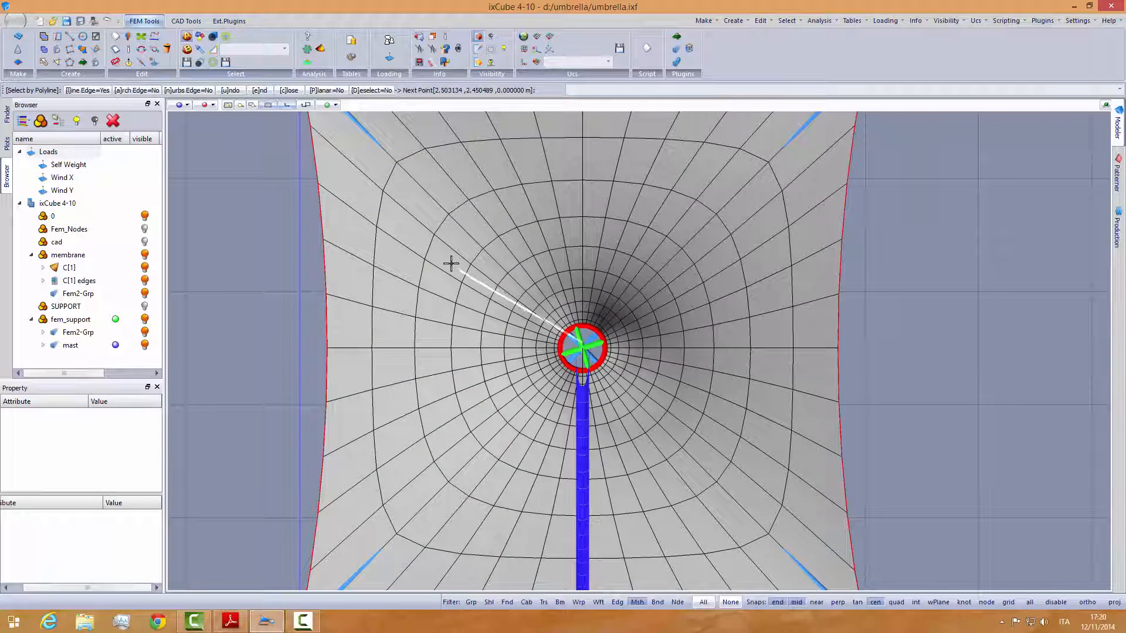
left_click(303, 150)
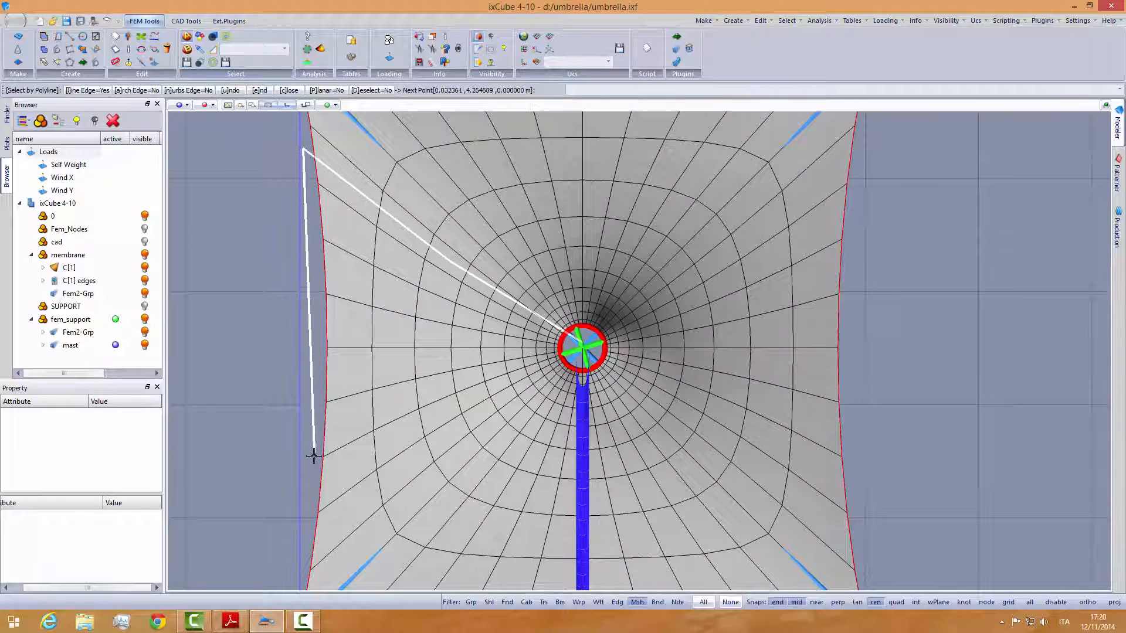
left_click(315, 478)
scroll(510, 376, "up", 2)
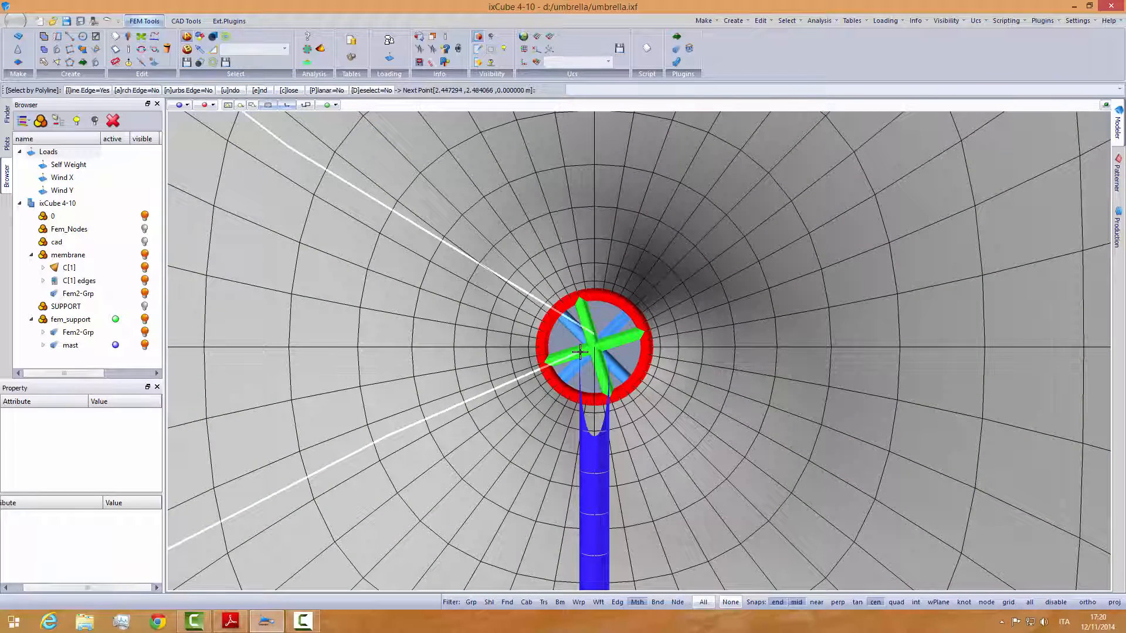
left_click(580, 350)
scroll(623, 329, "down", 2)
scroll(589, 319, "down", 3)
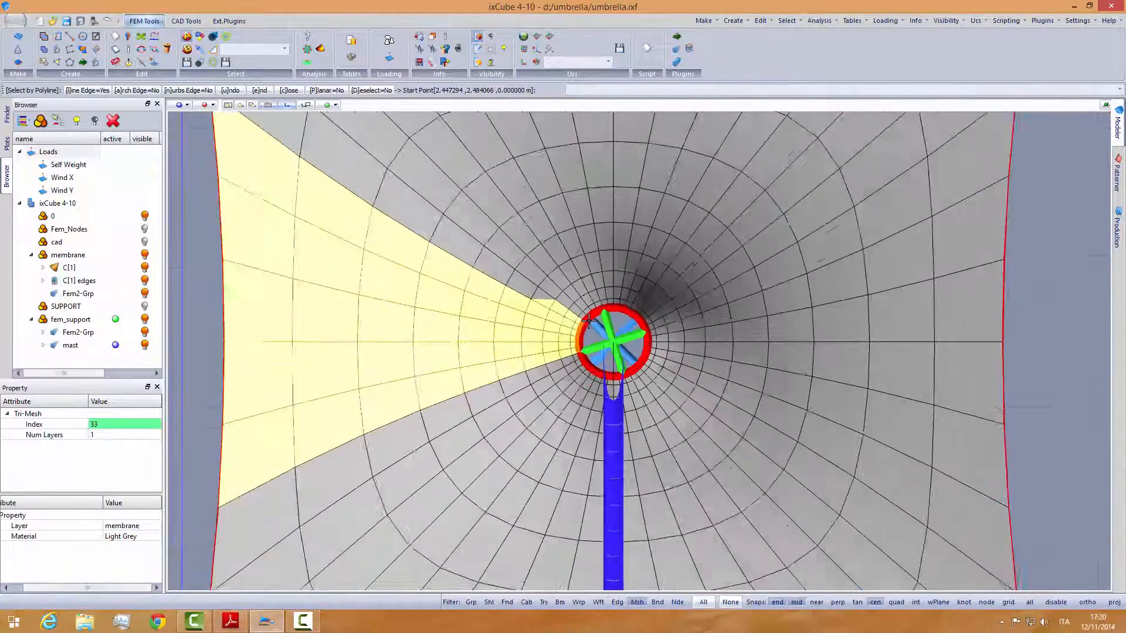
- Use Select by Painting to add the missing mesh elements along the left wedge's upper side near the centre ring
scroll(592, 322, "up", 5)
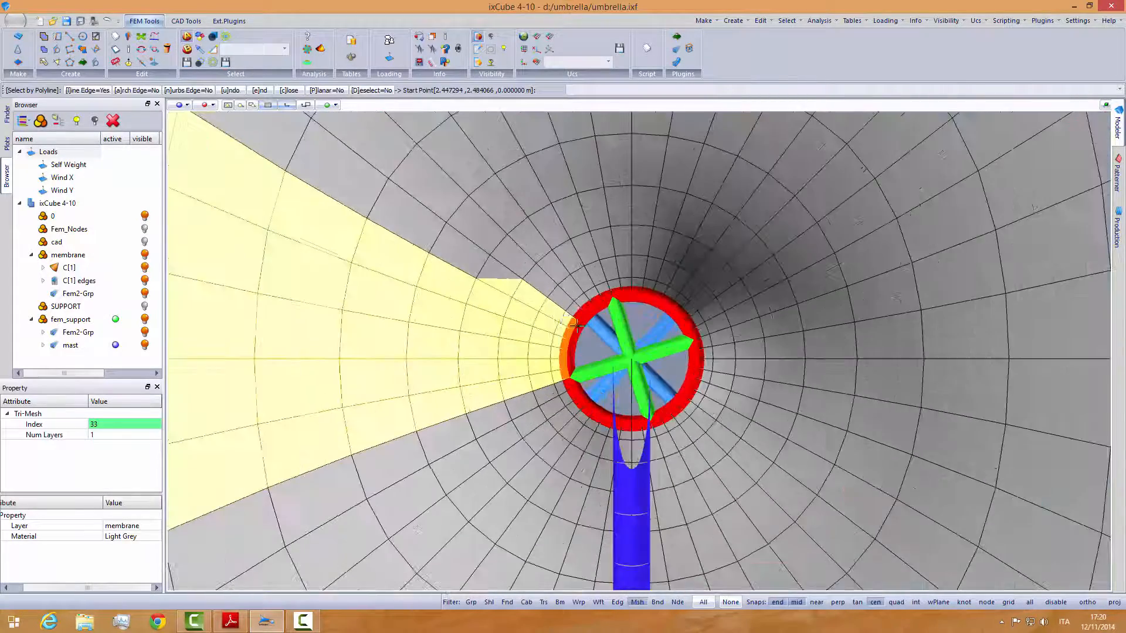
left_click(200, 63)
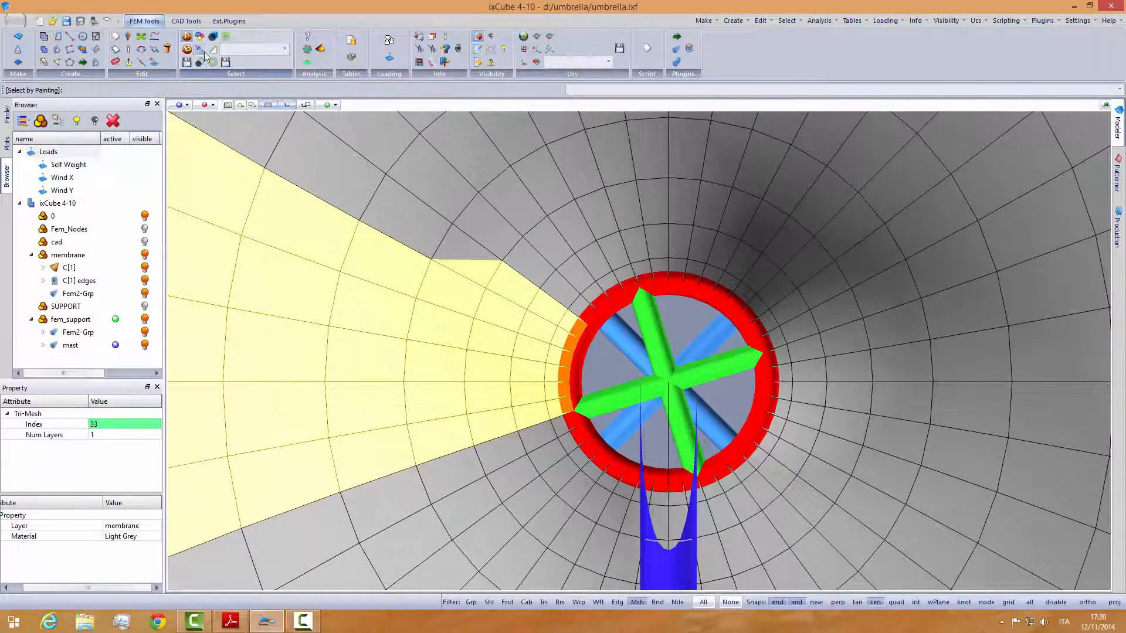
scroll(550, 277, "up", 2)
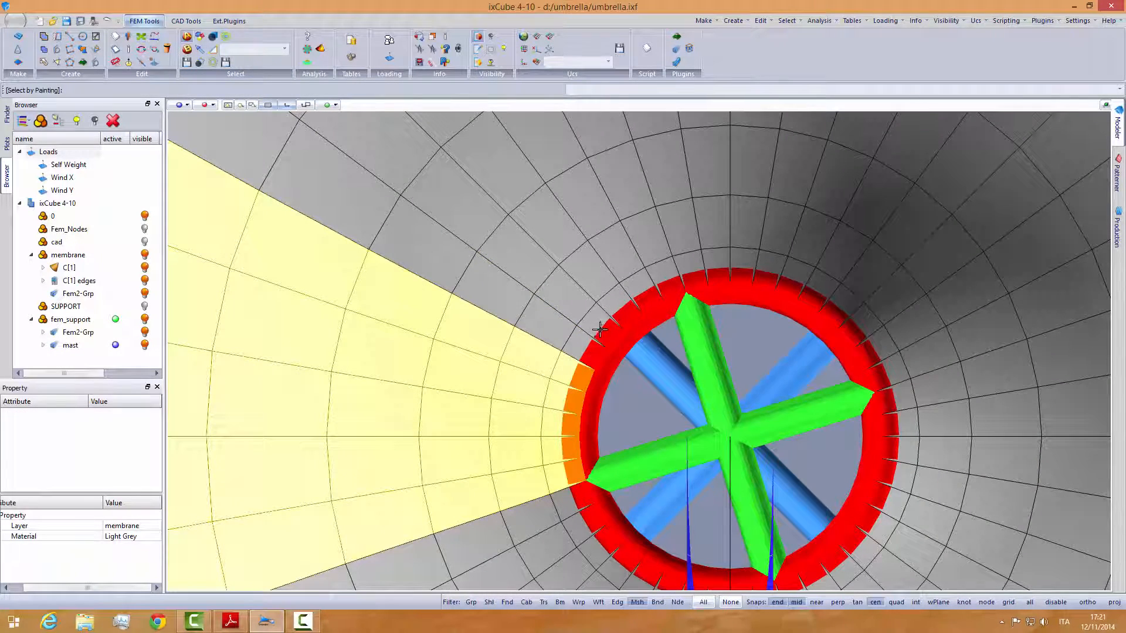
scroll(588, 319, "down", 5)
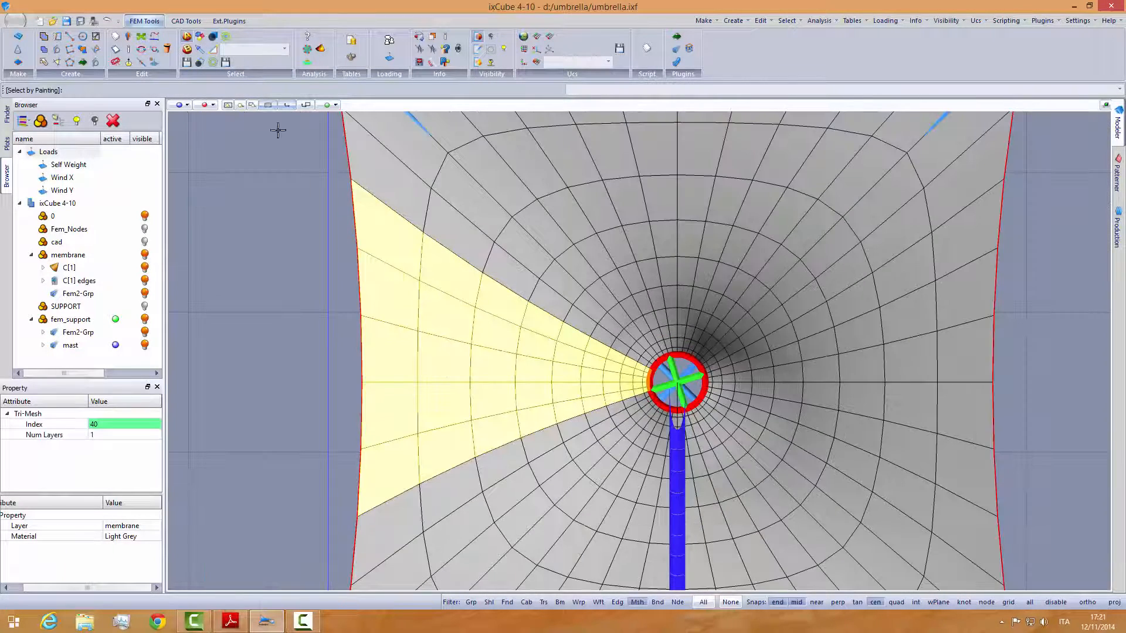
- Check the left wedge's zone letter in schema_cono.pdf and save the selected wedge as a selection named D_X
left_click(237, 51)
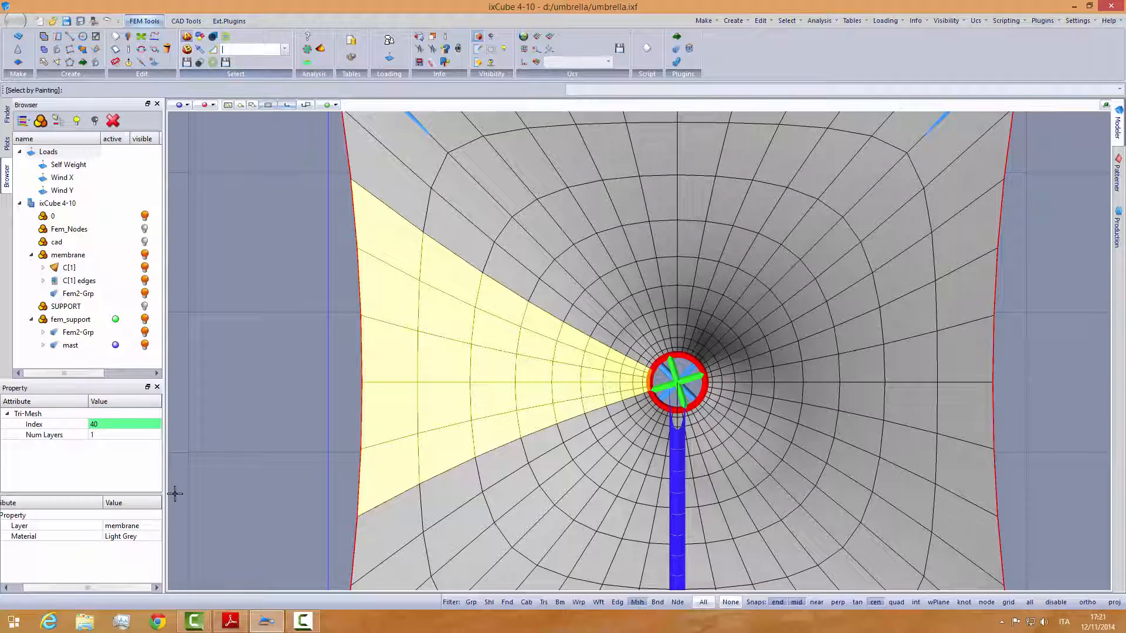
left_click(230, 625)
left_click(230, 625)
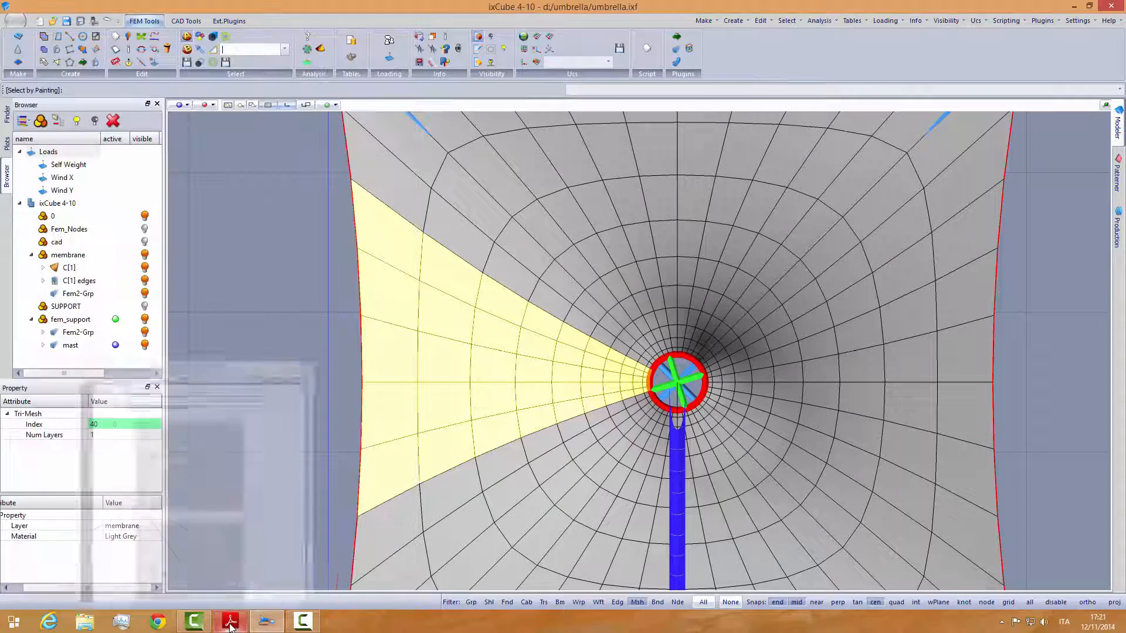
left_click(240, 52)
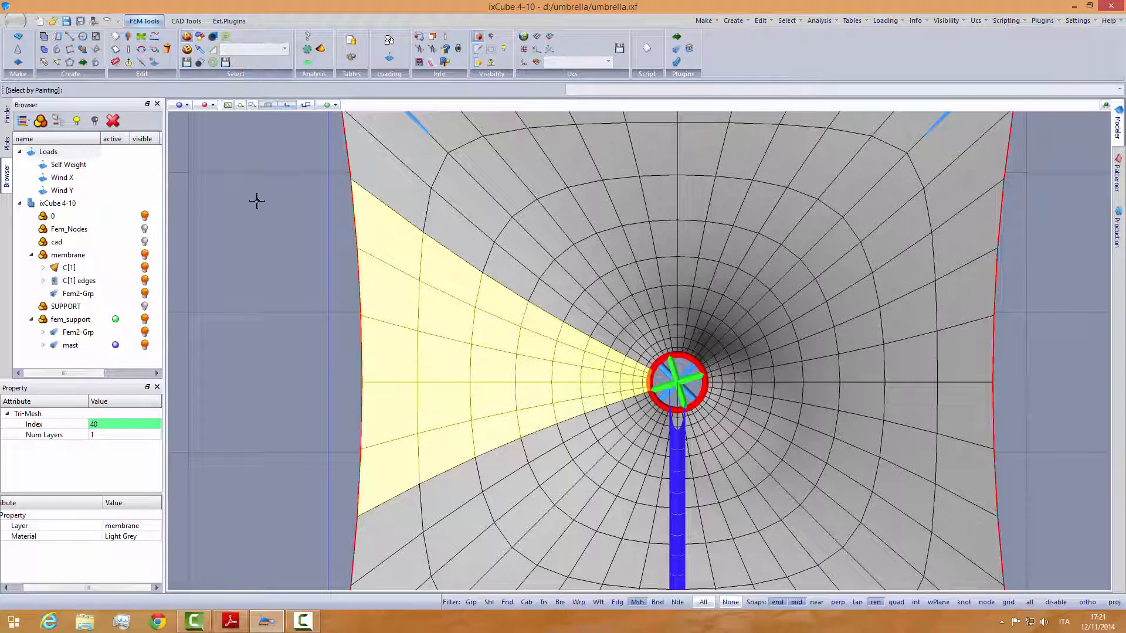
- Clear the current selection, recall the saved D_X selection to check it, and clear it again
key("Escape")
key("Escape")
left_click(286, 49)
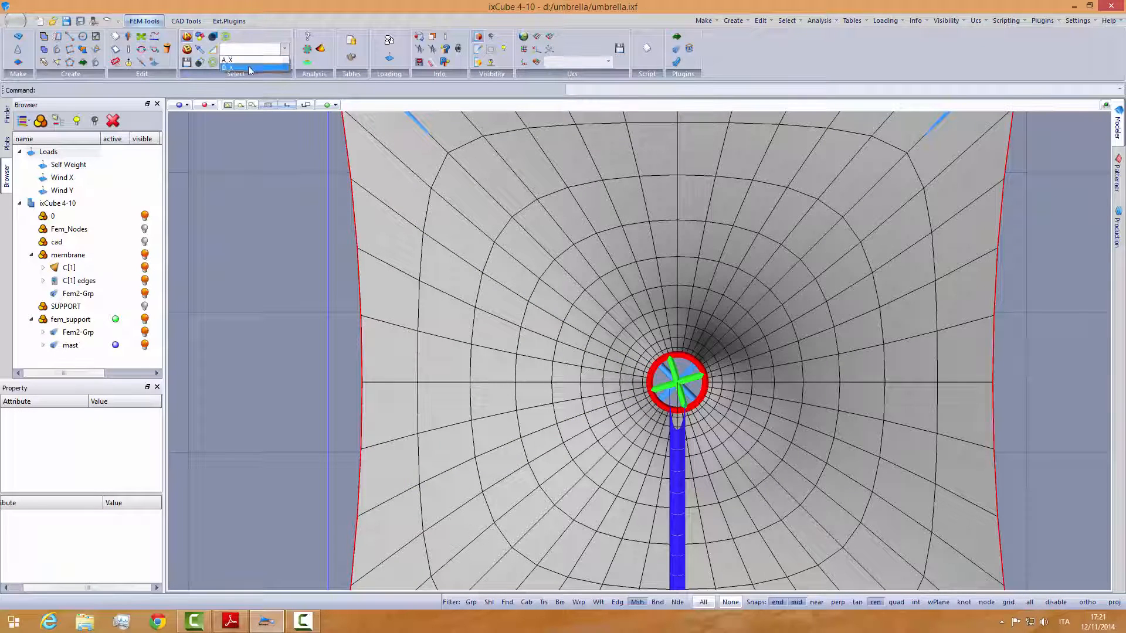
left_click(246, 68)
key("Escape")
scroll(265, 216, "down", 1)
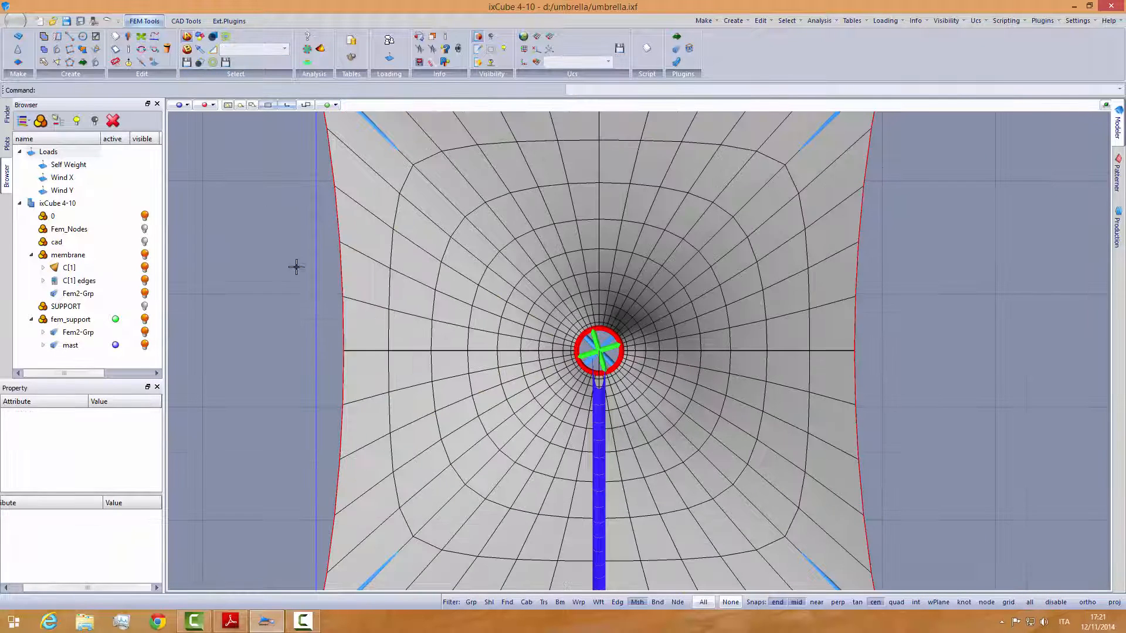
- Check the C zones in schema_cono.pdf and select the membrane's upper middle wedge, from centre ring to upper edge, with Select by Polyline
left_click(230, 620)
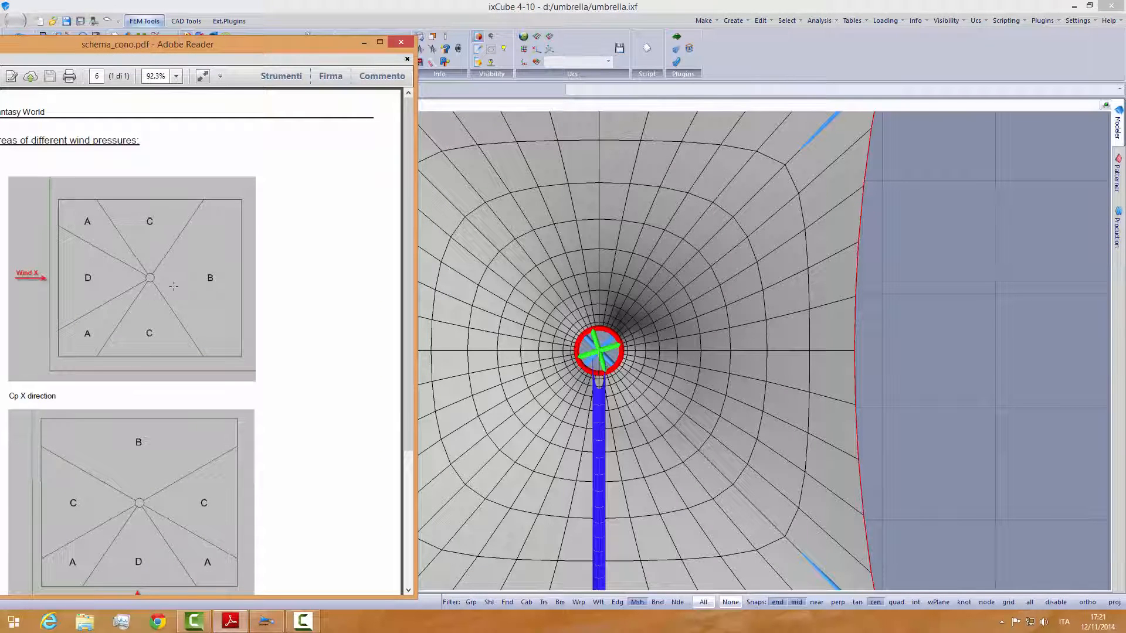
left_click(364, 43)
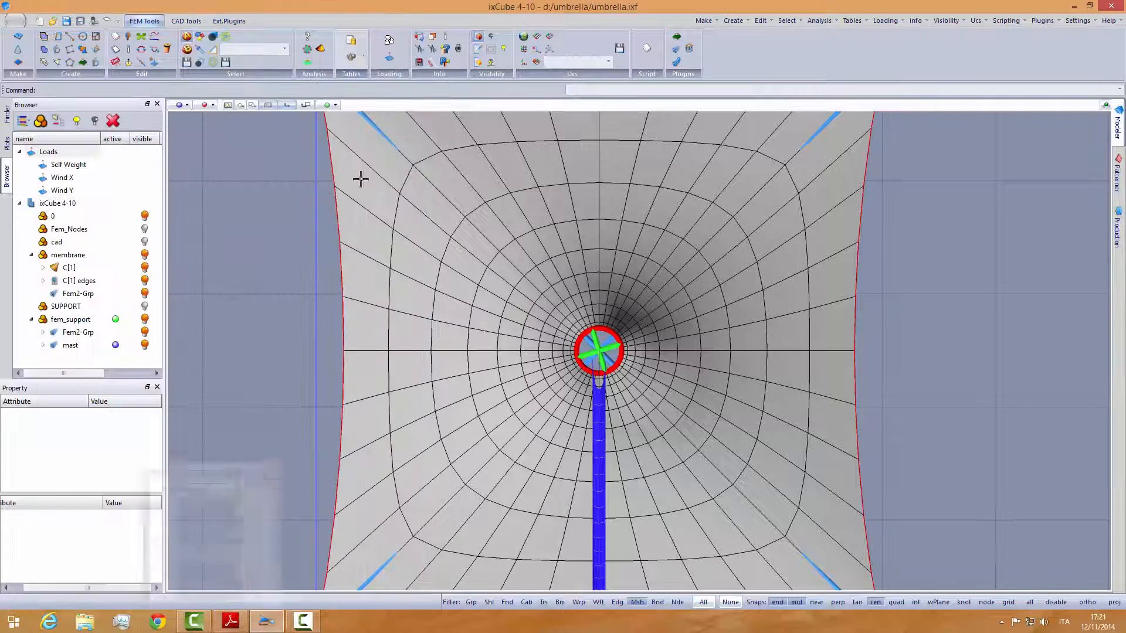
middle_click_drag(457, 282, 438, 350)
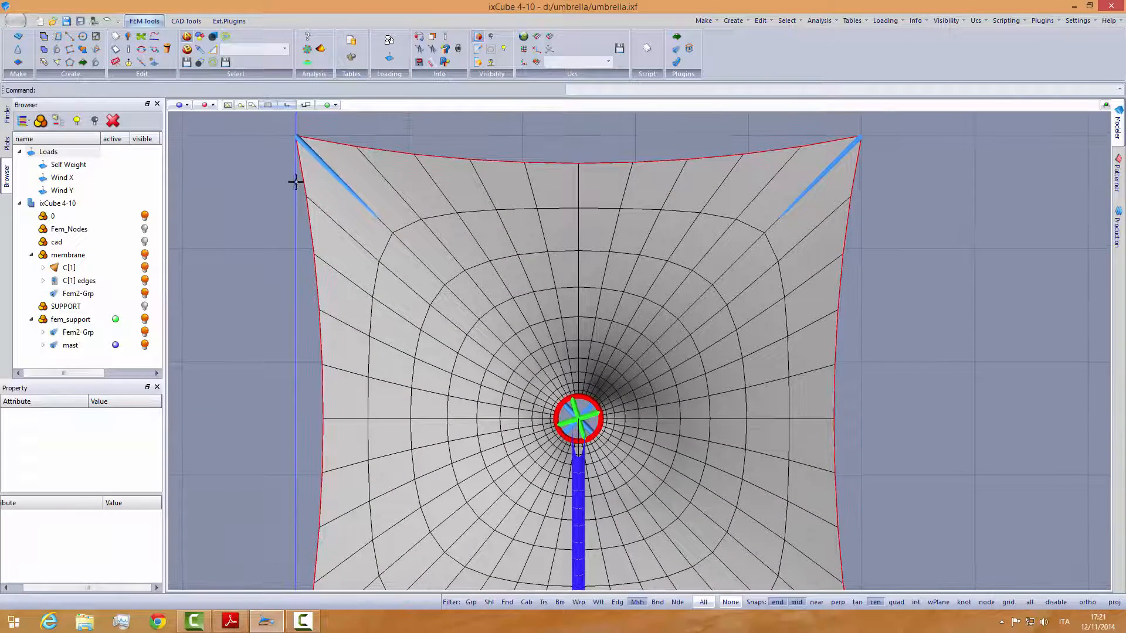
left_click(200, 62)
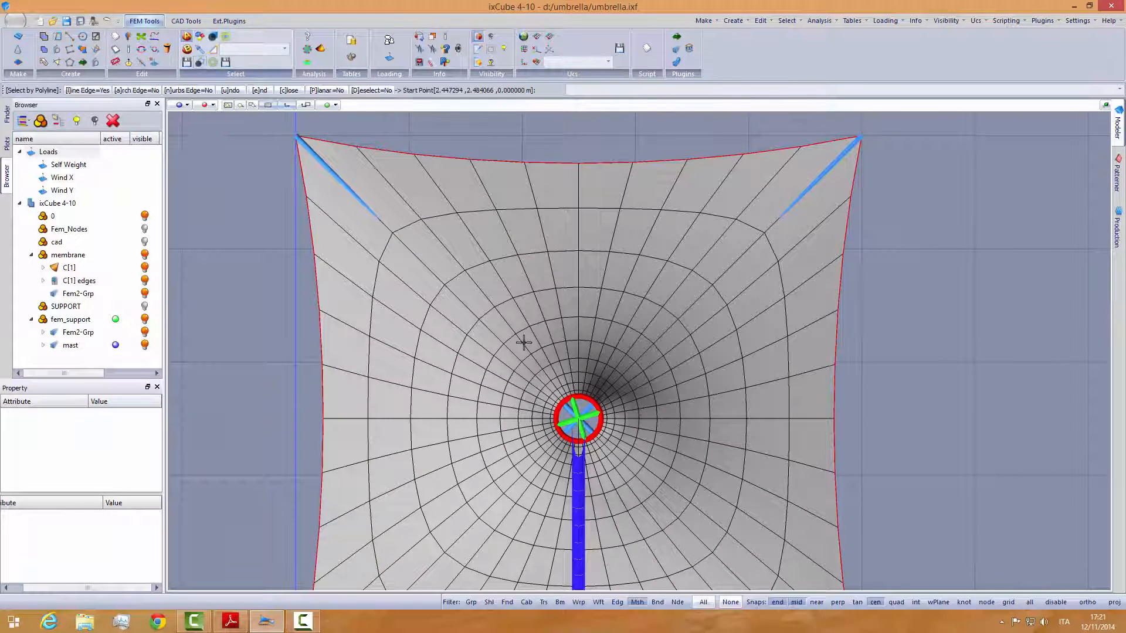
left_click(588, 421)
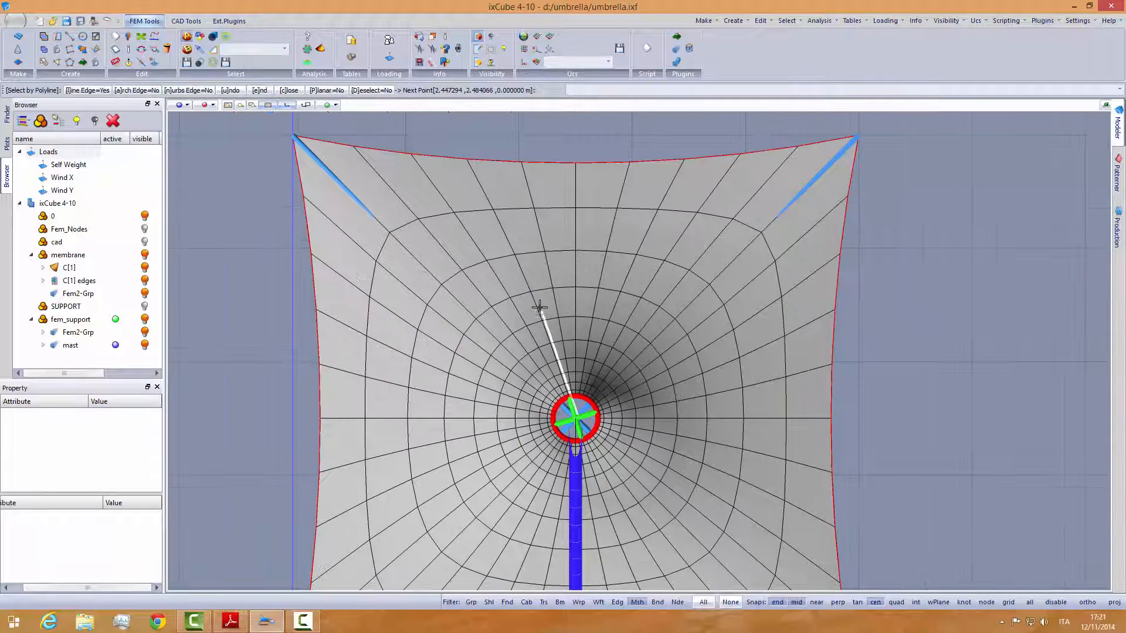
left_click(441, 141)
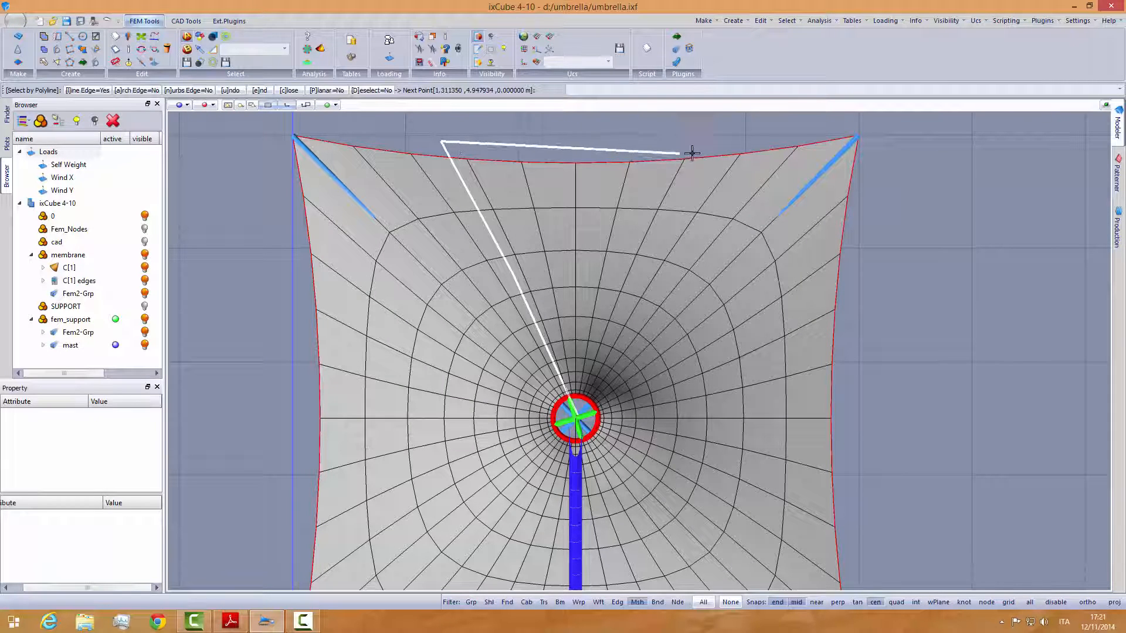
left_click(730, 146)
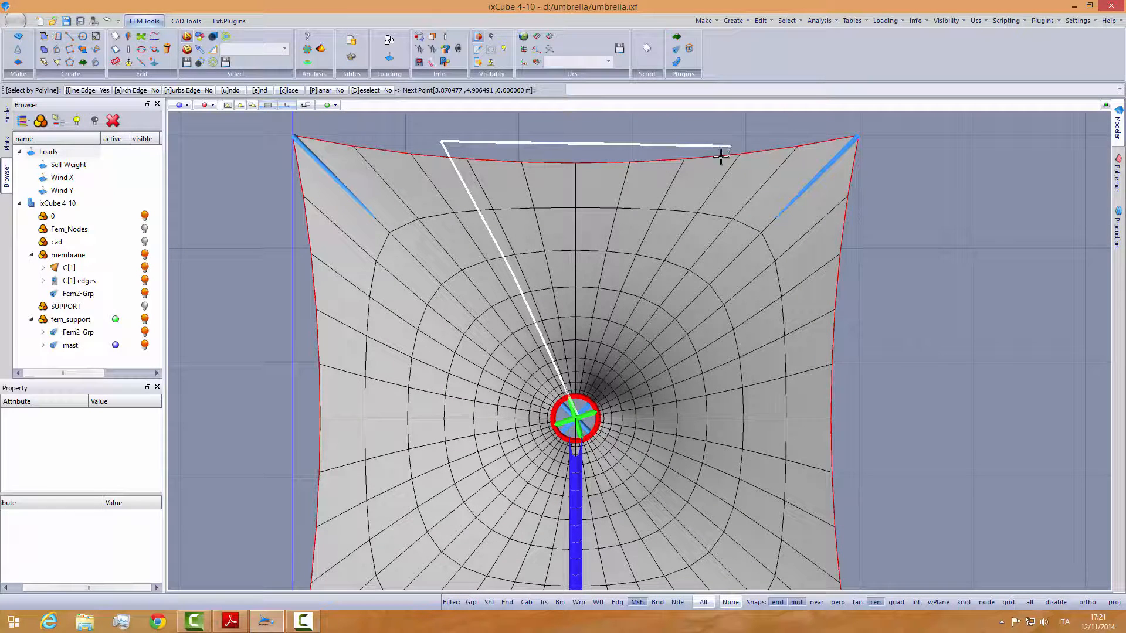
left_click(640, 278)
scroll(613, 343, "up", 2)
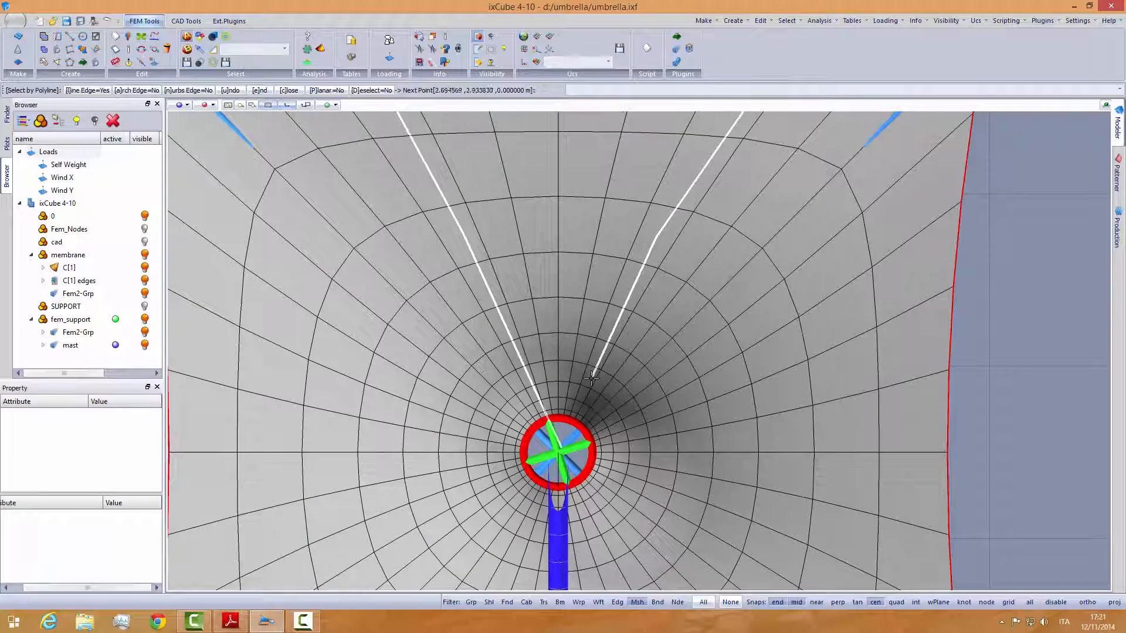
right_click(591, 379)
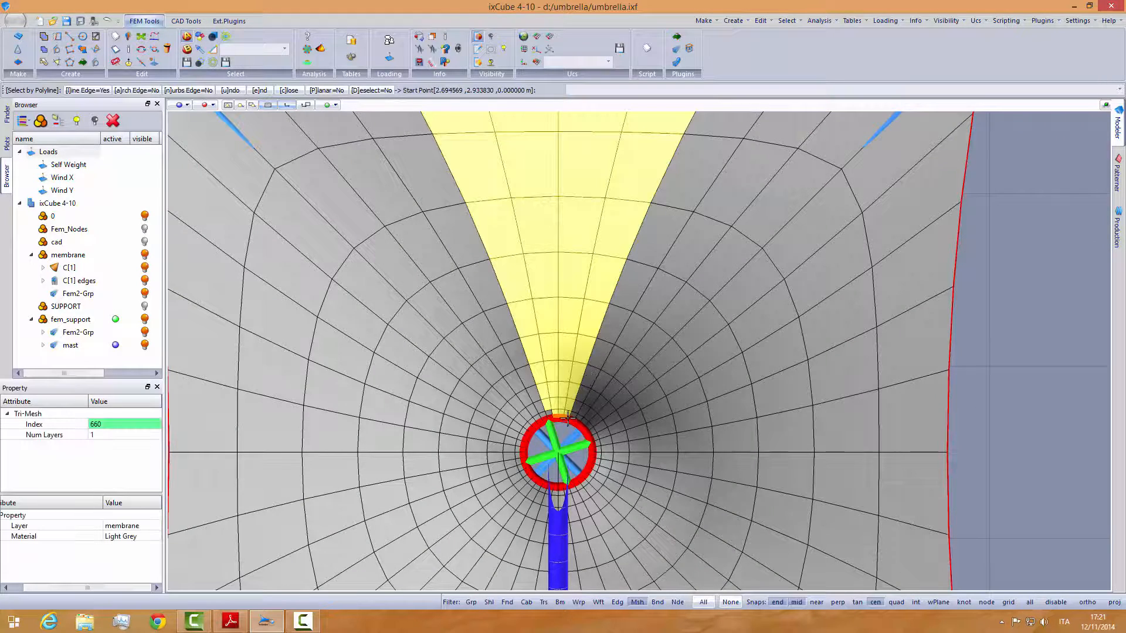
- Use Select by Painting to add the missing mesh element of the upper wedge beside the centre ring
scroll(558, 420, "up", 5)
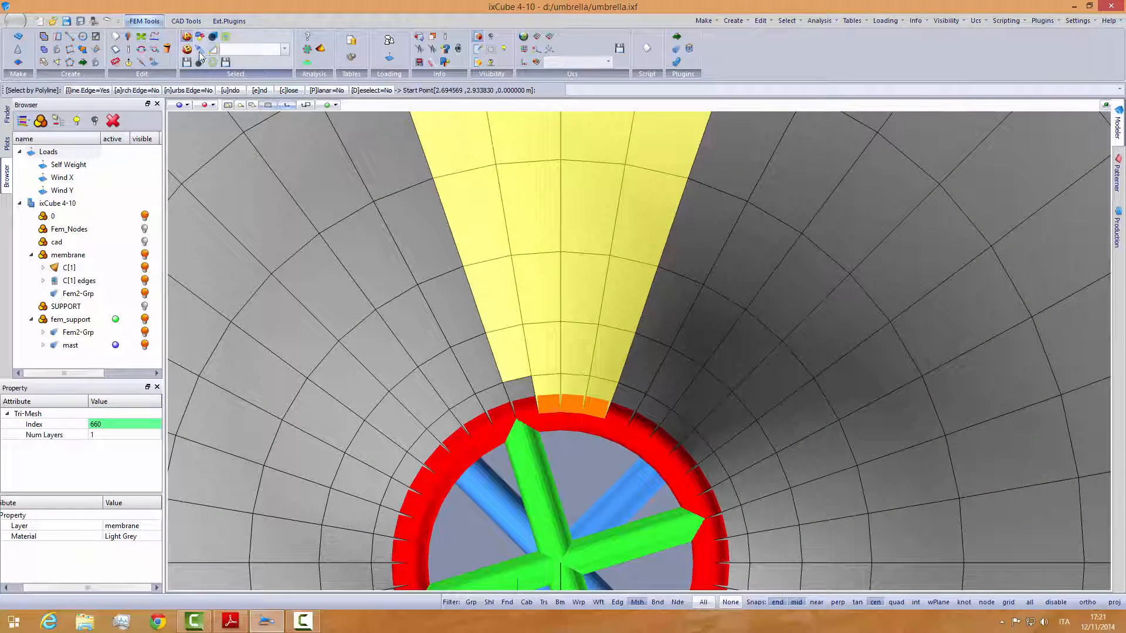
left_click(200, 50)
scroll(531, 424, "up", 2)
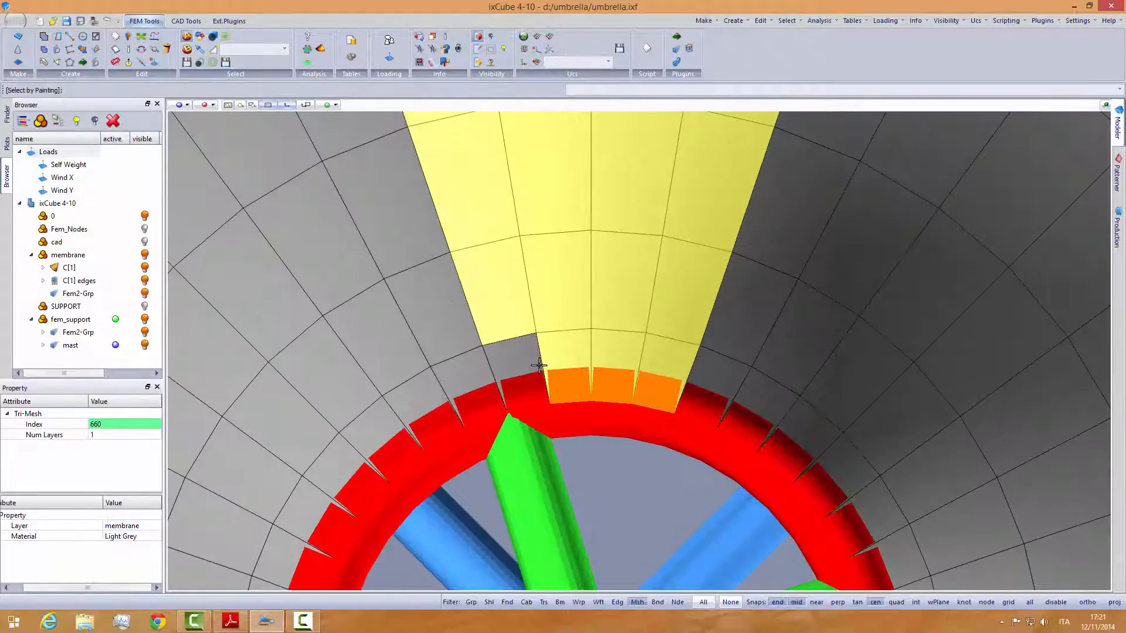
scroll(539, 365, "down", 6)
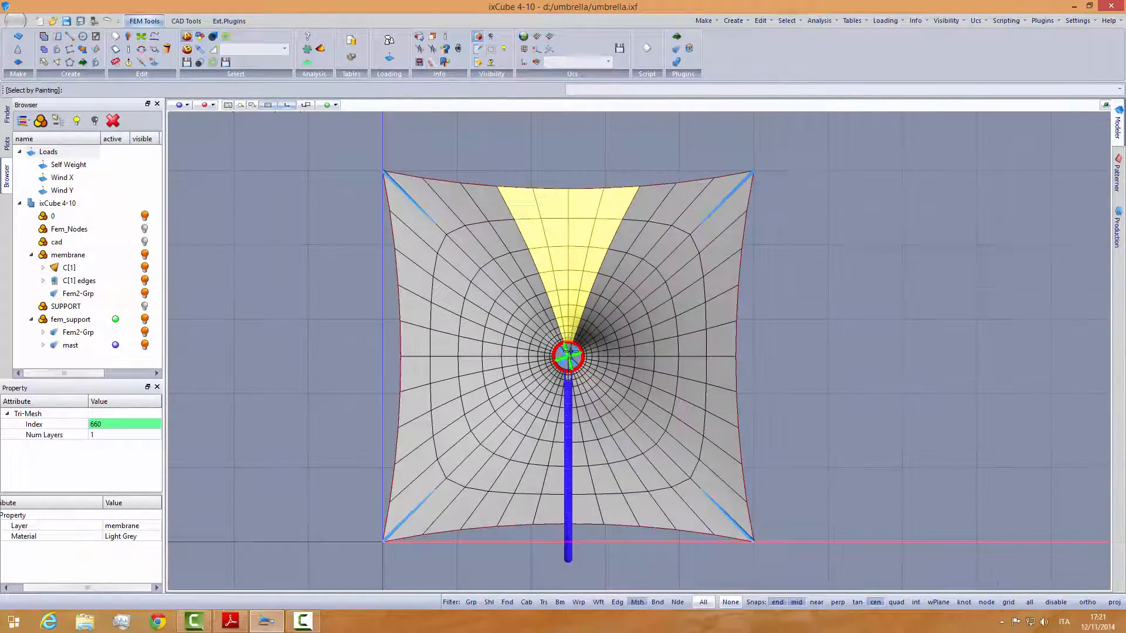
- Add the membrane's lower middle wedge to the selection with Select by Polyline, from the centre ring to the lower edge
scroll(570, 352, "up", 3)
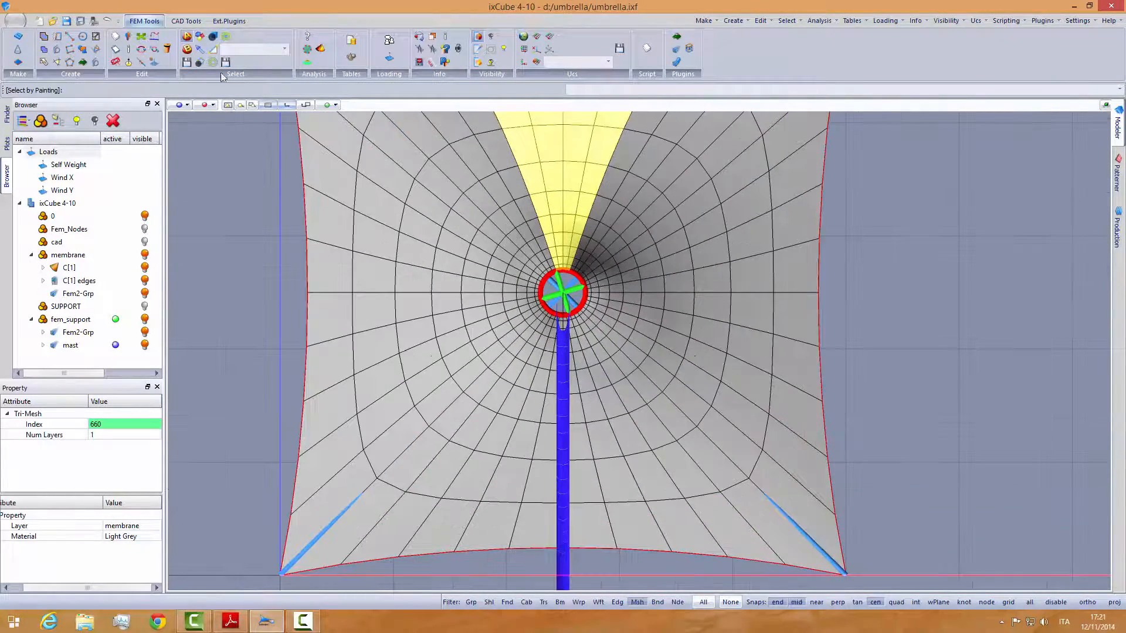
left_click(213, 49)
scroll(580, 360, "up", 3)
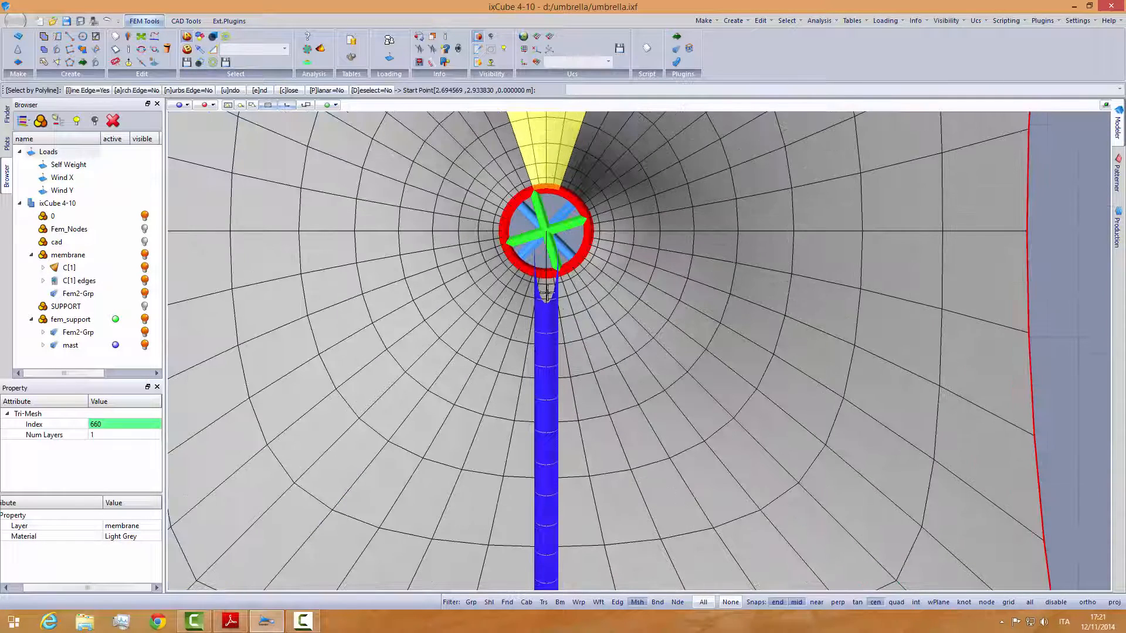
left_click(543, 242)
scroll(544, 242, "down", 2)
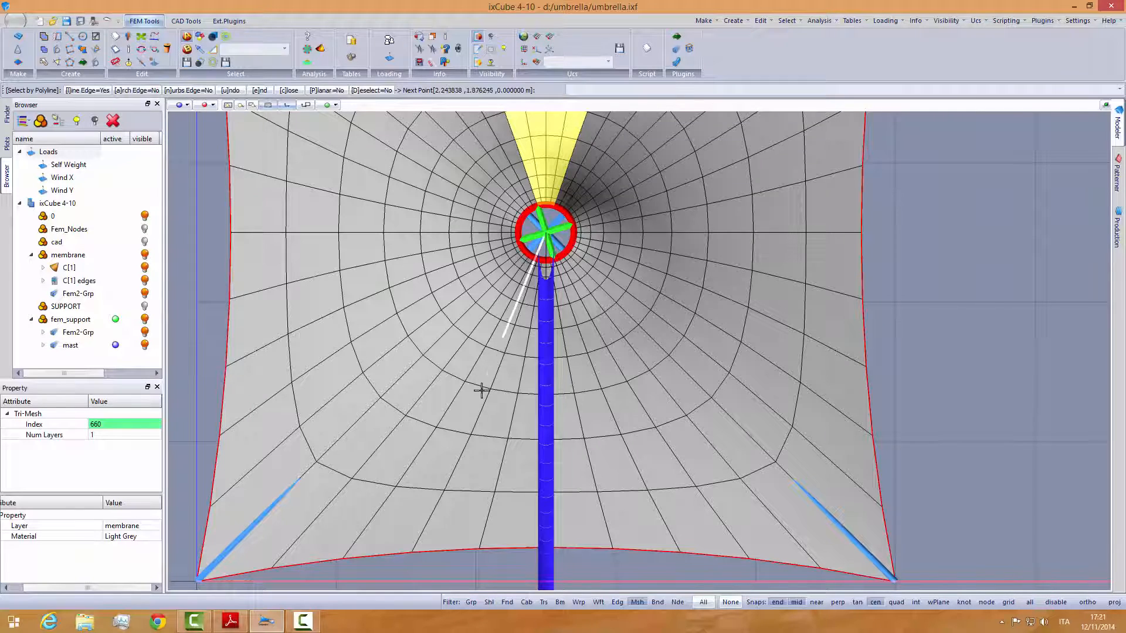
left_click(383, 562)
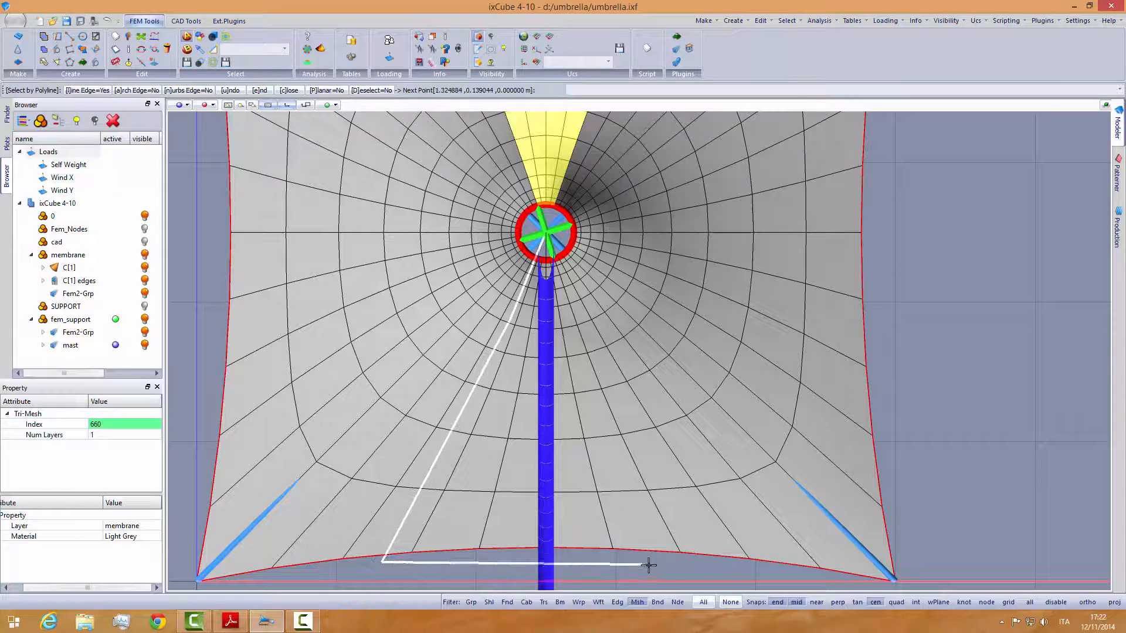
left_click(713, 566)
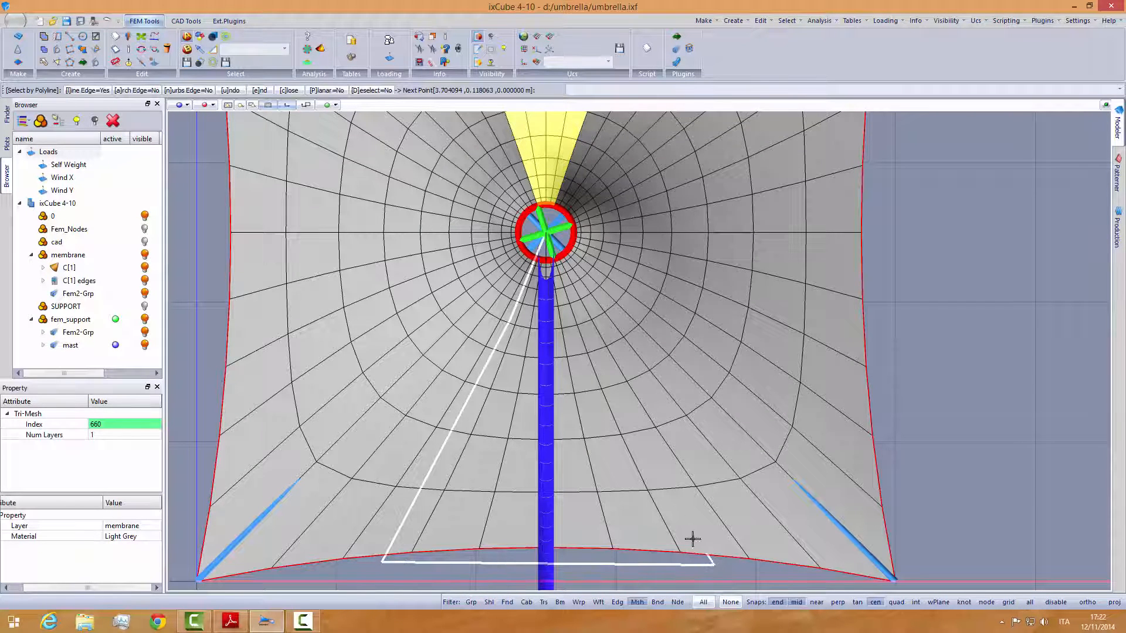
scroll(591, 336, "up", 5)
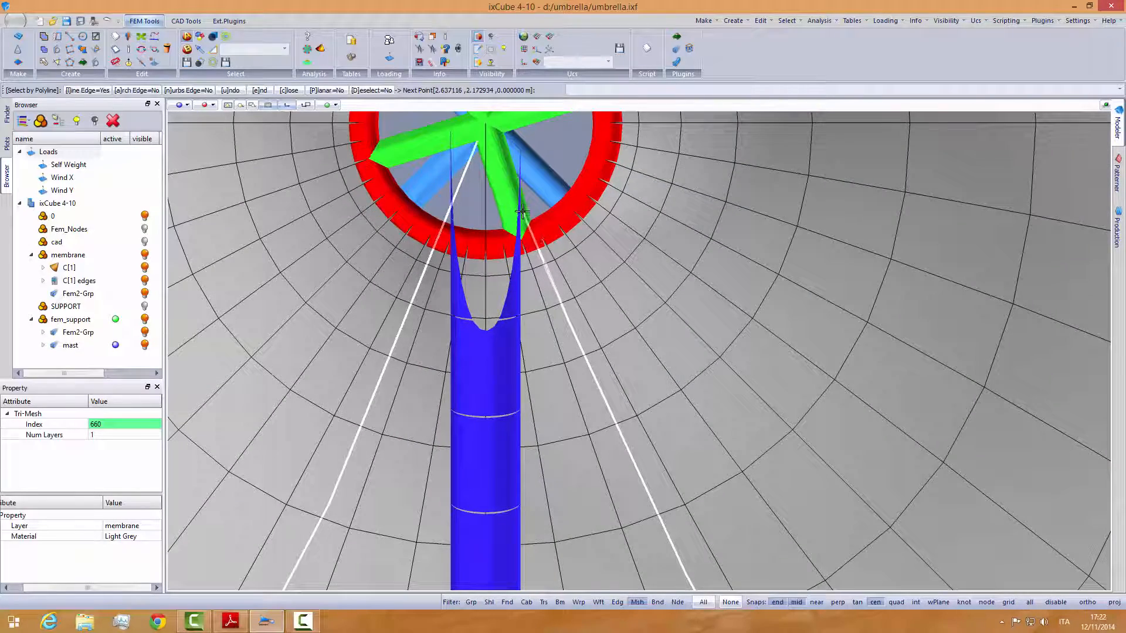
left_click(497, 168)
right_click(497, 168)
- Save the selection of the membrane's upper and lower middle wedges as C_X, checking the zone letters in schema_cono.pdf
scroll(584, 208, "down", 2)
scroll(584, 208, "down", 4)
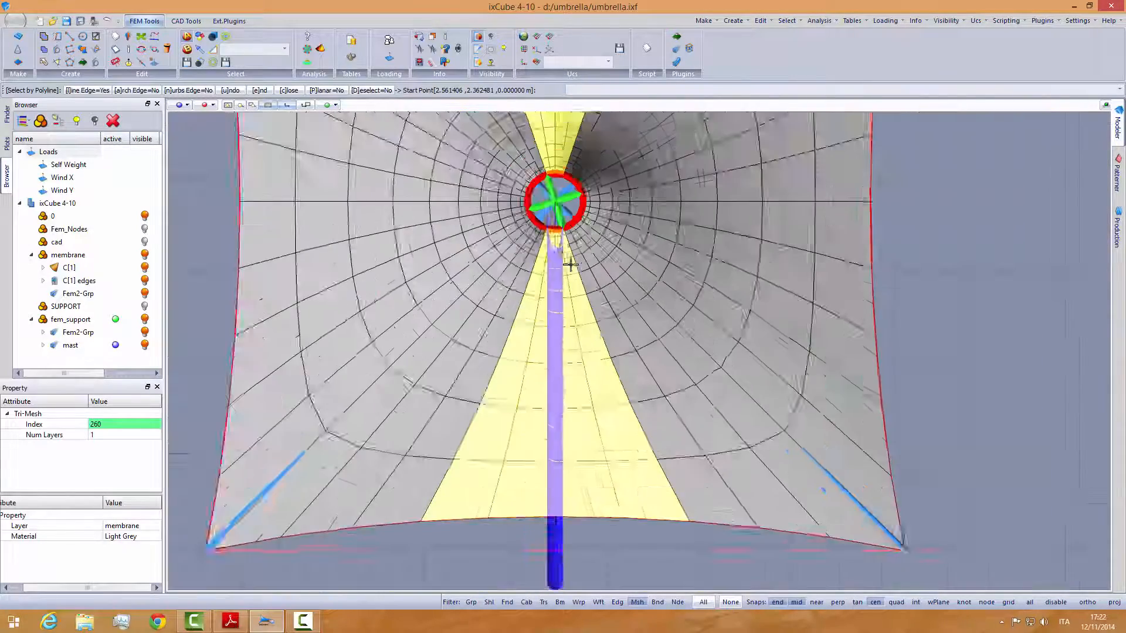
scroll(540, 452, "down", 2)
middle_click_drag(536, 500, 535, 505)
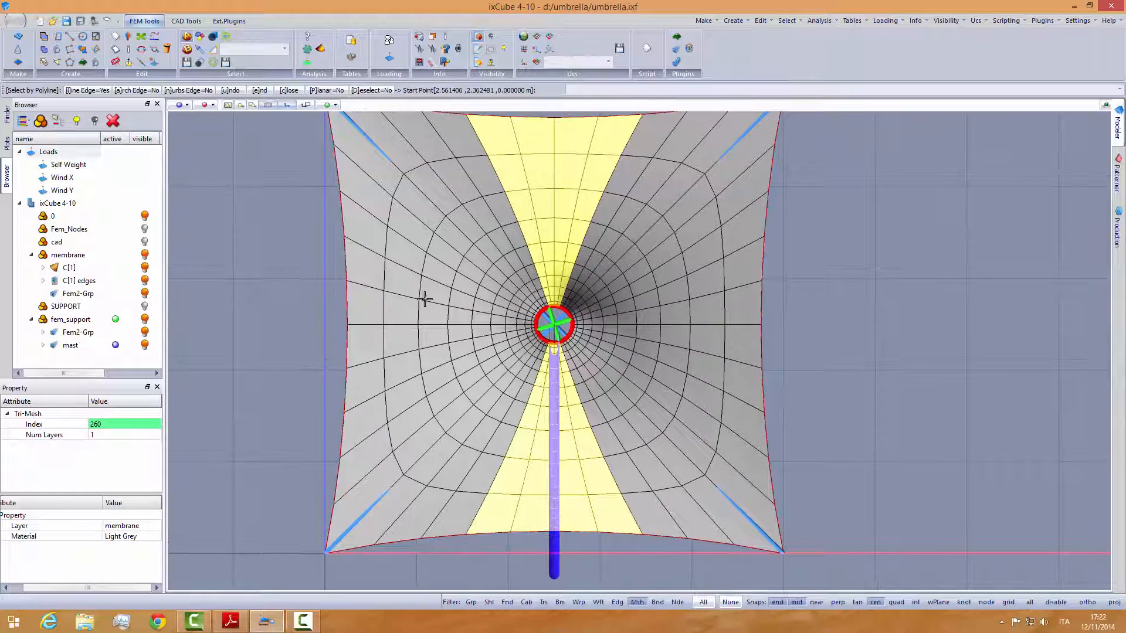
left_click(238, 50)
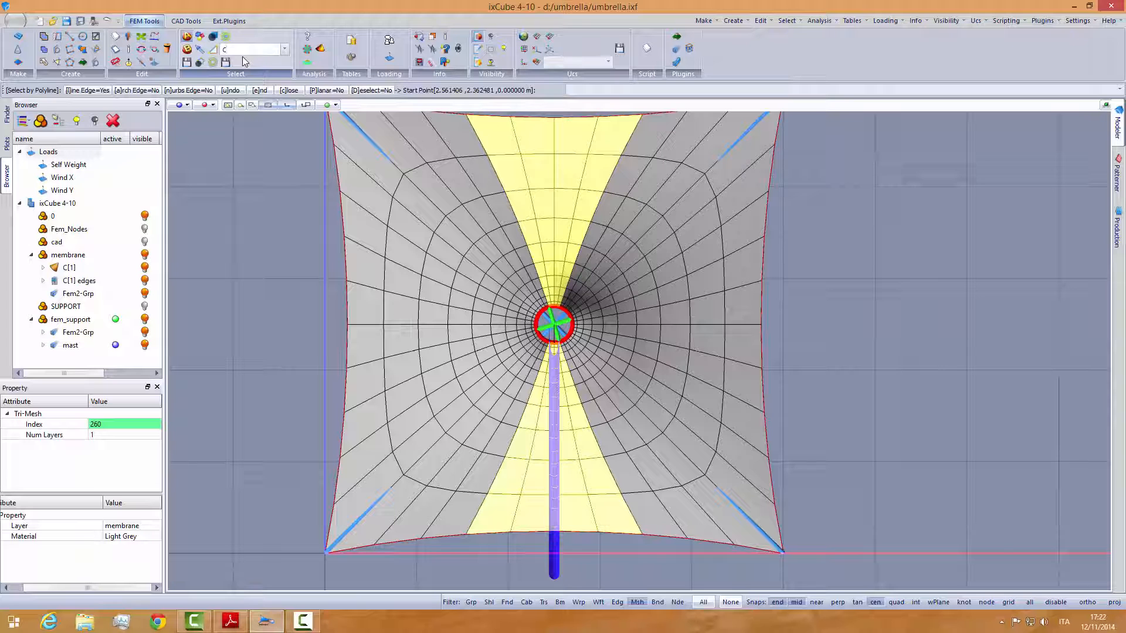
type("C_")
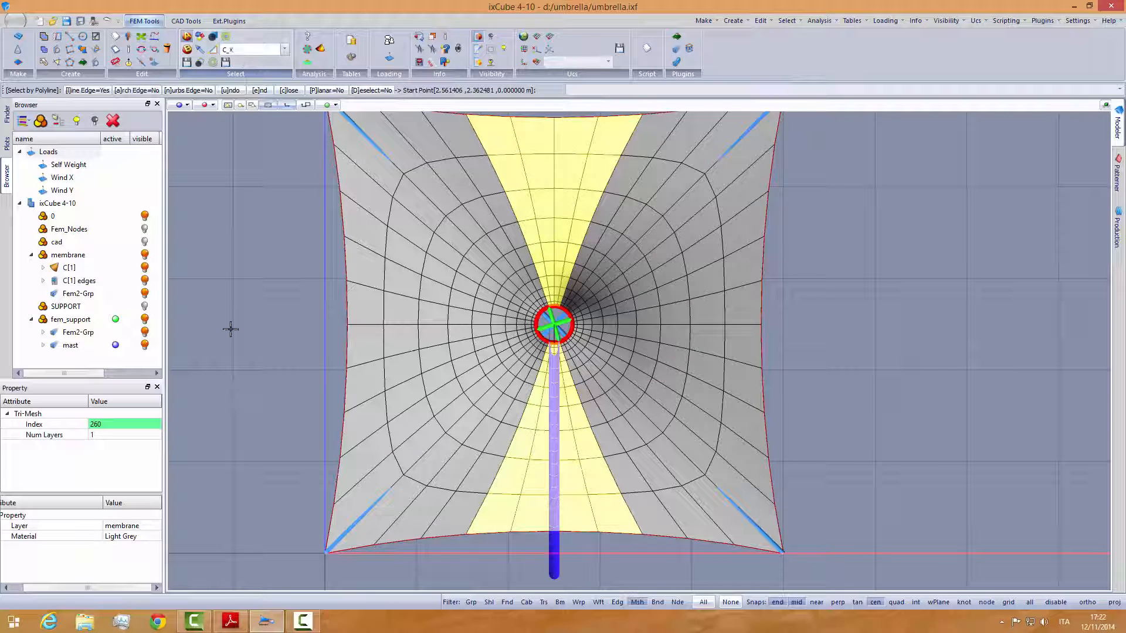
type("X")
left_click(231, 622)
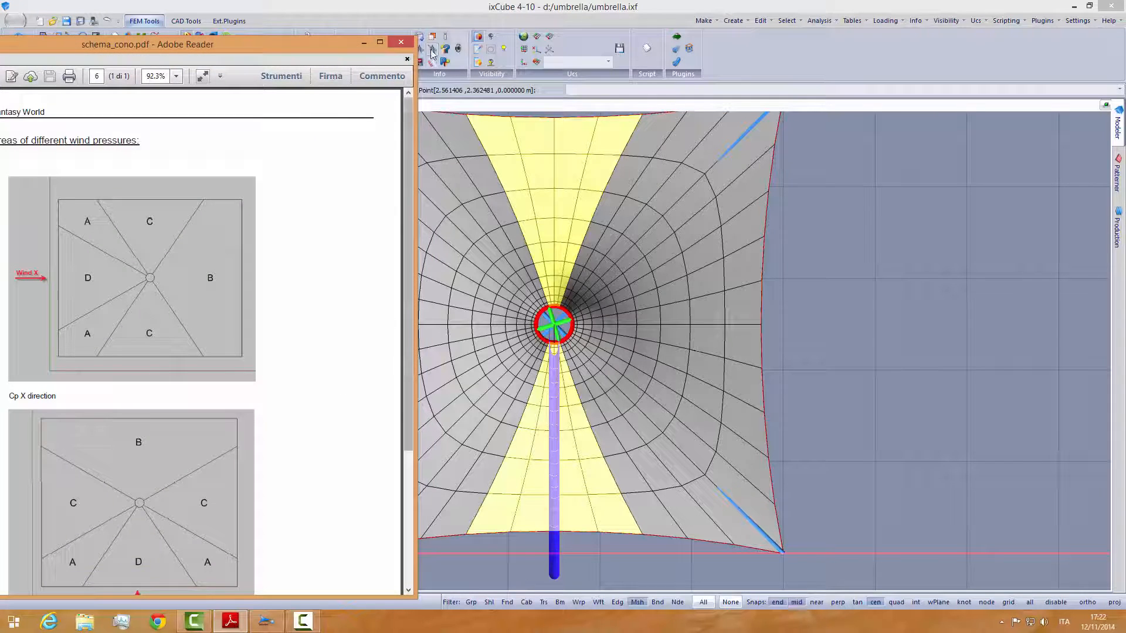
left_click(419, 11)
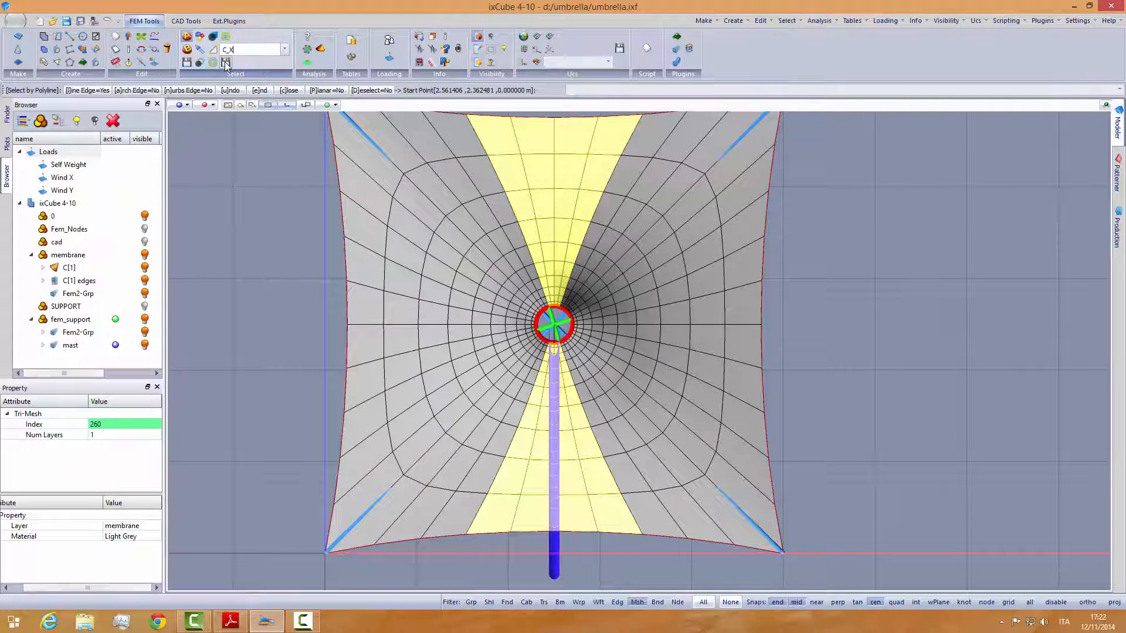
- Exit Select by Polyline and clear the current mesh selection
left_click(275, 229)
key("Escape")
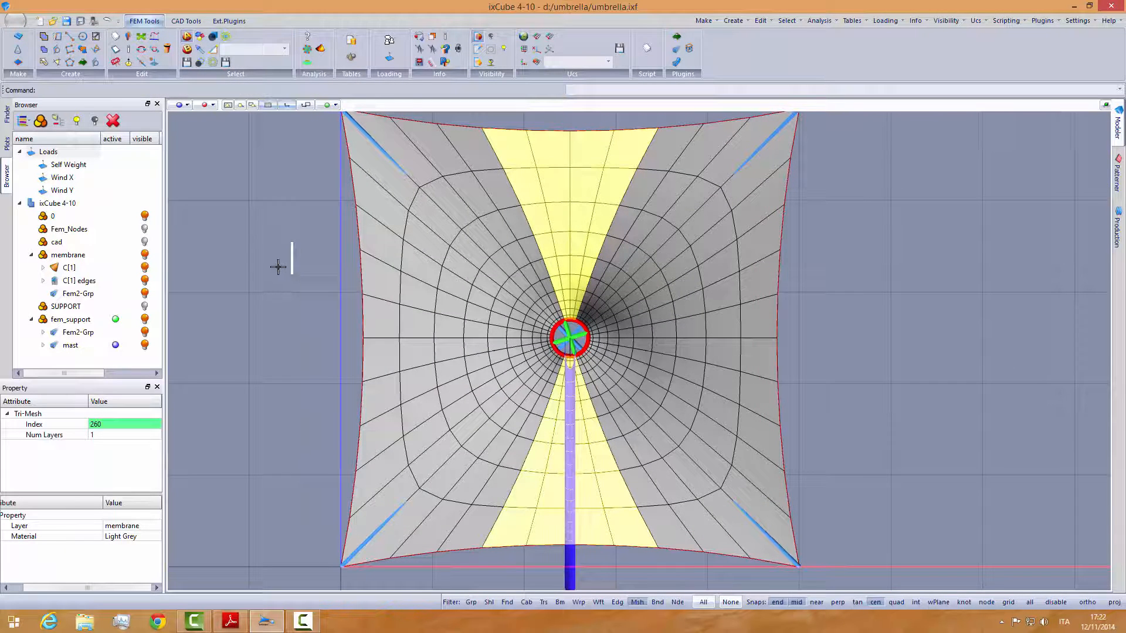
middle_click_drag(278, 267, 273, 266)
key("Escape")
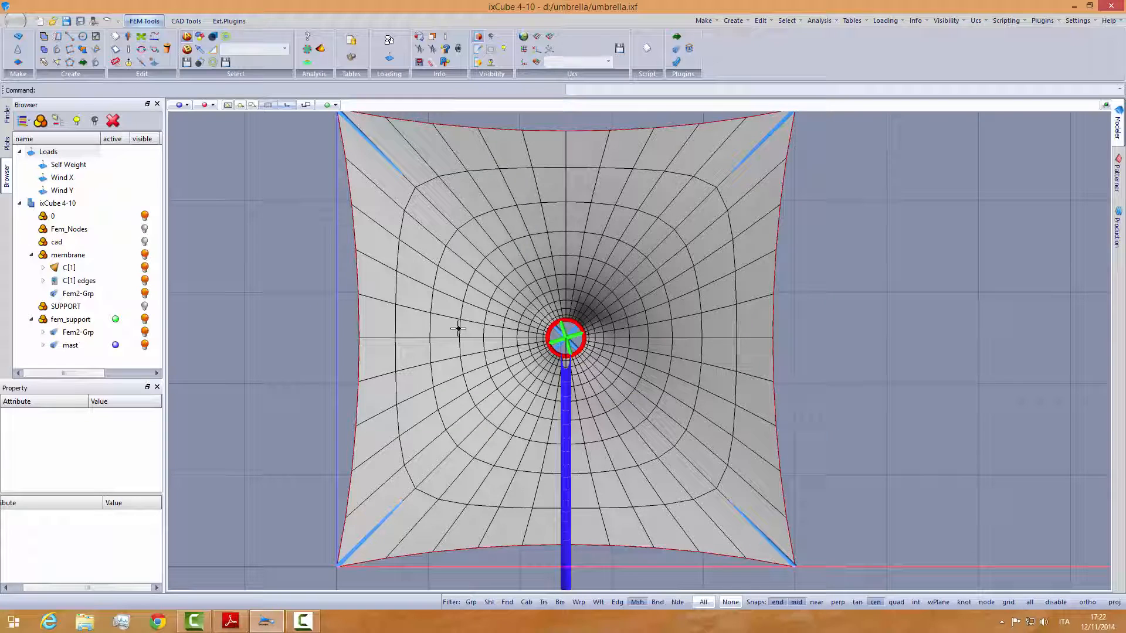
- Check the extent of the B zone for wind X in schema_cono.pdf and return to the membrane model
middle_click_drag(484, 345, 428, 423)
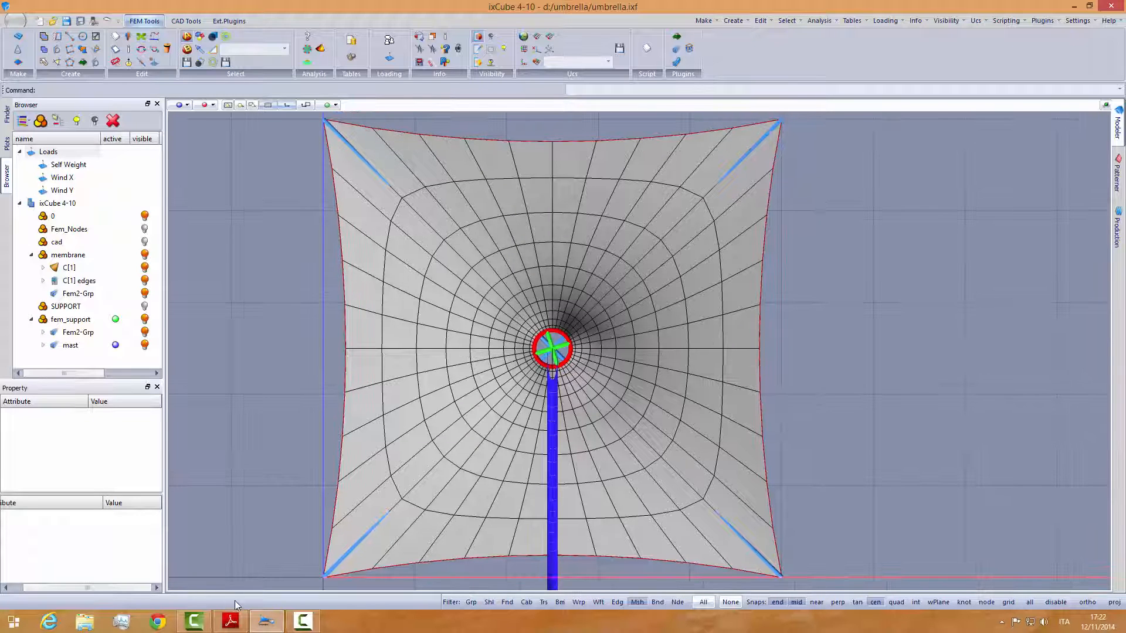
left_click(231, 620)
left_click(238, 622)
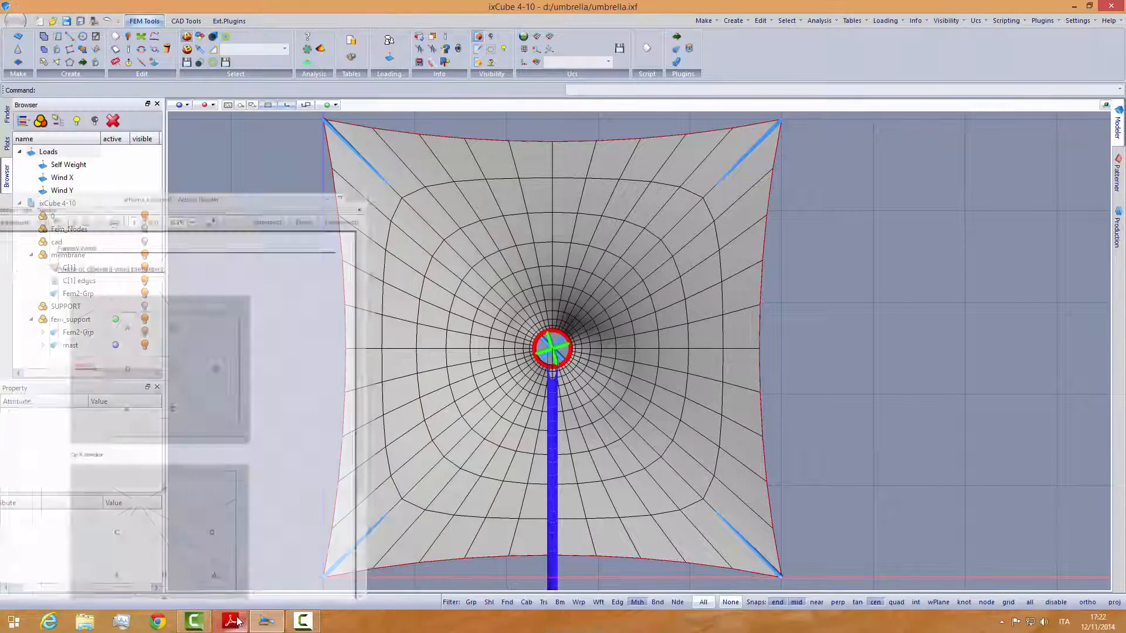
middle_click_drag(563, 415, 544, 420)
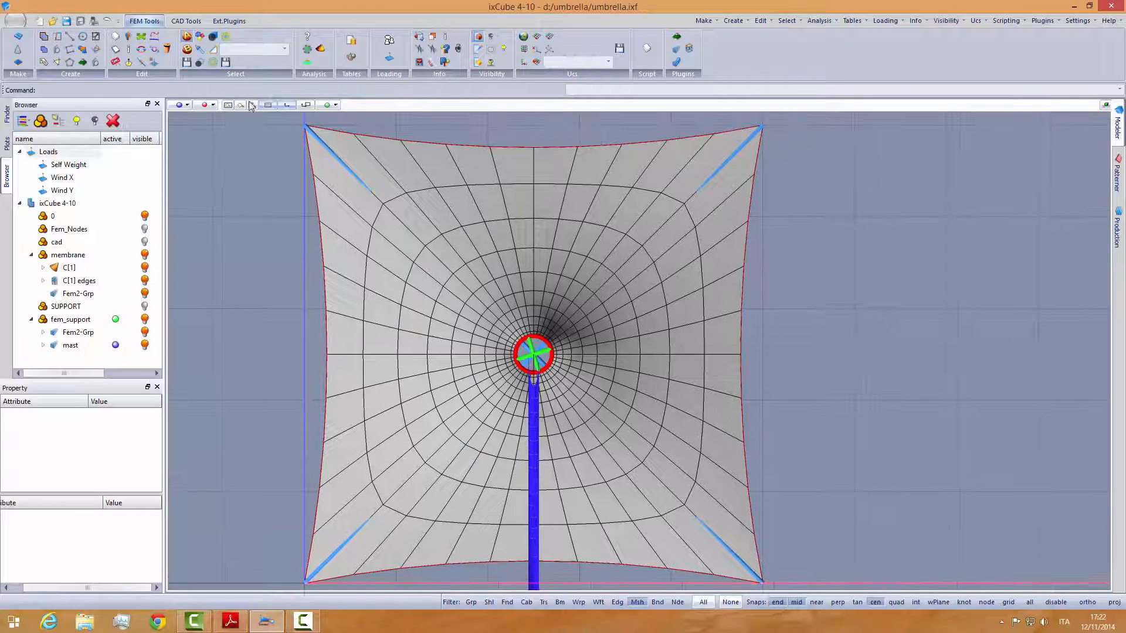
- With Select by Polyline, trace the B zone's upper boundary from the membrane's upper edge through the centre ring
left_click(199, 62)
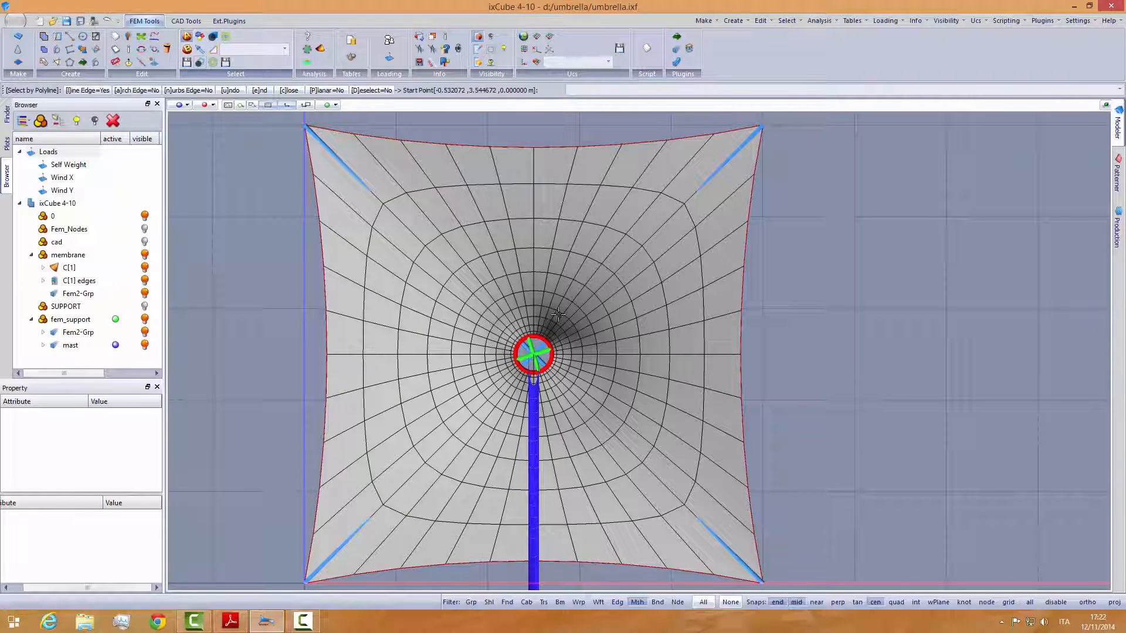
middle_click_drag(563, 300, 569, 315)
left_click(656, 142)
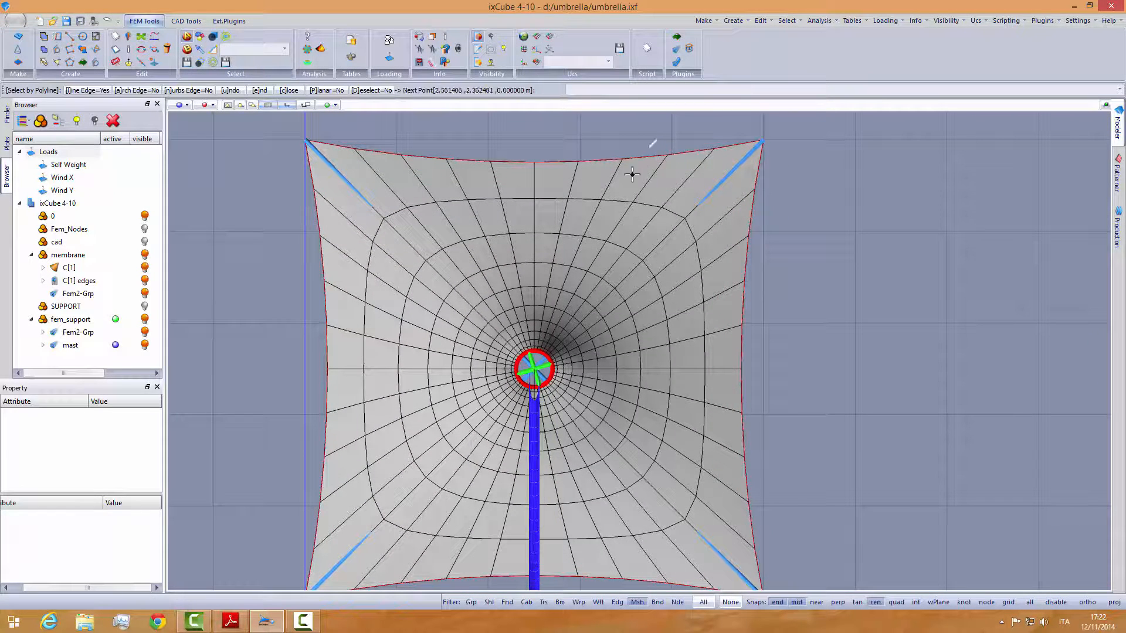
left_click(572, 282)
scroll(559, 318, "up", 3)
scroll(559, 319, "up", 1)
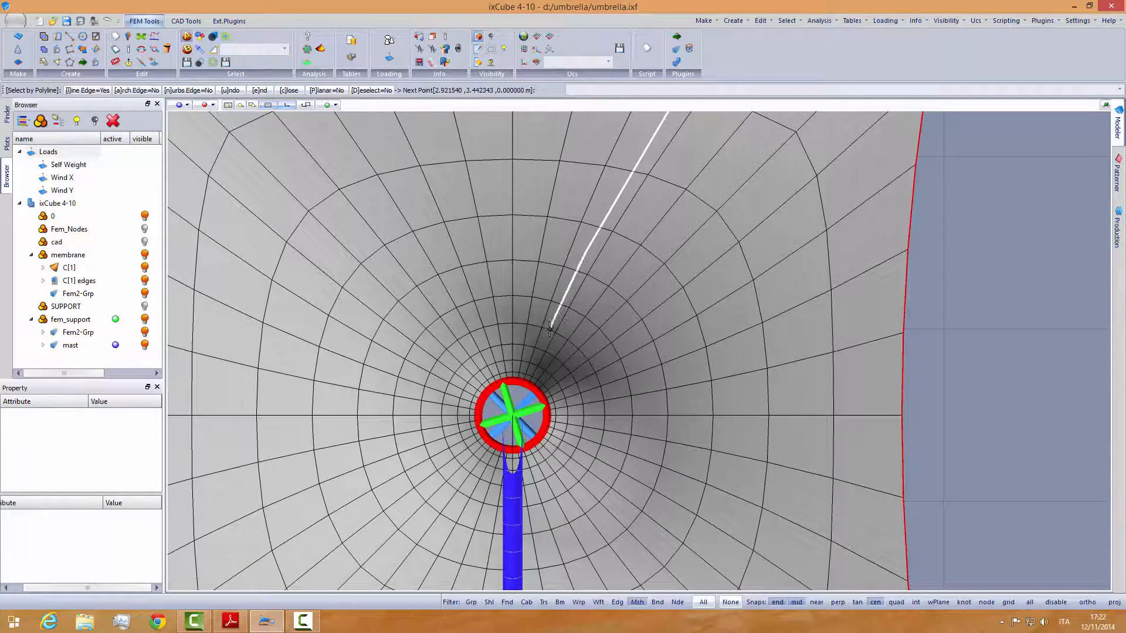
scroll(551, 309, "up", 1)
scroll(550, 311, "up", 1)
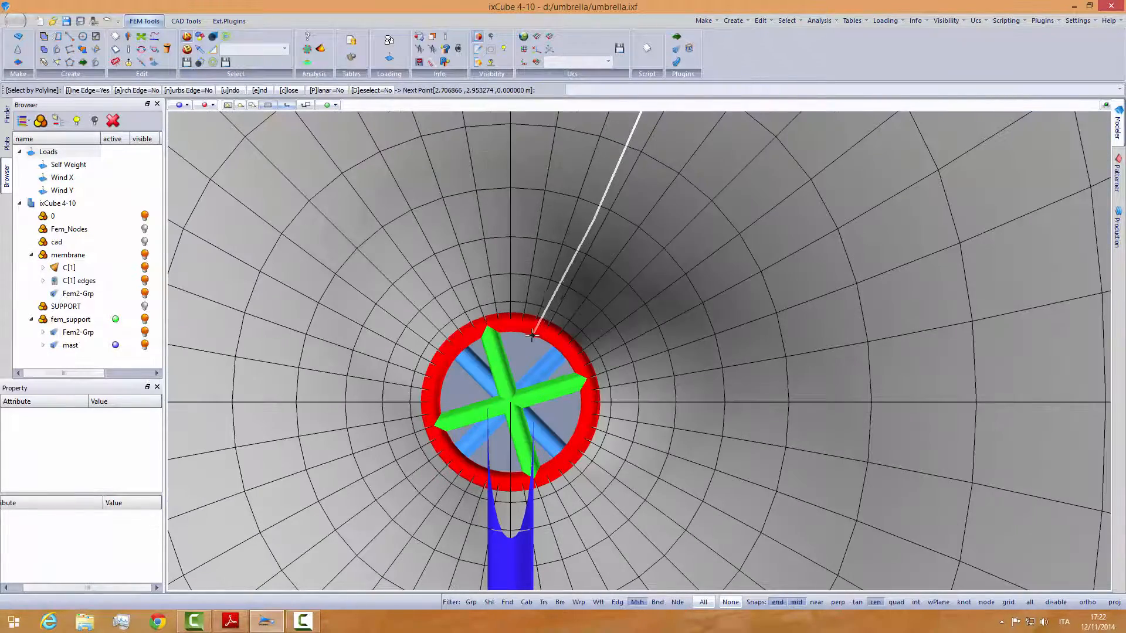
scroll(533, 346, "down", 1)
scroll(530, 356, "up", 1)
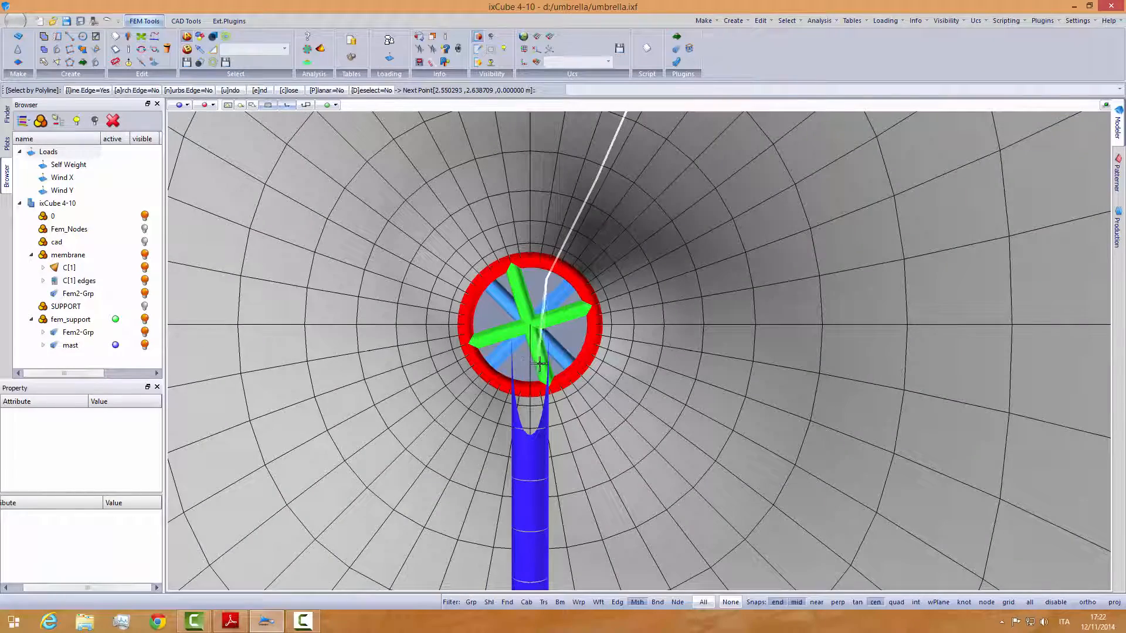
left_click(543, 365)
- Continue the polyline to the lower edge and around the outside of both right-hand corners, closing it to select the B zone
middle_click_drag(578, 440, 548, 241)
scroll(548, 241, "down", 1)
scroll(579, 314, "down", 2)
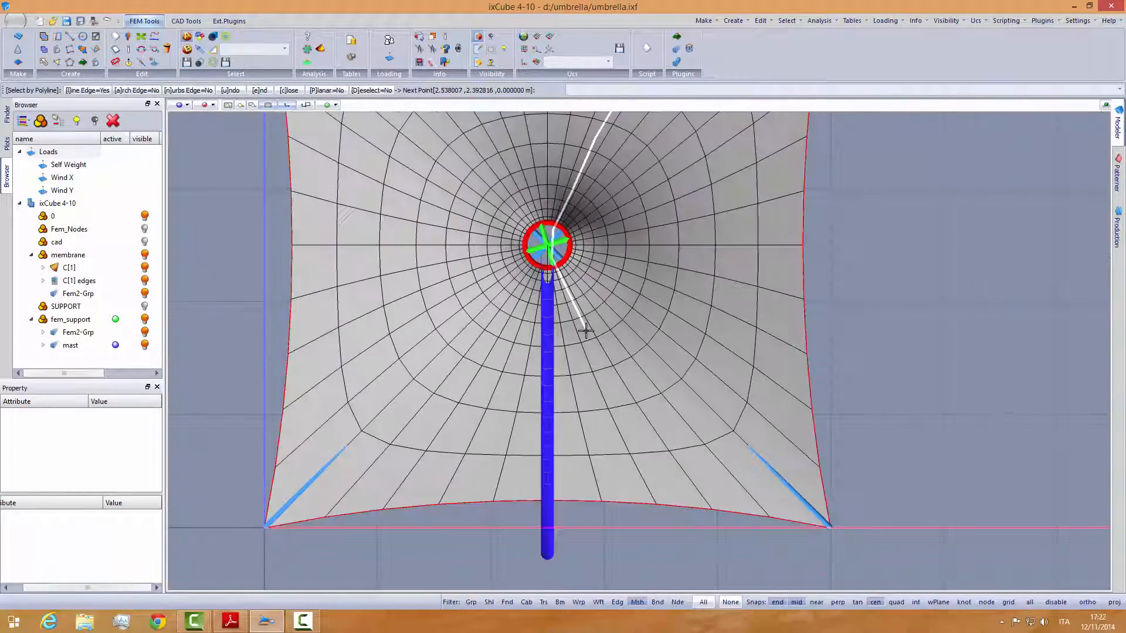
scroll(578, 322, "up", 1)
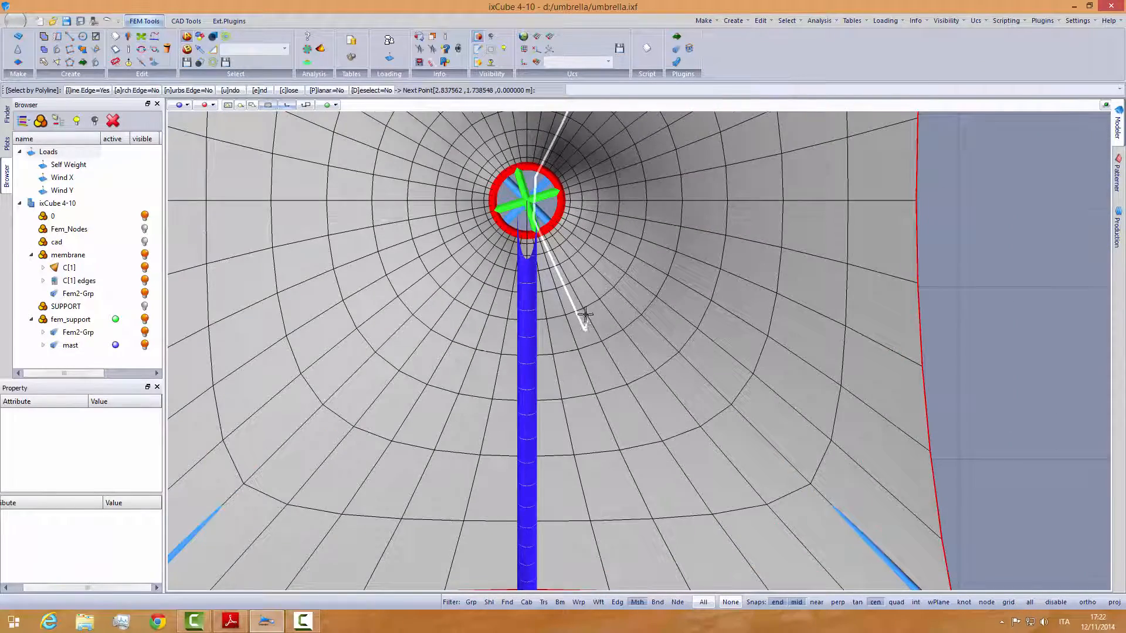
scroll(581, 329, "down", 1)
left_click(772, 500)
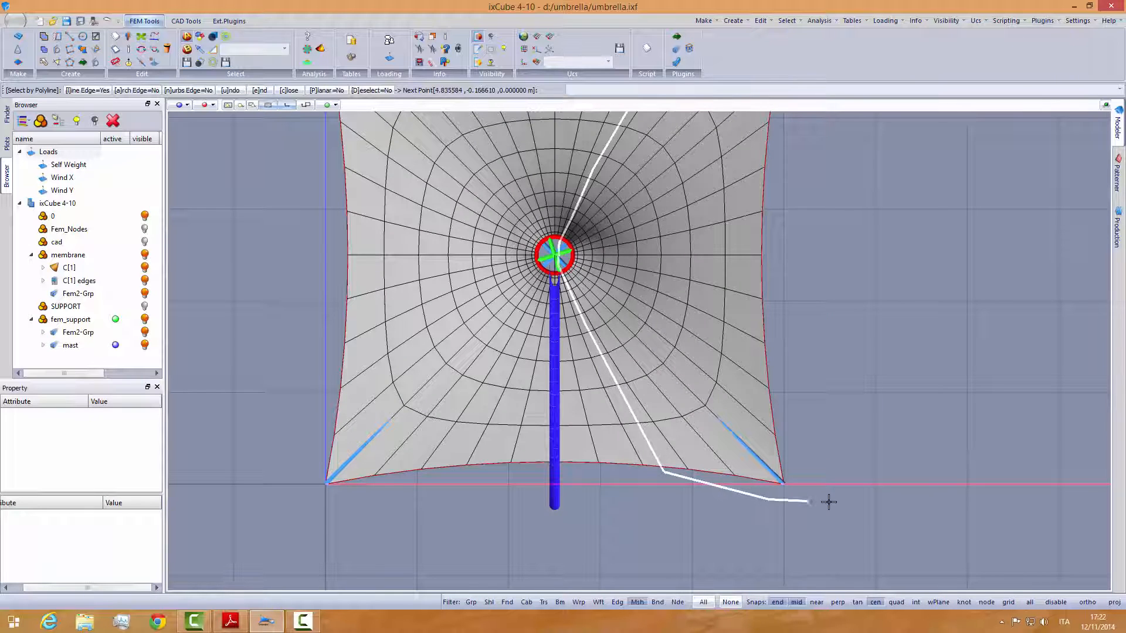
left_click(852, 489)
scroll(874, 411, "down", 2)
left_click(818, 229)
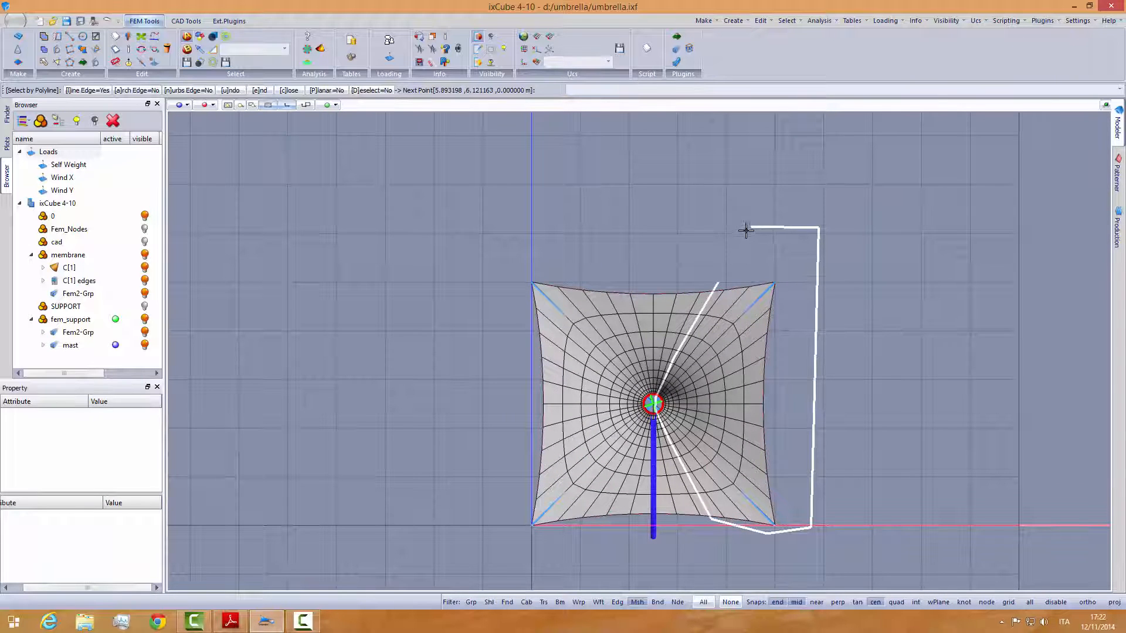
left_click(745, 231)
right_click(730, 238)
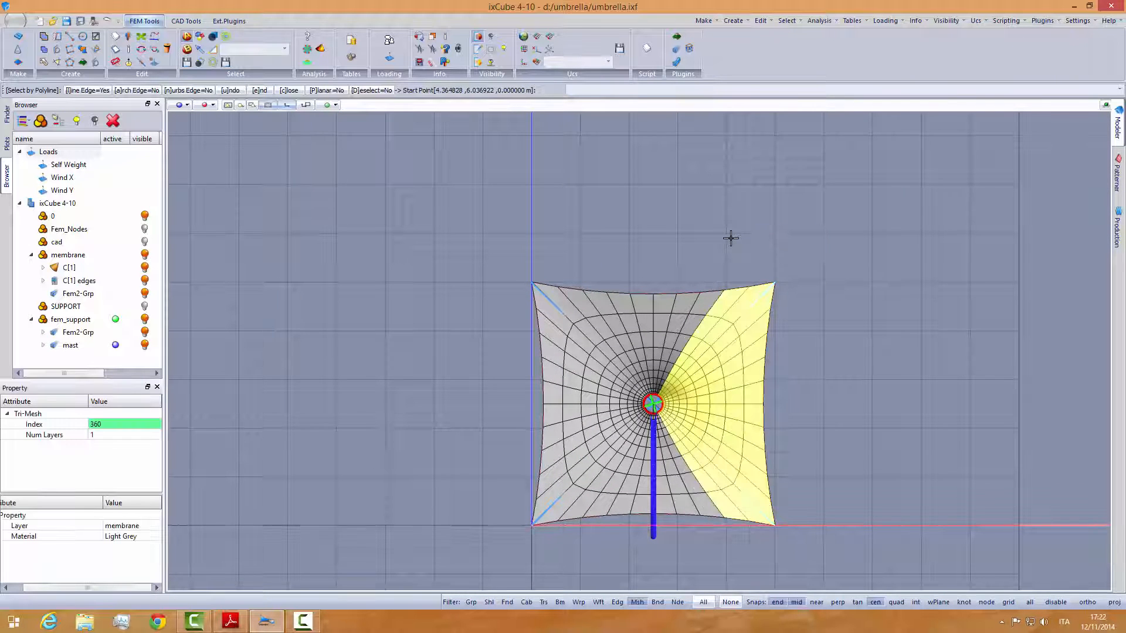
- Save the selected B zone as B_X, leave Select by Polyline and clear the selection
middle_click_drag(704, 392, 661, 346)
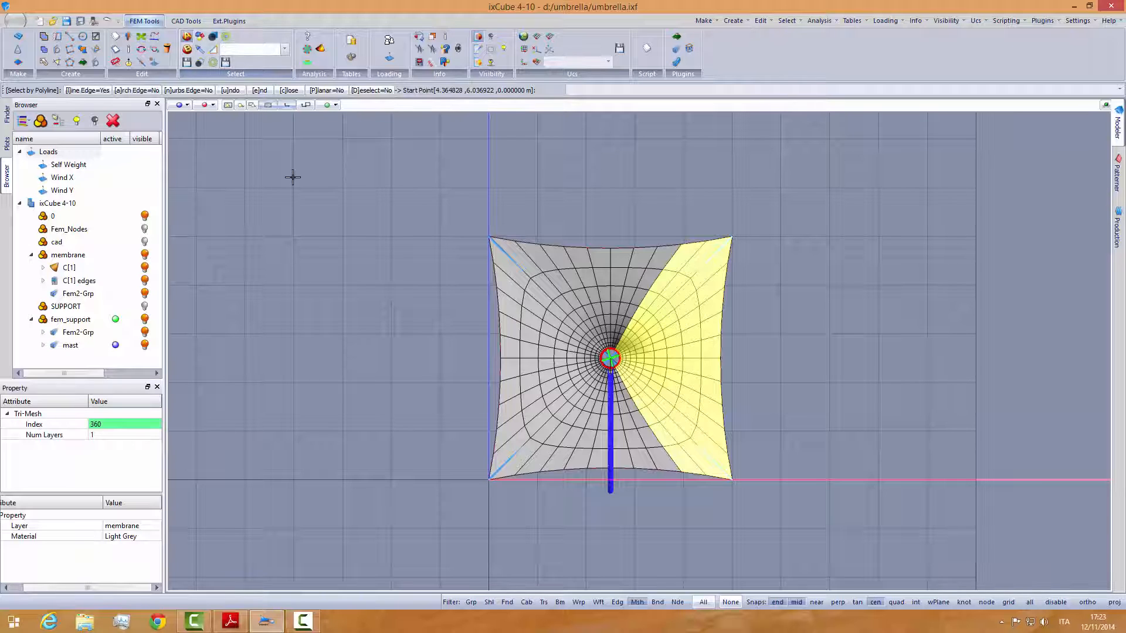
left_click(381, 243)
key("Return")
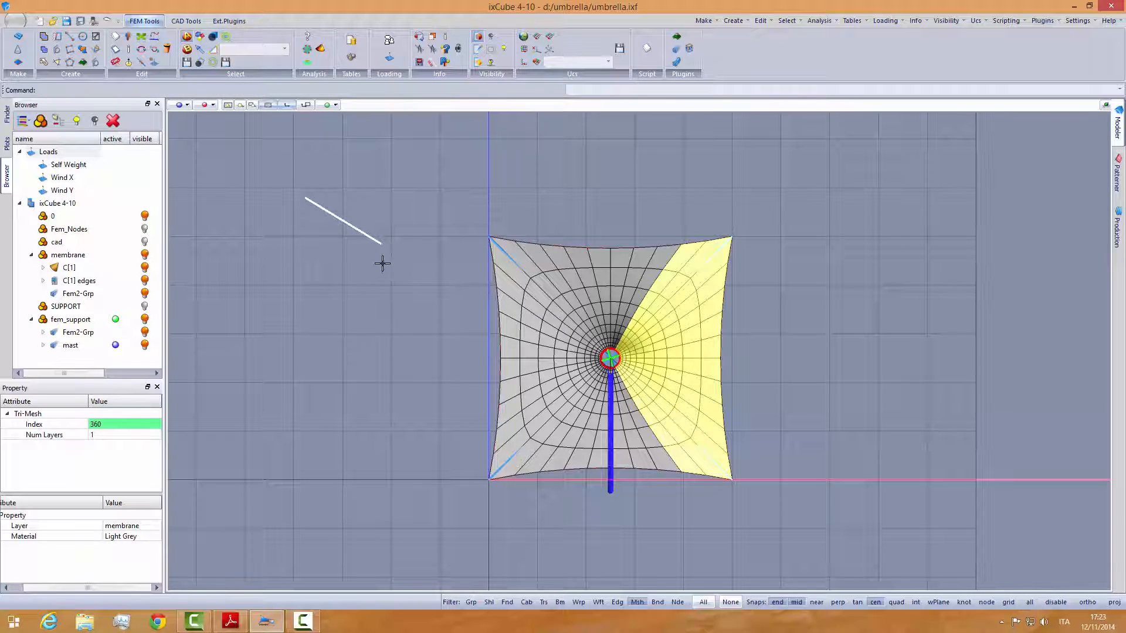
key("Escape")
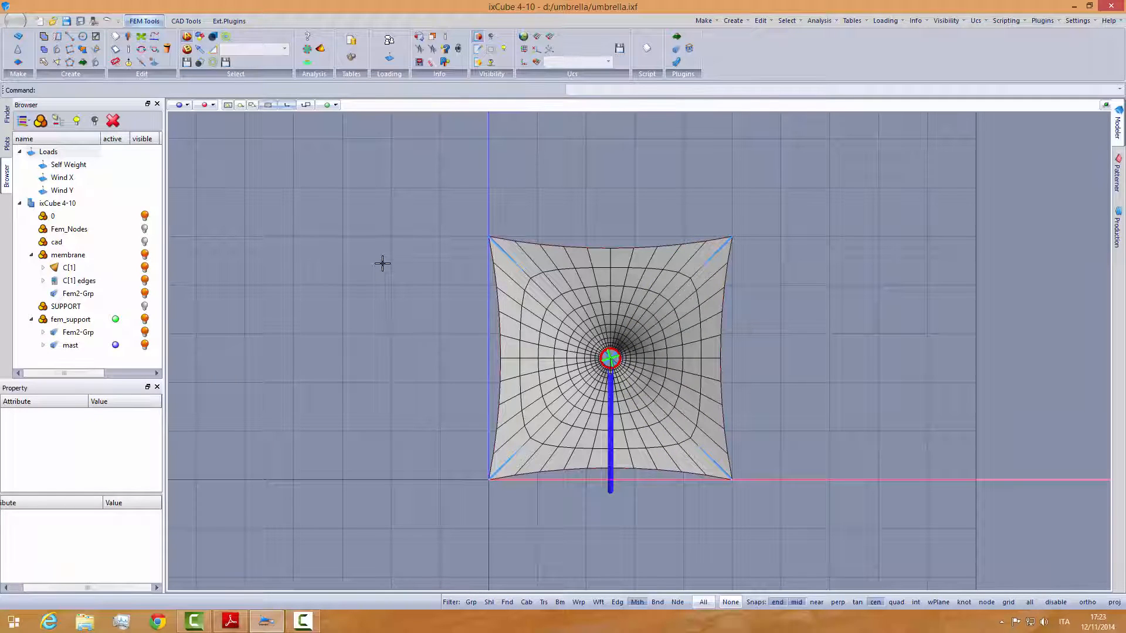
- Recall the saved selections C_X, A_X and B_X one after another to check their zones, and clear the selection
left_click(285, 49)
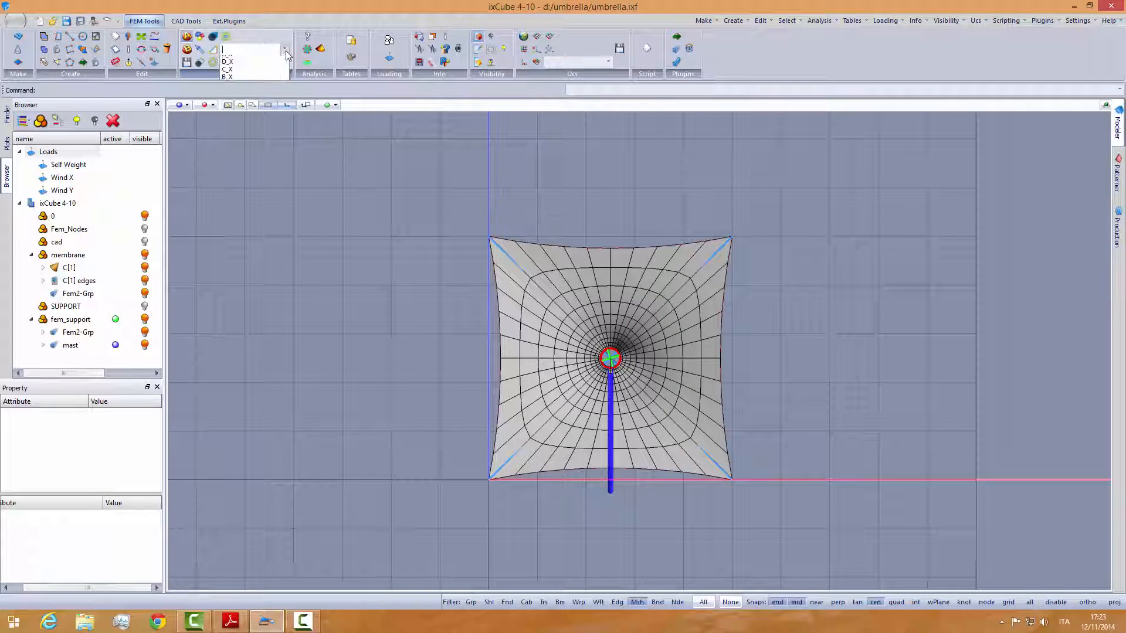
left_click(243, 72)
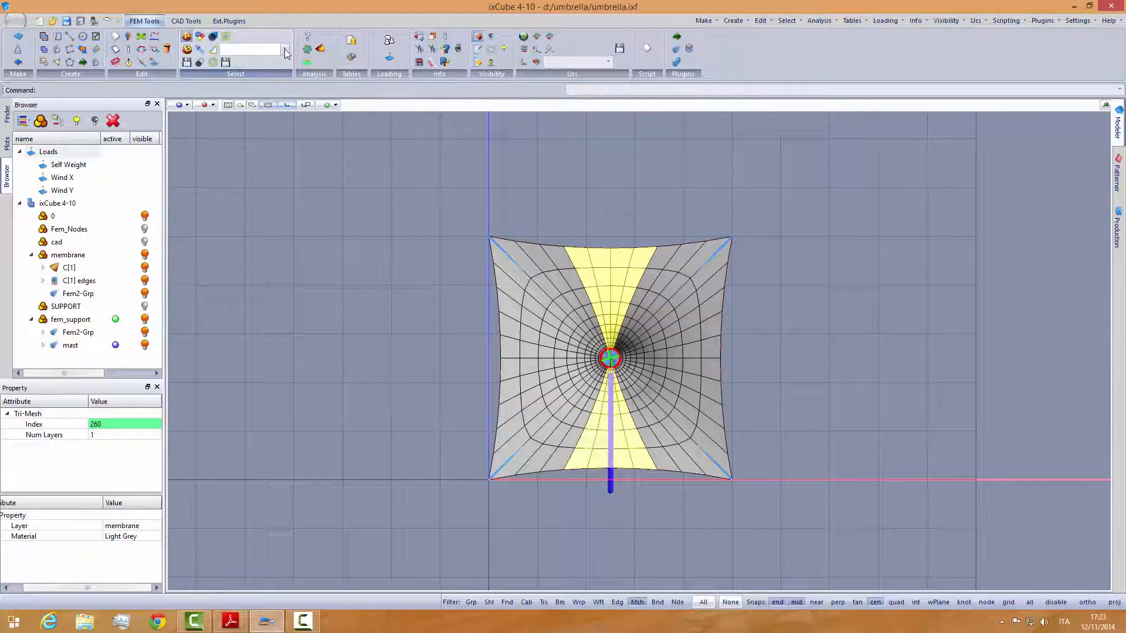
left_click(285, 49)
left_click(248, 62)
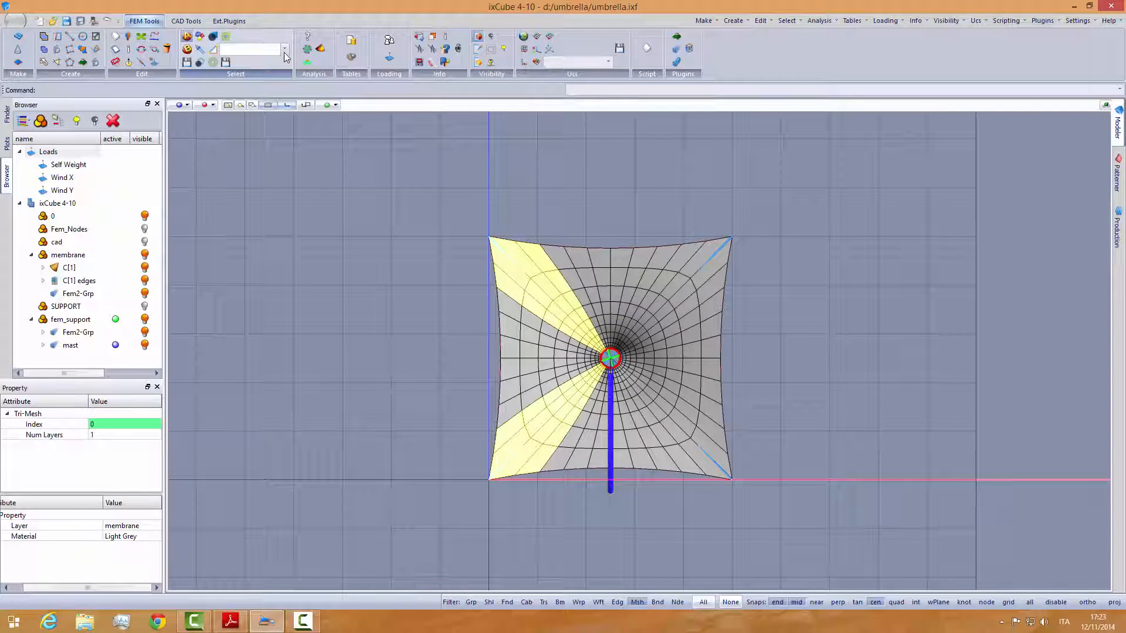
left_click(285, 51)
left_click(250, 82)
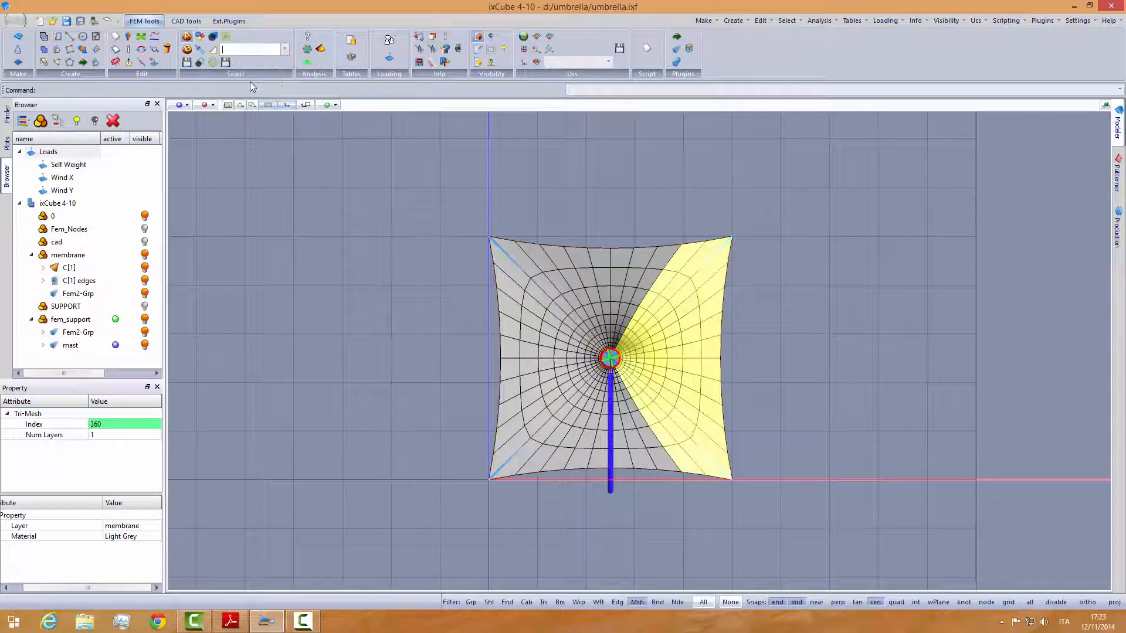
left_click(340, 271)
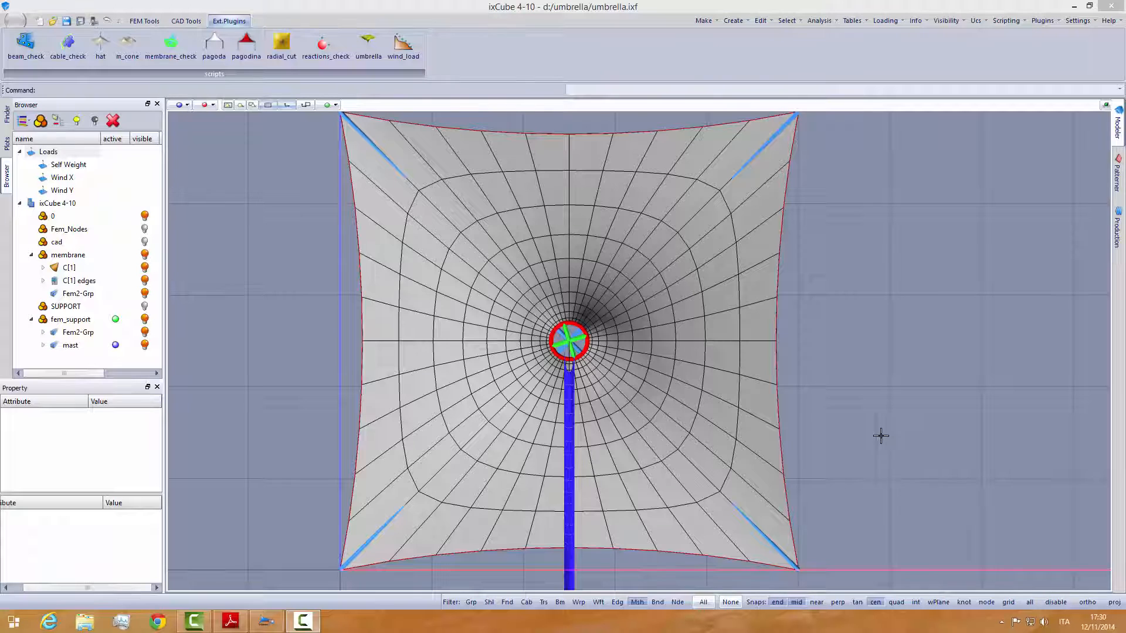
- Recall the saved D_Y selection to check its zone on the membrane, and clear it
left_click(147, 21)
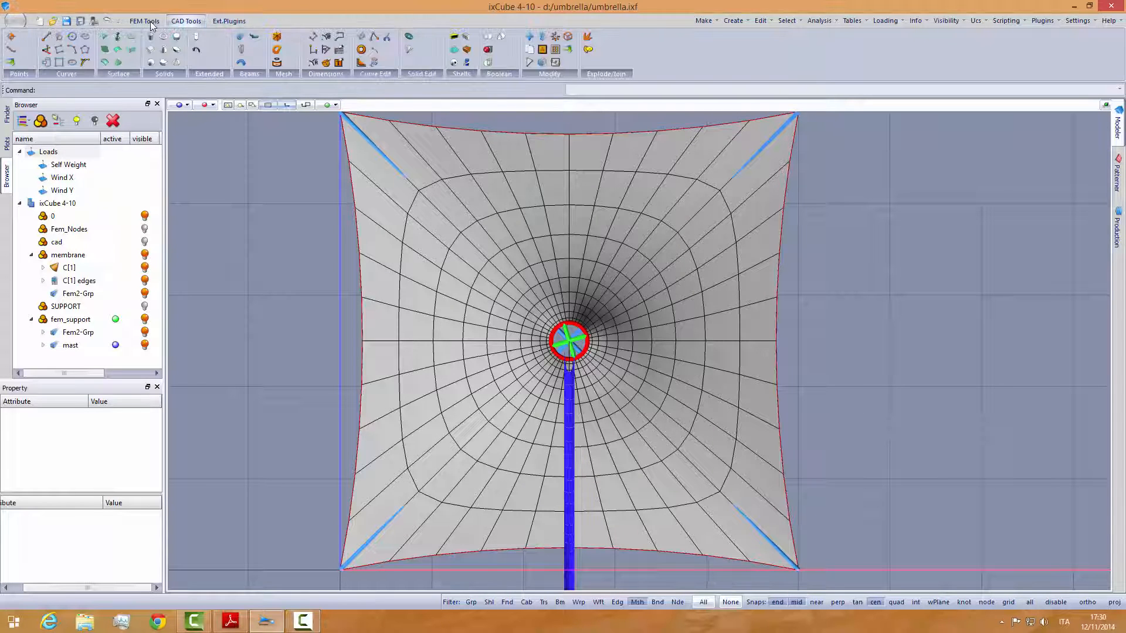
left_click(284, 49)
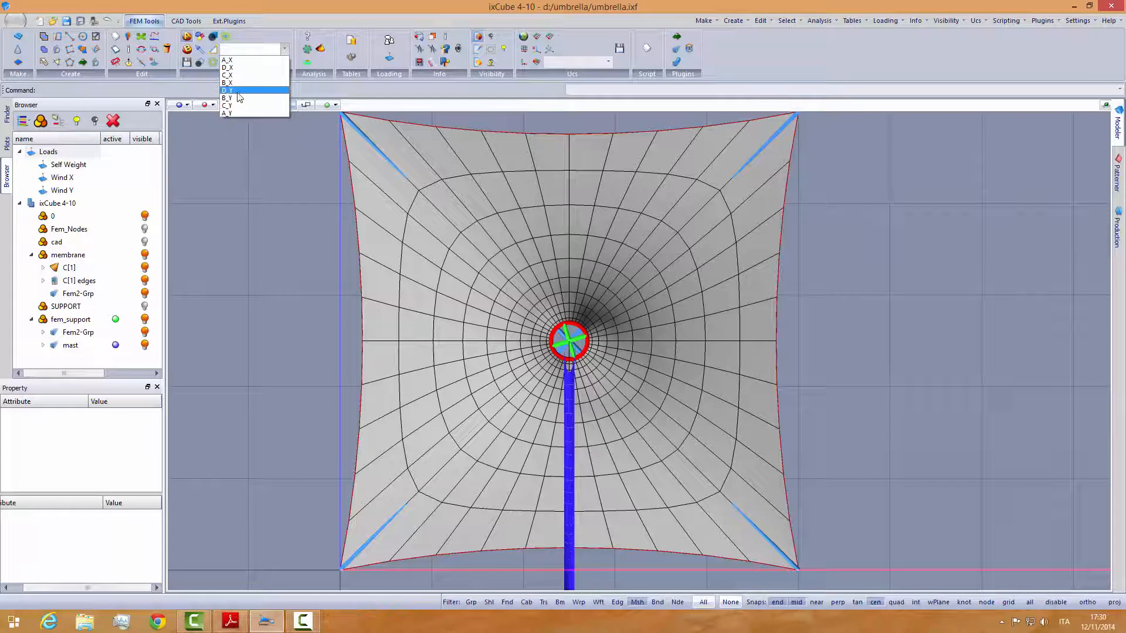
left_click(237, 85)
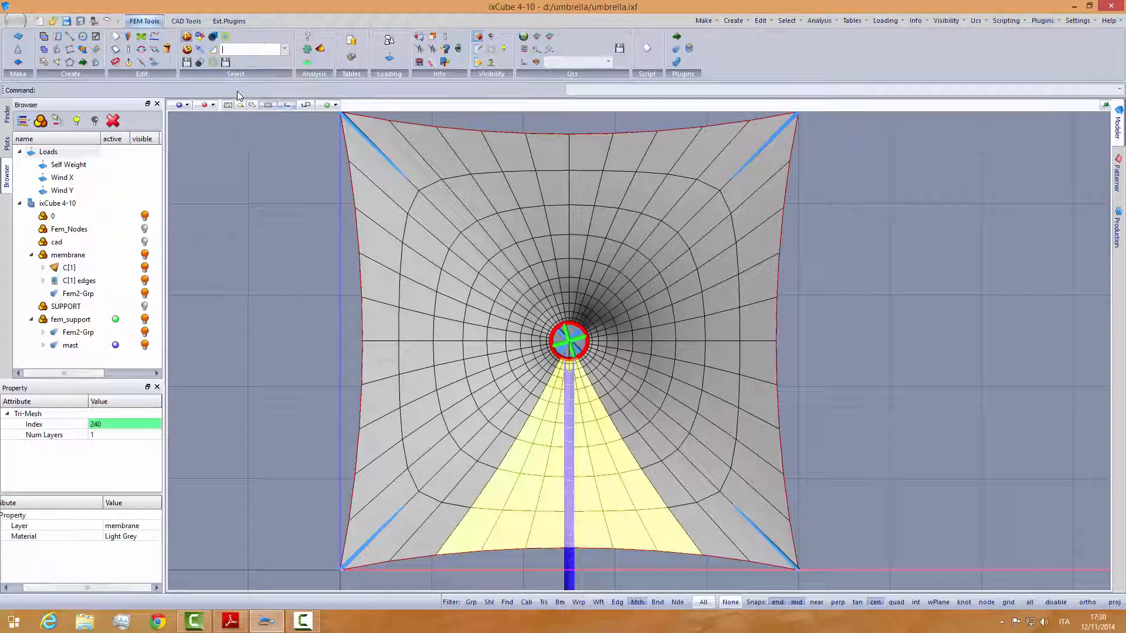
left_click(255, 293)
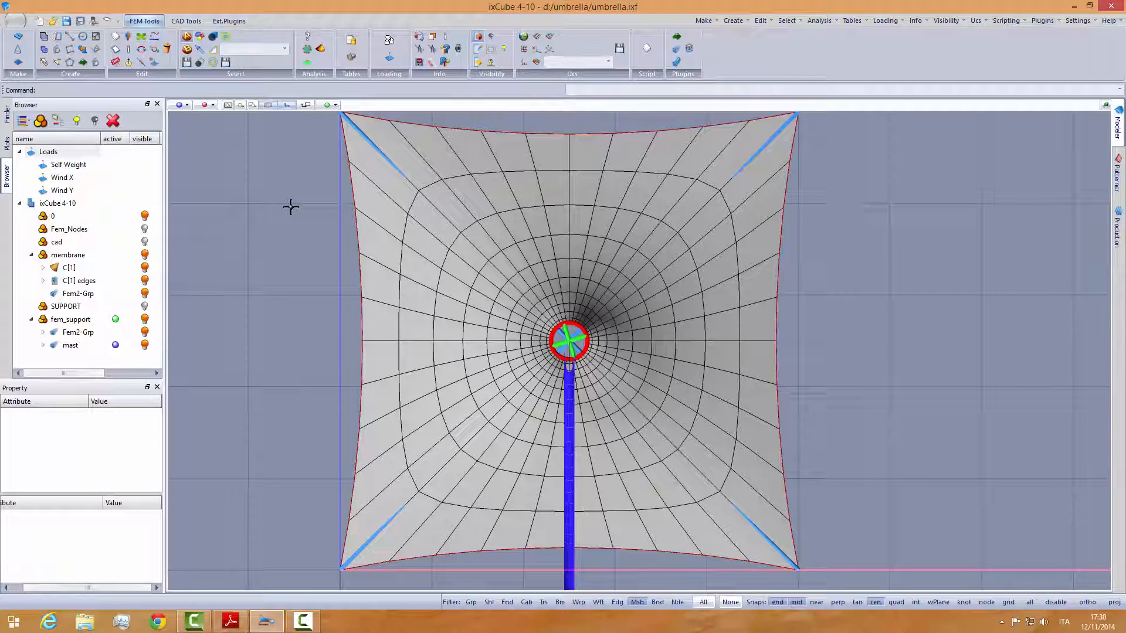
- Open the wind_load plugin and move its Wind Pressure dialog aside to uncover the membrane
left_click(229, 22)
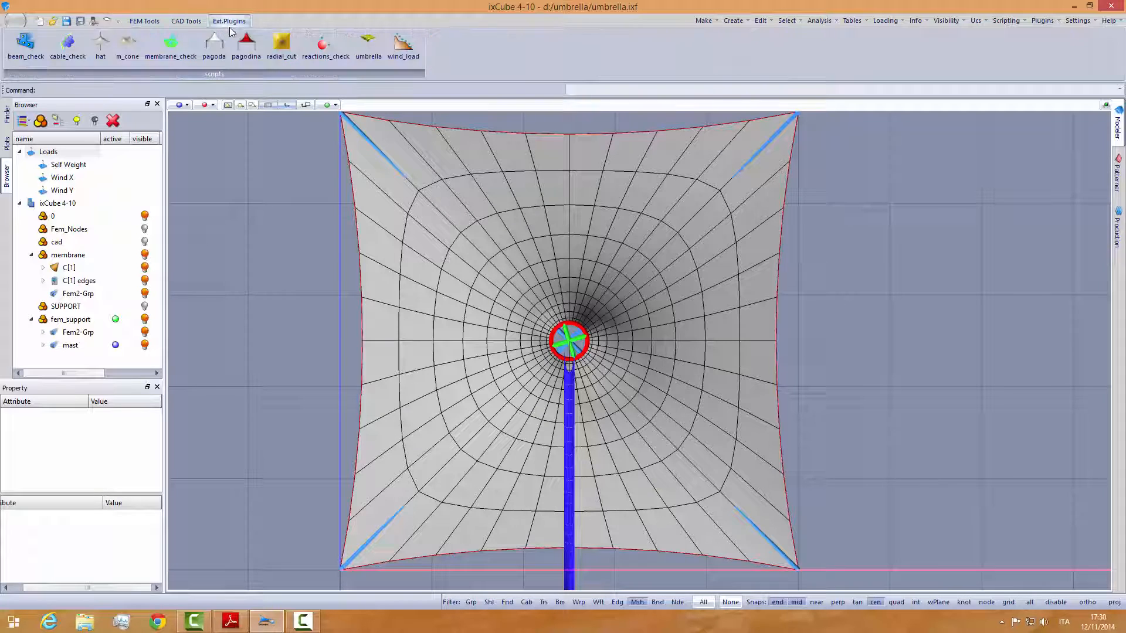
left_click(403, 46)
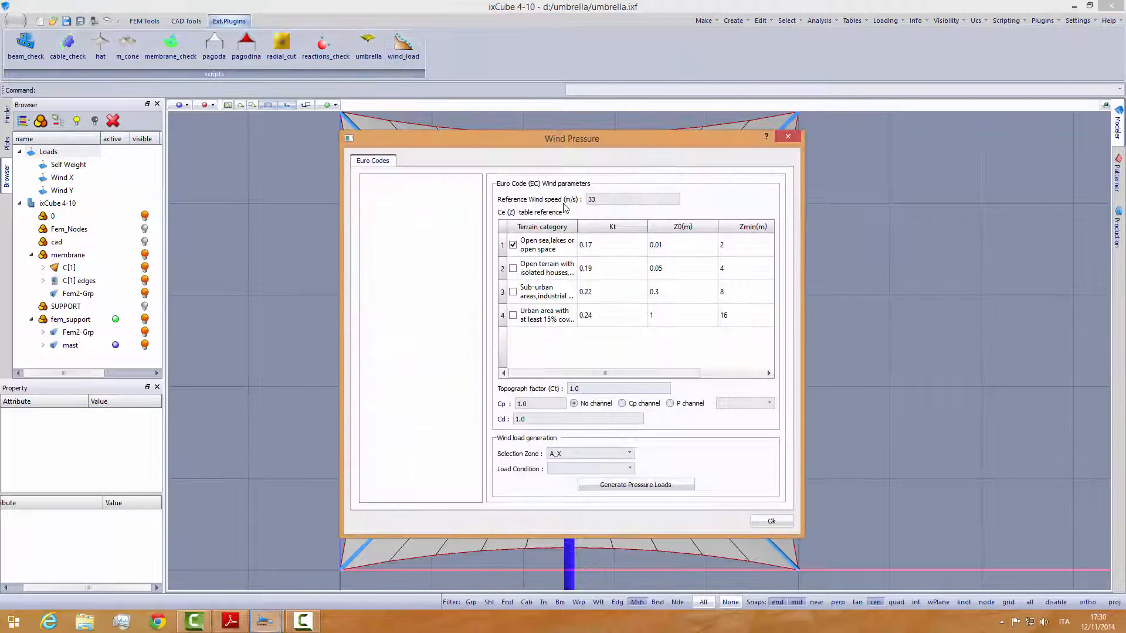
left_click_drag(572, 141, 857, 77)
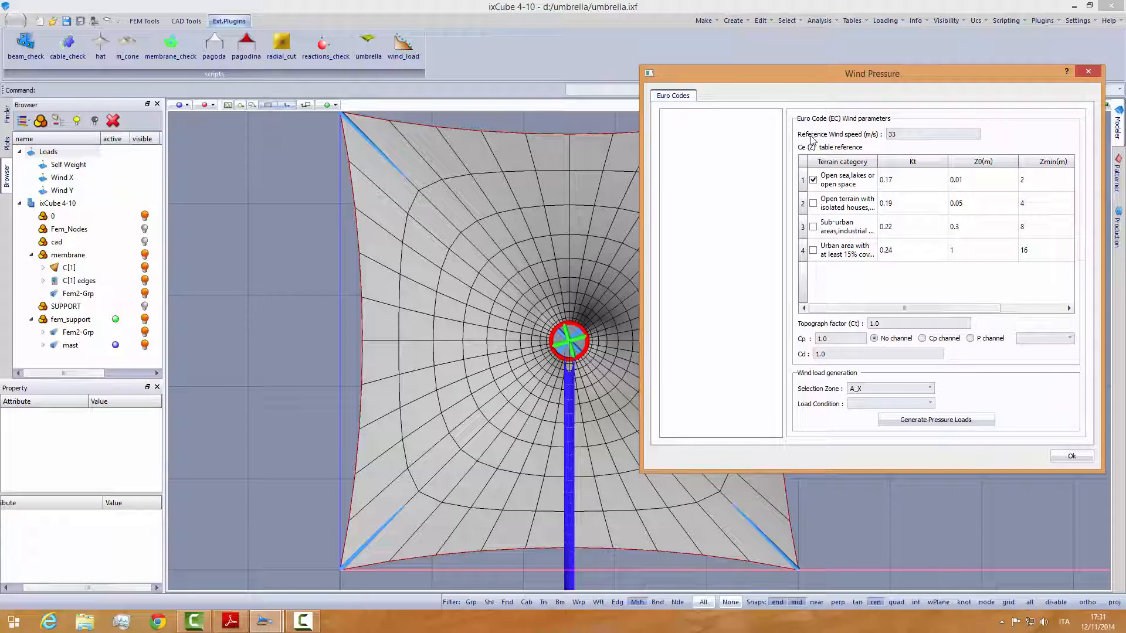
- Examine the Euro Code wind parameters: reference wind speed, terrain category table, topograph factor, Cp value and the channel options
double_click(889, 134)
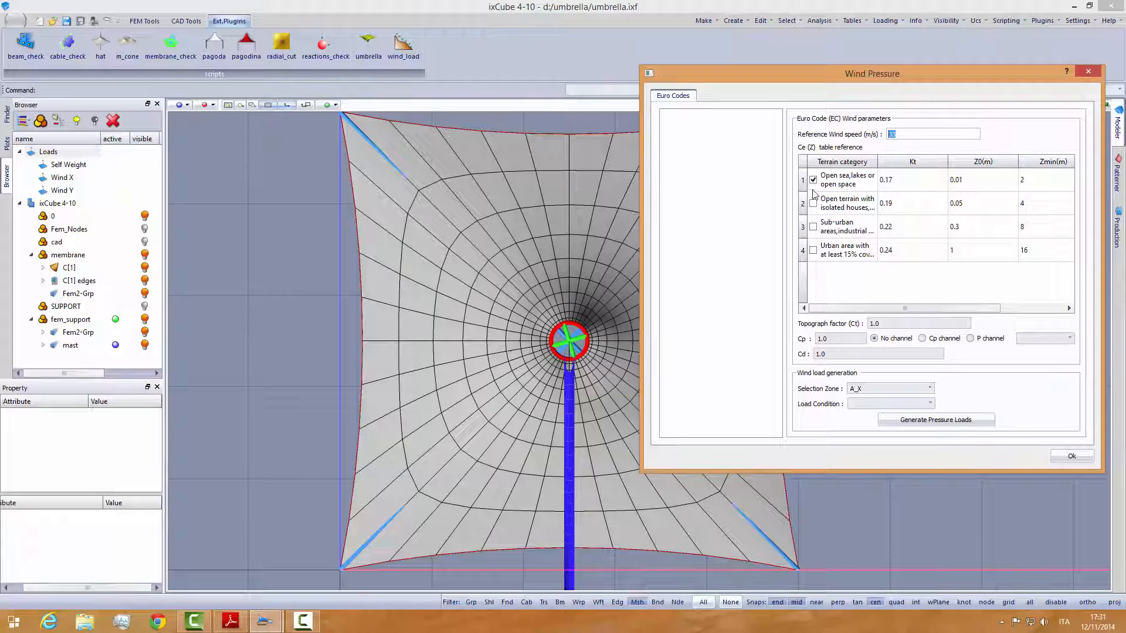
left_click_drag(877, 162, 916, 162)
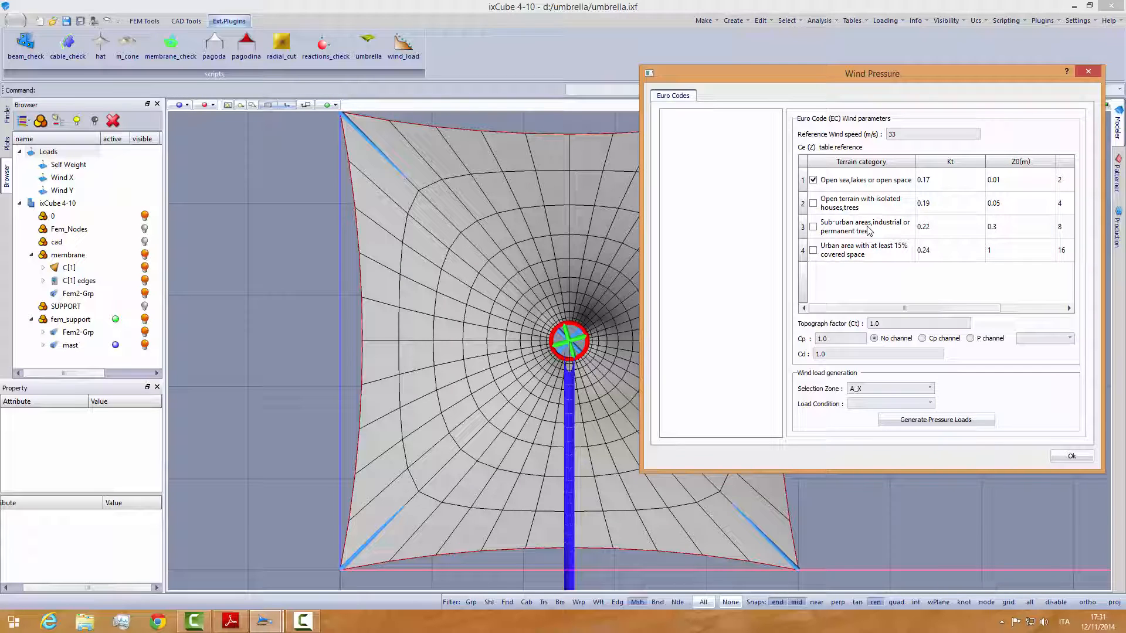
left_click_drag(895, 308, 959, 308)
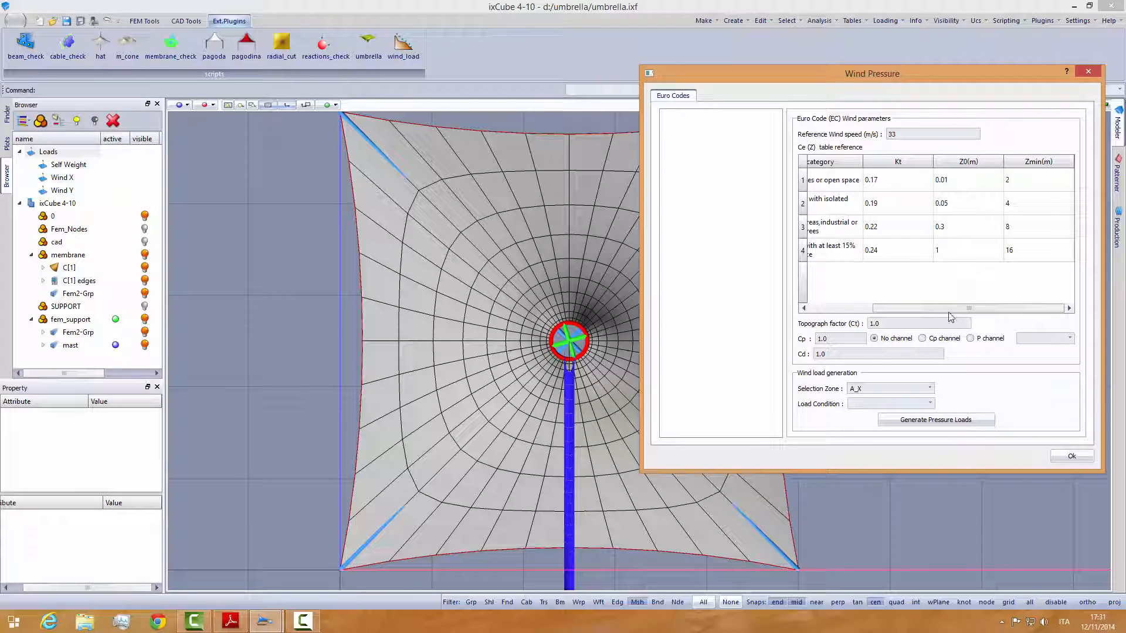
left_click_drag(932, 309, 868, 309)
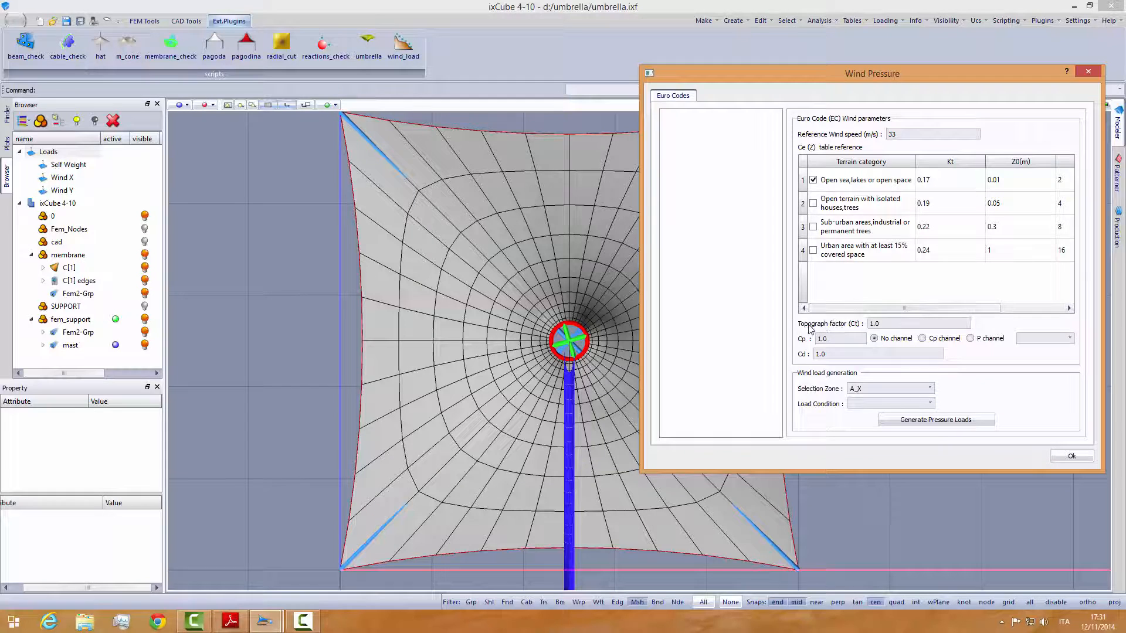
double_click(871, 323)
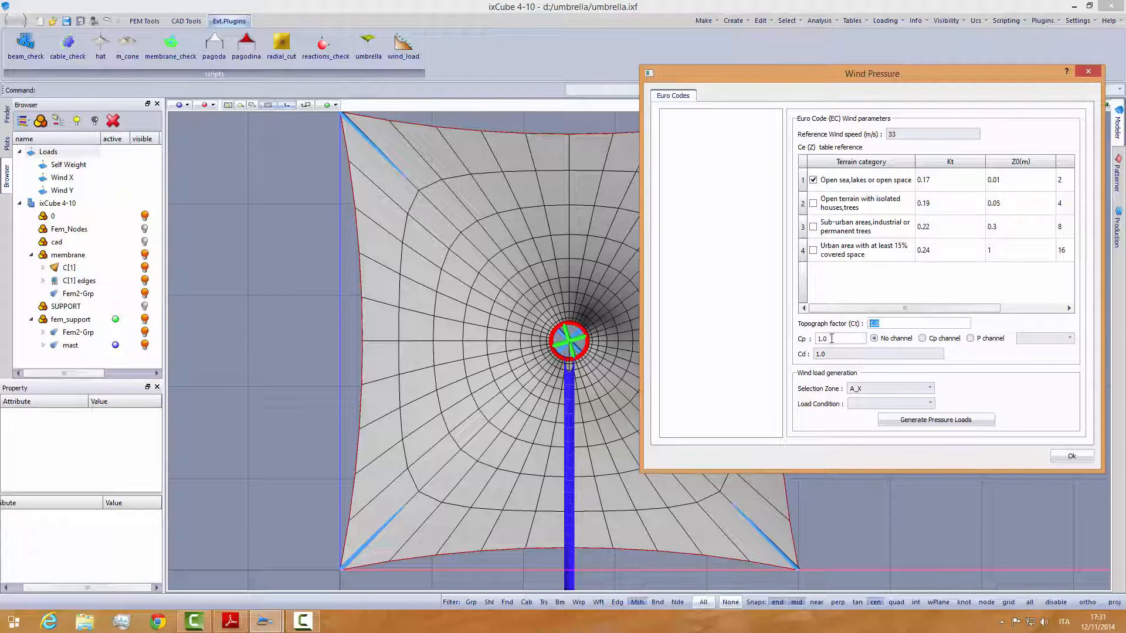
key("Tab")
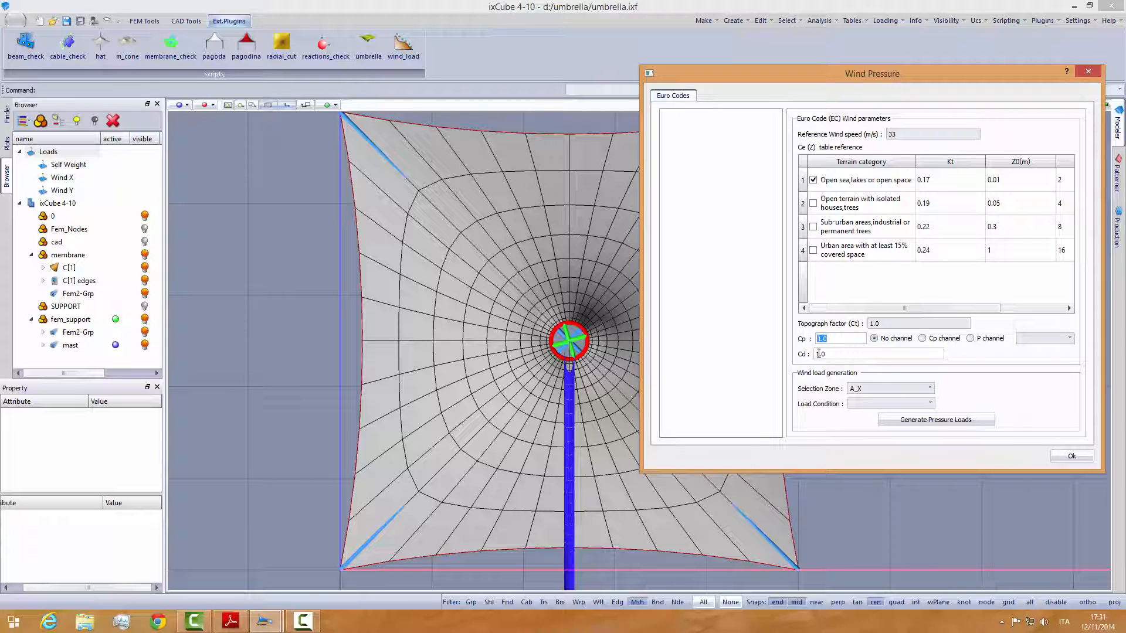
left_click(924, 340)
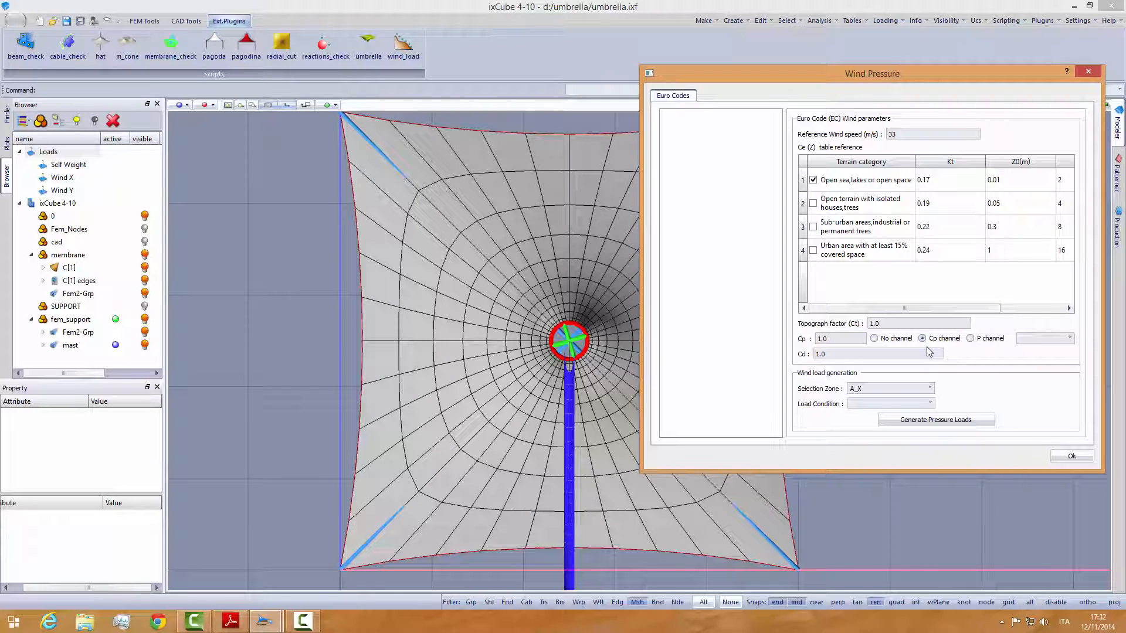
left_click(874, 338)
- Set the load condition to Wind X and look up zone A and its Cp value in schema_cono.pdf
left_click(930, 403)
left_click(868, 421)
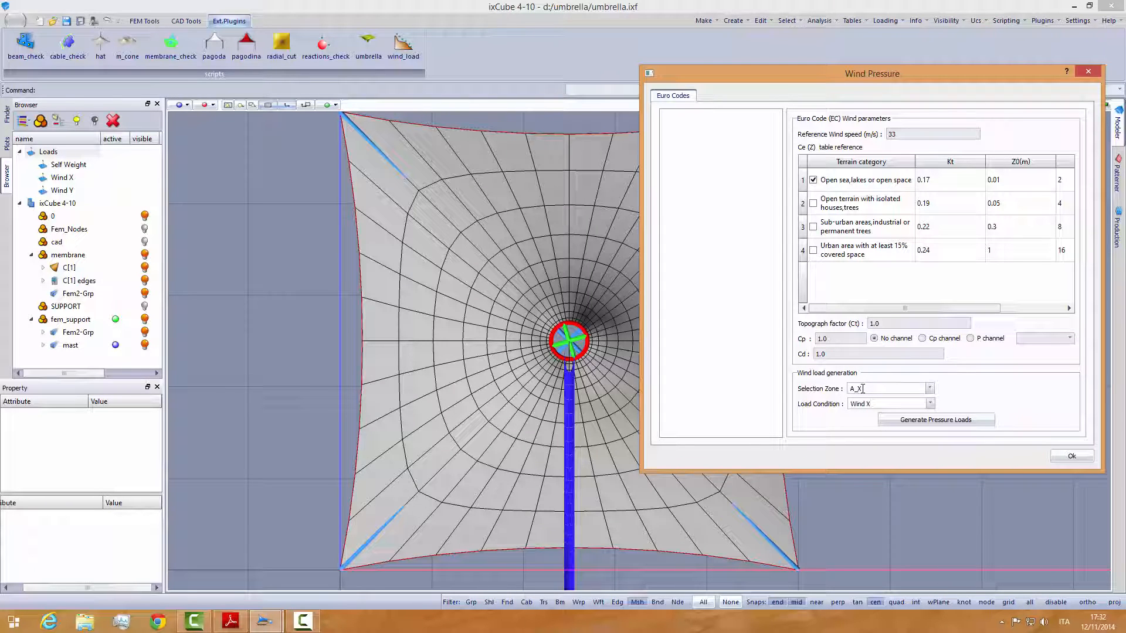
left_click(232, 621)
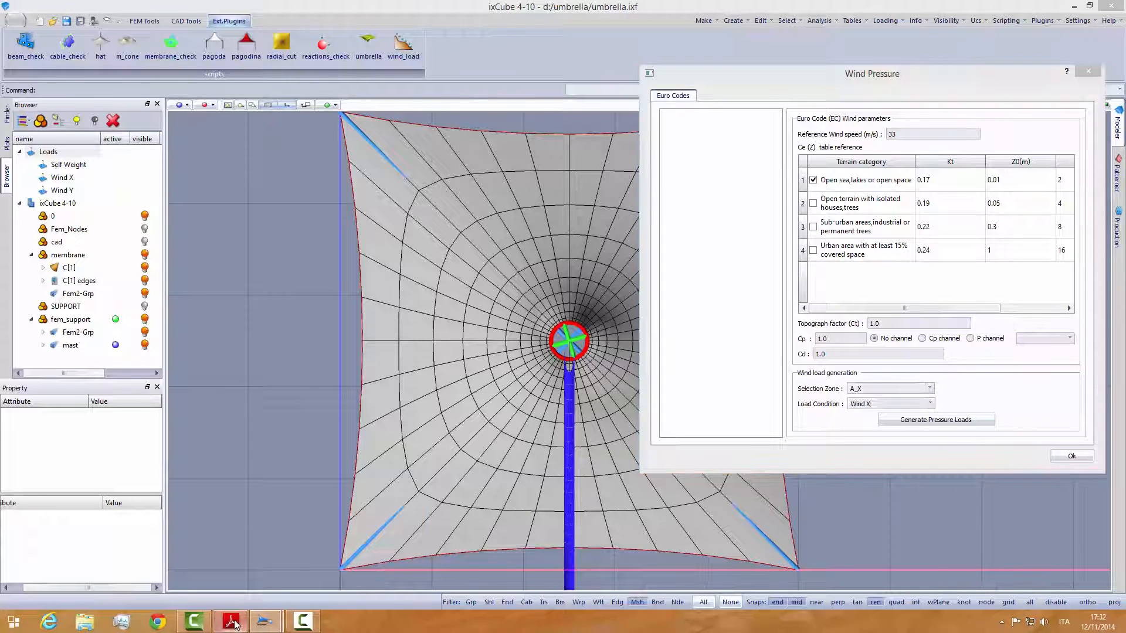
scroll(289, 452, "down", 2)
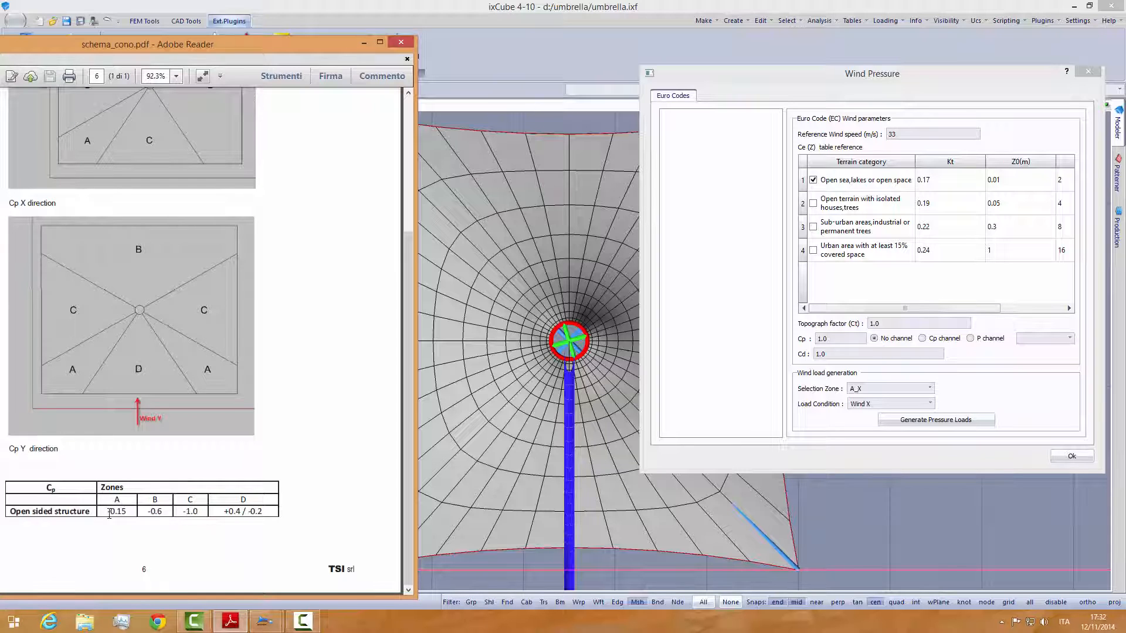
left_click_drag(107, 514, 128, 514)
left_click(279, 467)
scroll(279, 466, "up", 5)
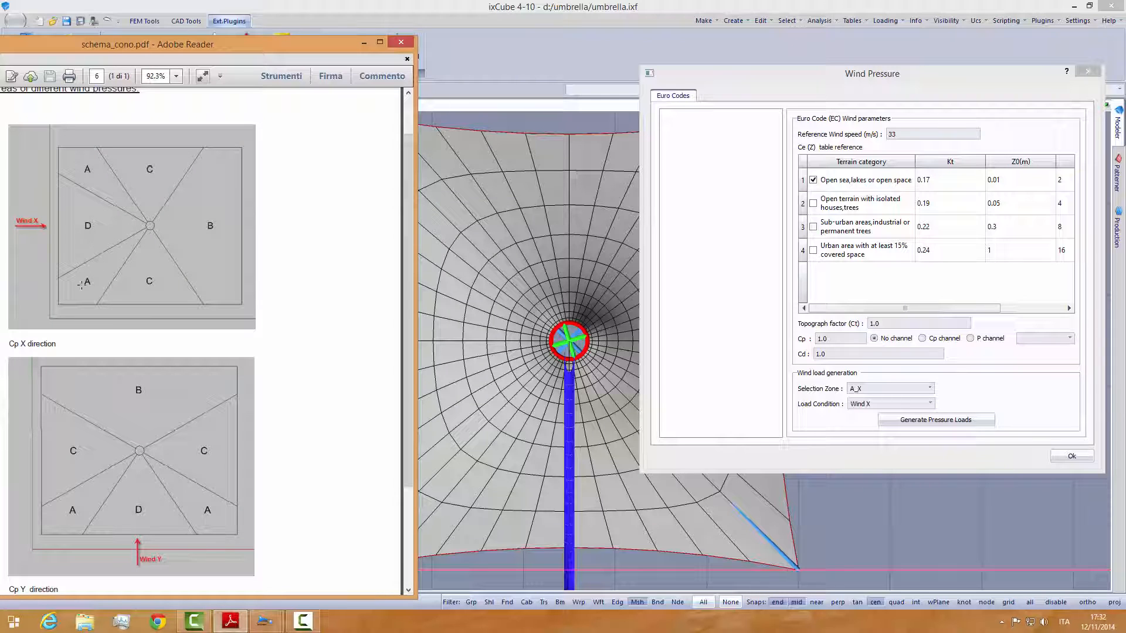
- Set Cp to -0.15 and generate the Wind X pressure loads on zone A_X
double_click(821, 339)
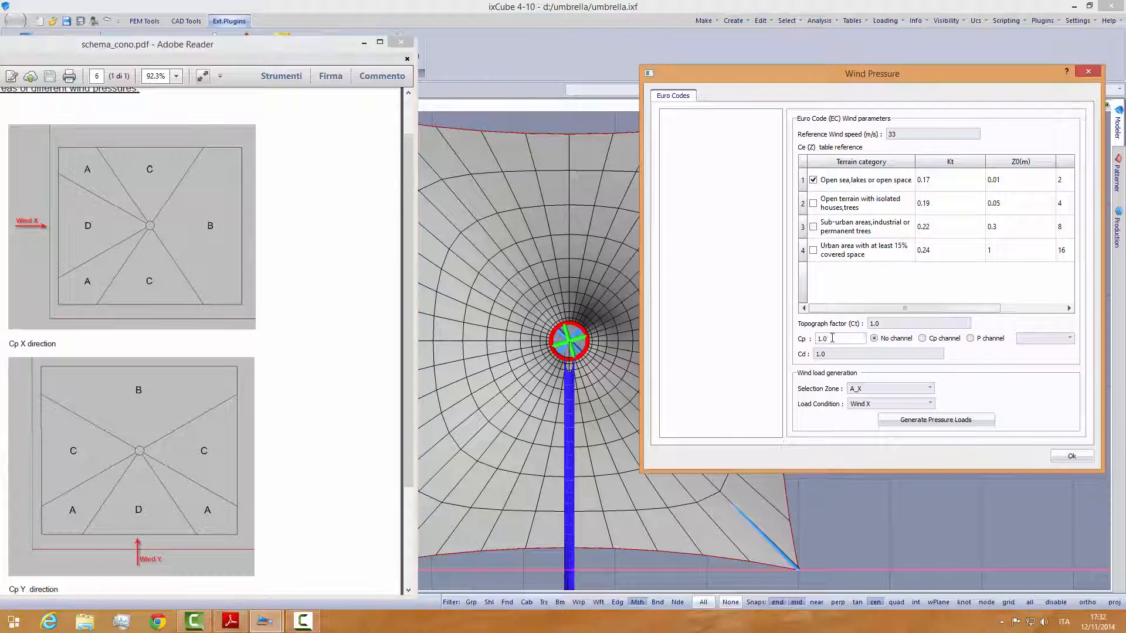
type("-")
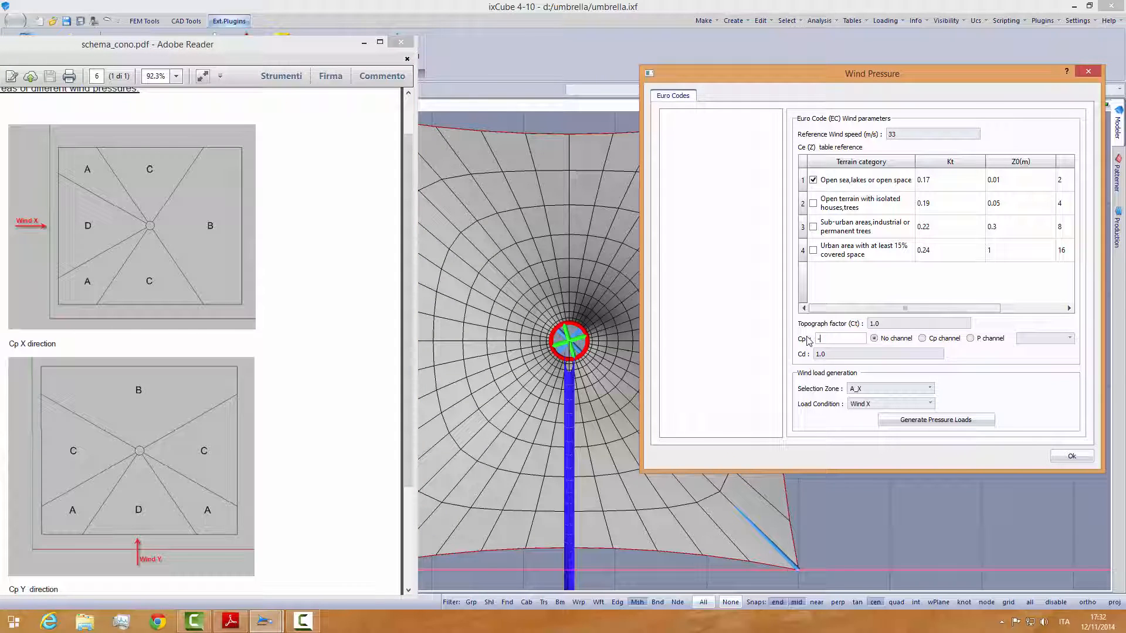
type("0.15")
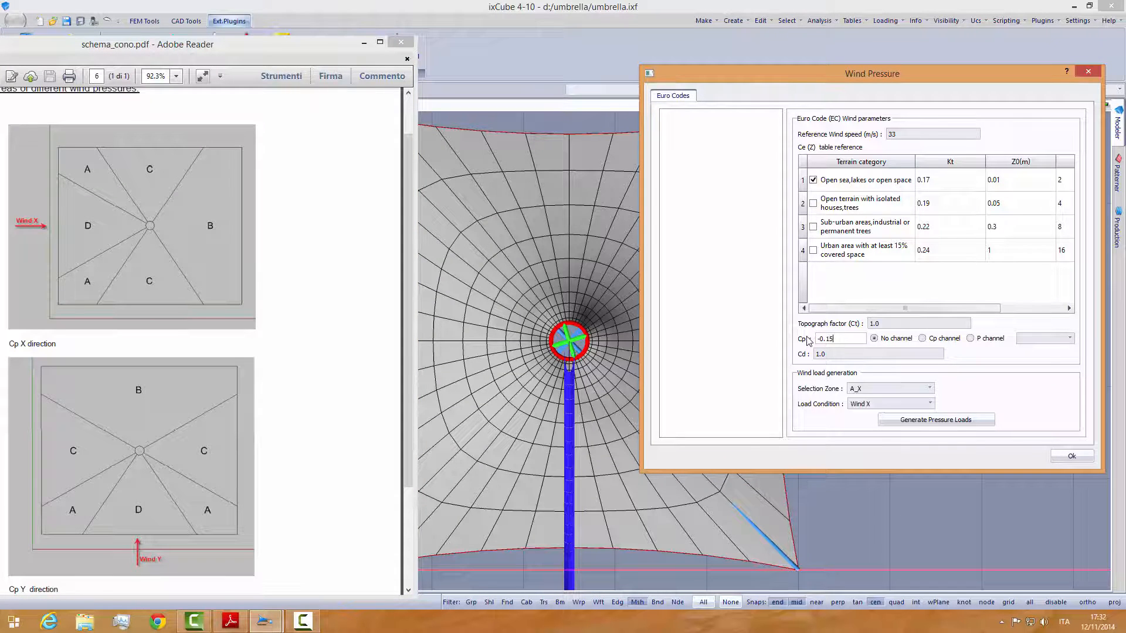
left_click(945, 423)
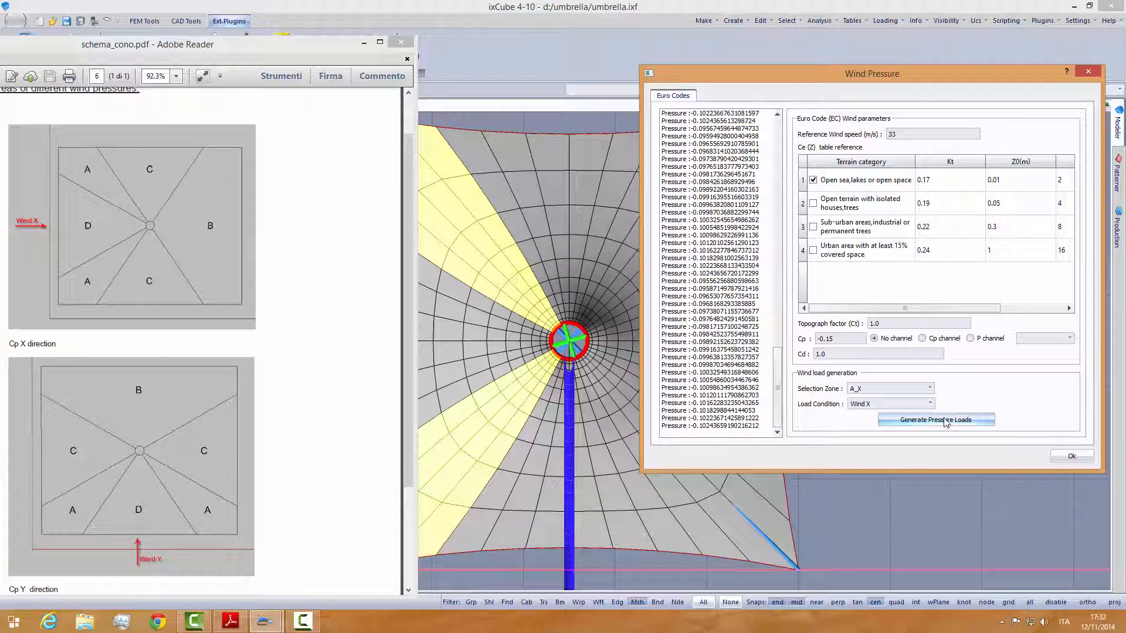
- Choose zone D_X, check its Cp in the PDF table, set Cp to 0.4 and generate its Wind X pressure loads
left_click(929, 388)
left_click(888, 407)
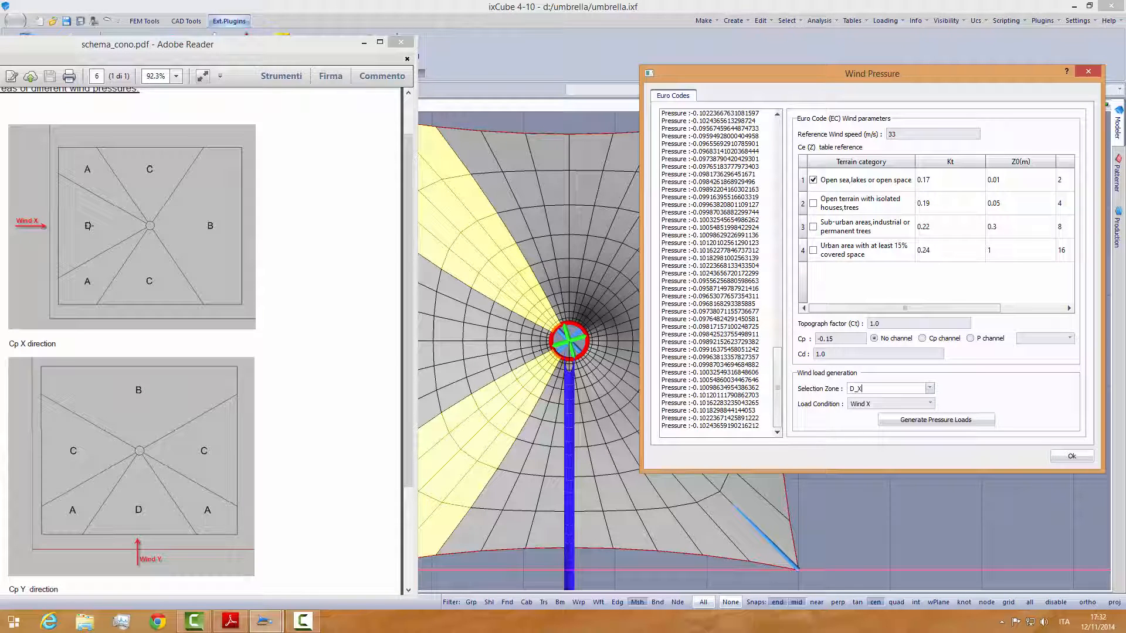
left_click(406, 126)
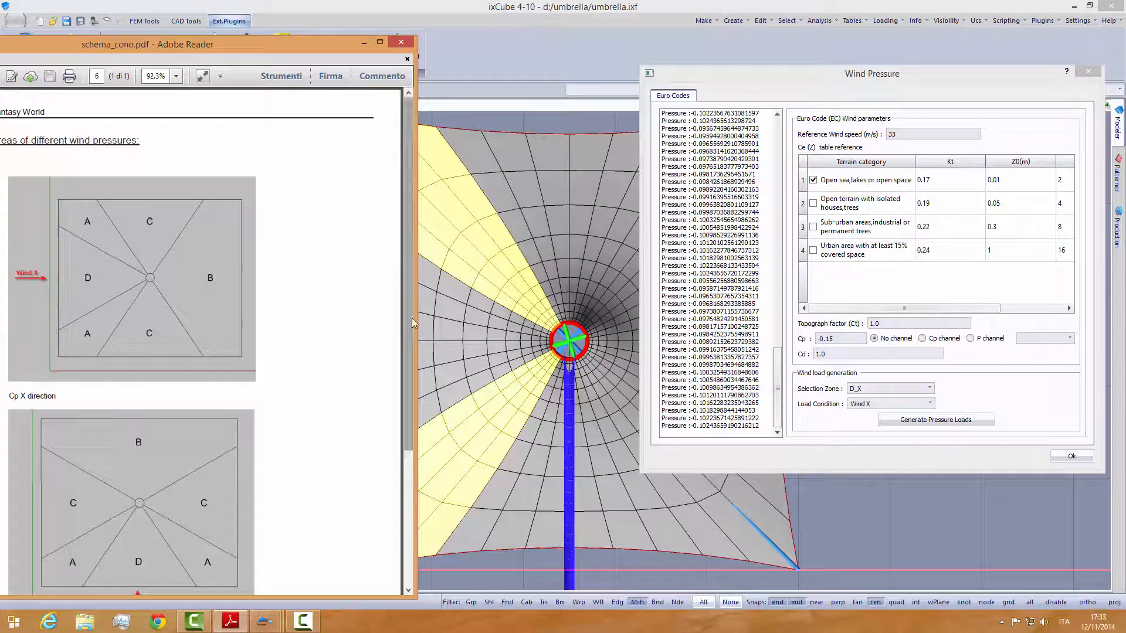
left_click(409, 469)
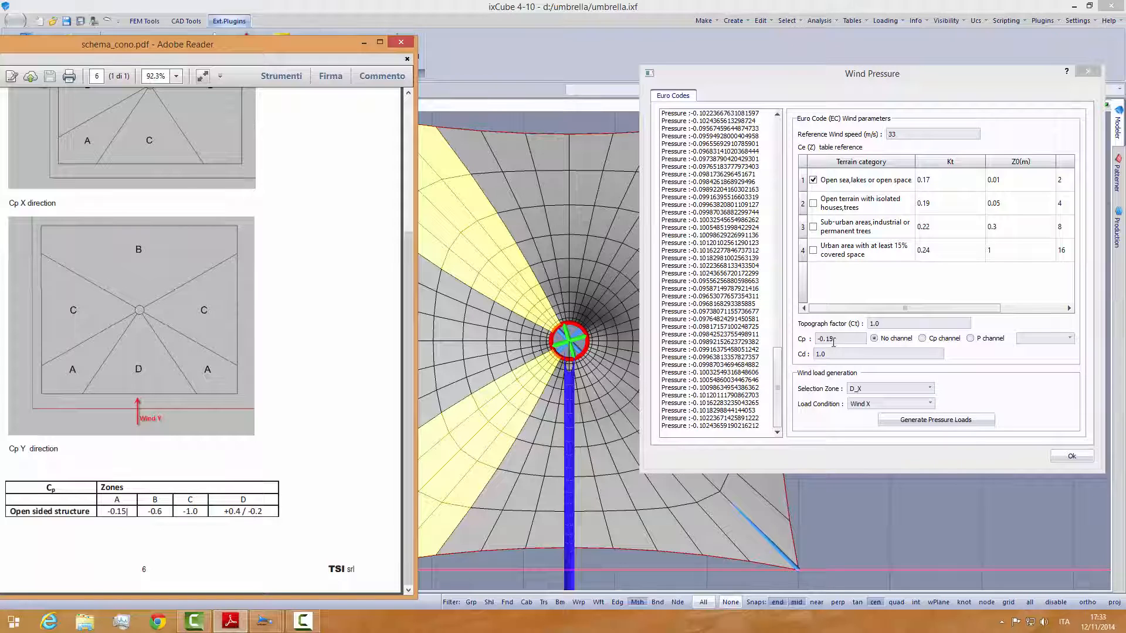
left_click_drag(833, 342, 817, 339)
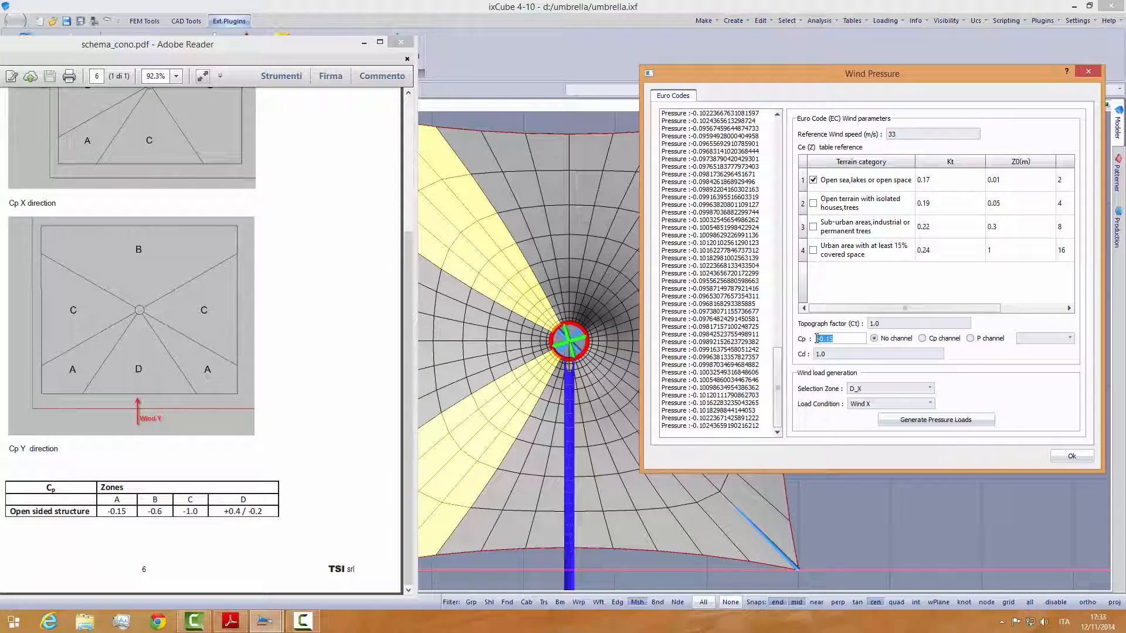
type("0.4")
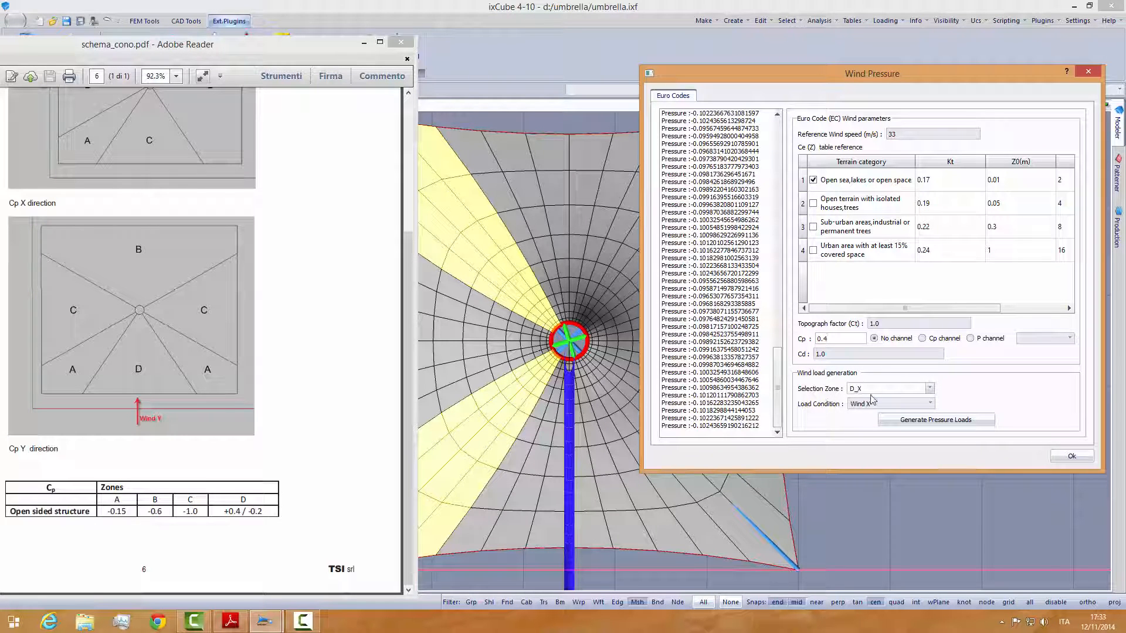
left_click(911, 422)
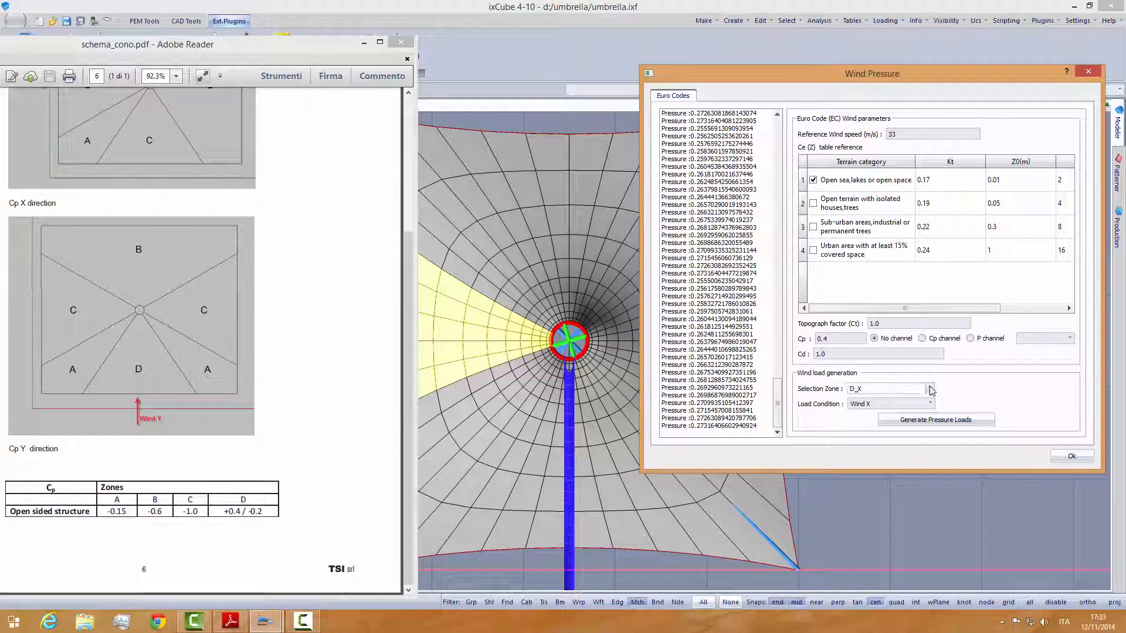
- Choose zone C_X, check its Cp in the PDF, set Cp to -1 and generate its Wind X pressure loads
left_click_drag(408, 254, 410, 196)
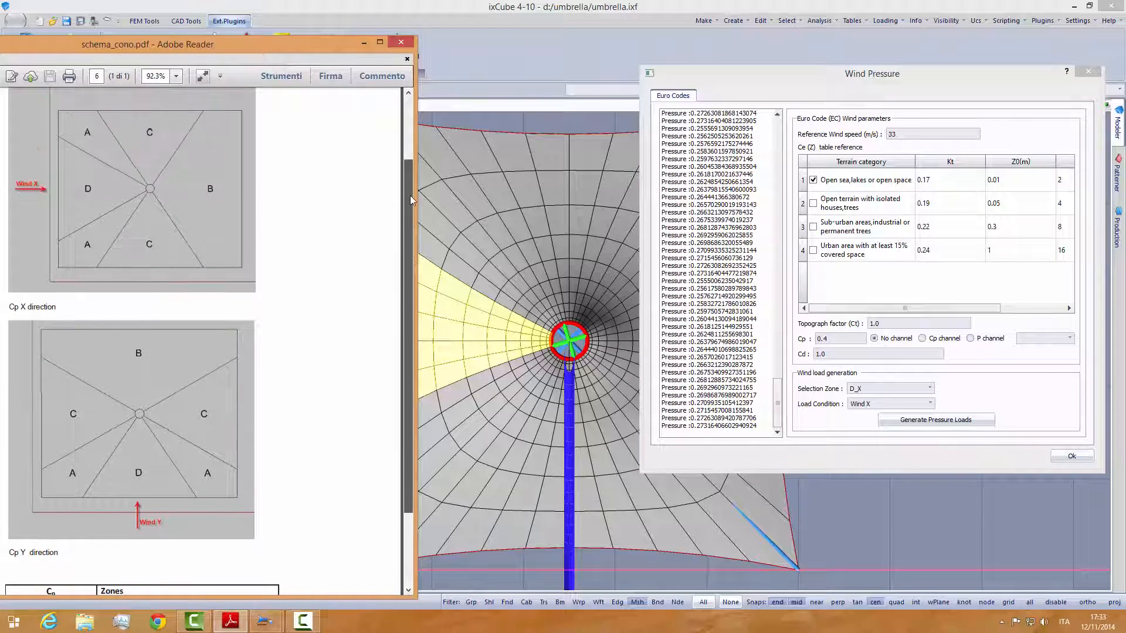
left_click(929, 388)
left_click(868, 419)
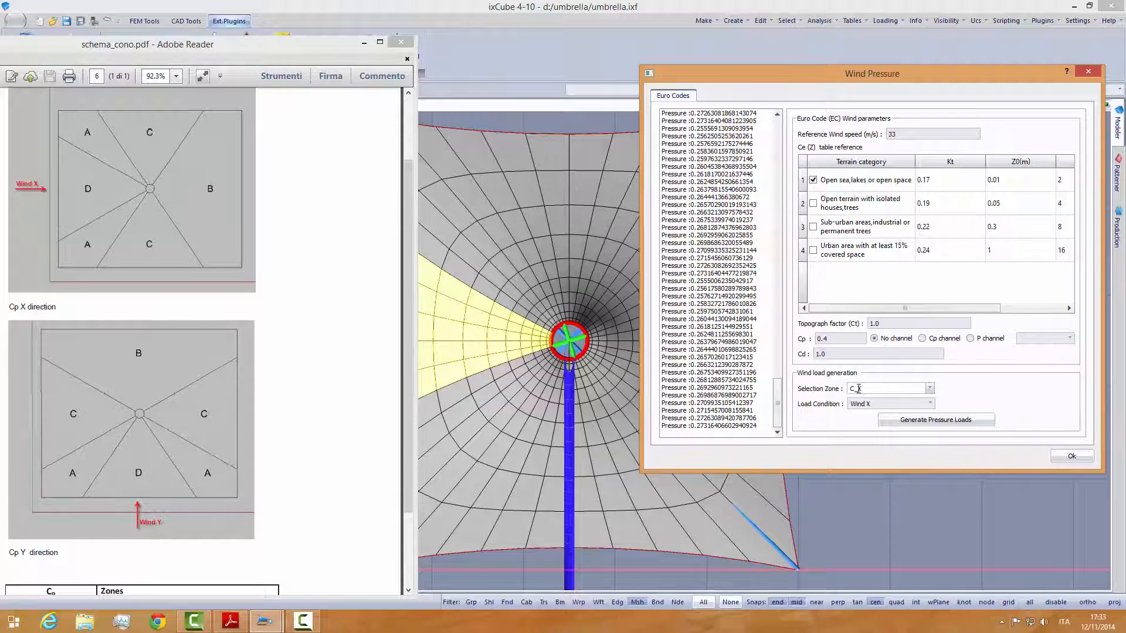
left_click_drag(407, 339, 409, 370)
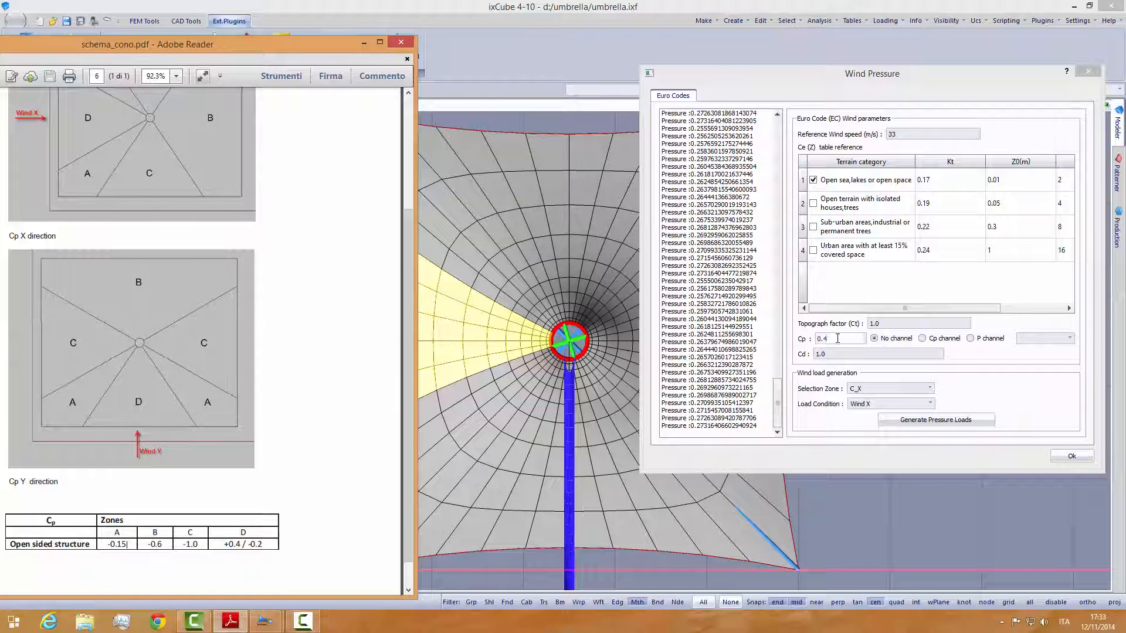
left_click_drag(837, 339, 801, 339)
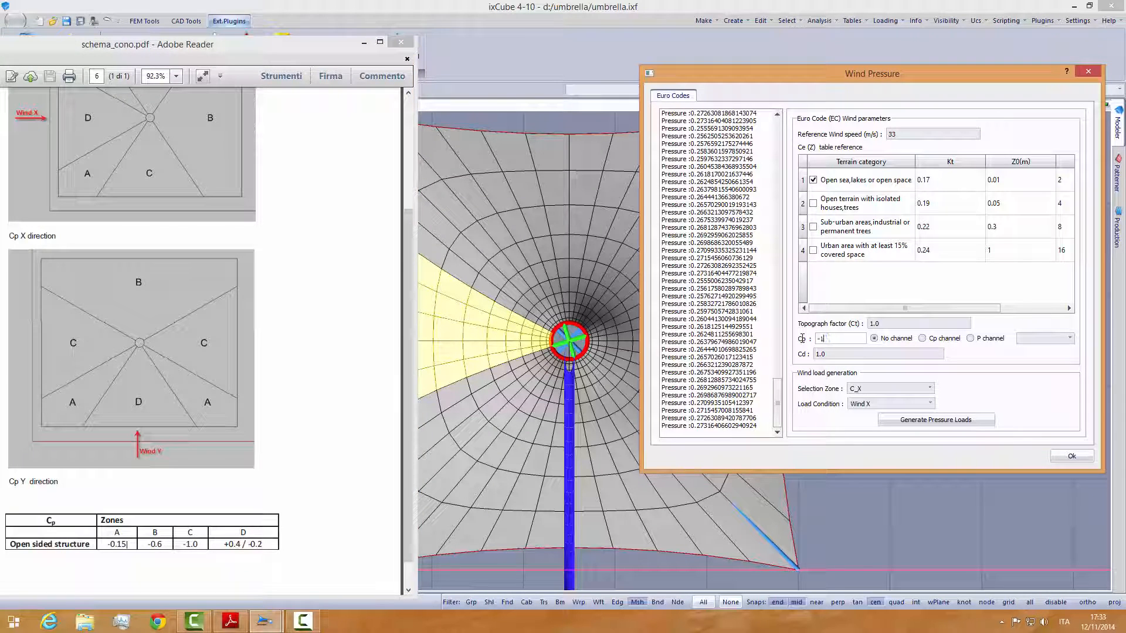
type("-1")
left_click(924, 421)
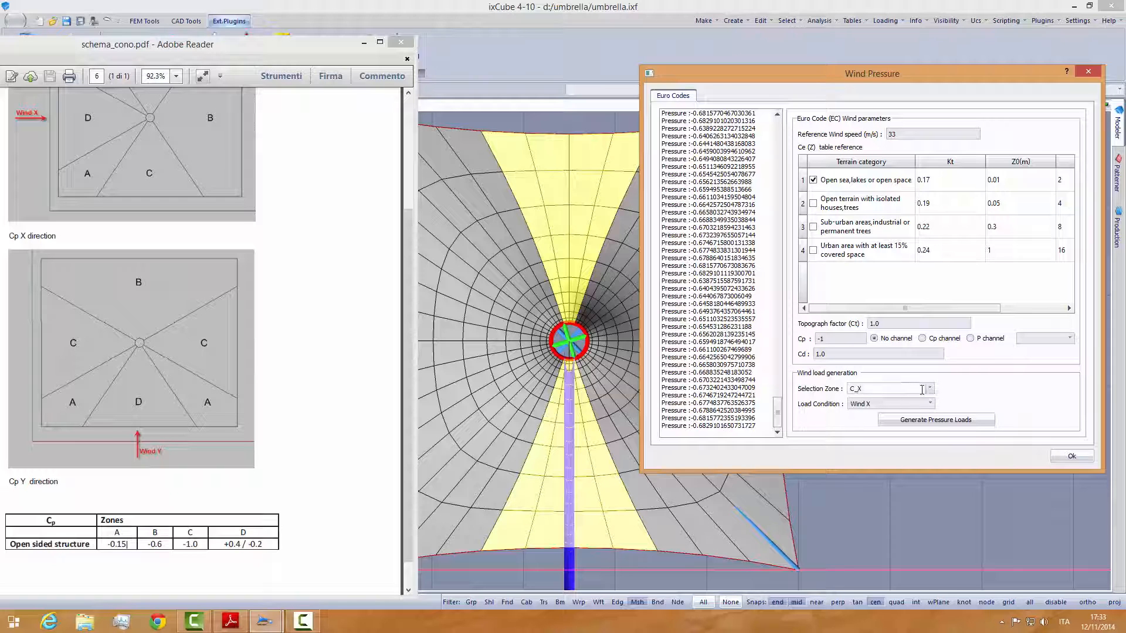
- Choose zone B_X, set Cp to -0.6 and generate its Wind X pressure loads
left_click(881, 389)
left_click(876, 421)
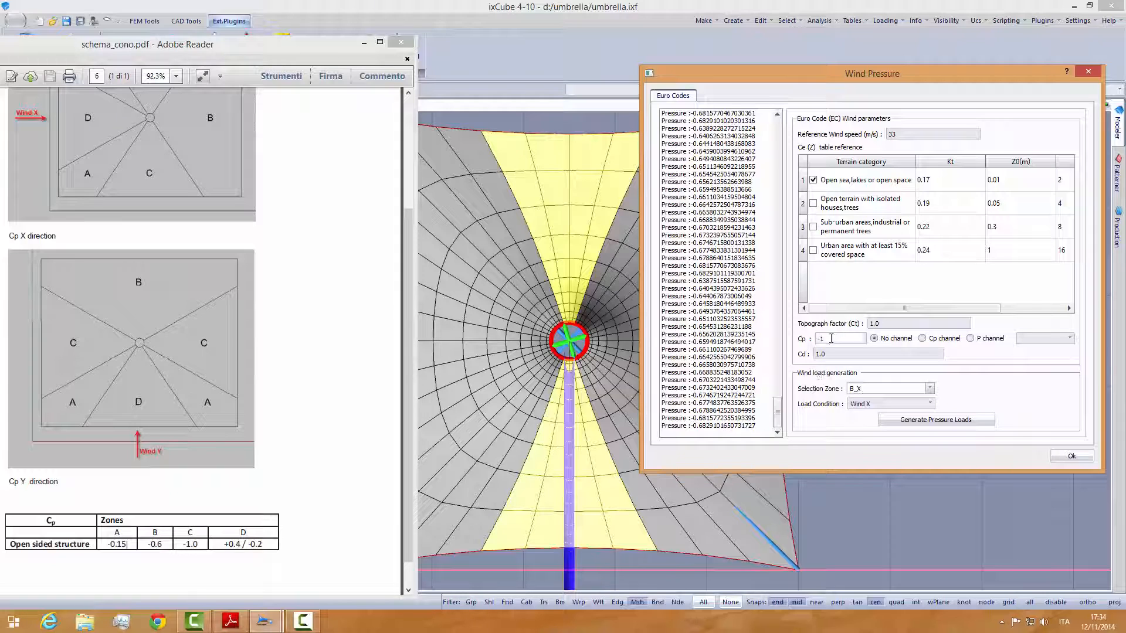
double_click(812, 338)
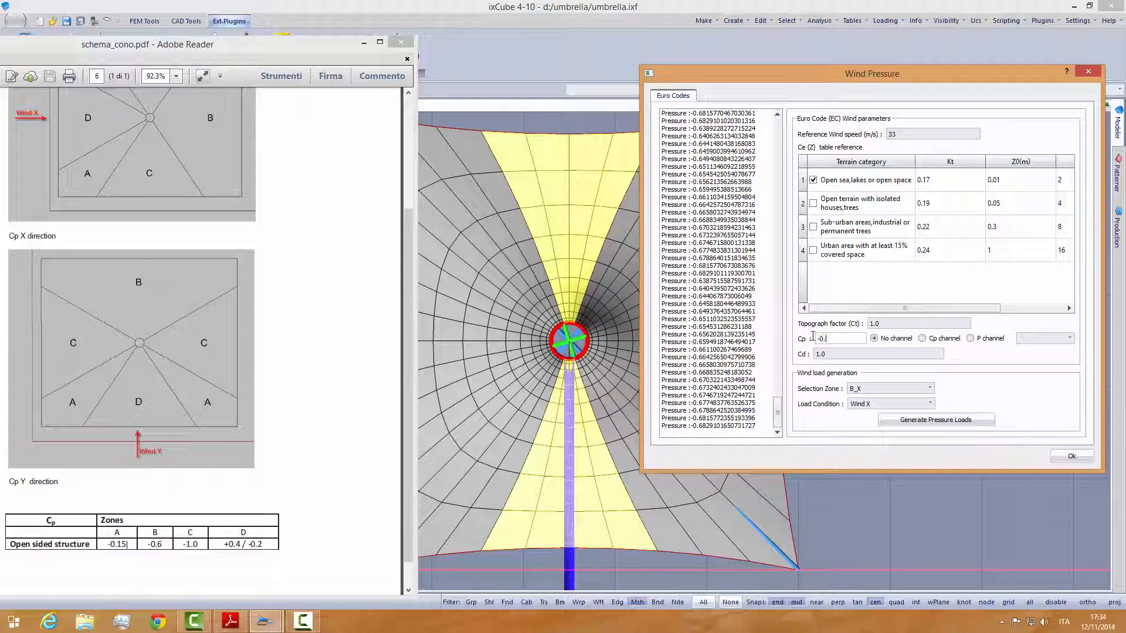
left_click(935, 420)
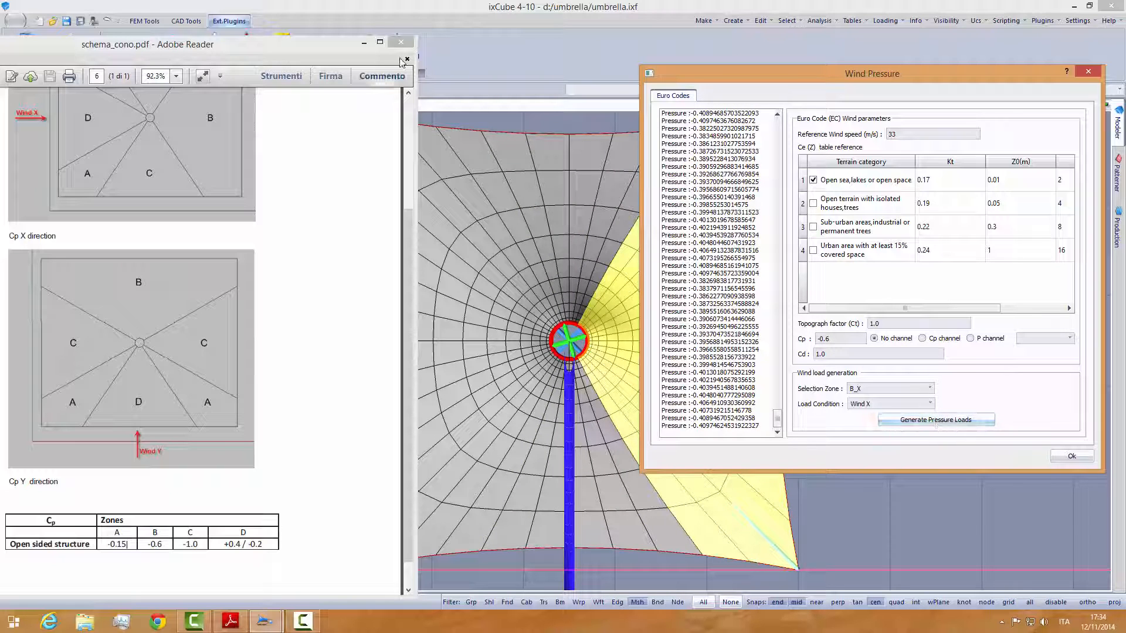
- Switch the wind load generation to load condition Wind Y and selection zone A_Y
left_click_drag(316, 43, 277, 21)
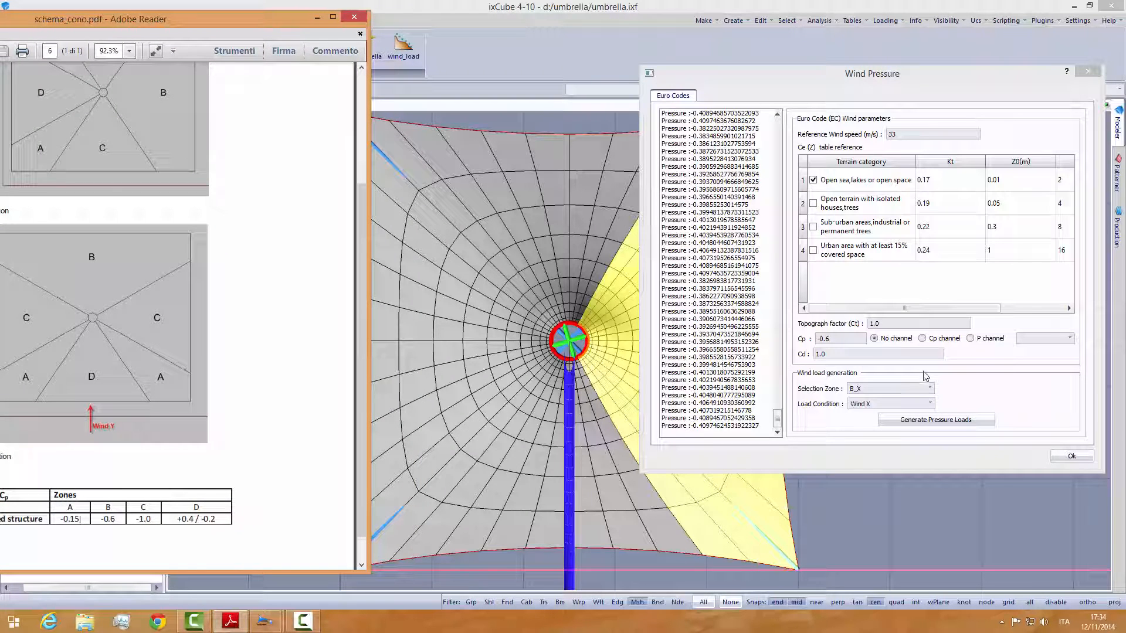
left_click(932, 405)
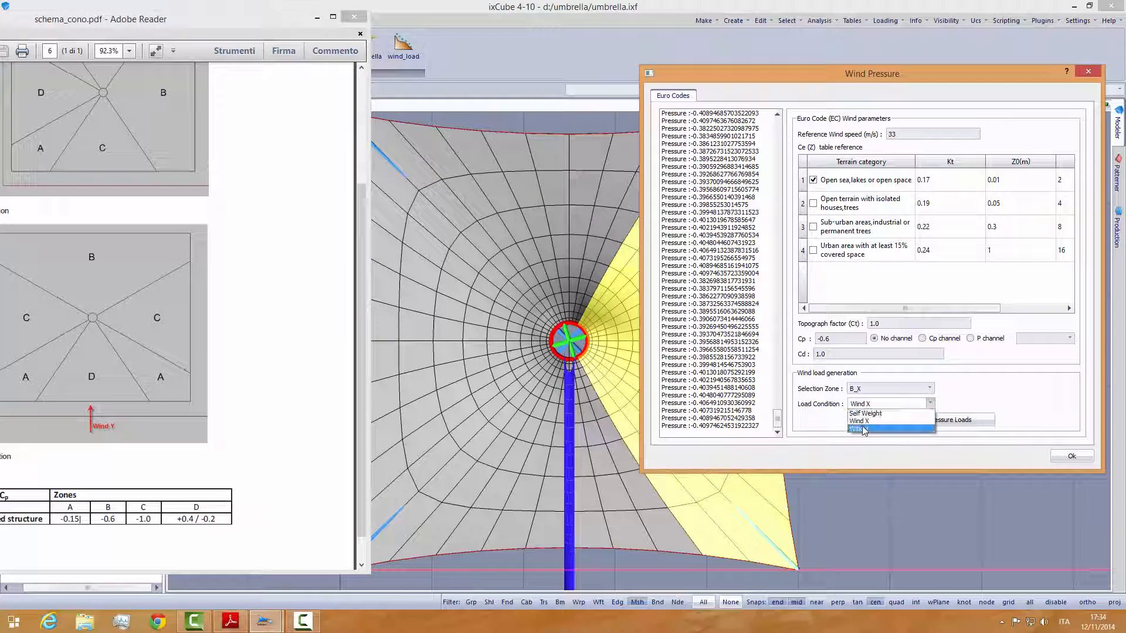
left_click(857, 422)
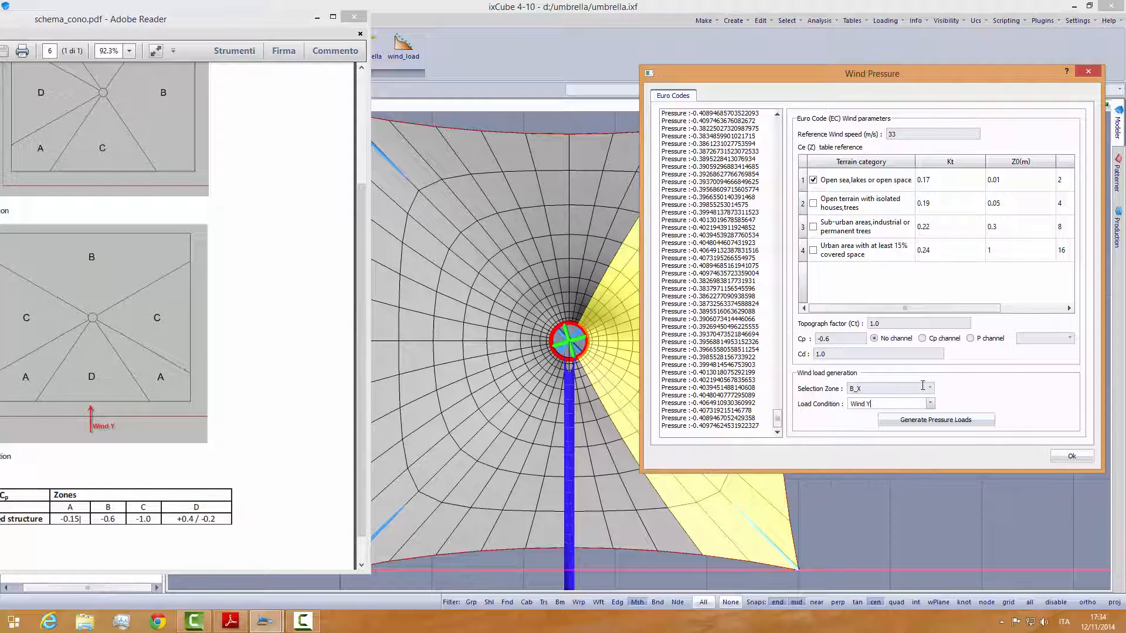
left_click(930, 388)
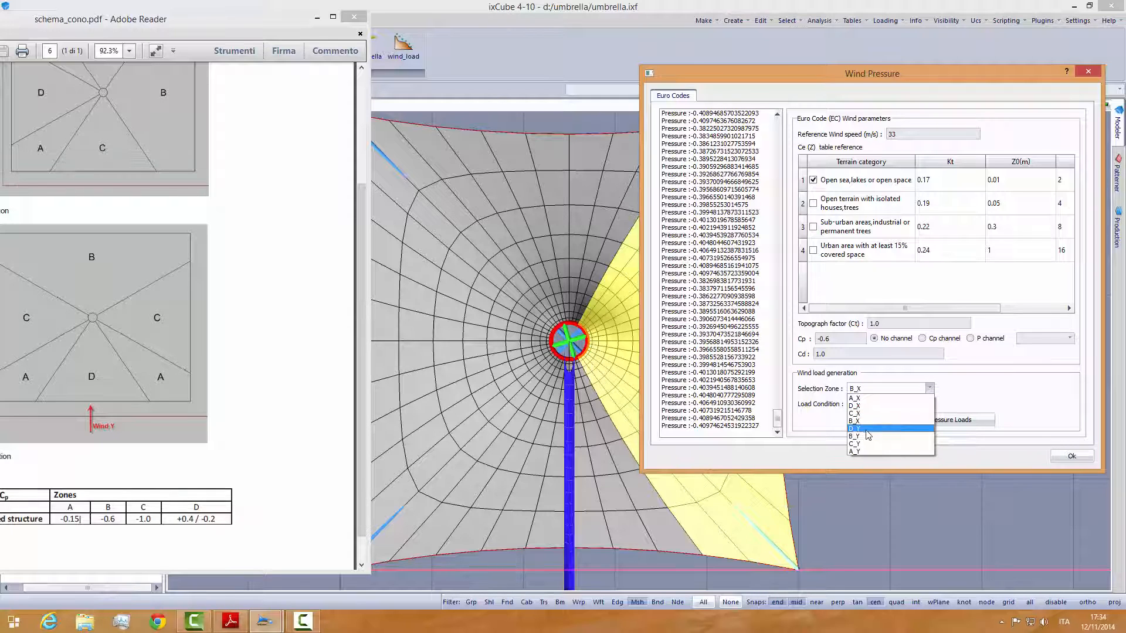
left_click(862, 451)
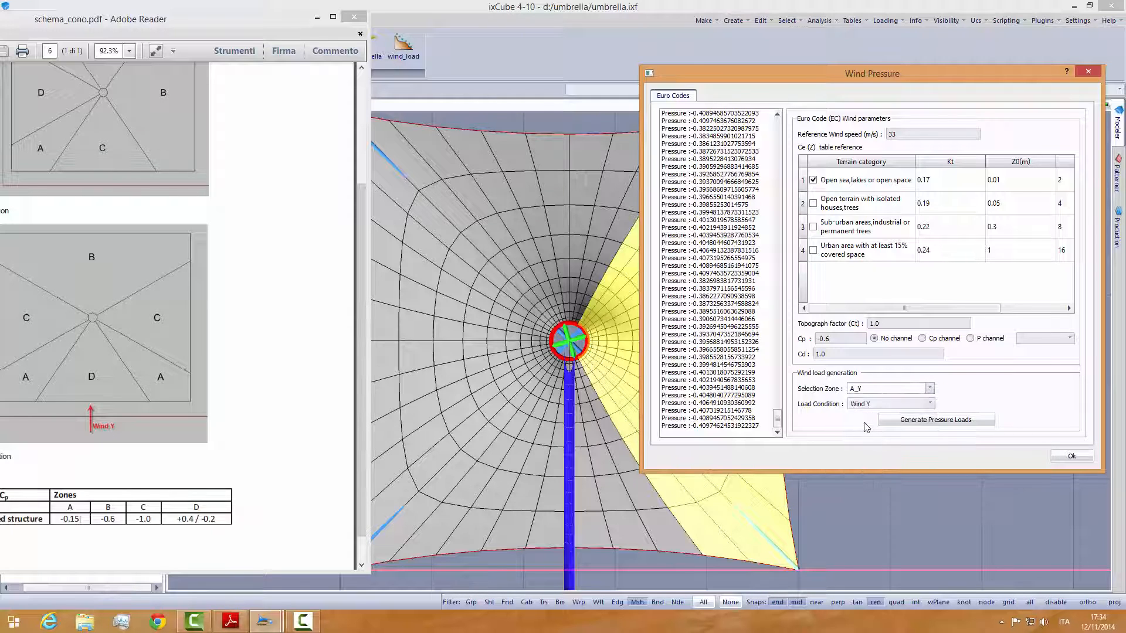
- Check zone A's Cp in the PDF table, set Cp to -0.15 and generate the Wind Y pressure loads on A_Y
left_click_drag(186, 25, 303, 19)
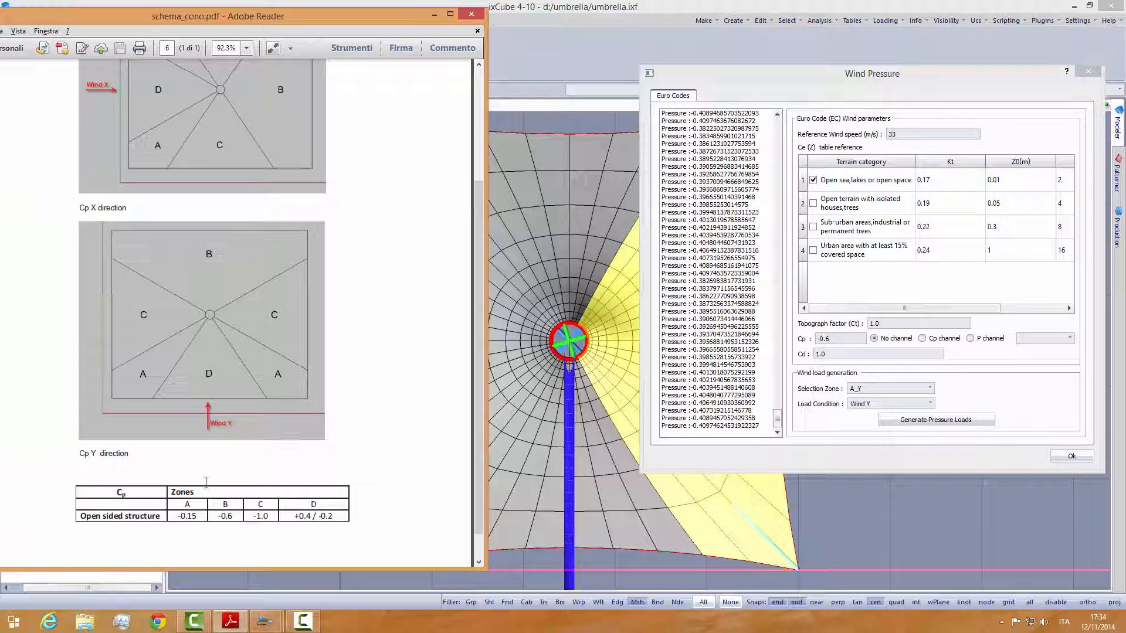
left_click_drag(180, 516, 198, 517)
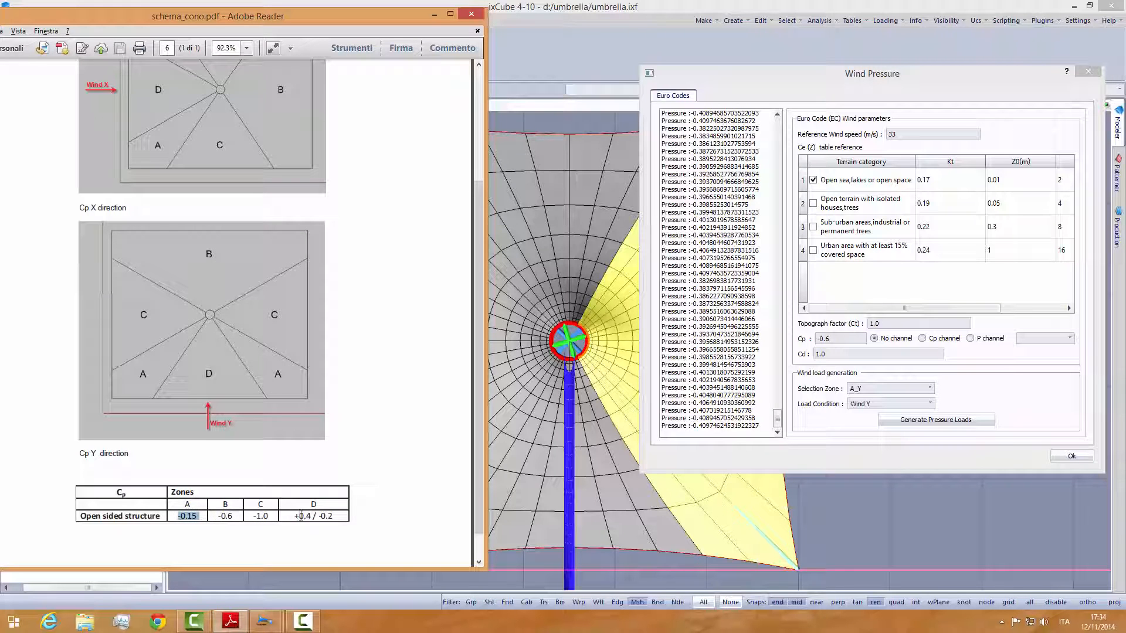
left_click(828, 339)
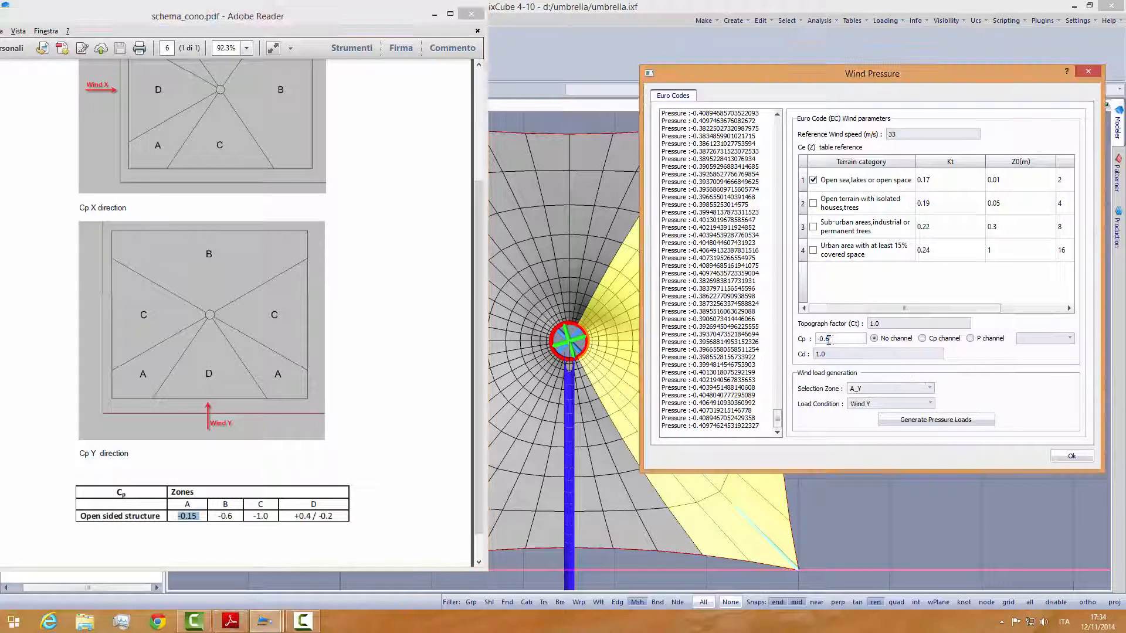
key("BackSpace")
type("15")
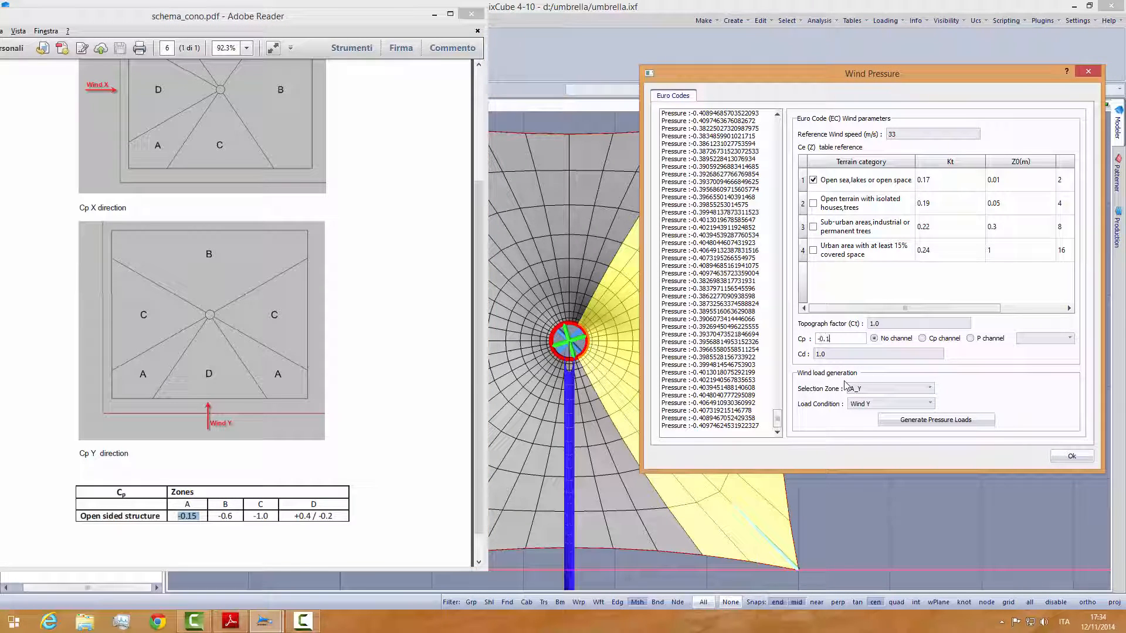
left_click(937, 421)
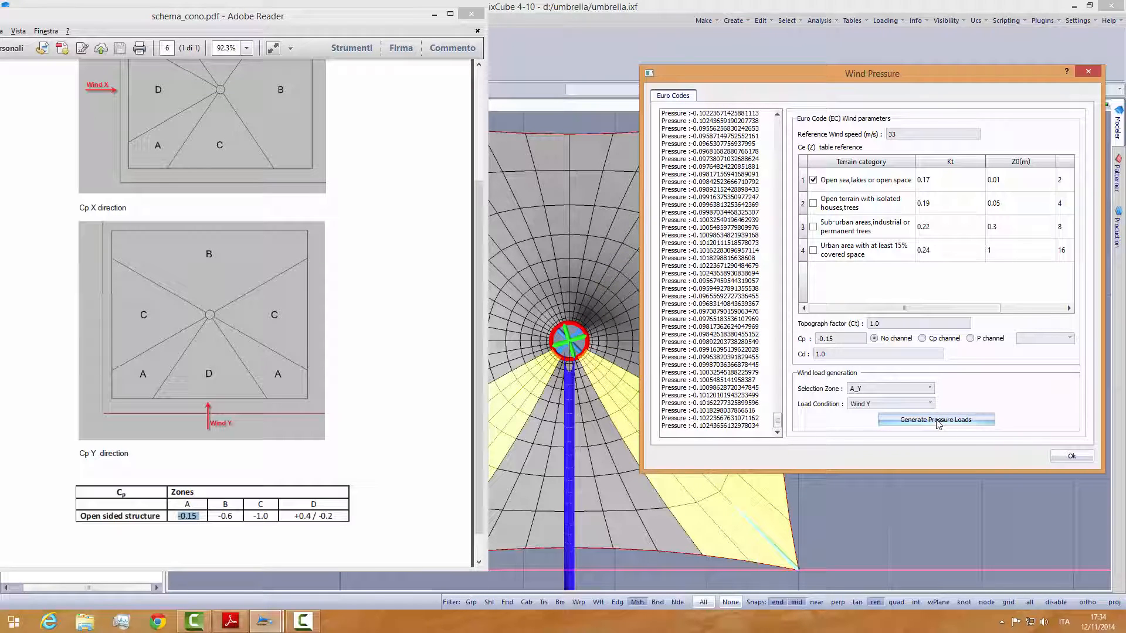
- Choose zone B_Y, set Cp to -0.6 and generate its Wind Y pressure loads
left_click(929, 388)
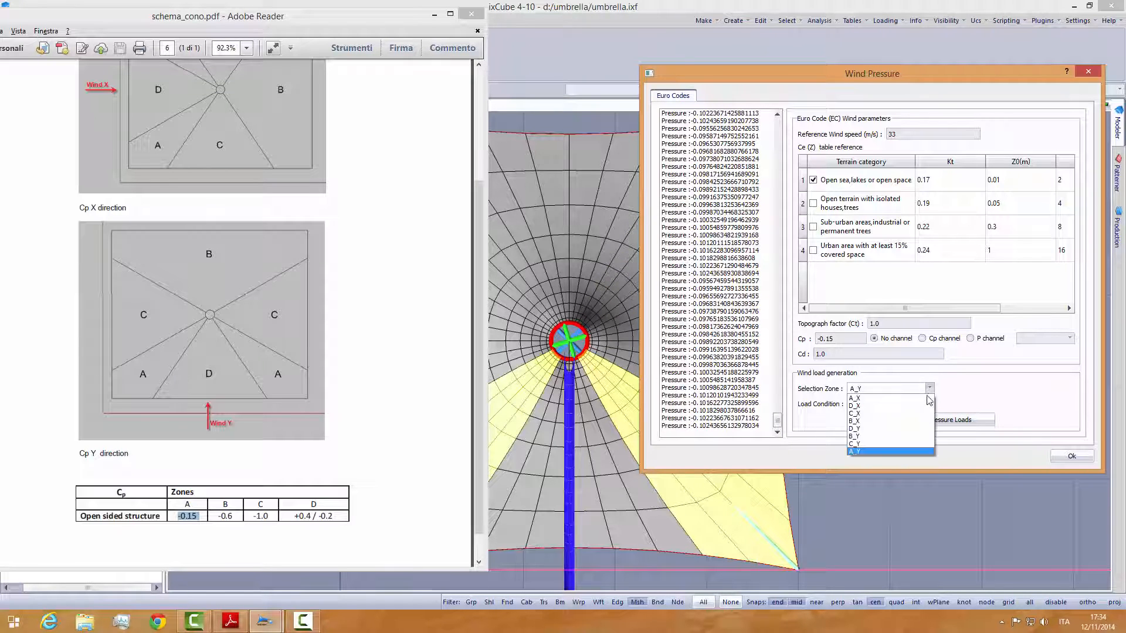
left_click(862, 437)
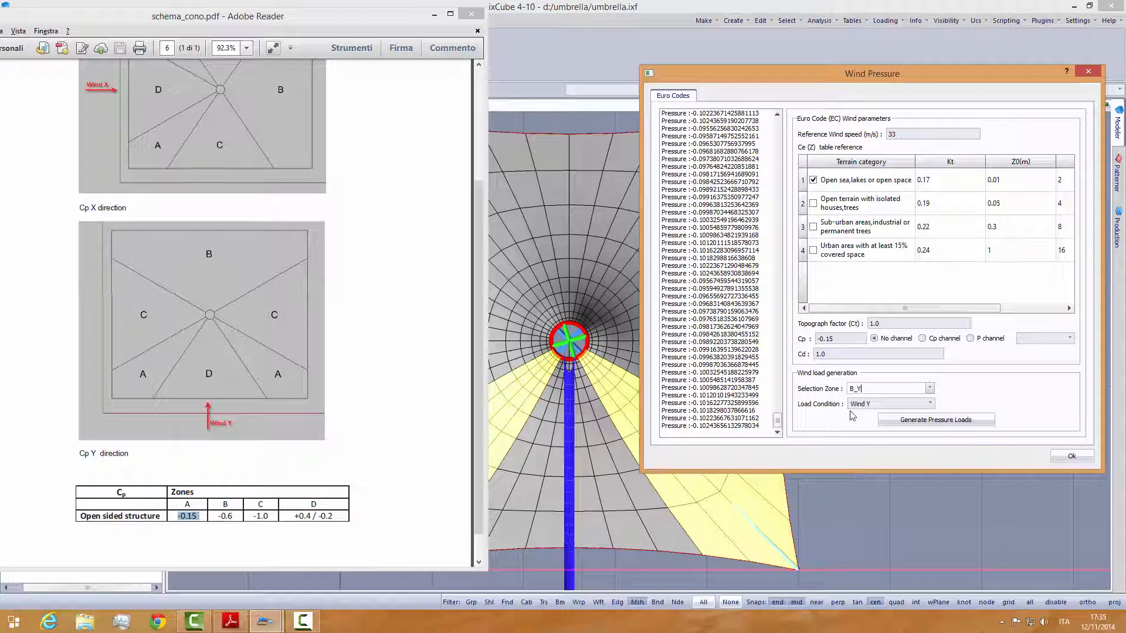
double_click(824, 339)
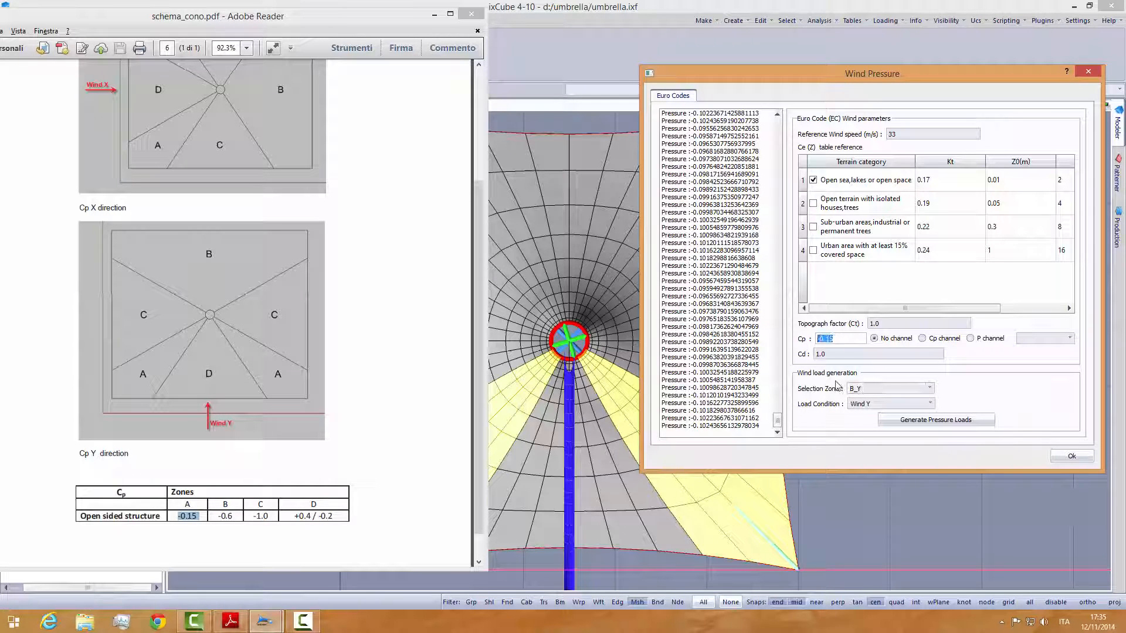
type("-")
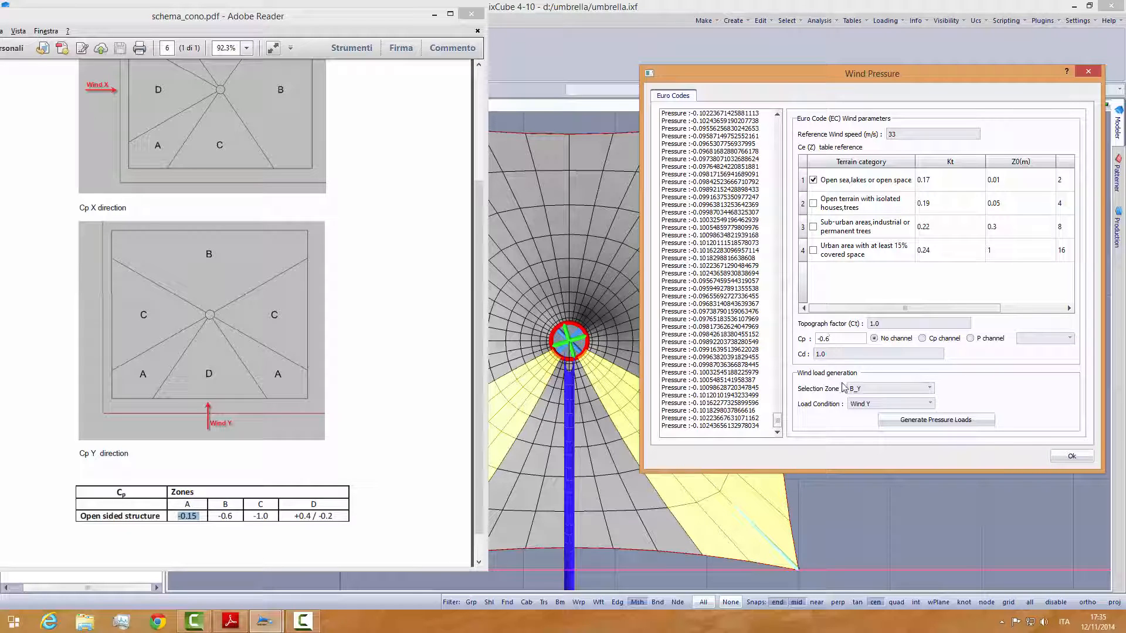
left_click(909, 420)
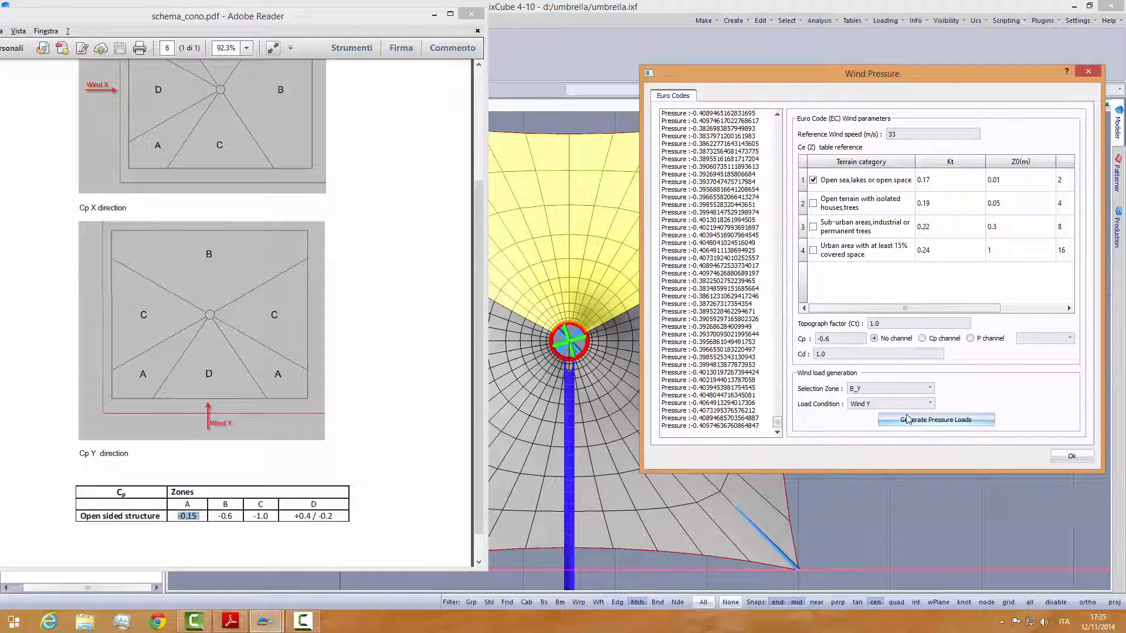
- Choose zone C_Y, set Cp to -1.0 and generate its Wind Y pressure loads
left_click(882, 388)
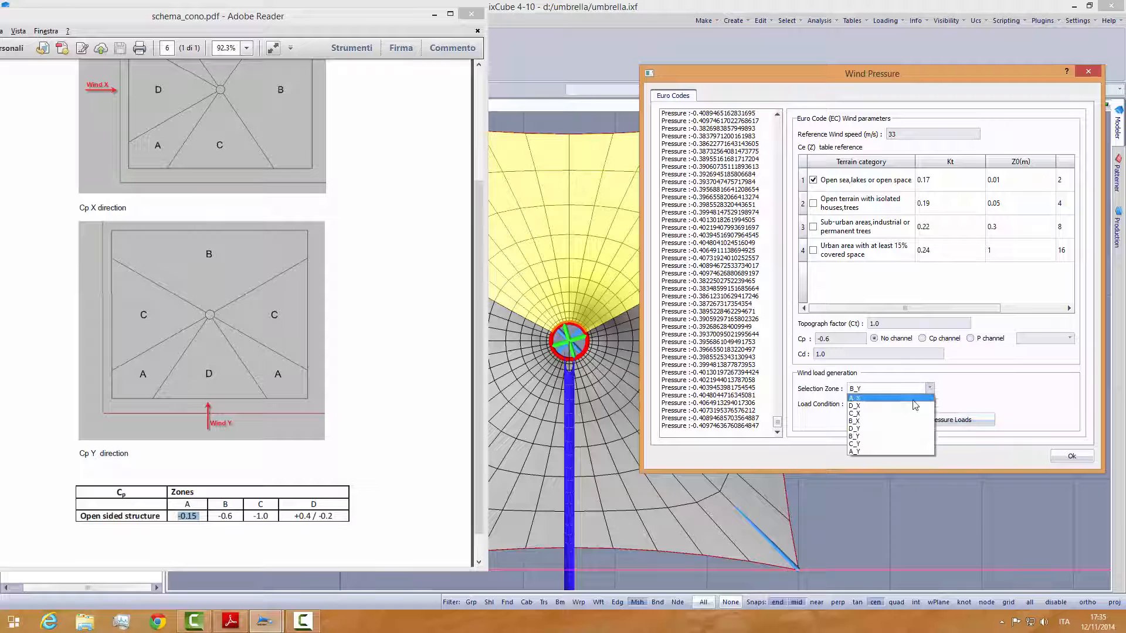
left_click(866, 445)
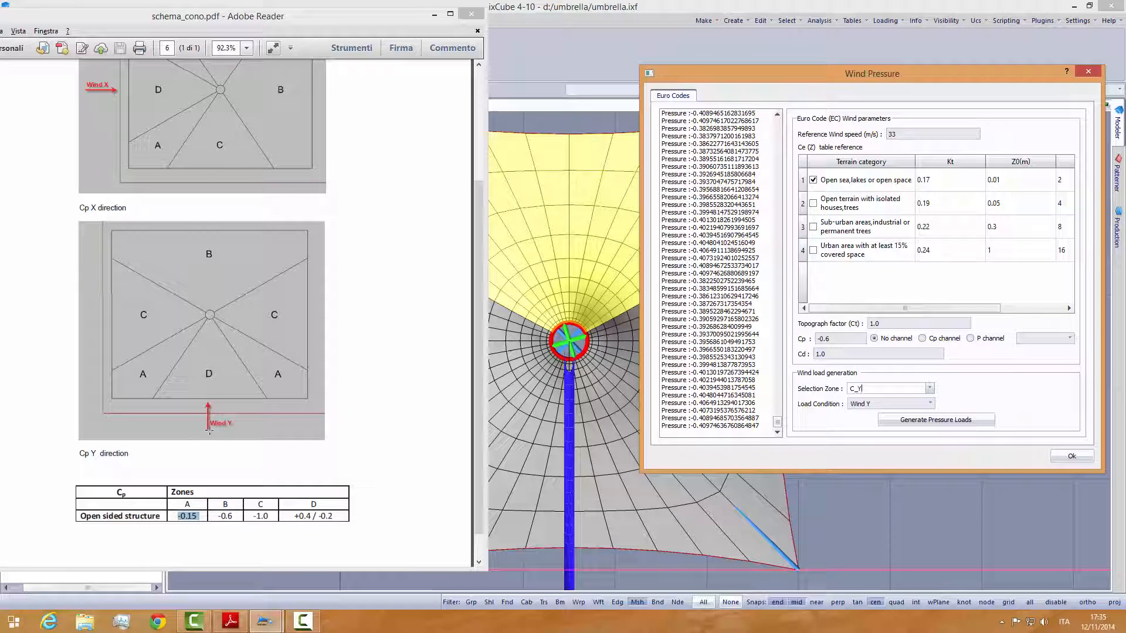
left_click_drag(833, 339, 814, 341)
type("-")
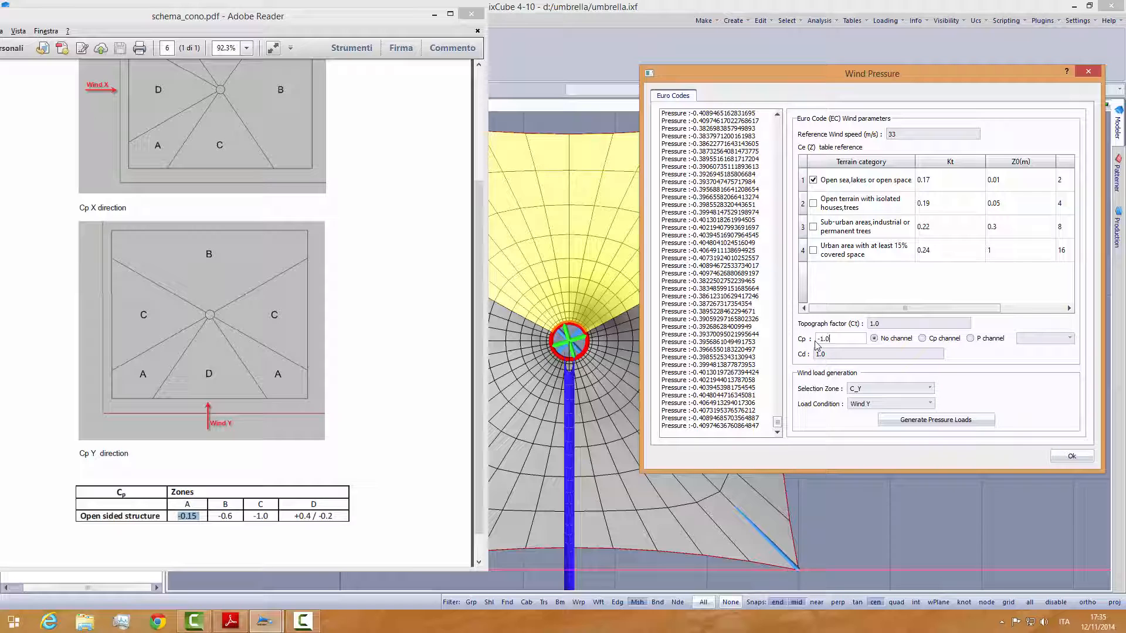
left_click(902, 422)
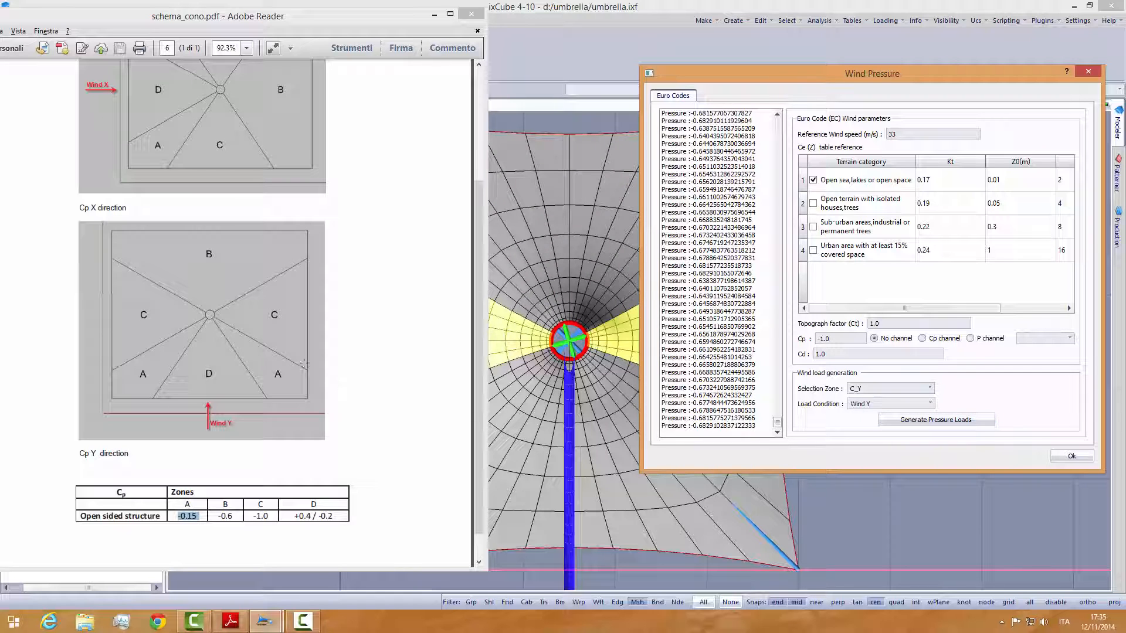
- Choose zone D_Y, set Cp to 0.4 and generate its Wind Y pressure loads
left_click(877, 389)
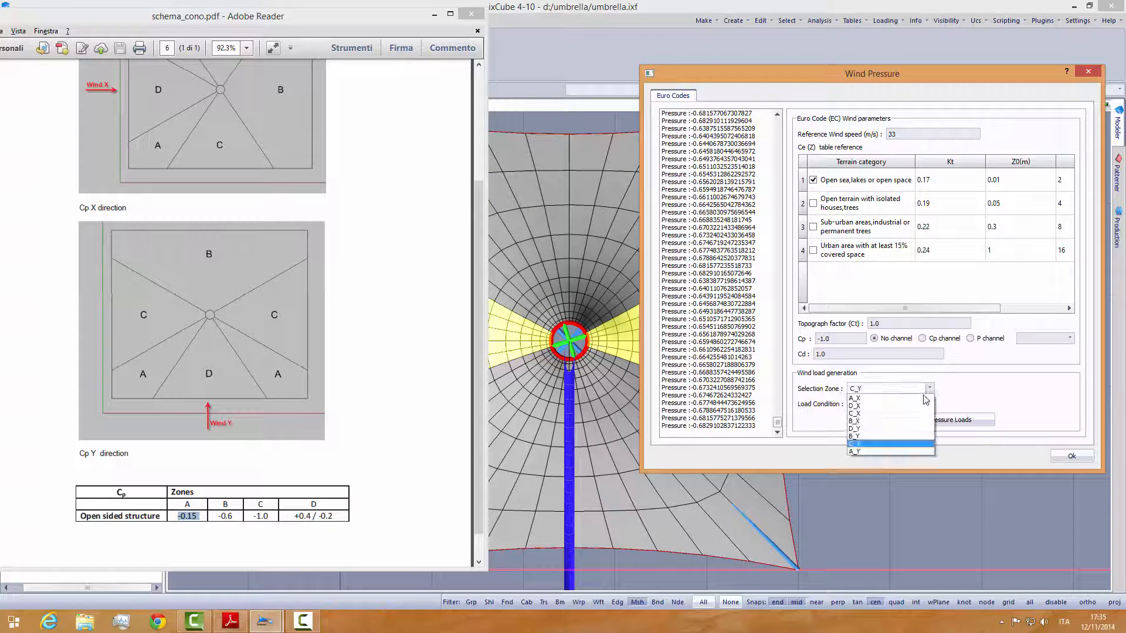
left_click(858, 428)
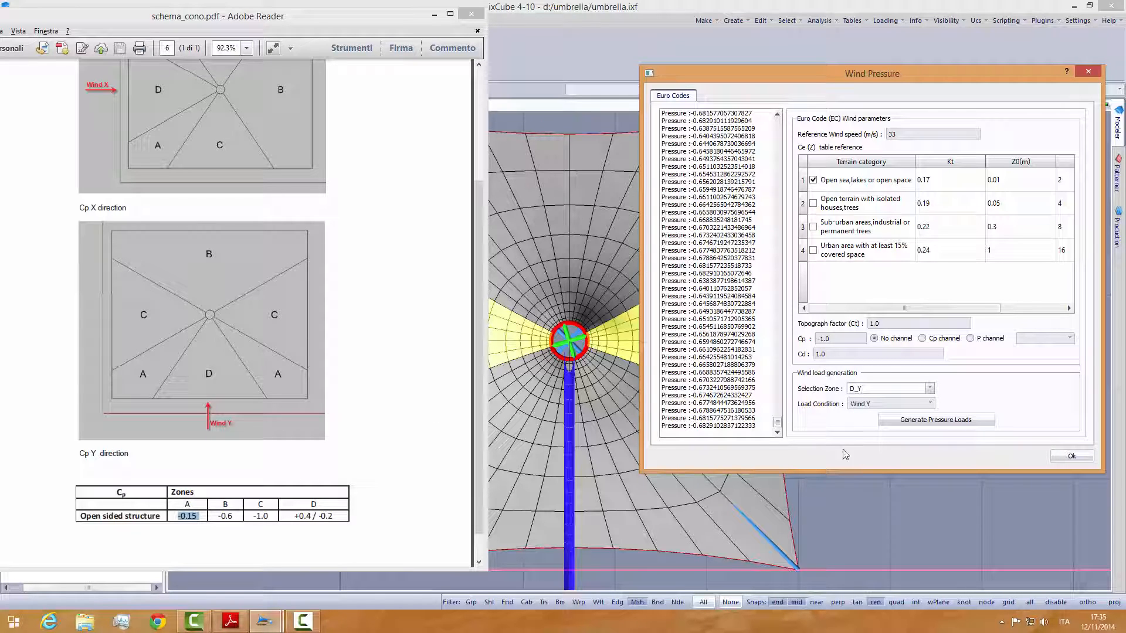
left_click(833, 339)
left_click_drag(833, 339, 817, 339)
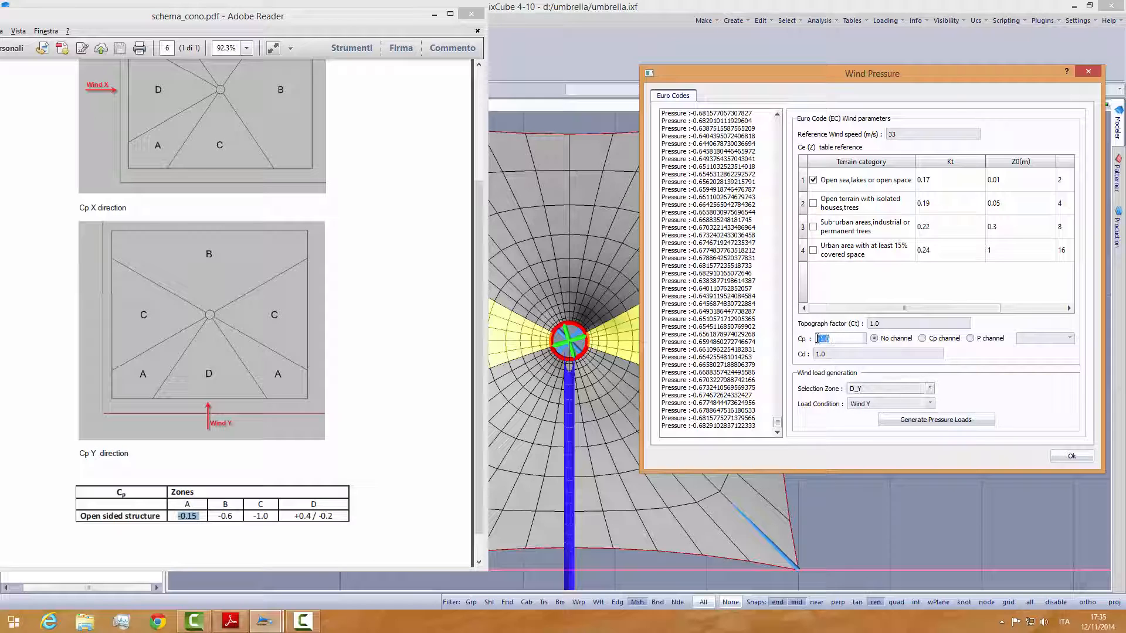
type("0.4")
left_click(962, 421)
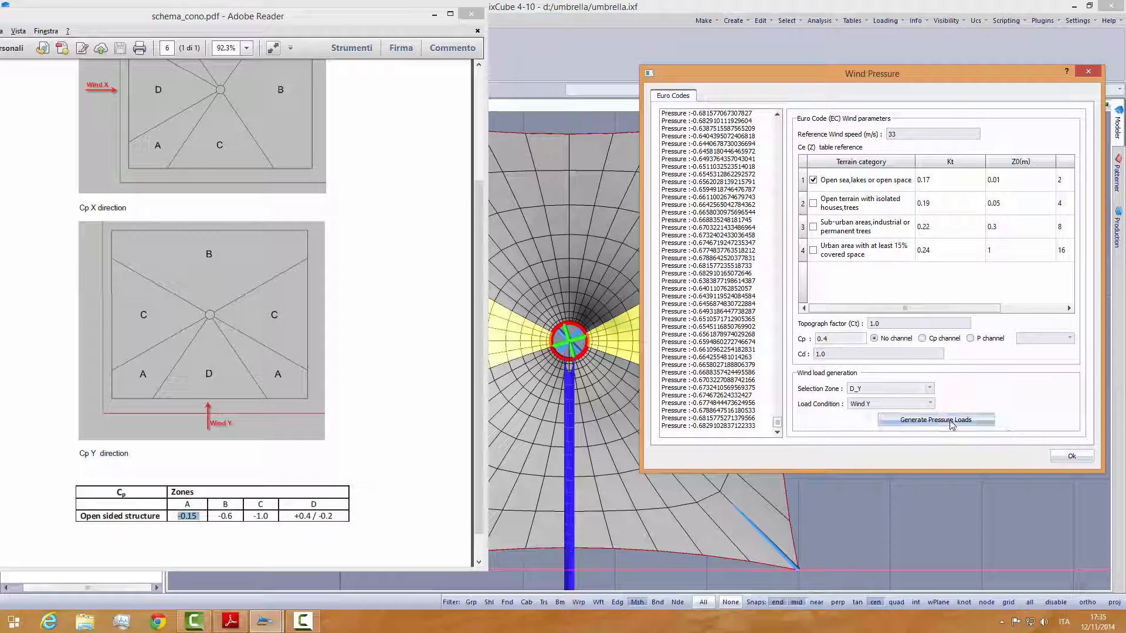
- Close the Wind Pressure dialog and the Cp scheme PDF, and save the umbrella model
left_click(1072, 456)
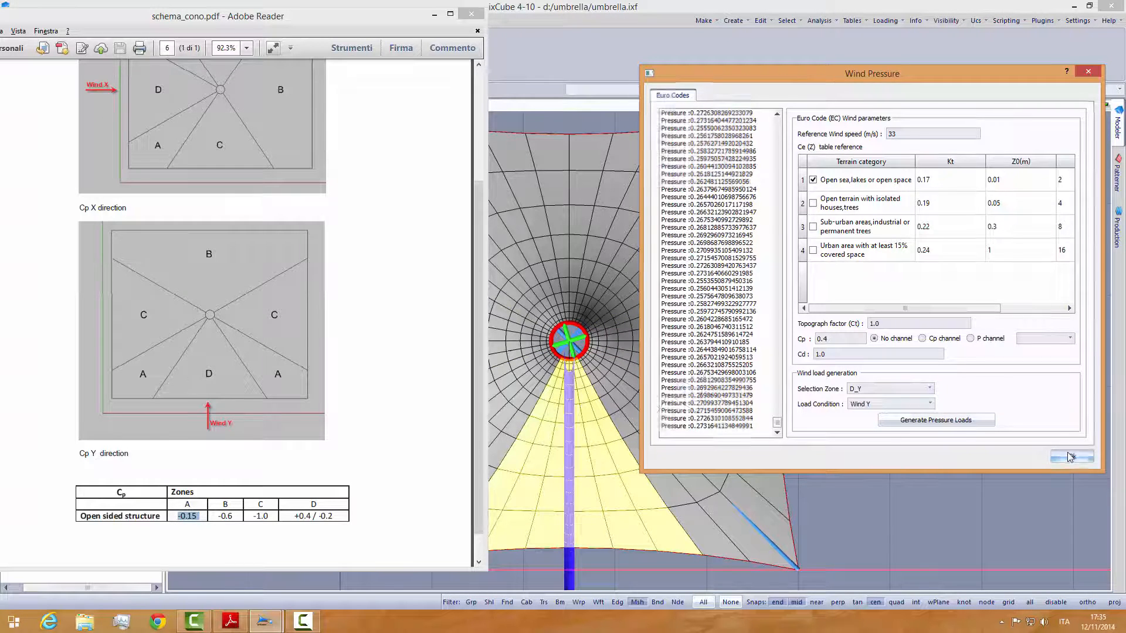
left_click(472, 14)
left_click(192, 22)
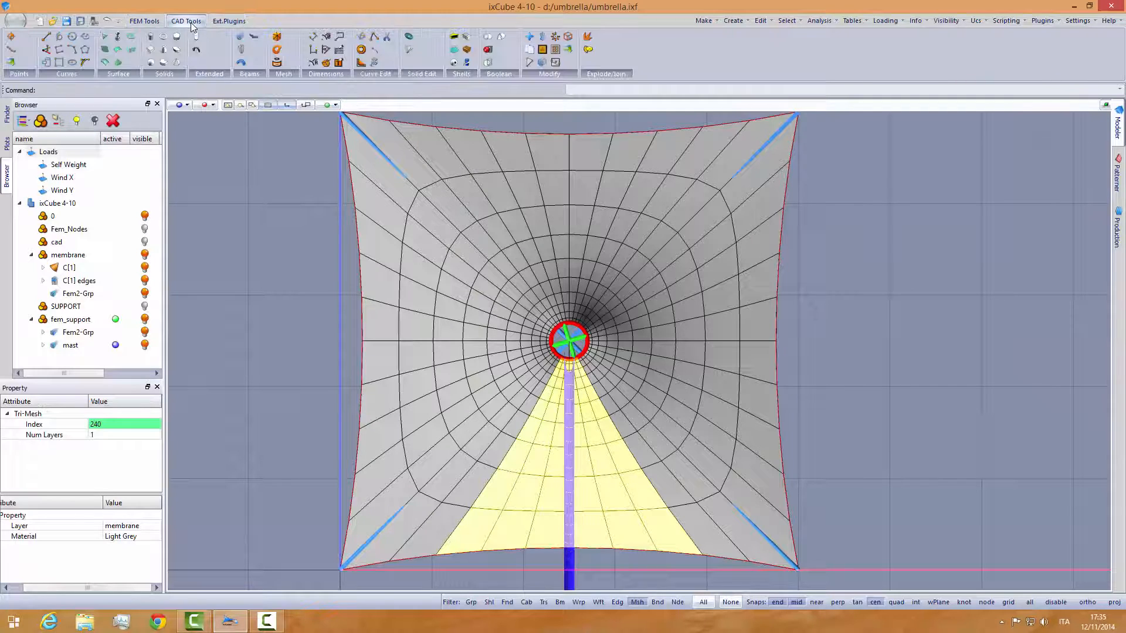
left_click(136, 22)
left_click(15, 21)
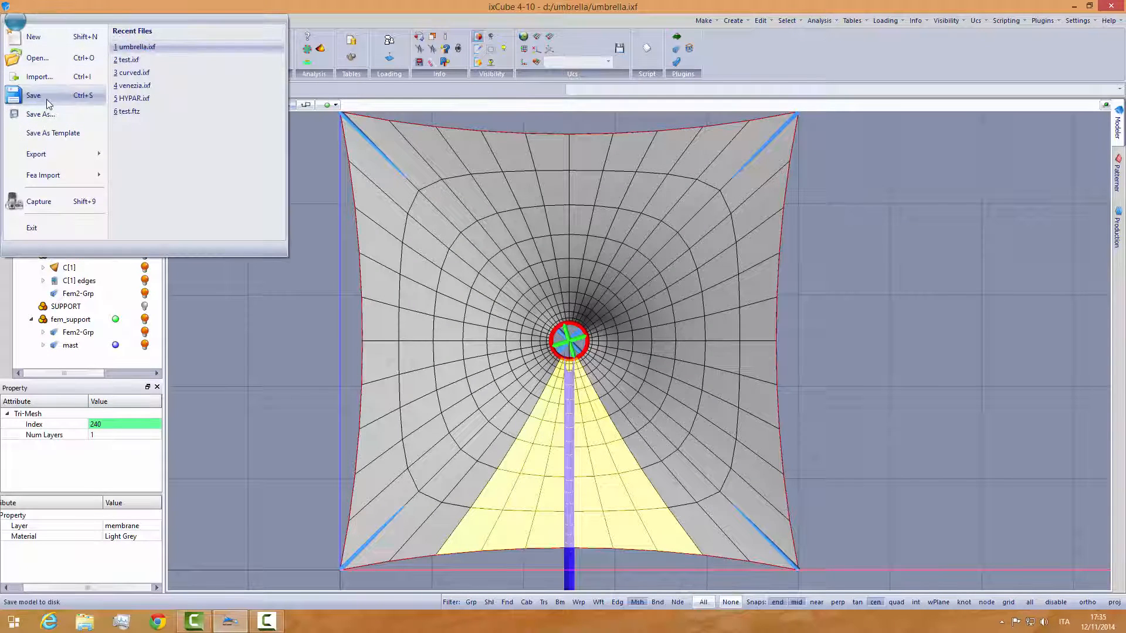
left_click(47, 98)
left_click(236, 202)
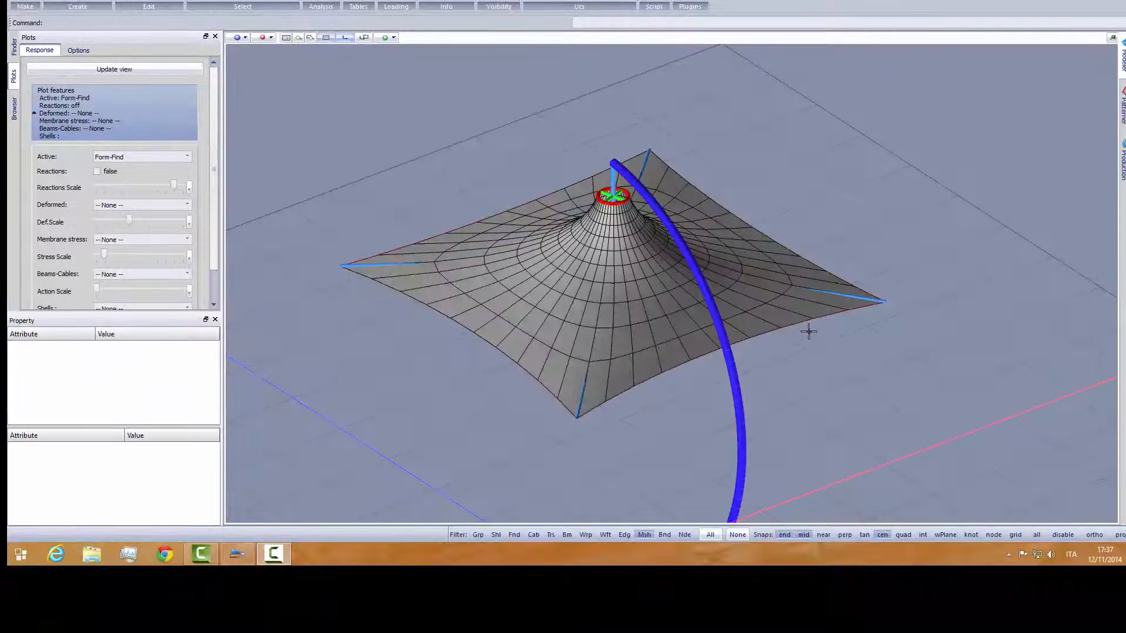
- Show the Browser tree of loads and layers, and make it taller
middle_click_drag(643, 272, 629, 299)
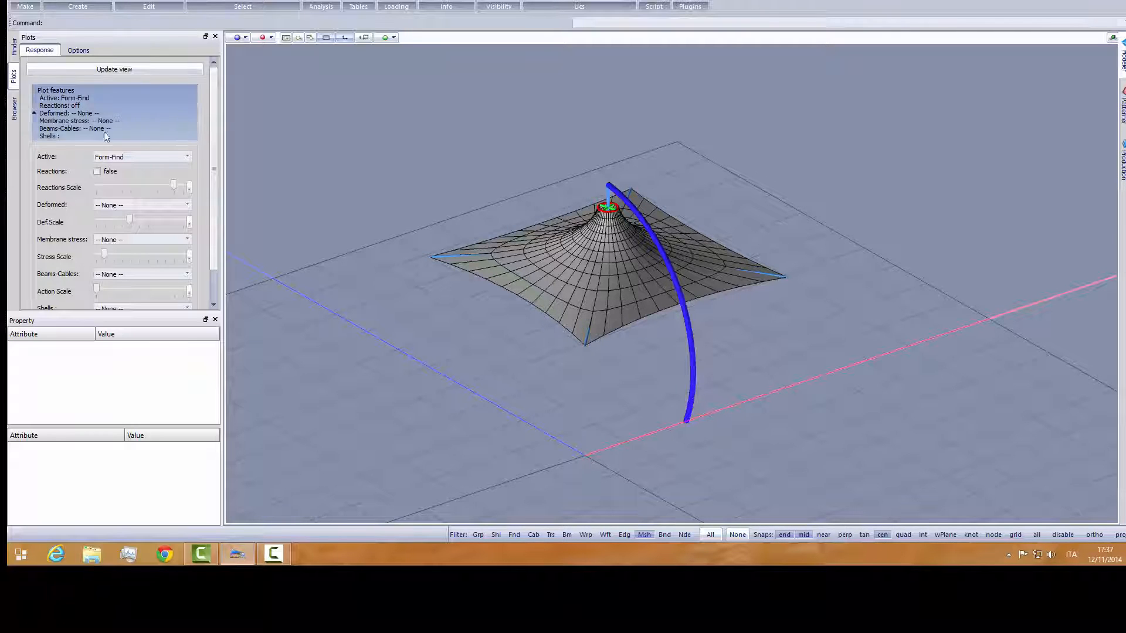
left_click(14, 109)
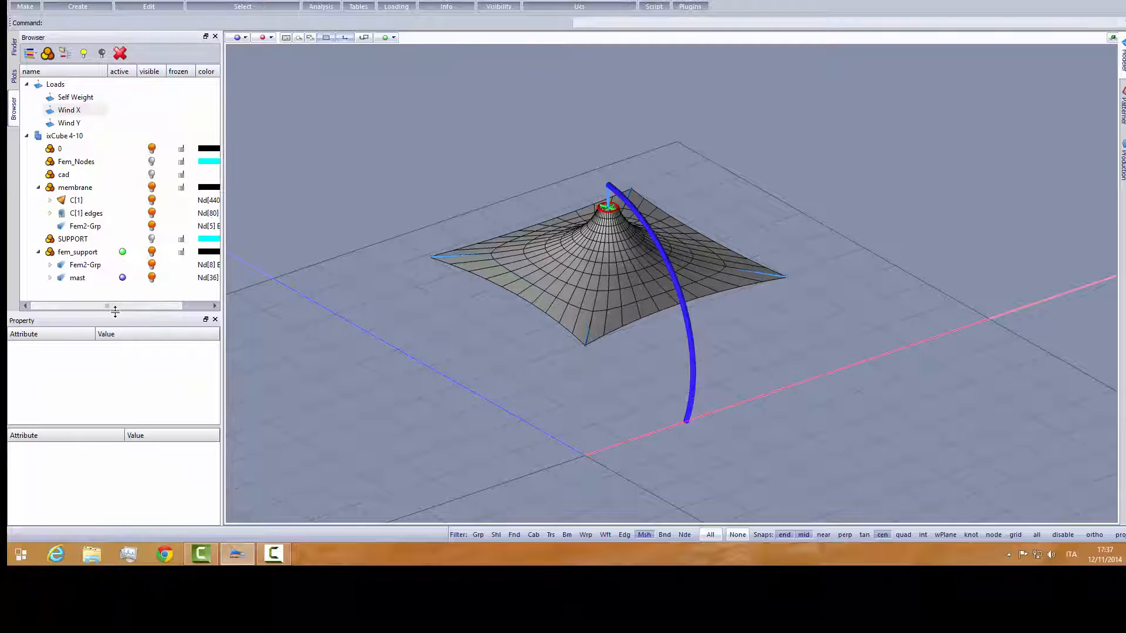
left_click_drag(115, 322, 115, 346)
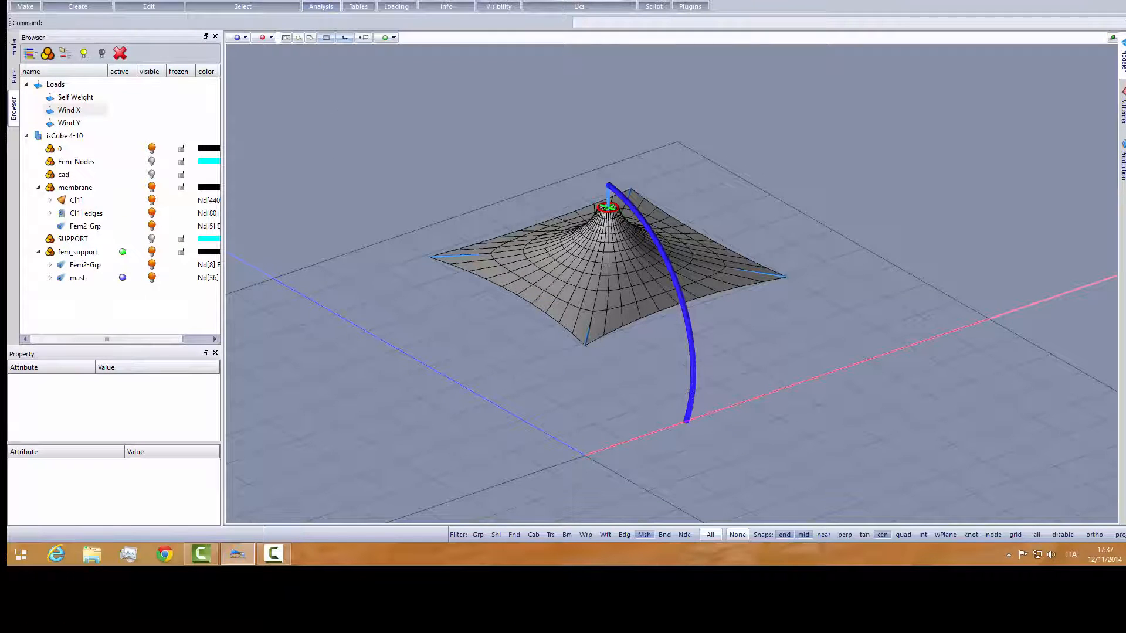
- Open the load cases in the analysis settings, widen the dialog and add four load combinations
left_click(320, 7)
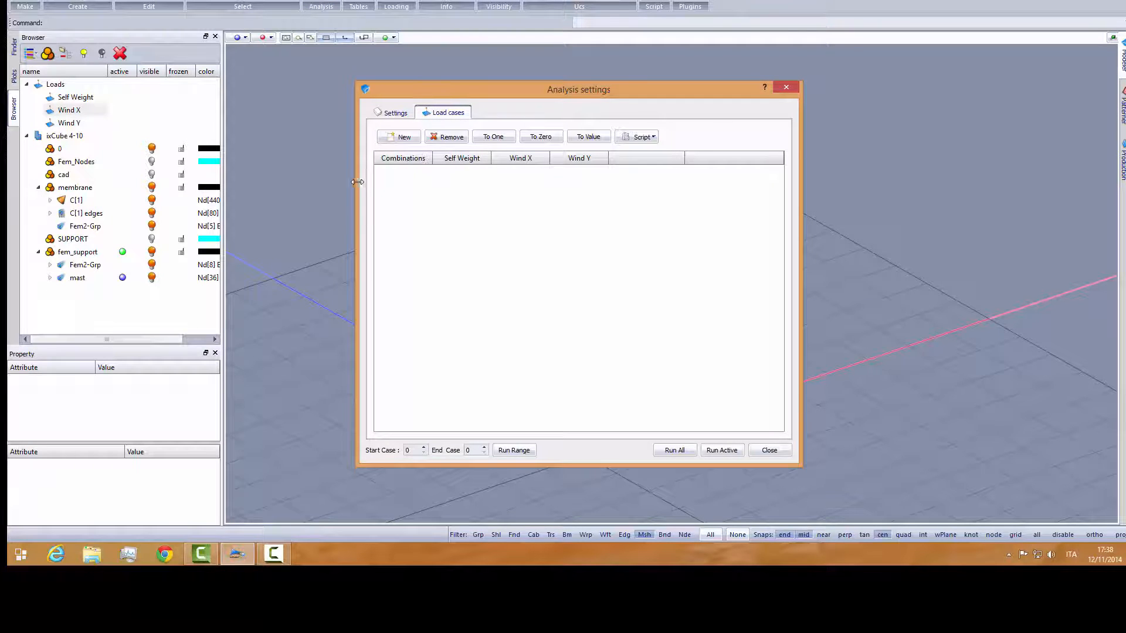
left_click_drag(359, 187, 248, 187)
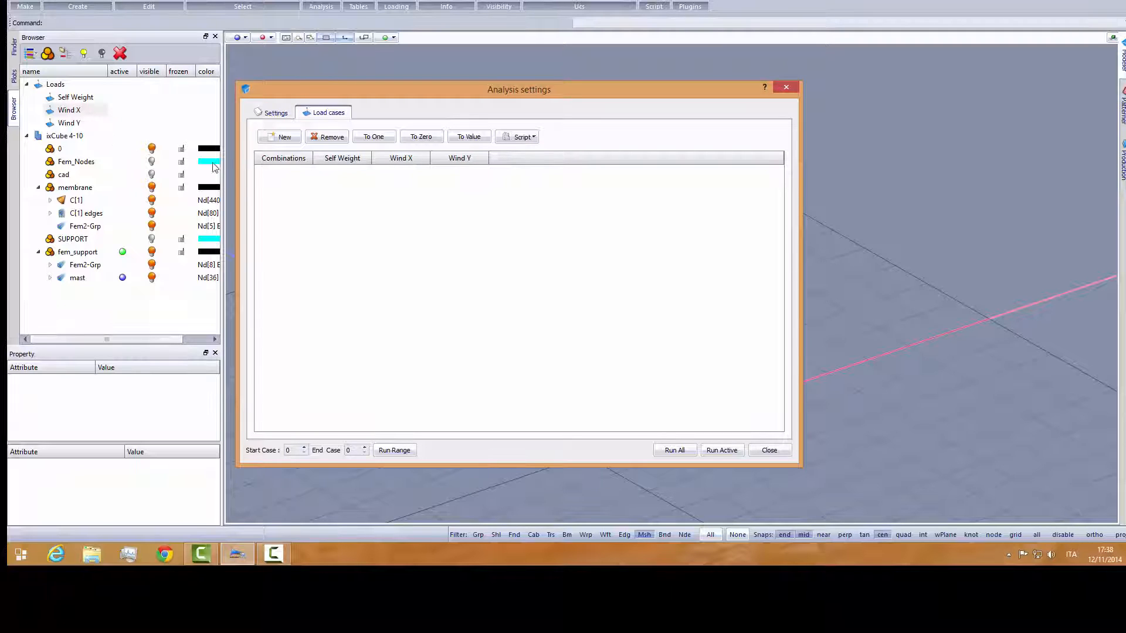
left_click(281, 140)
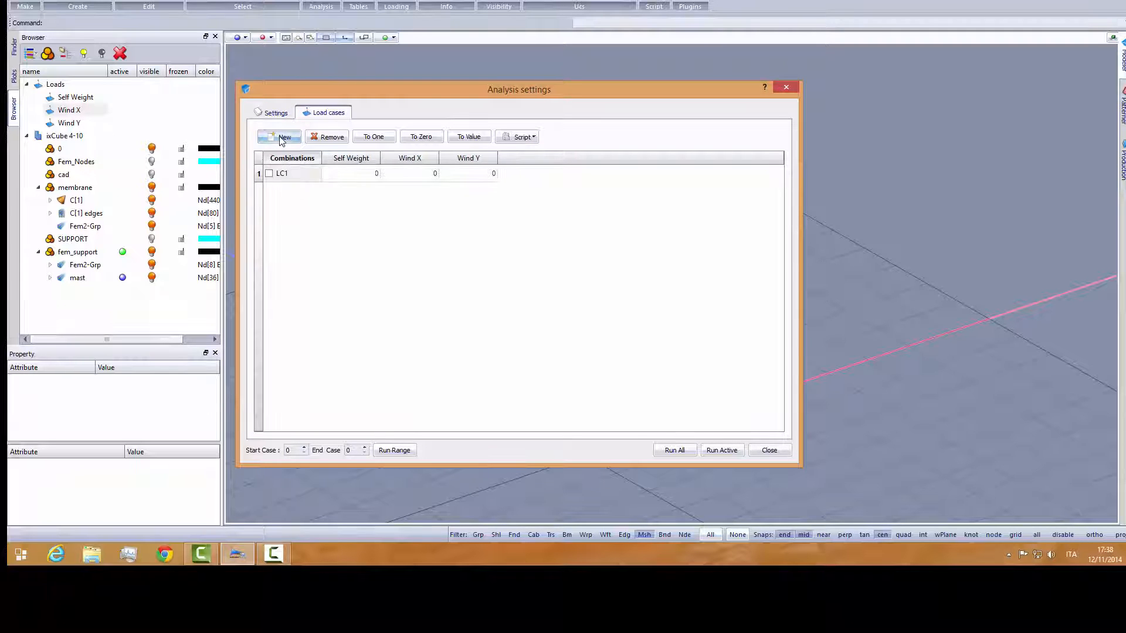
left_click(281, 140)
left_click(281, 139)
left_click(281, 139)
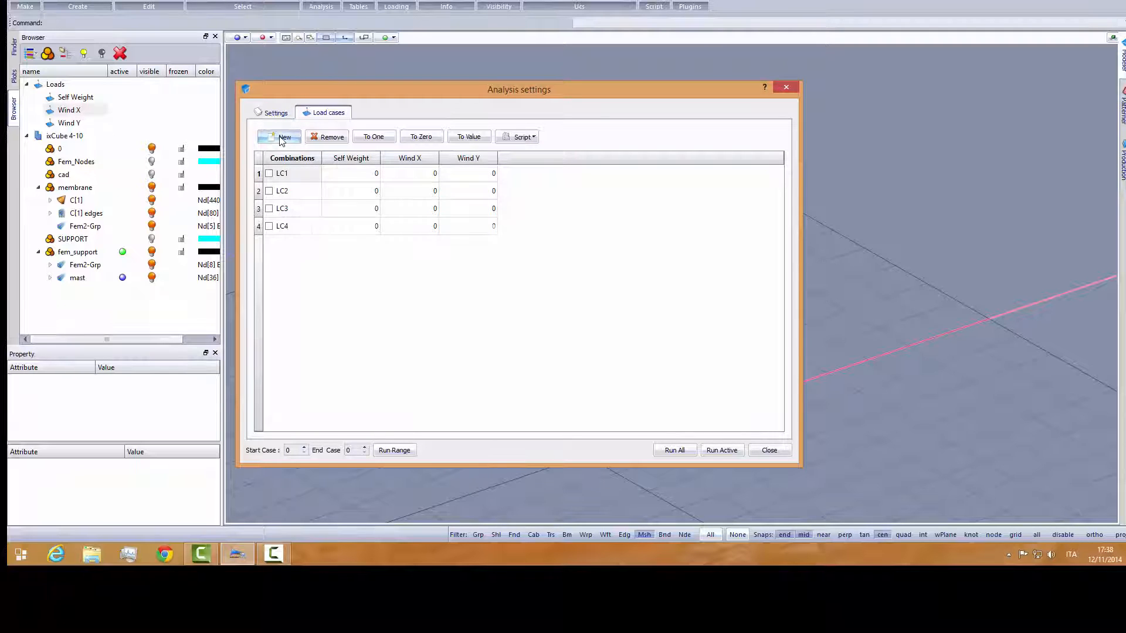
- Set the Self Weight factor to 1 for LC1 and LC2, and to 1.35 for LC3 and LC4
double_click(364, 174)
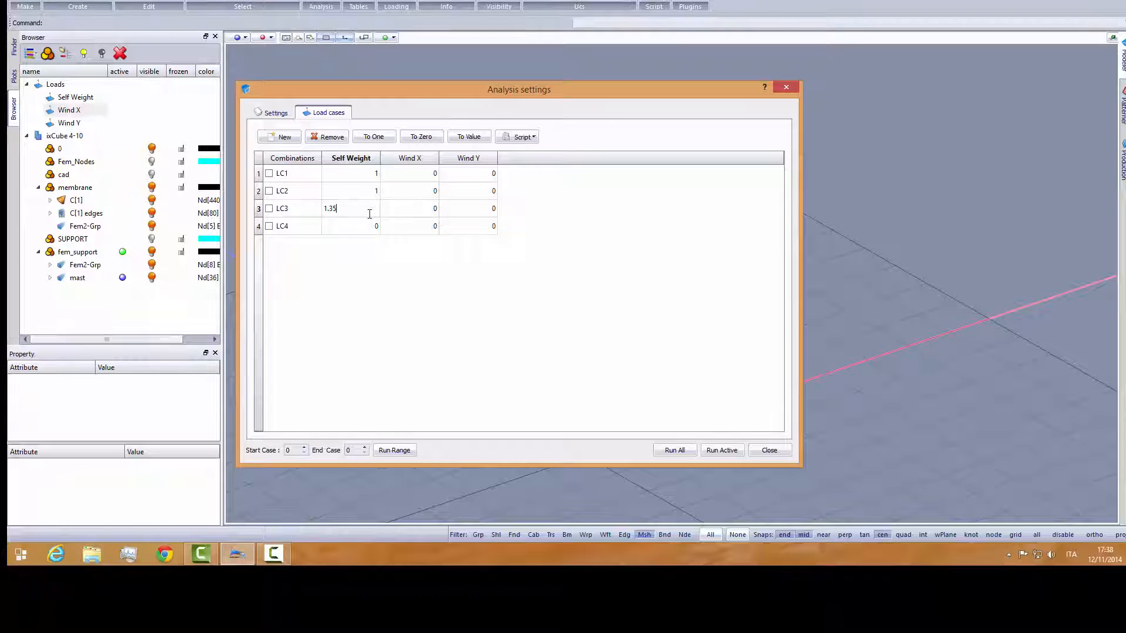
double_click(351, 226)
type("1.35")
- Set the Wind X factor to 1.5 for LC1 and LC3, and the Wind Y factor to 1.5 for LC2 and LC4
double_click(424, 174)
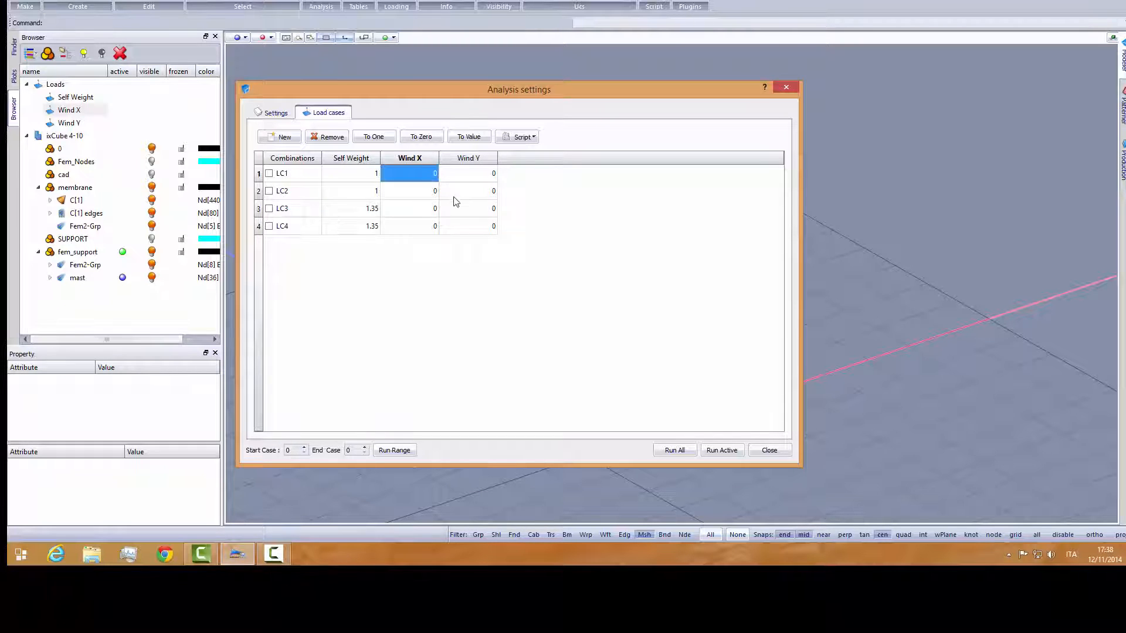
type("1.5")
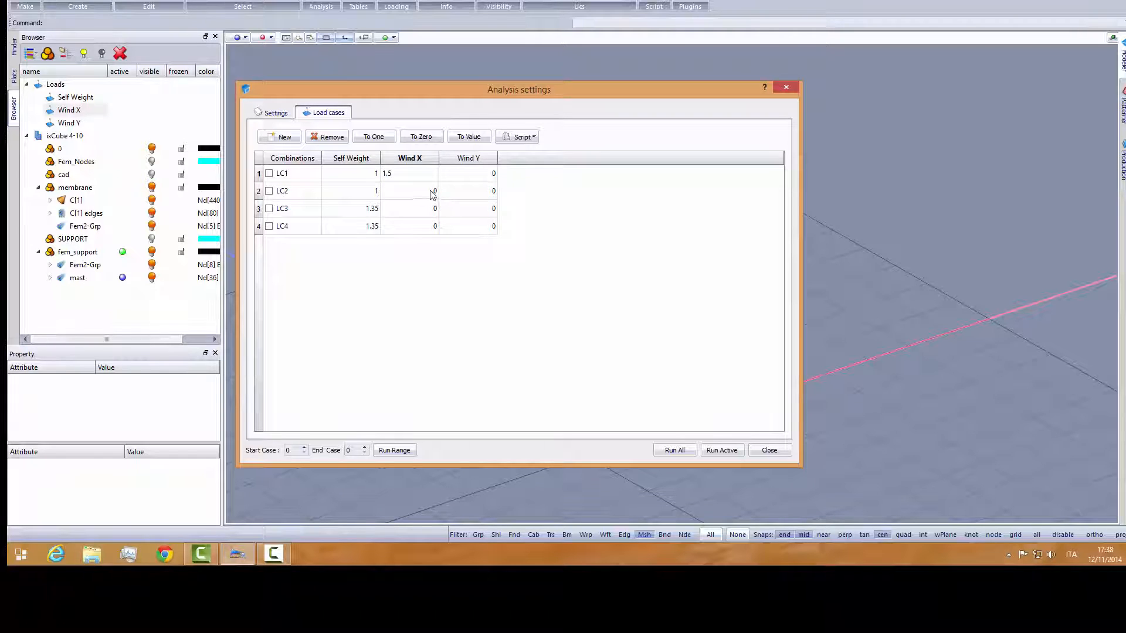
left_click(429, 195)
double_click(482, 199)
double_click(432, 212)
double_click(470, 229)
type("1.5")
left_click(464, 270)
- Set the energy and forces convergence of the static nonlinear analysis to 0.1
left_click(278, 113)
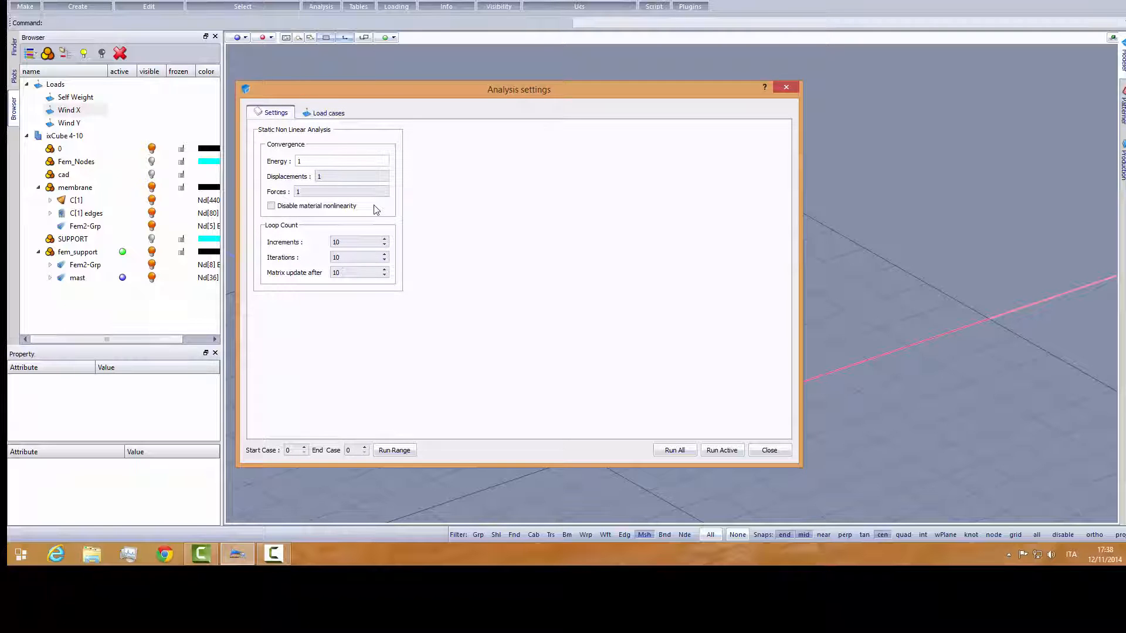
left_click(297, 164)
left_click(328, 179)
double_click(298, 161)
double_click(304, 191)
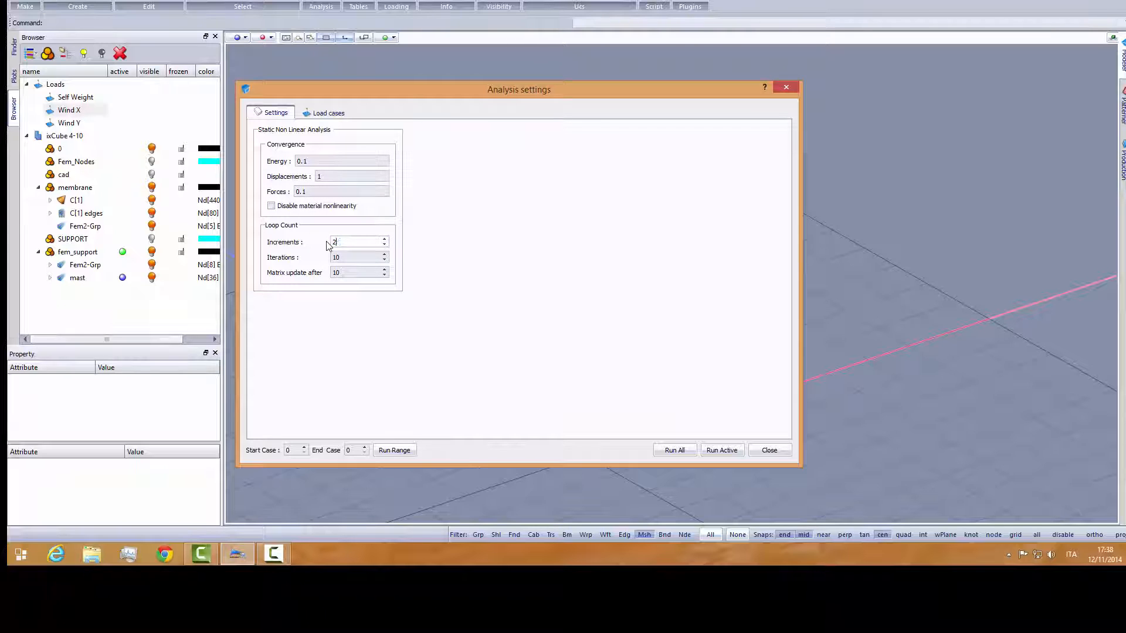
- Set the loop count to 25 increments and 25 iterations, and run the analysis for all load cases
left_click_drag(344, 256, 327, 260)
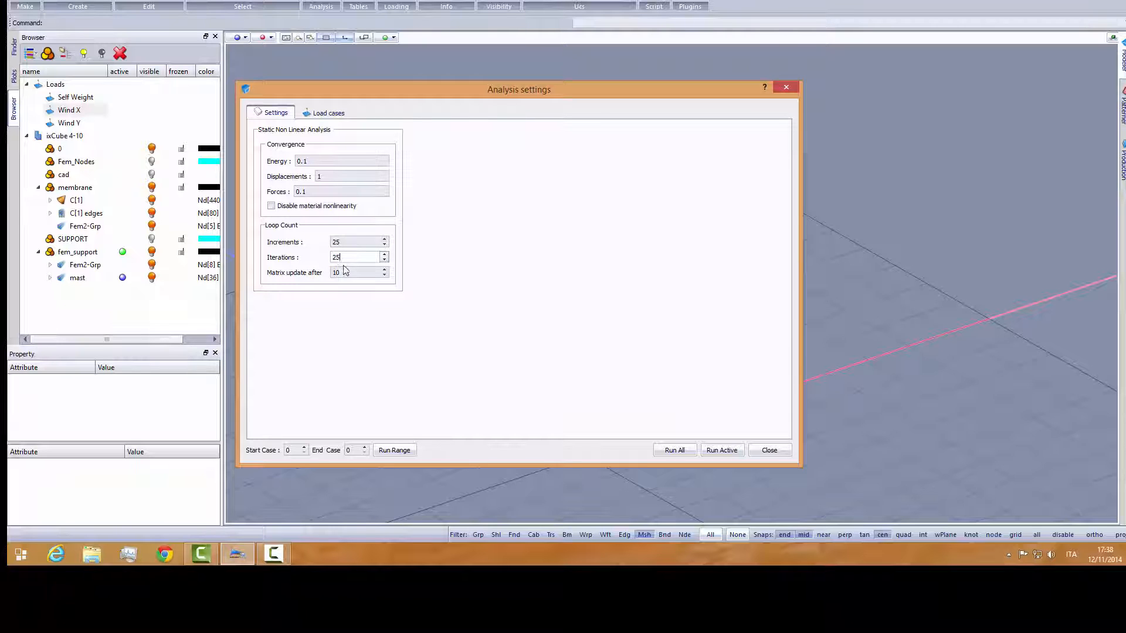
left_click(674, 451)
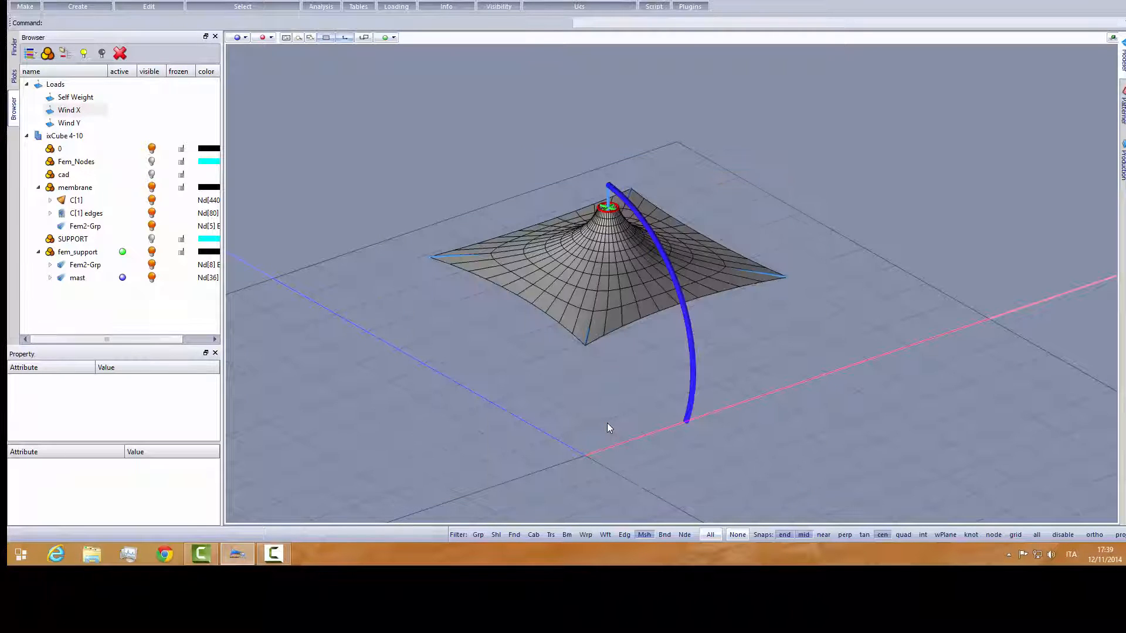
middle_click_drag(551, 391, 591, 400)
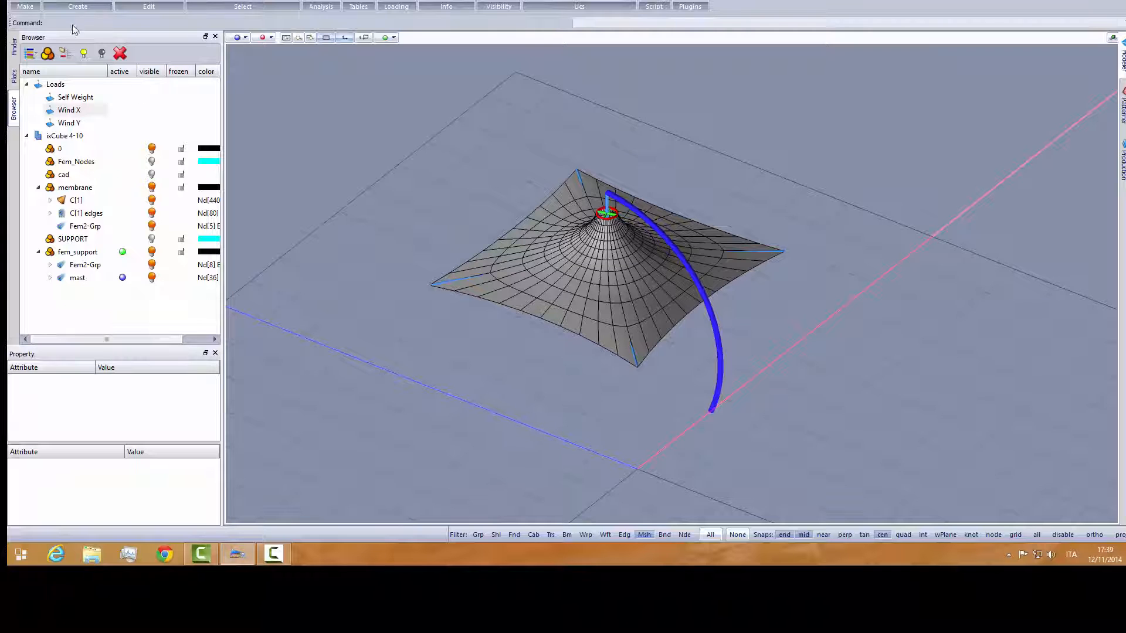
- Widen the Browser panel, show the Plots response settings and open the choice of active result
left_click(21, 0)
left_click(42, 28)
left_click_drag(233, 130, 247, 129)
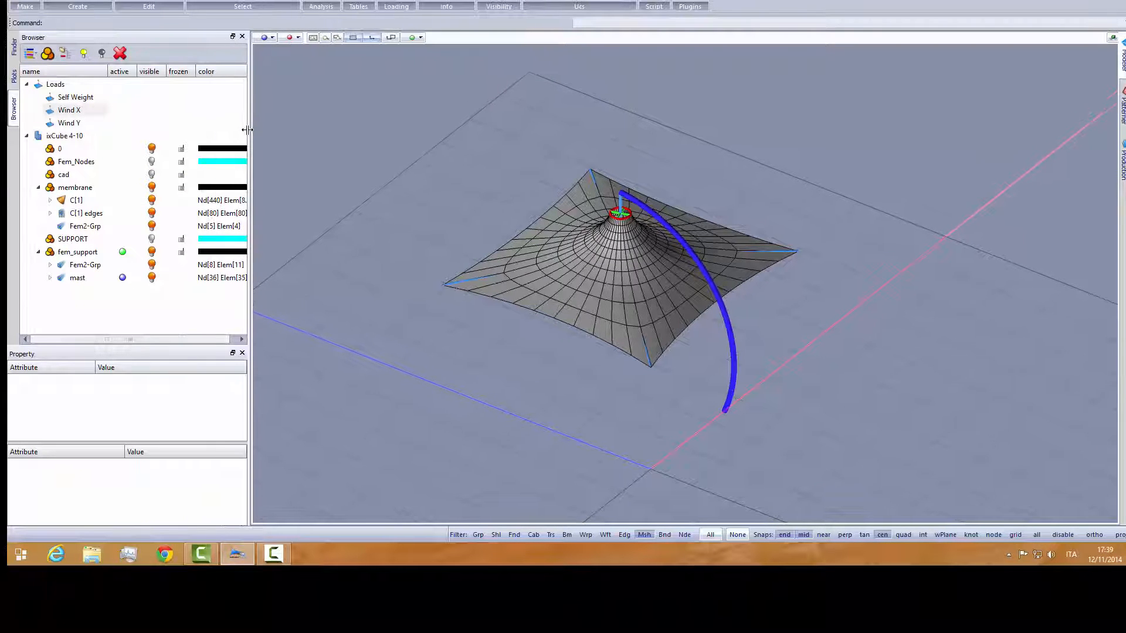
left_click(14, 77)
left_click(136, 158)
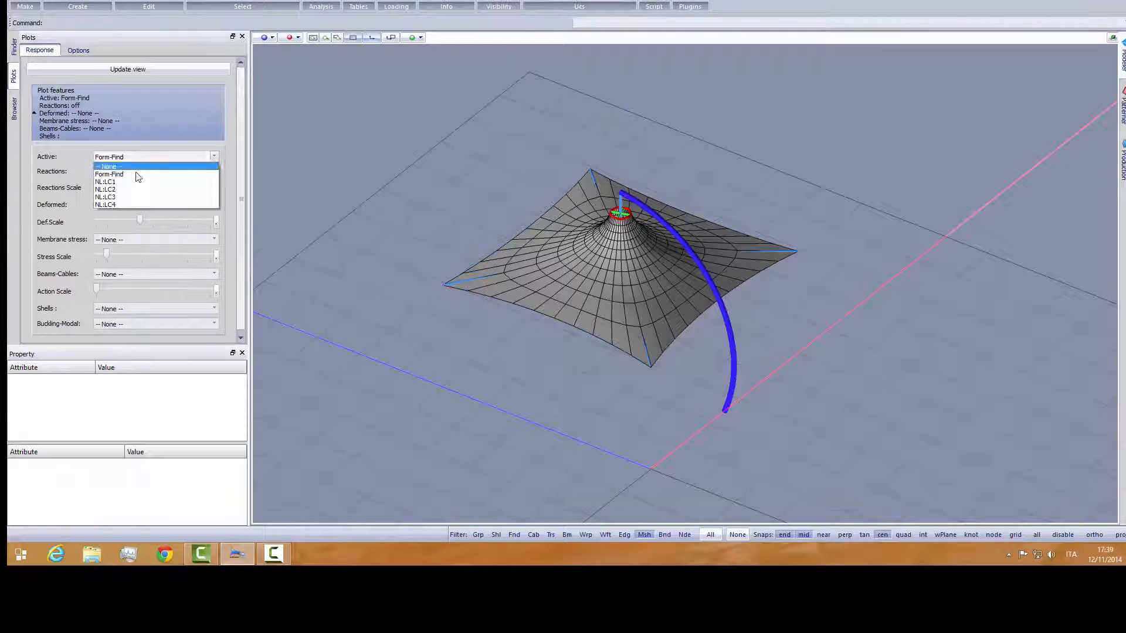
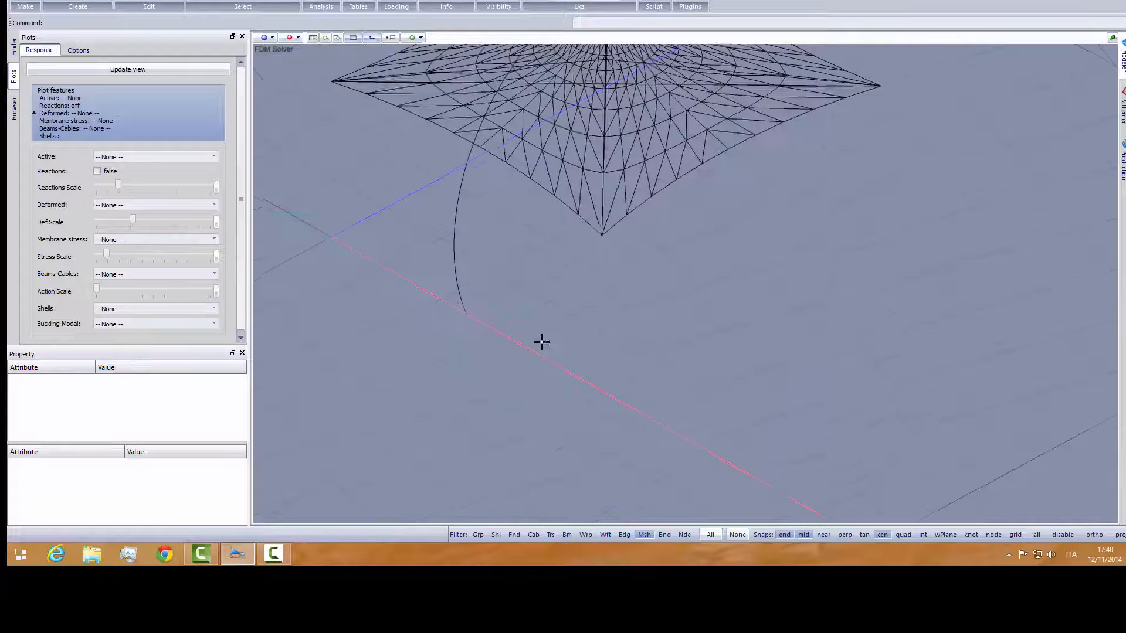
- Set NL:LC1 as the active result in the response plots and turn on the reactions
scroll(546, 336, "down", 2)
scroll(506, 329, "up", 2)
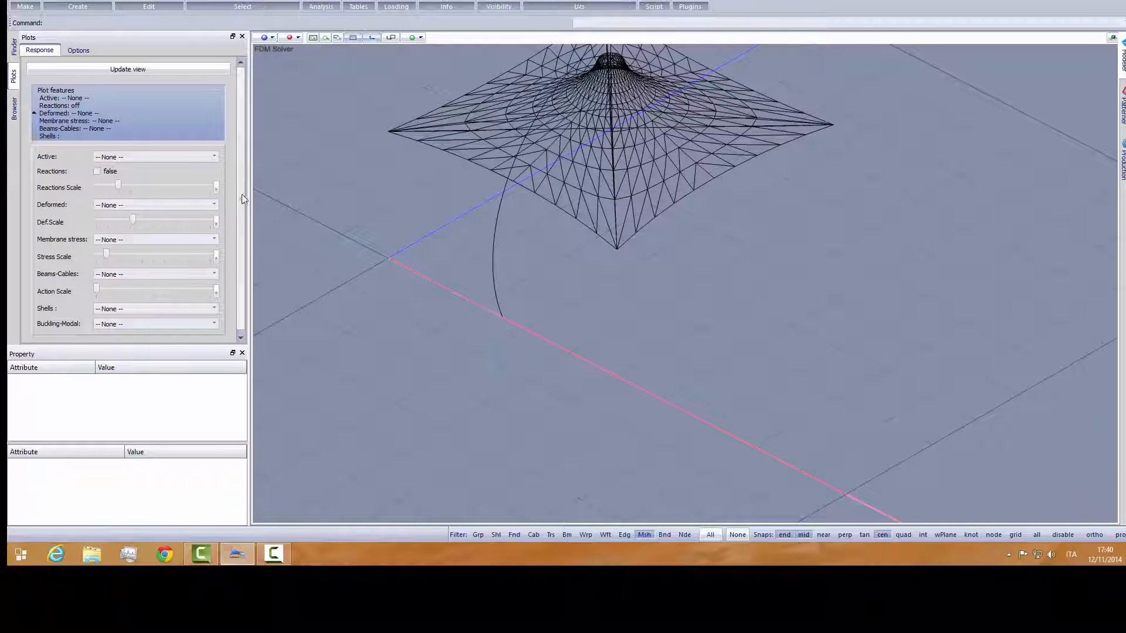
left_click(166, 163)
left_click(141, 189)
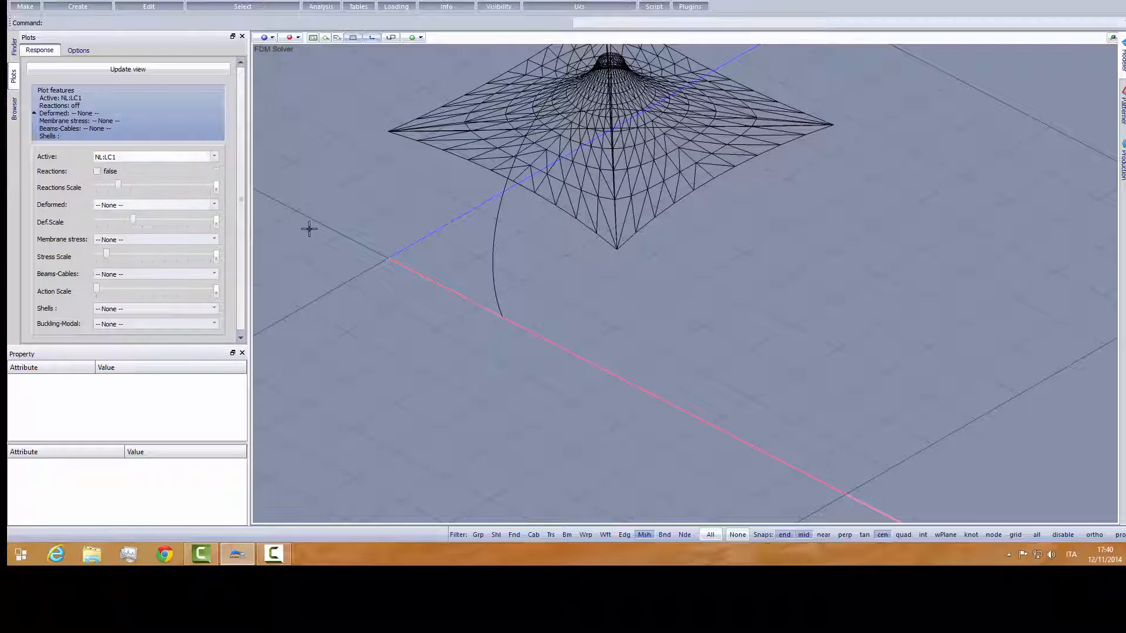
left_click(97, 170)
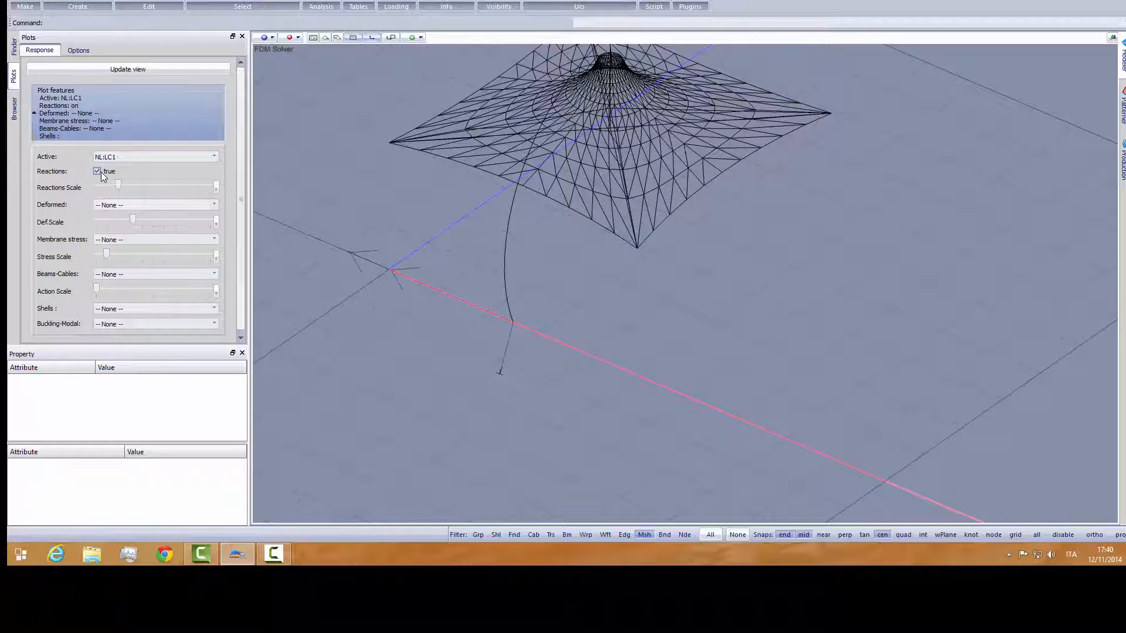
- Examine the LC1 reaction arrows and their values at the base of the curved mast
middle_click_drag(388, 281, 556, 266)
scroll(548, 326, "up", 6)
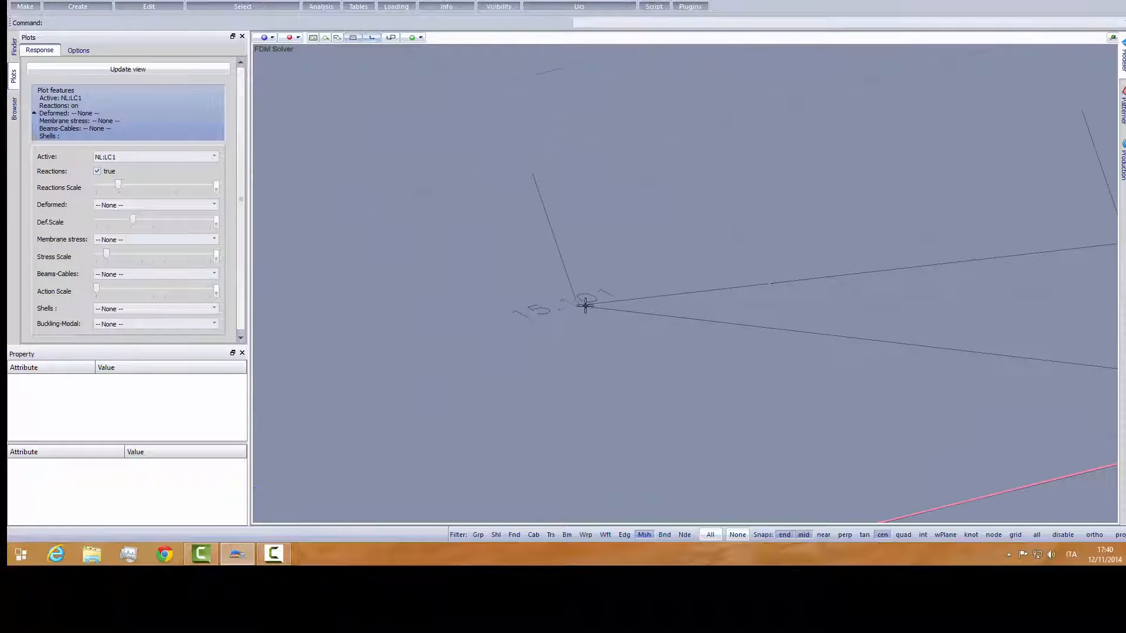
scroll(586, 305, "down", 5)
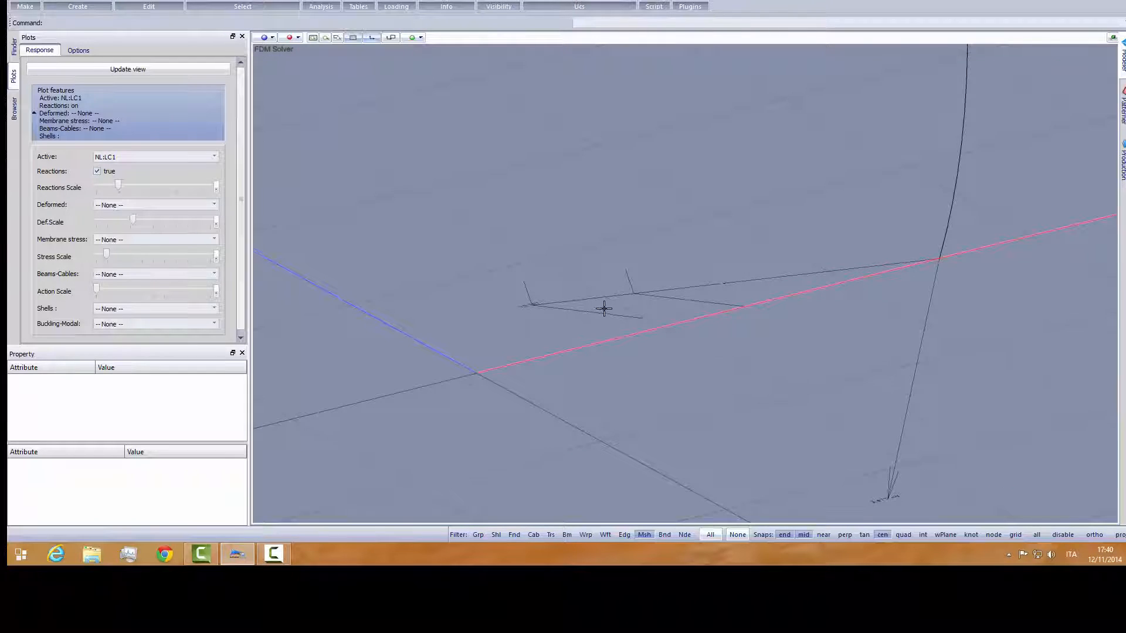
mouse_move(630, 309)
middle_mouse_down()
mouse_move(684, 305)
mouse_move(630, 320)
middle_mouse_up()
scroll(591, 371, "up", 3)
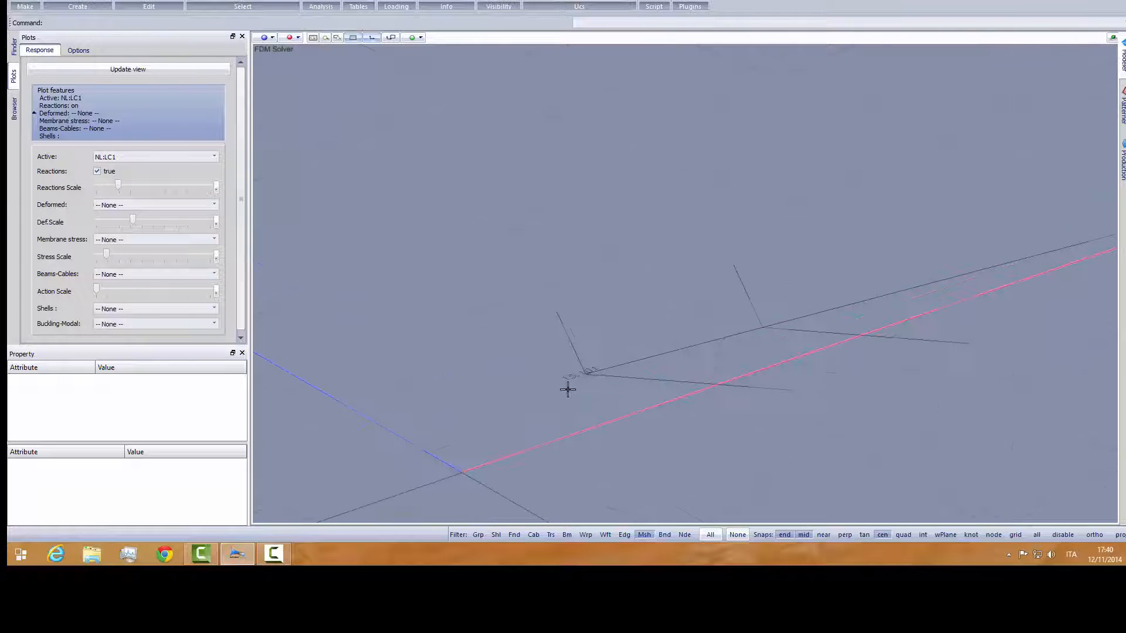
scroll(560, 376, "up", 3)
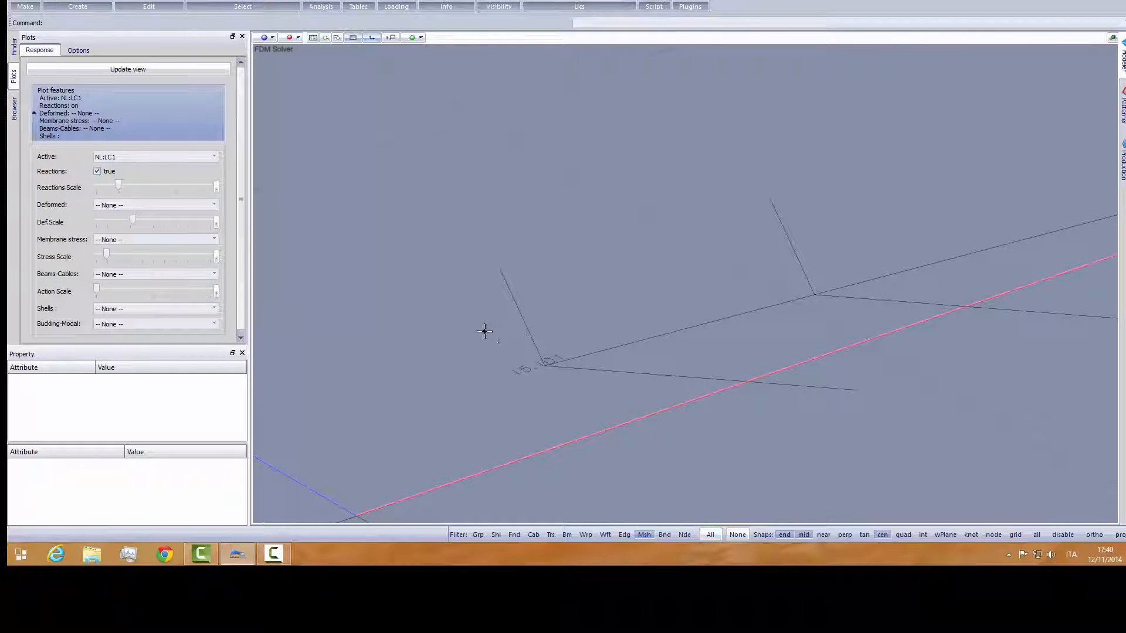
scroll(523, 367, "up", 2)
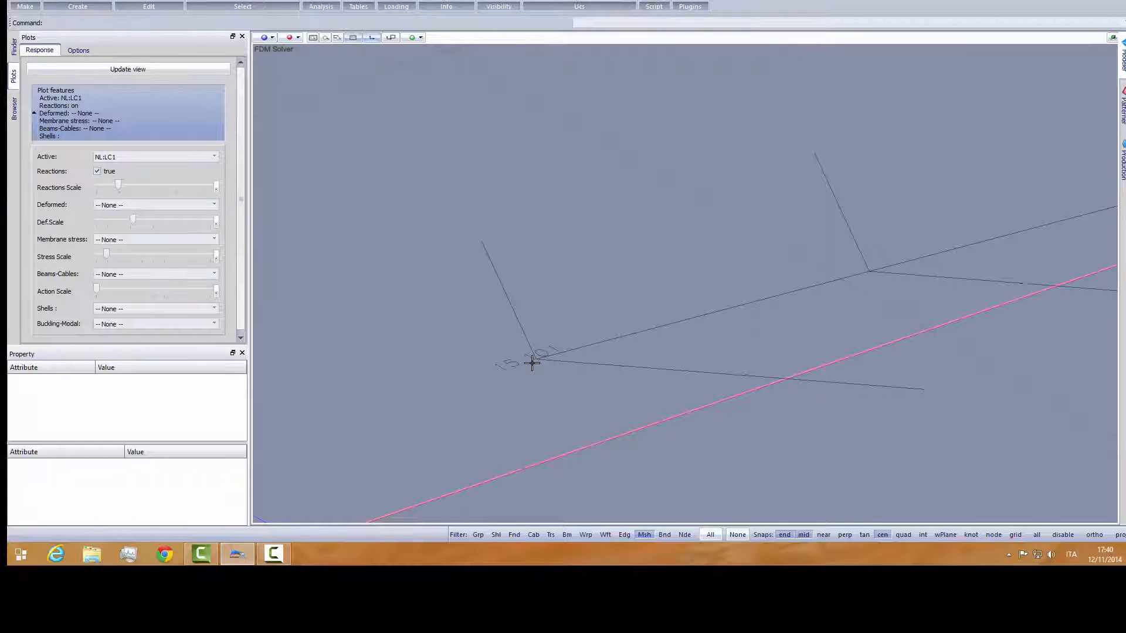
scroll(529, 364, "down", 3)
middle_click_drag(518, 360, 584, 346)
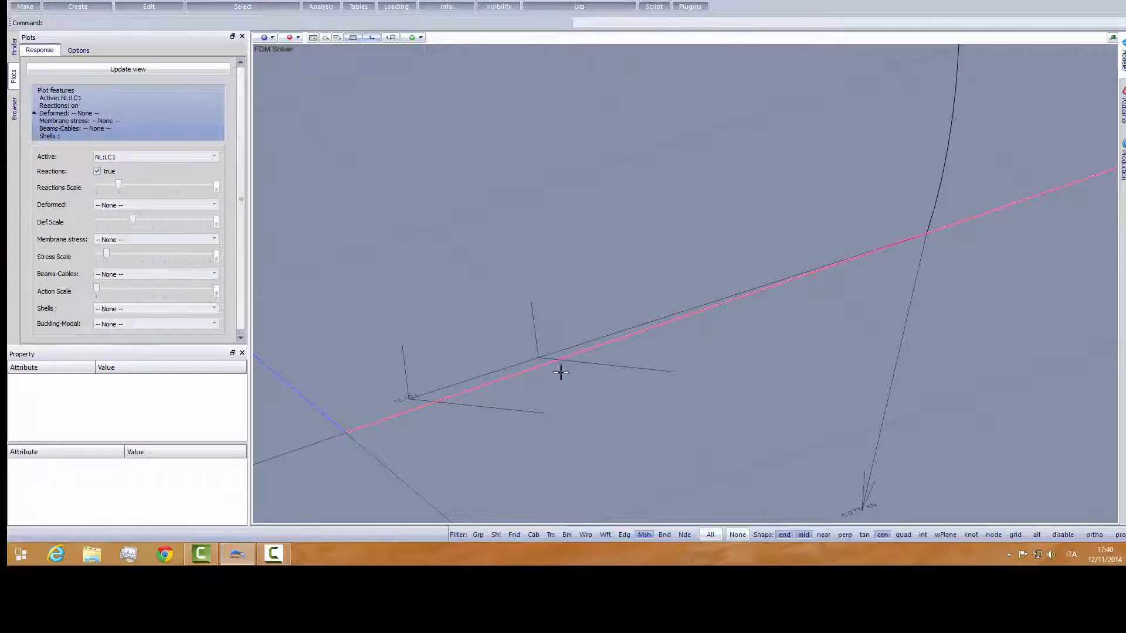
middle_click_drag(483, 398, 785, 344)
scroll(795, 272, "up", 3)
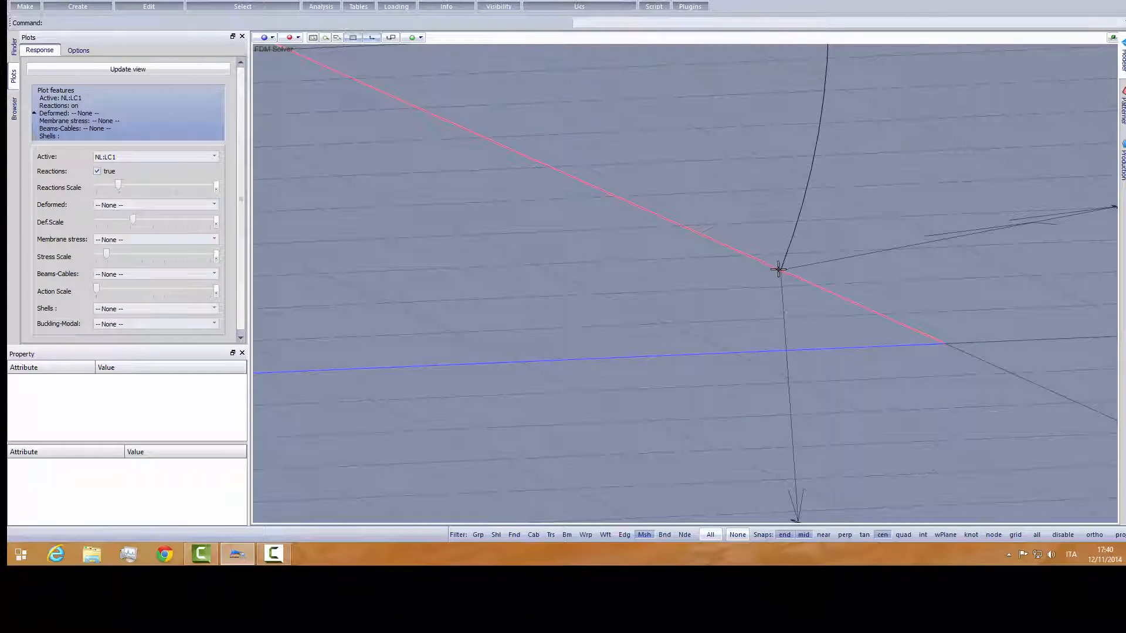
scroll(801, 333, "down", 5)
middle_click_drag(804, 340, 612, 328)
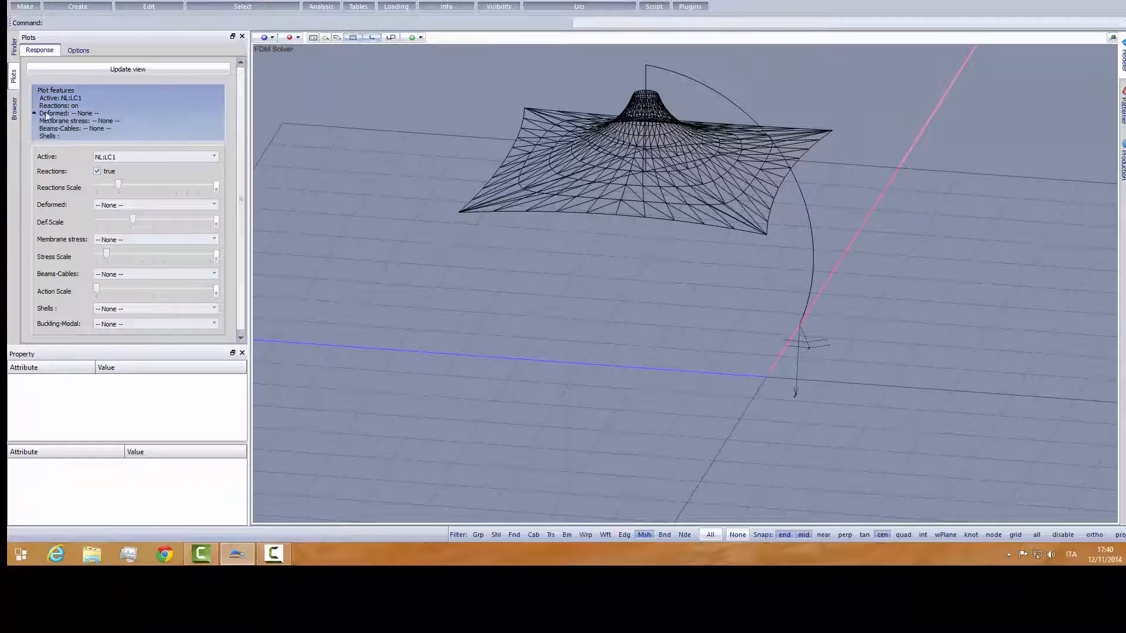
- Hide the membrane mesh C[1] so only the cables, struts and mast are displayed
left_click(14, 111)
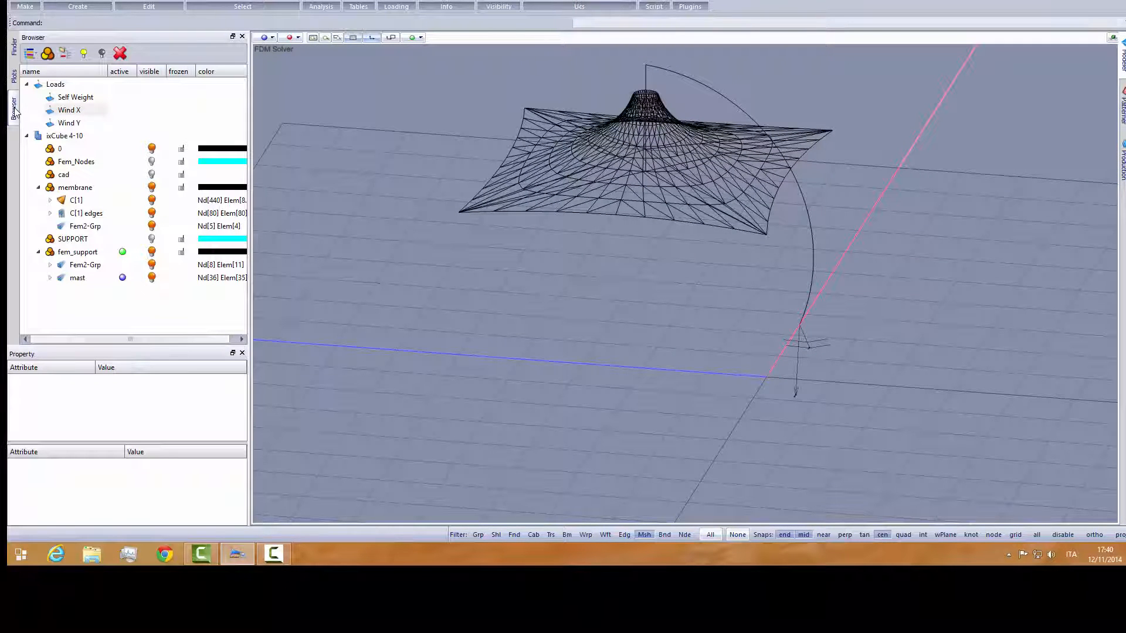
left_click(76, 199)
left_click(152, 201)
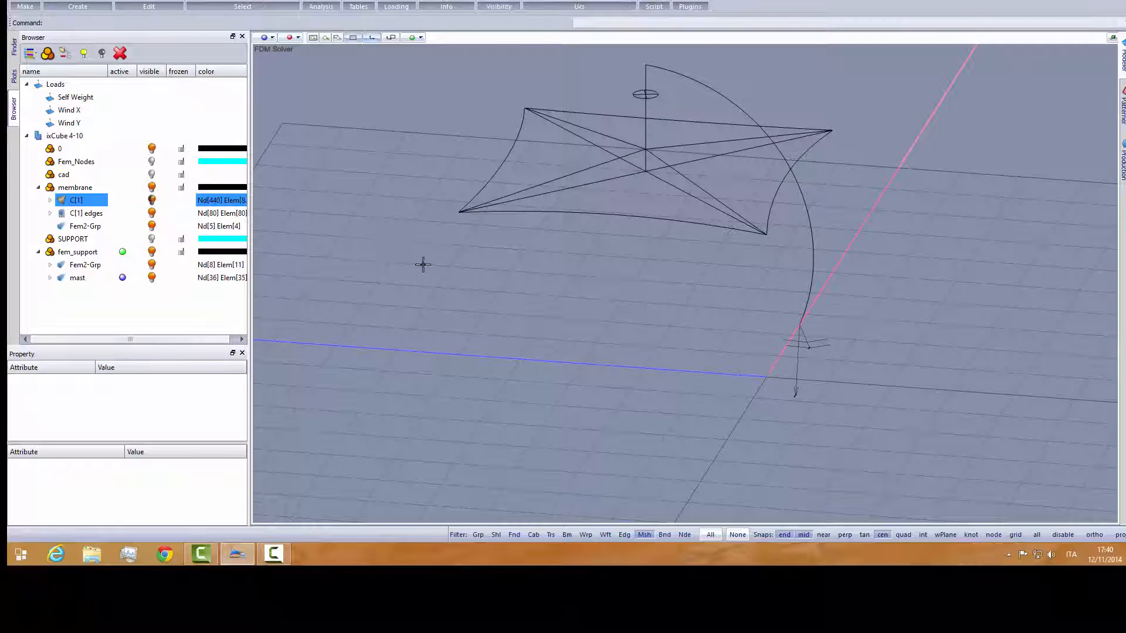
scroll(439, 264, "down", 2)
scroll(530, 203, "up", 1)
middle_click_drag(554, 206, 536, 206)
scroll(573, 190, "up", 2)
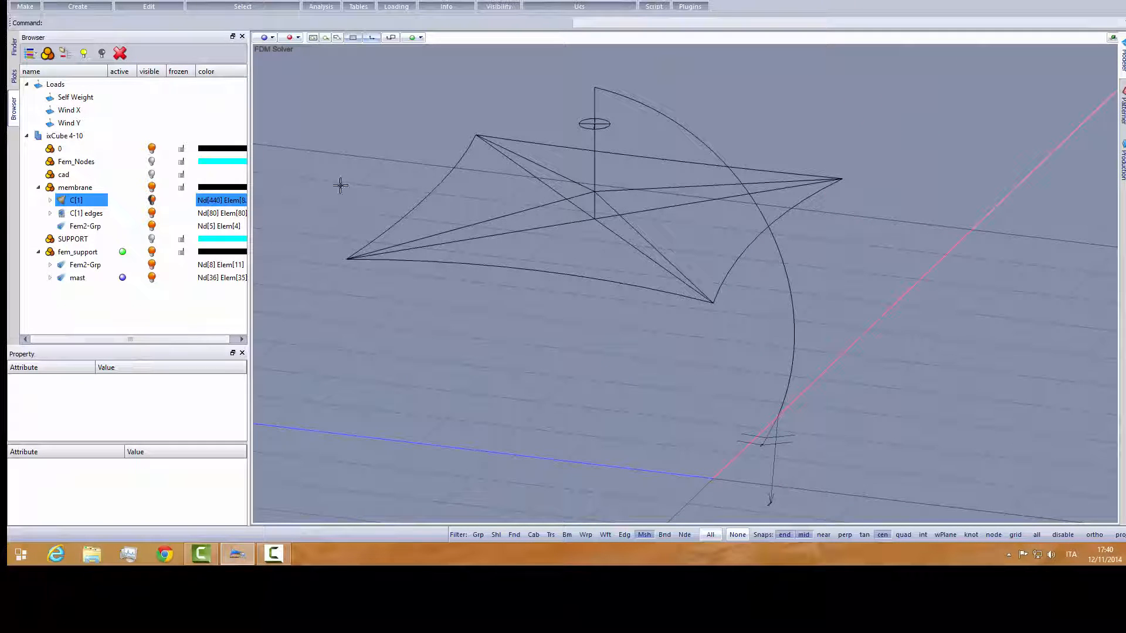
- Turn off the reactions and plot the axial forces of the beams and cables for LC1 at a small action scale
left_click(14, 77)
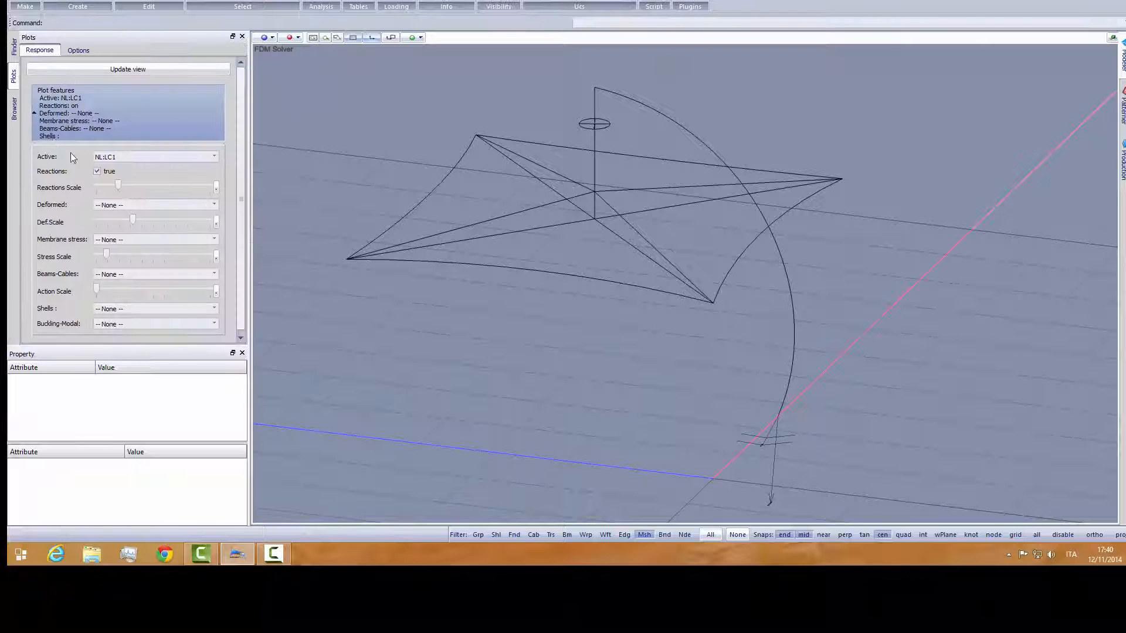
left_click(98, 172)
left_click(136, 271)
left_click(135, 293)
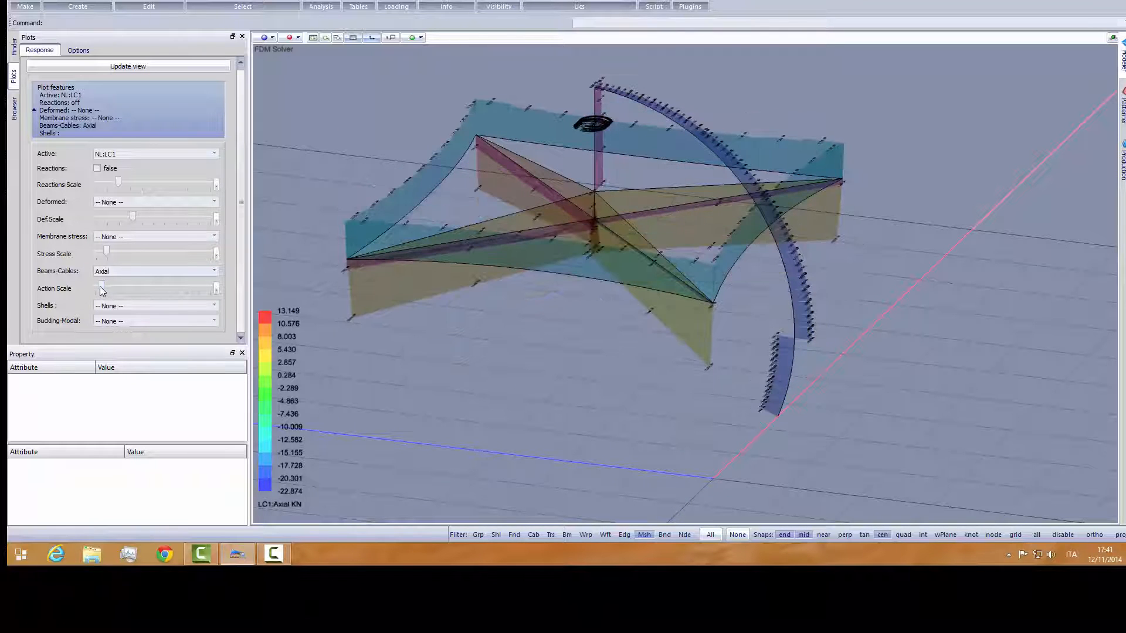
- Reduce the element number font size in the plot label options to shrink the axial force labels
middle_click_drag(467, 333, 518, 323)
middle_click_drag(611, 346, 591, 342)
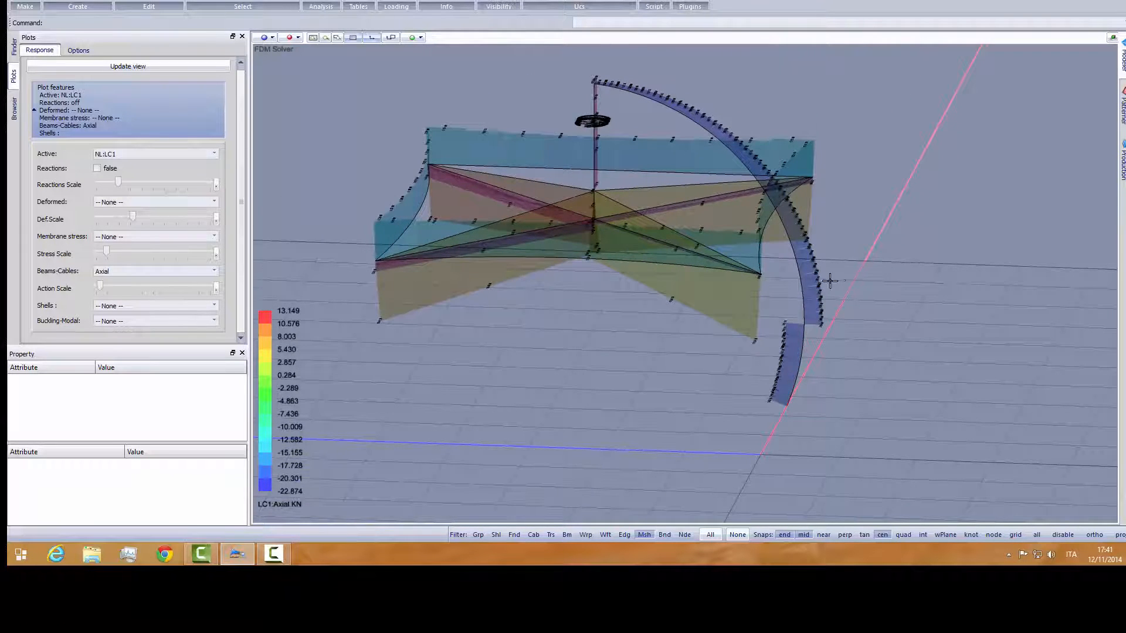
scroll(830, 282, "up", 5)
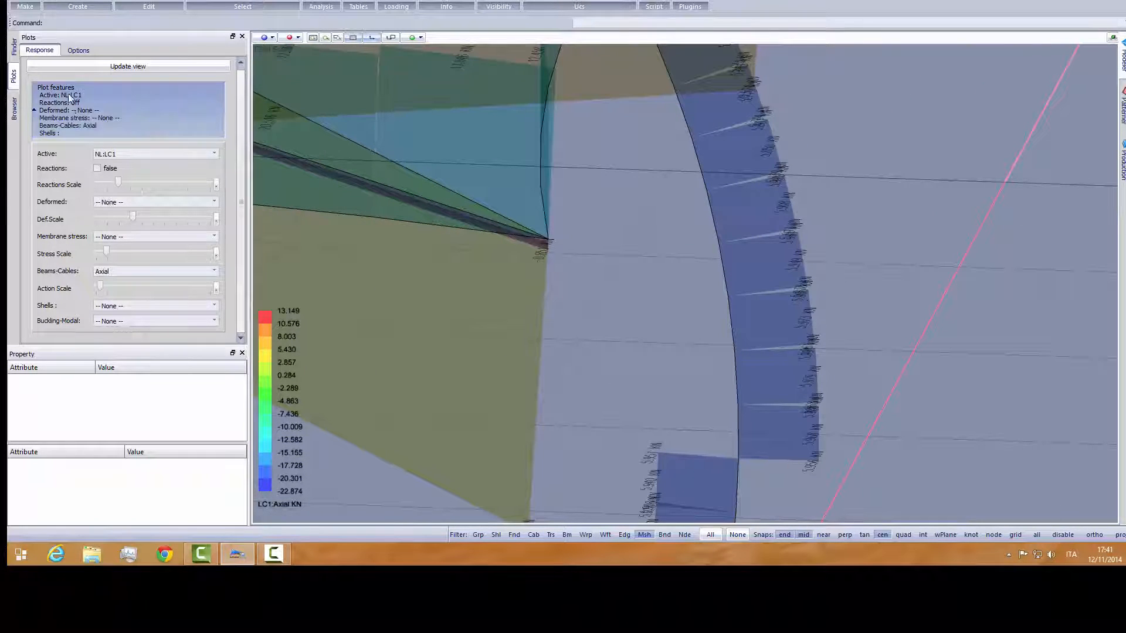
left_click(78, 50)
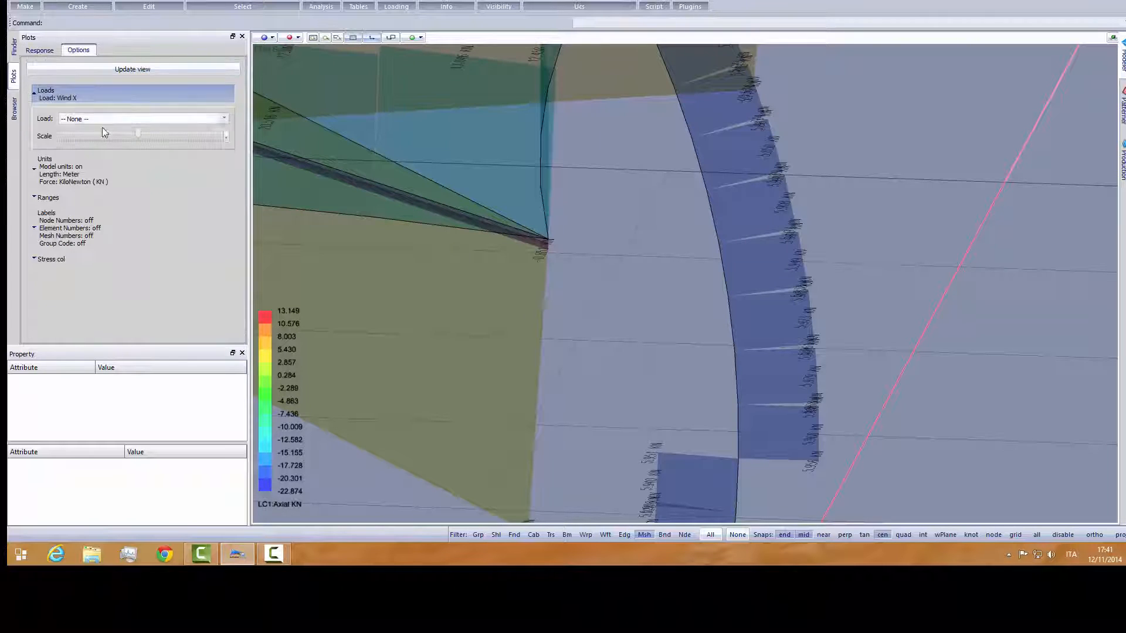
left_click(78, 200)
left_click(78, 200)
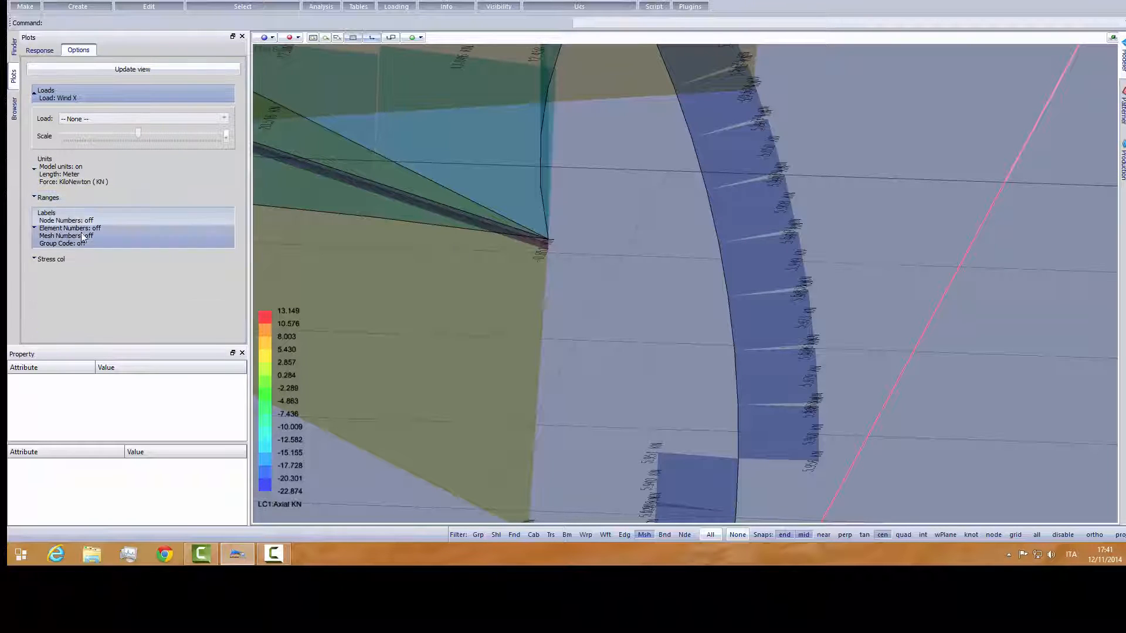
left_click(88, 229)
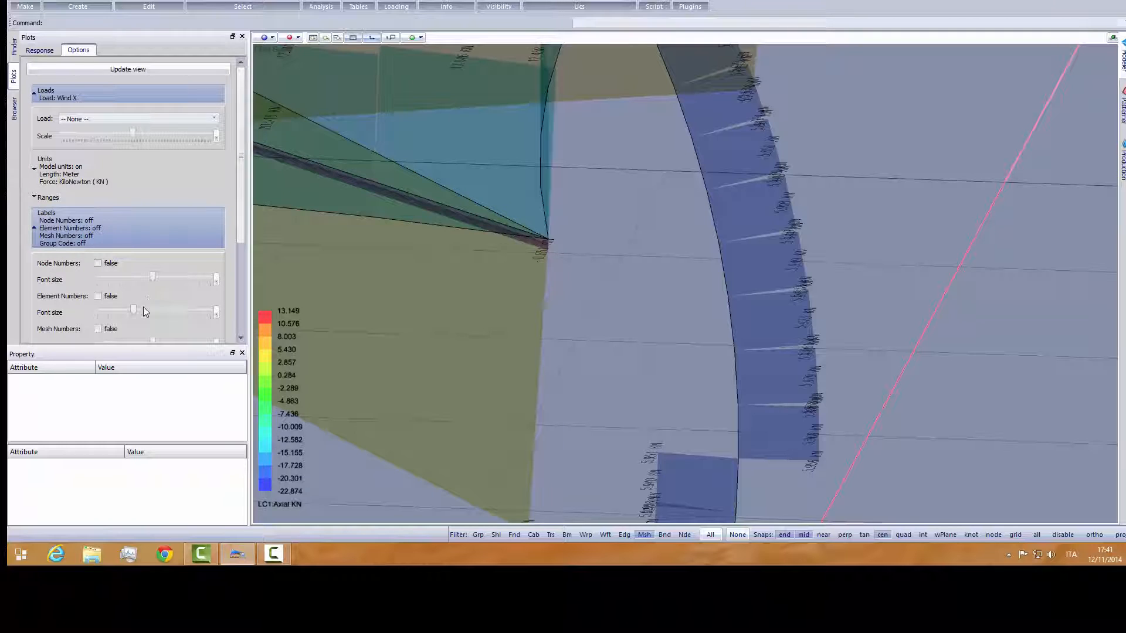
left_click(111, 312)
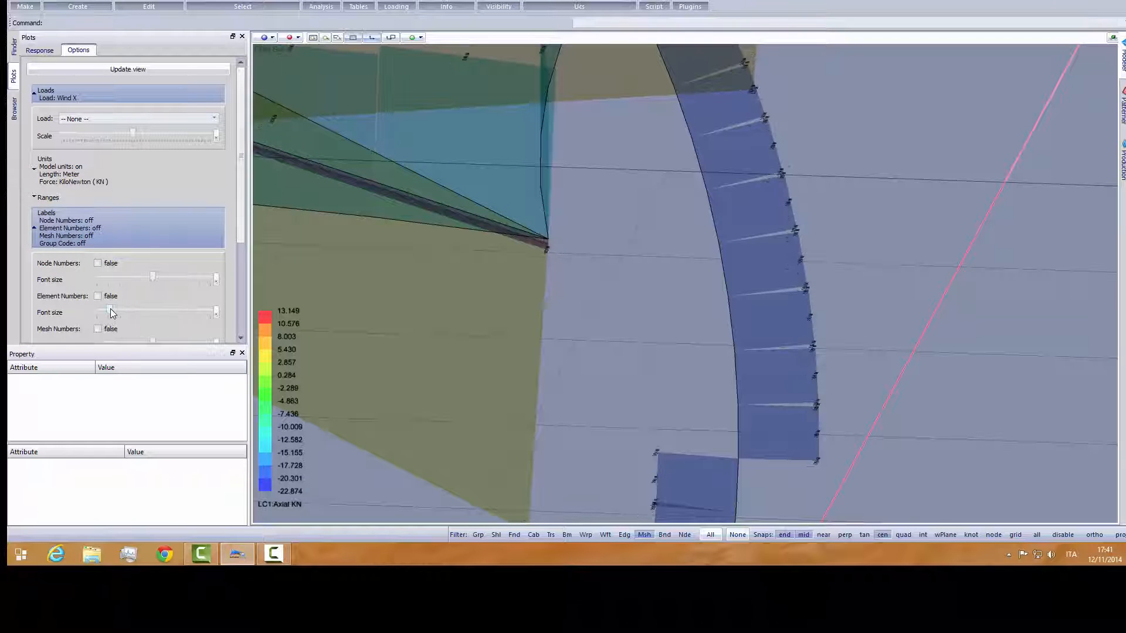
left_click_drag(102, 311, 103, 310)
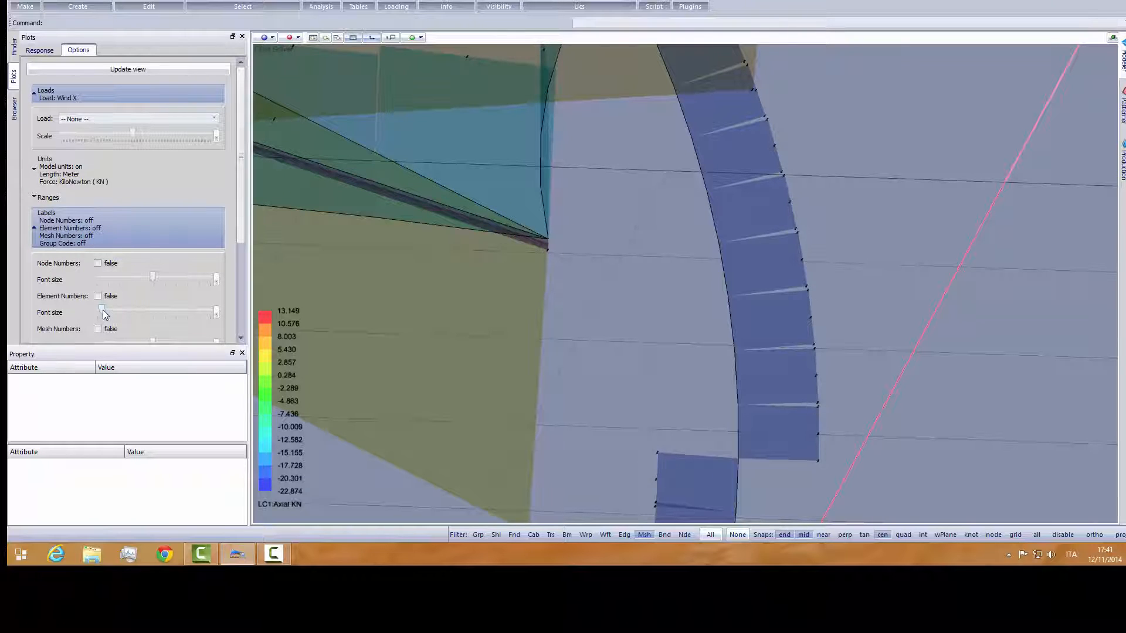
- Examine the LC1 axial force diagrams and value labels along the curved mast and the central post
scroll(790, 283, "up", 8)
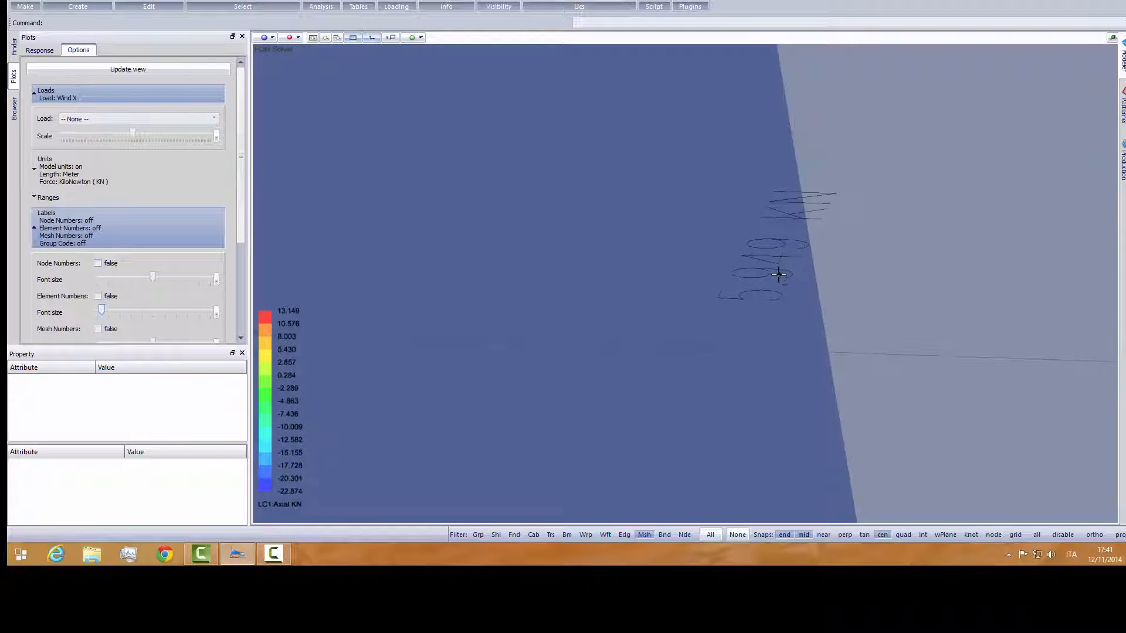
scroll(867, 218, "down", 6)
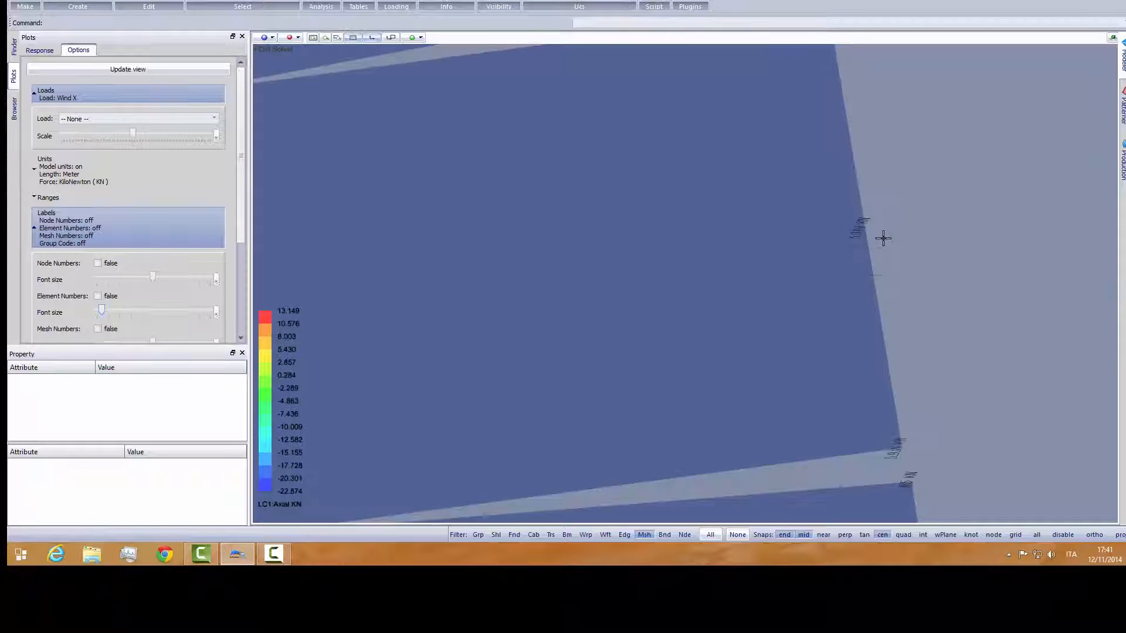
scroll(884, 239, "up", 4)
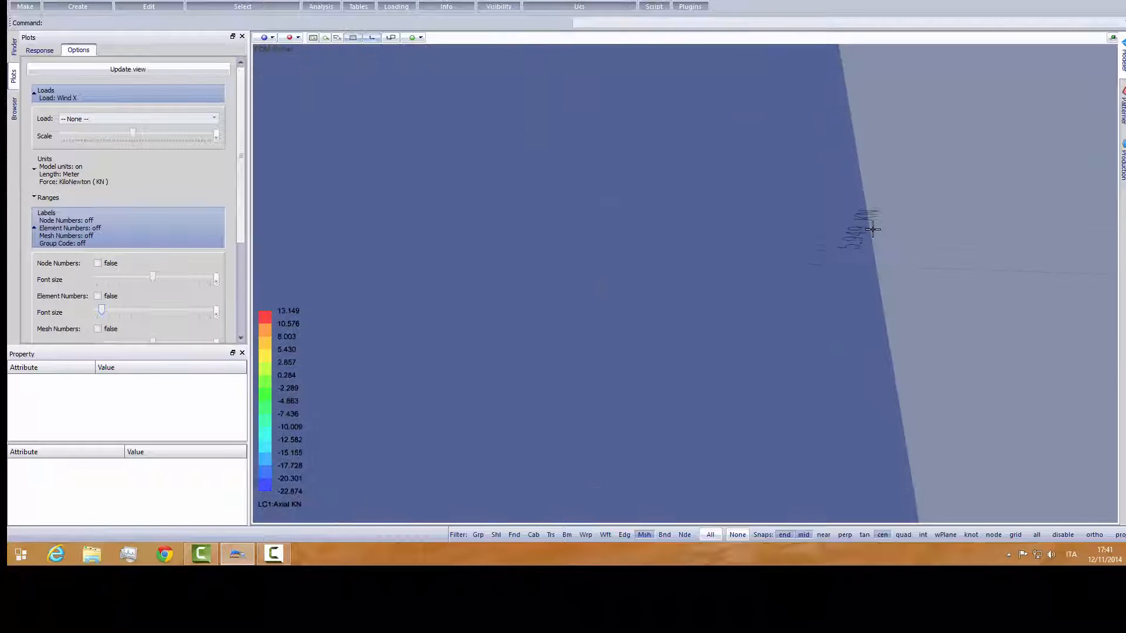
scroll(868, 231, "down", 5)
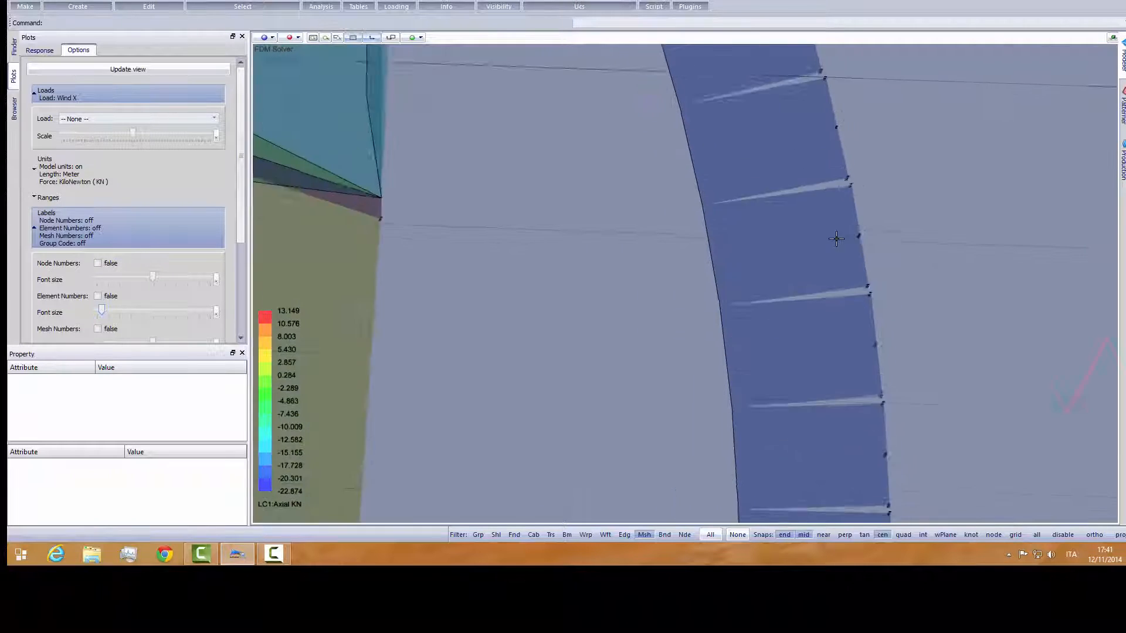
scroll(836, 239, "down", 8)
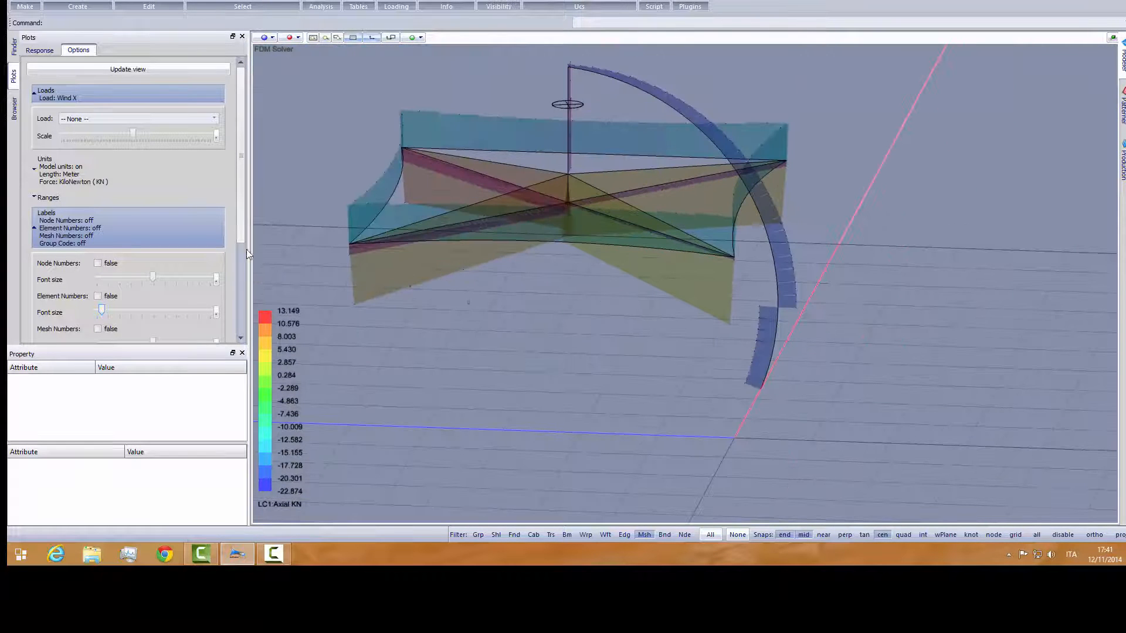
left_click(14, 110)
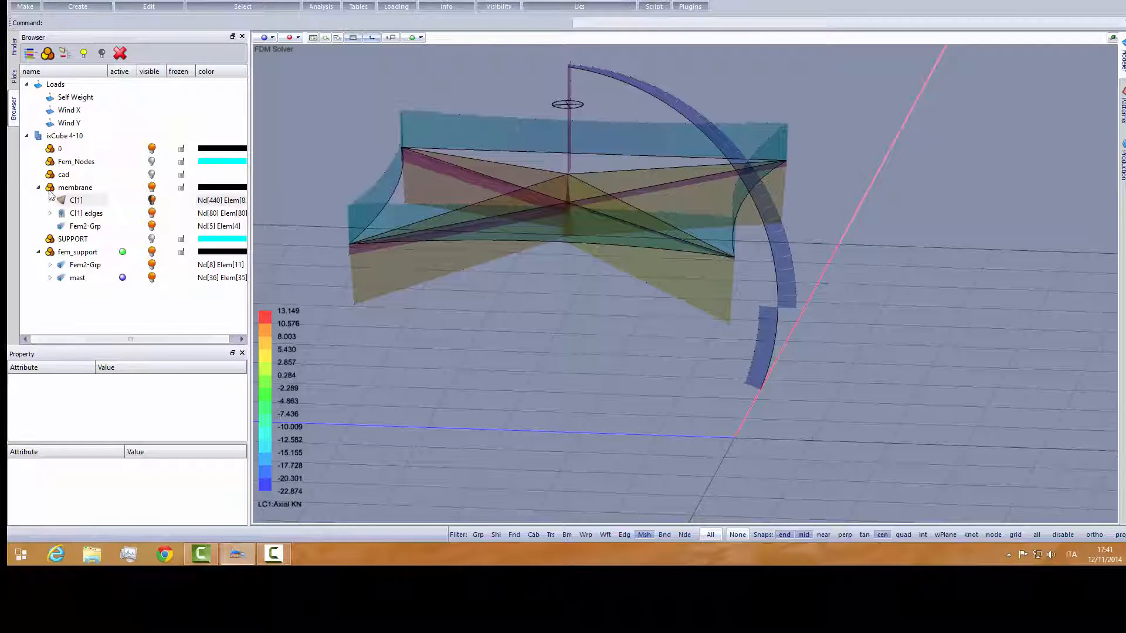
left_click(13, 76)
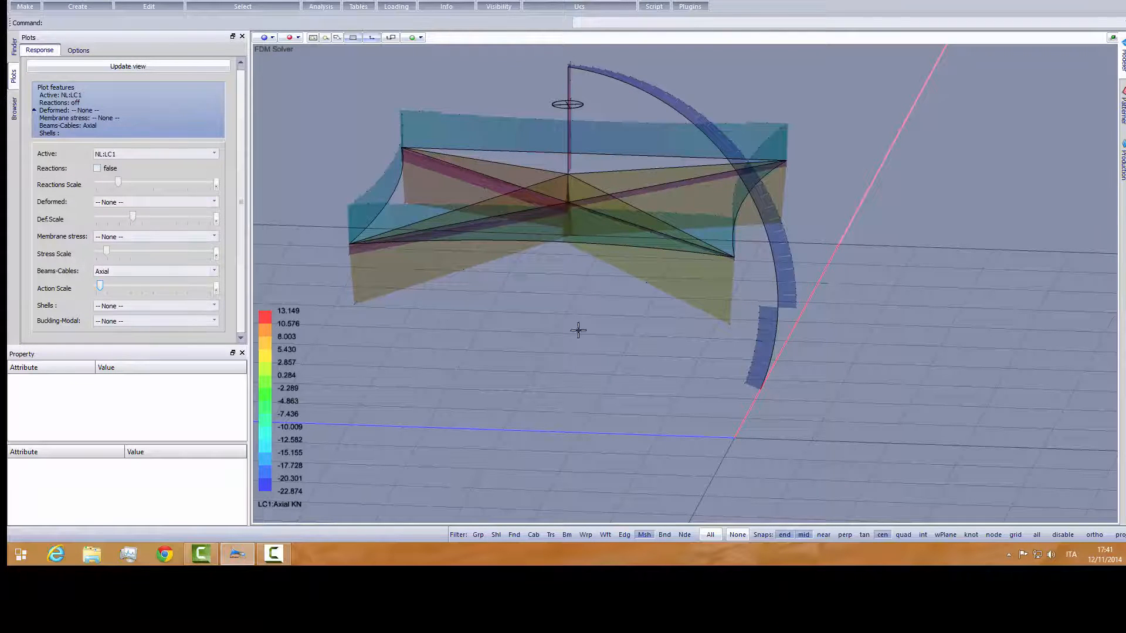
middle_click_drag(740, 337, 687, 341)
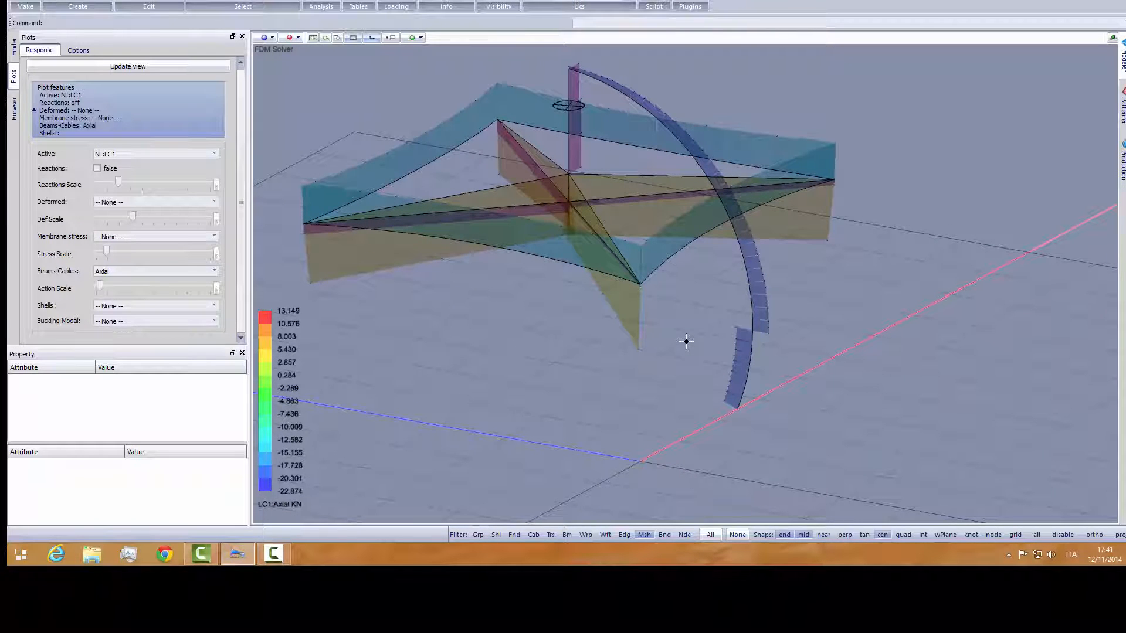
scroll(741, 290, "up", 6)
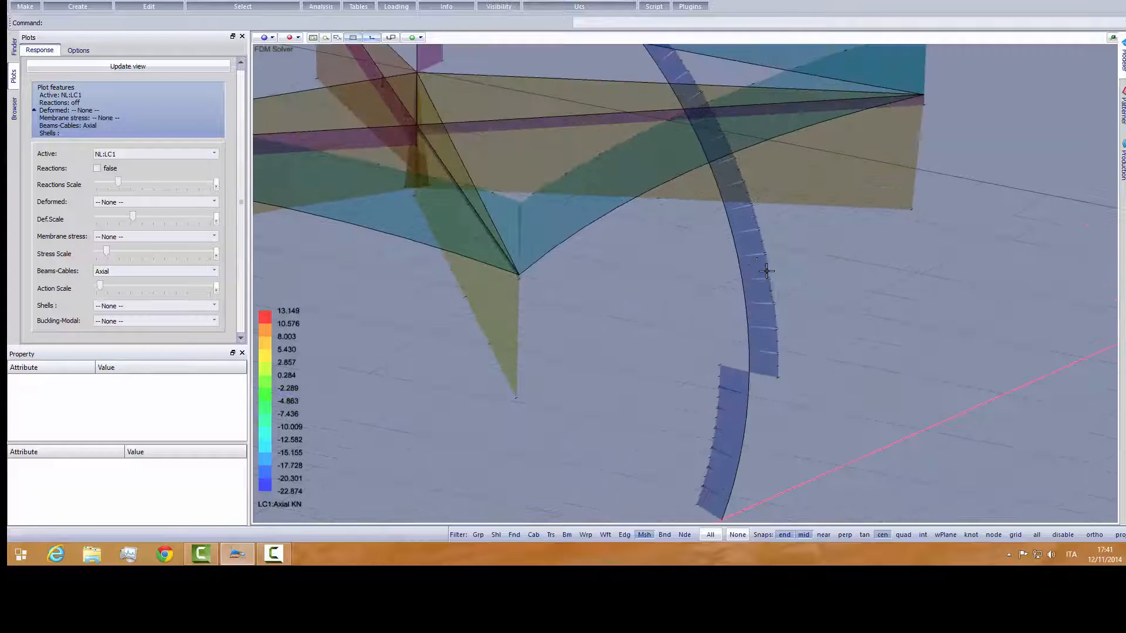
scroll(802, 307, "down", 8)
scroll(580, 266, "up", 4)
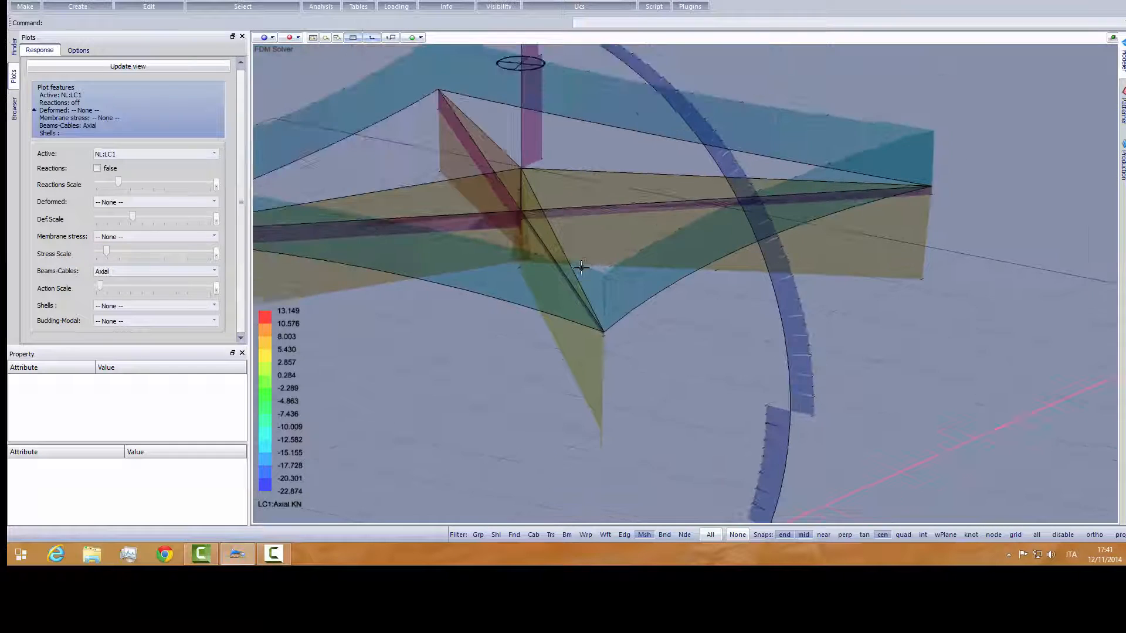
scroll(540, 116, "up", 2)
scroll(540, 116, "up", 5)
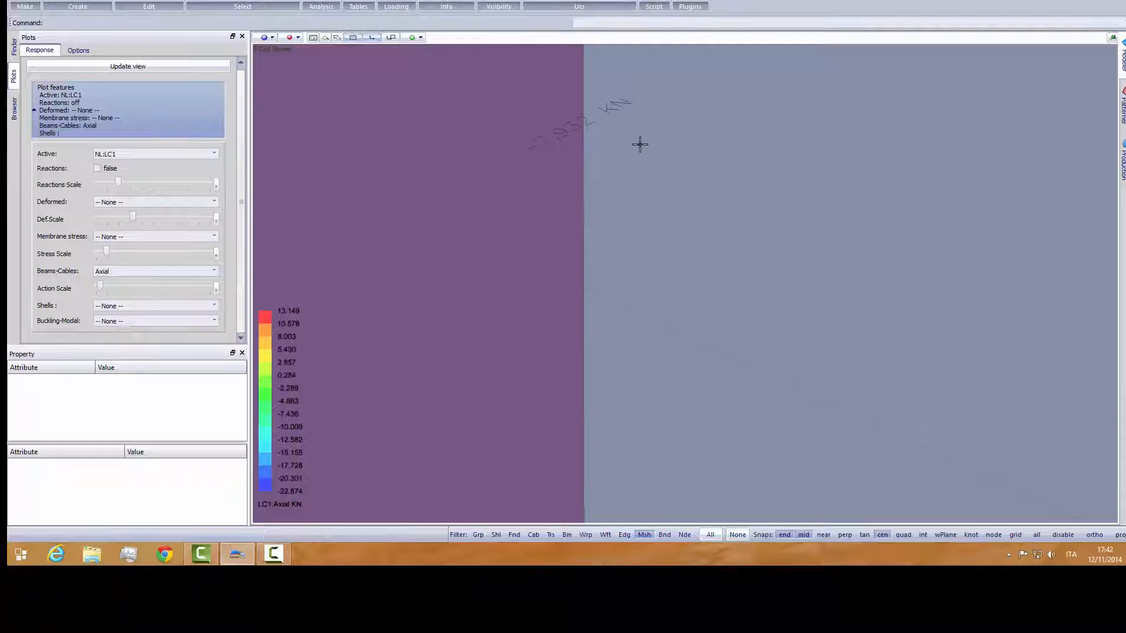
scroll(688, 201, "down", 5)
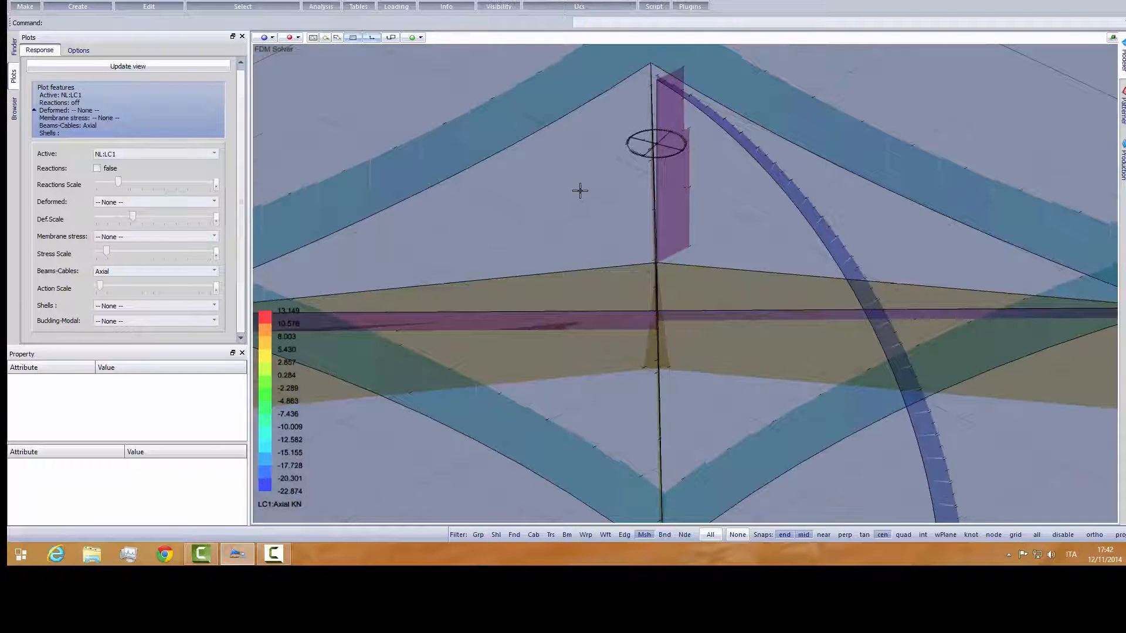
- Examine the LC1 axial force labels along the membrane's edge cables and across the whole frame
scroll(473, 150, "up", 8)
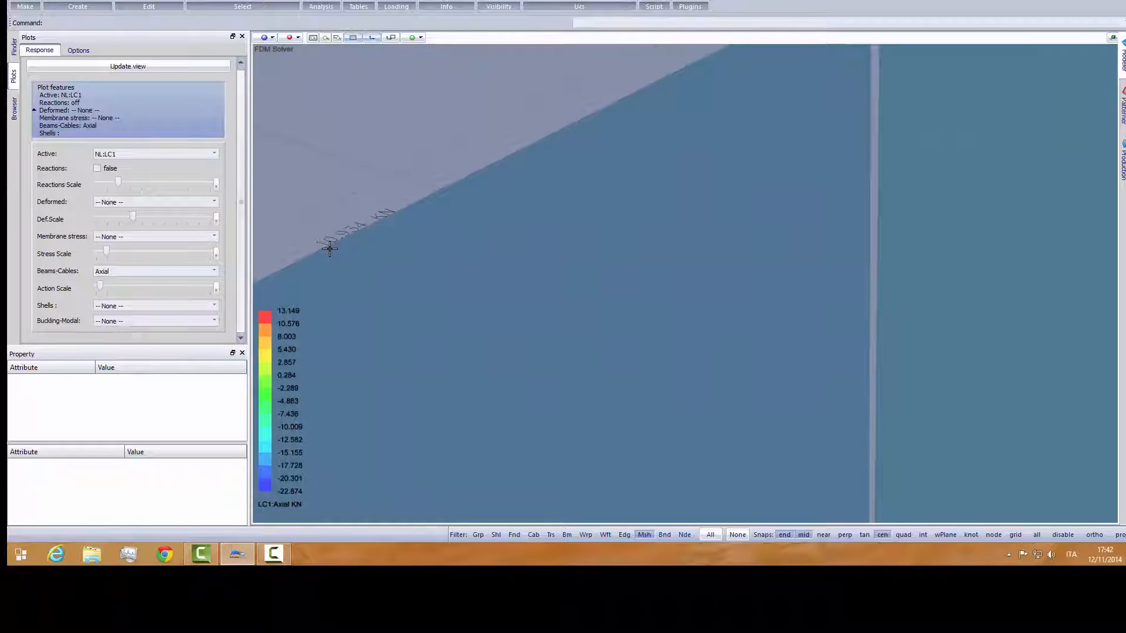
scroll(388, 214, "down", 6)
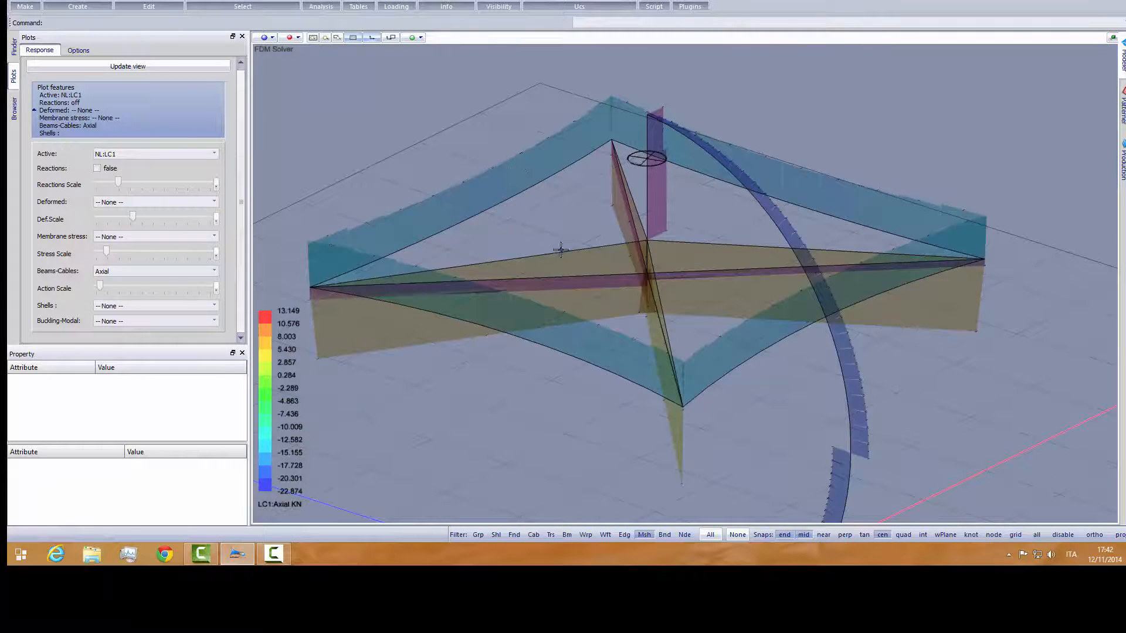
middle_click_drag(570, 262, 608, 271)
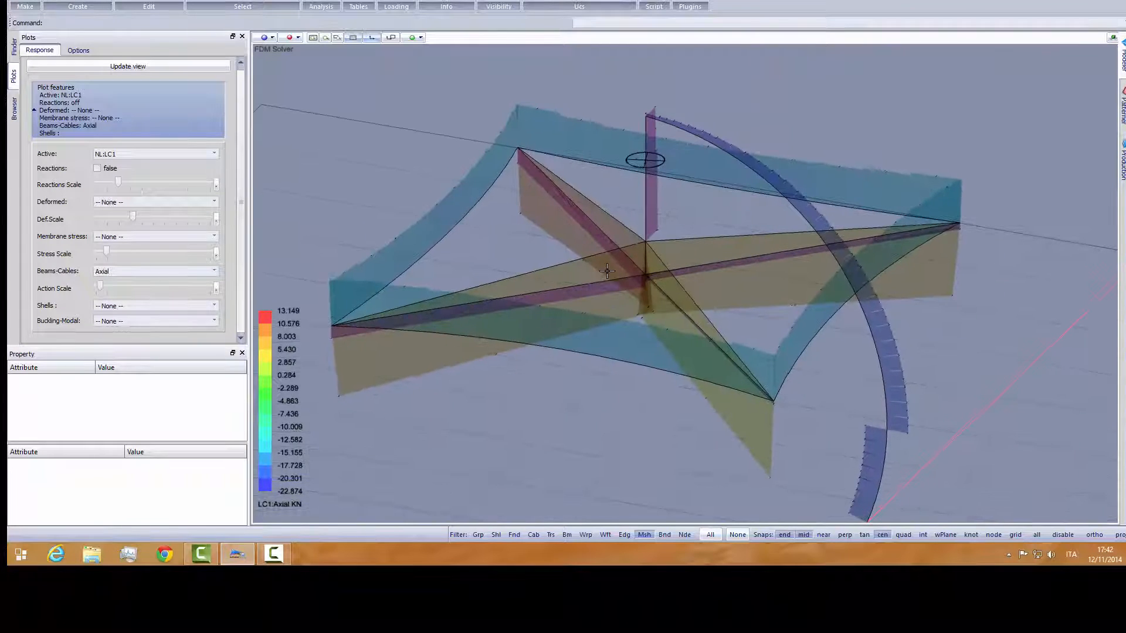
- Plot Moment M2 of the beams and cables for LC1 and inspect the value labels at the lower end of the curved mast
left_click(132, 272)
left_click(135, 327)
middle_click_drag(480, 376, 565, 356)
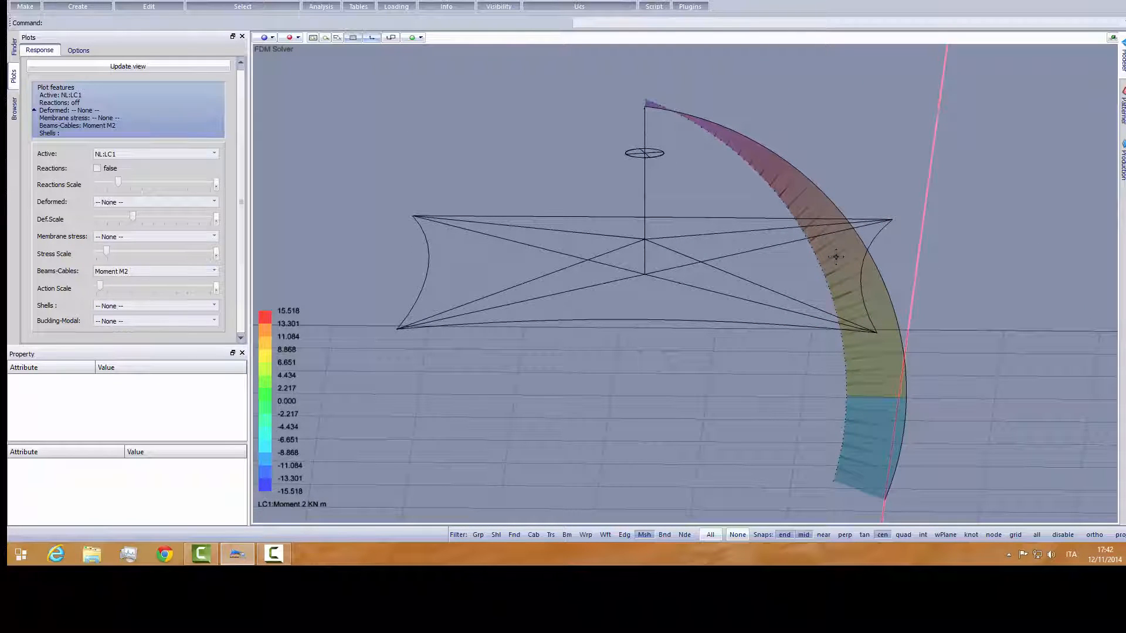
scroll(867, 465, "up", 10)
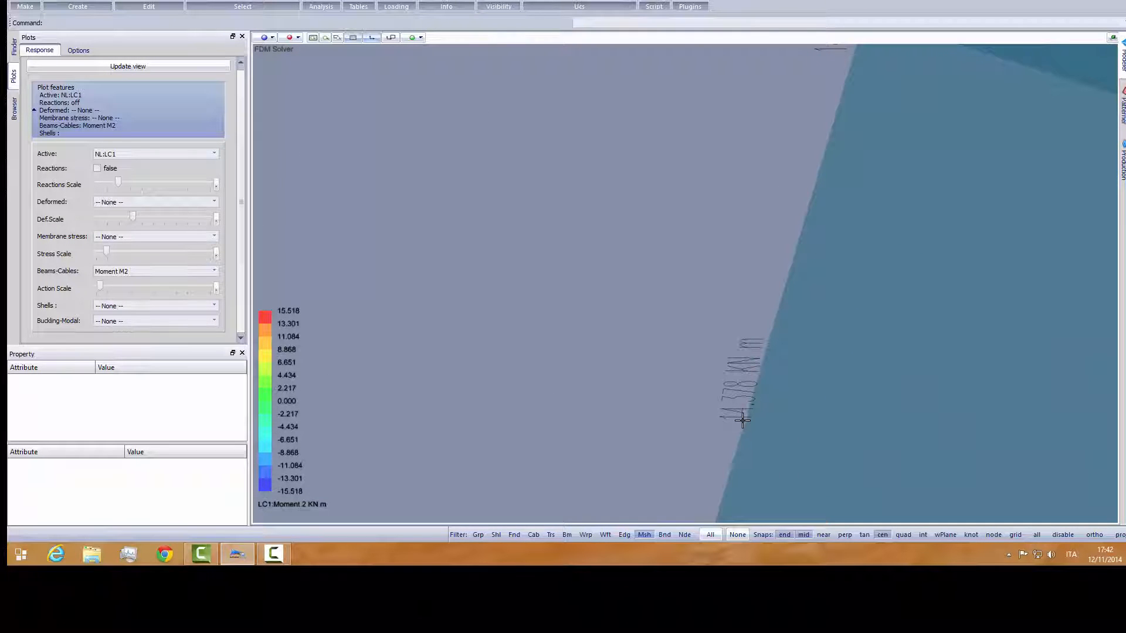
scroll(724, 352, "down", 10)
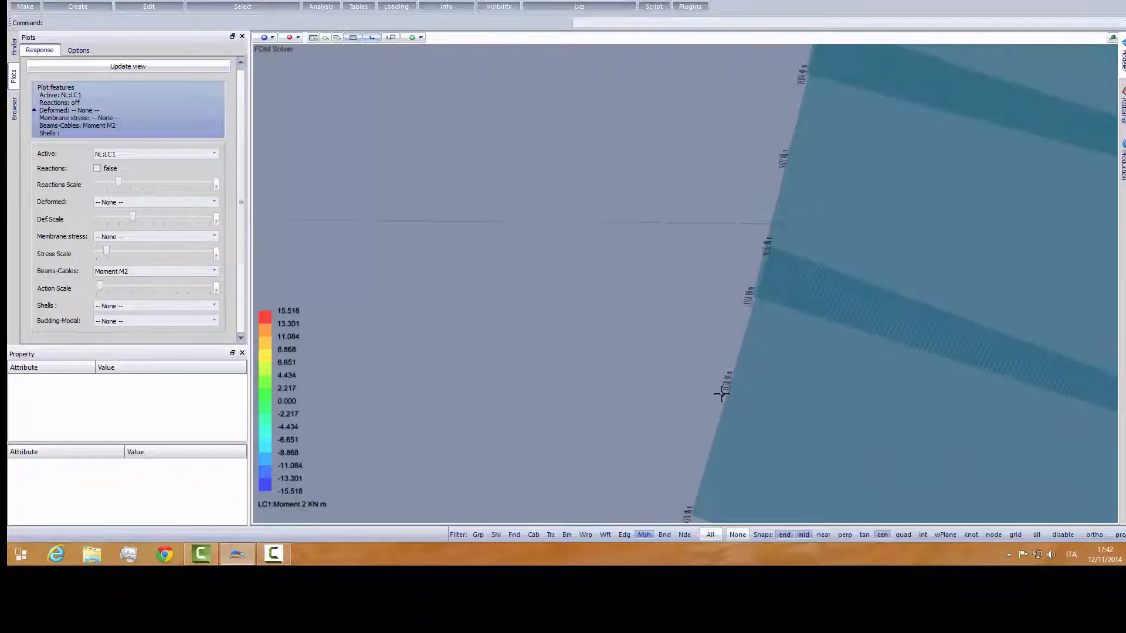
middle_click_drag(763, 396, 750, 373)
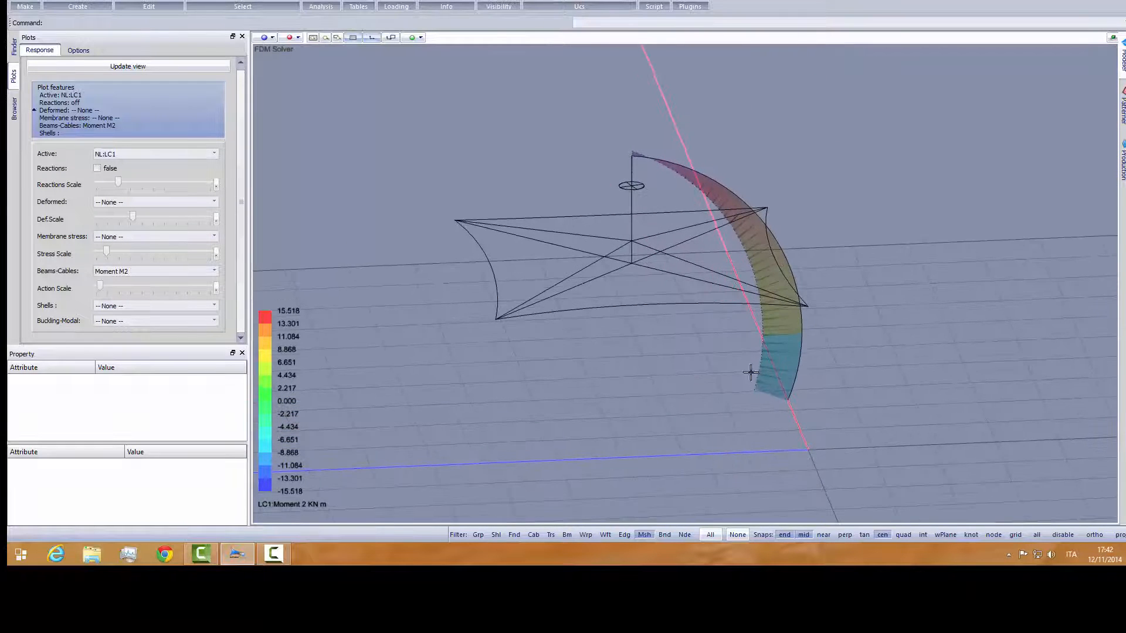
- Increase the action scale of the Moment M2 plot and inspect the diagram on the central post and struts
scroll(630, 188, "up", 5)
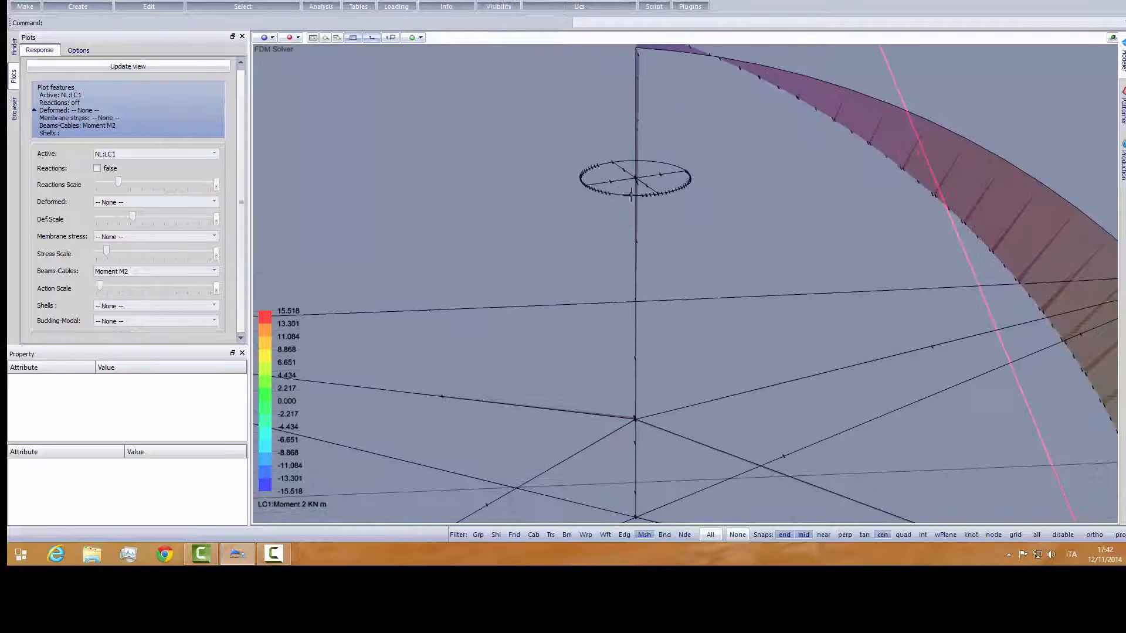
left_click(118, 285)
left_click_drag(126, 285, 129, 285)
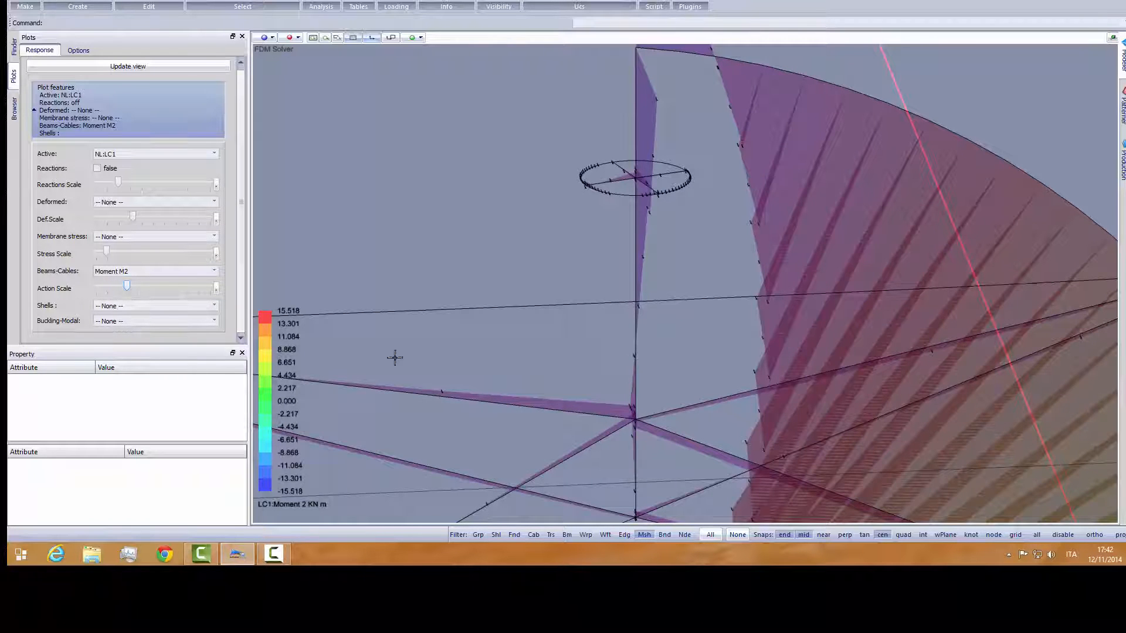
middle_click_drag(535, 382, 582, 387)
scroll(570, 323, "down", 2)
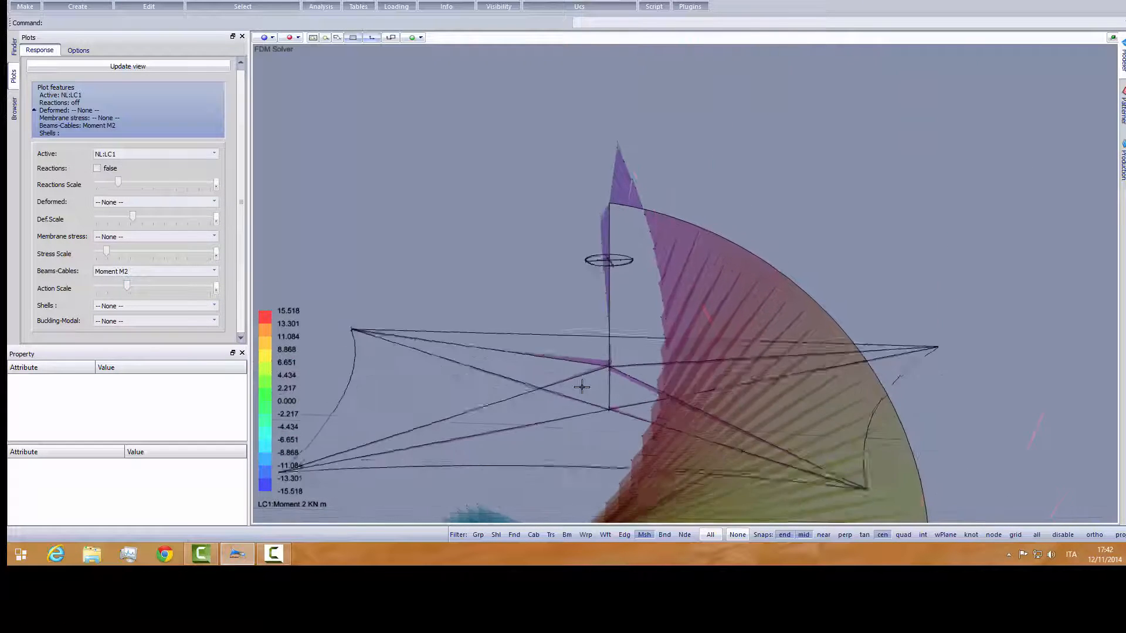
scroll(582, 387, "up", 3)
middle_click_drag(573, 276, 517, 300)
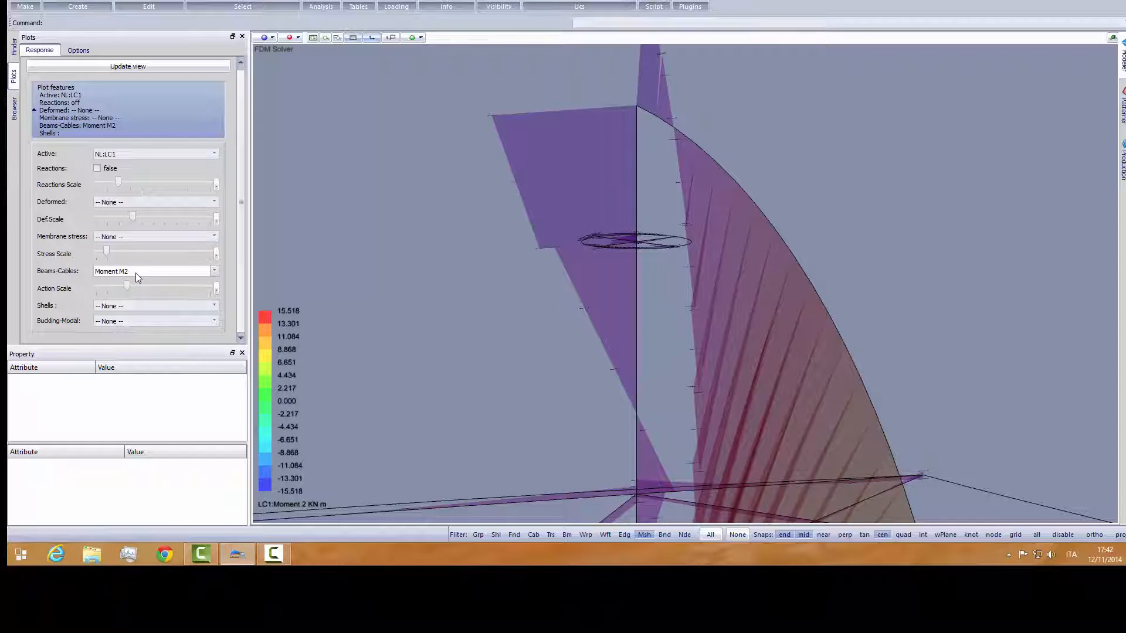
- Plot Moment M3 of the beams and cables for LC1 and inspect it on the central post and curved mast
left_click(214, 271)
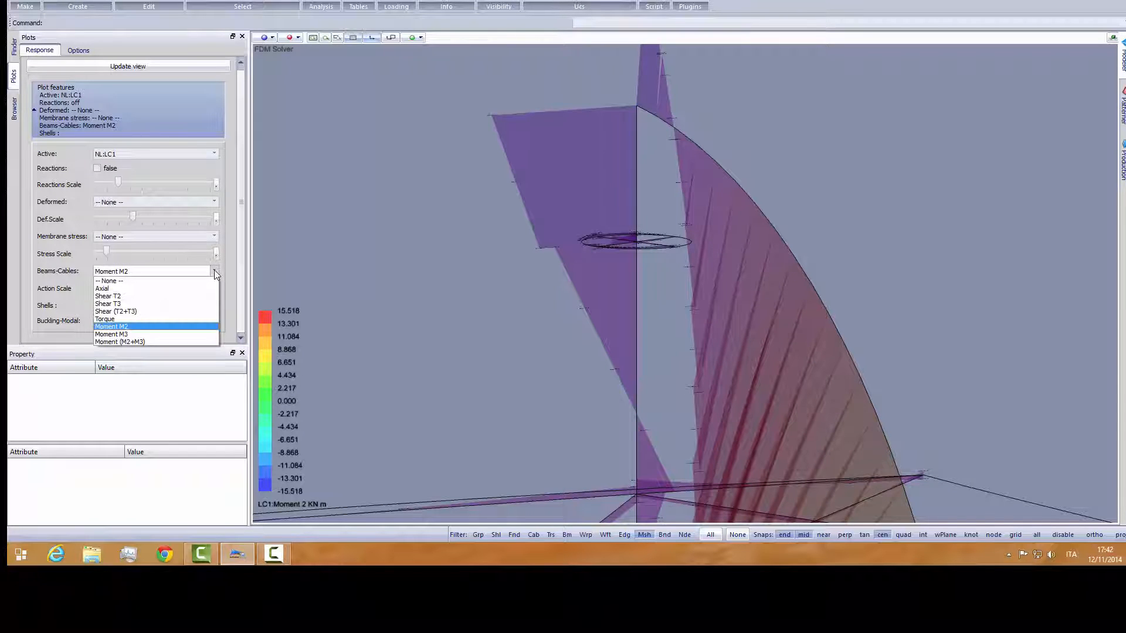
left_click(156, 334)
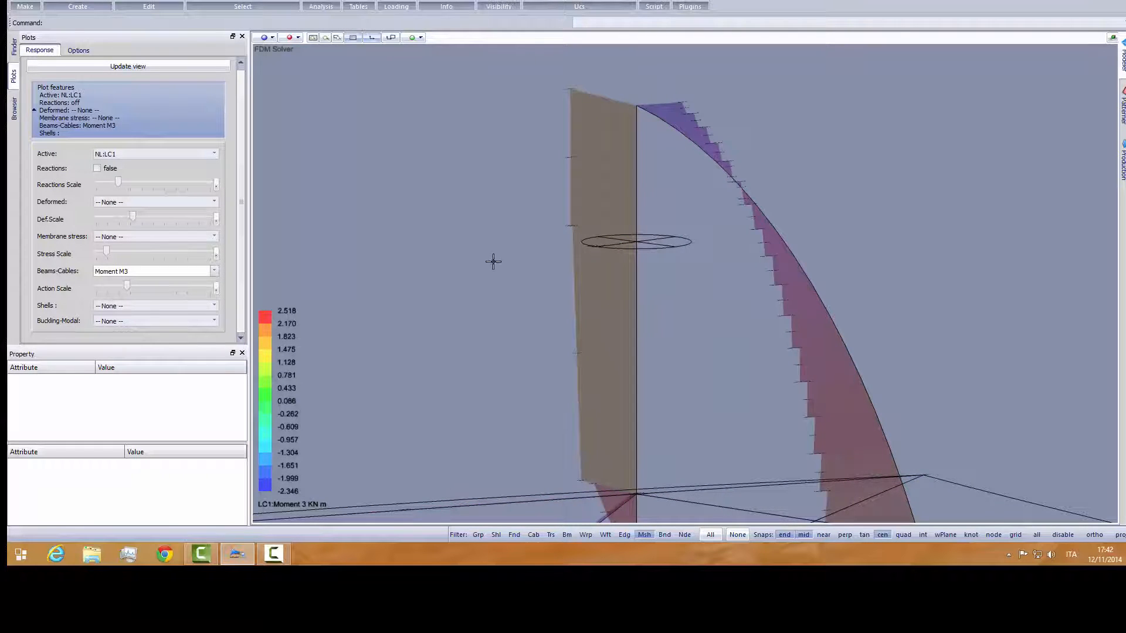
scroll(575, 283, "down", 3)
scroll(575, 284, "down", 4)
middle_click_drag(608, 370, 259, 325)
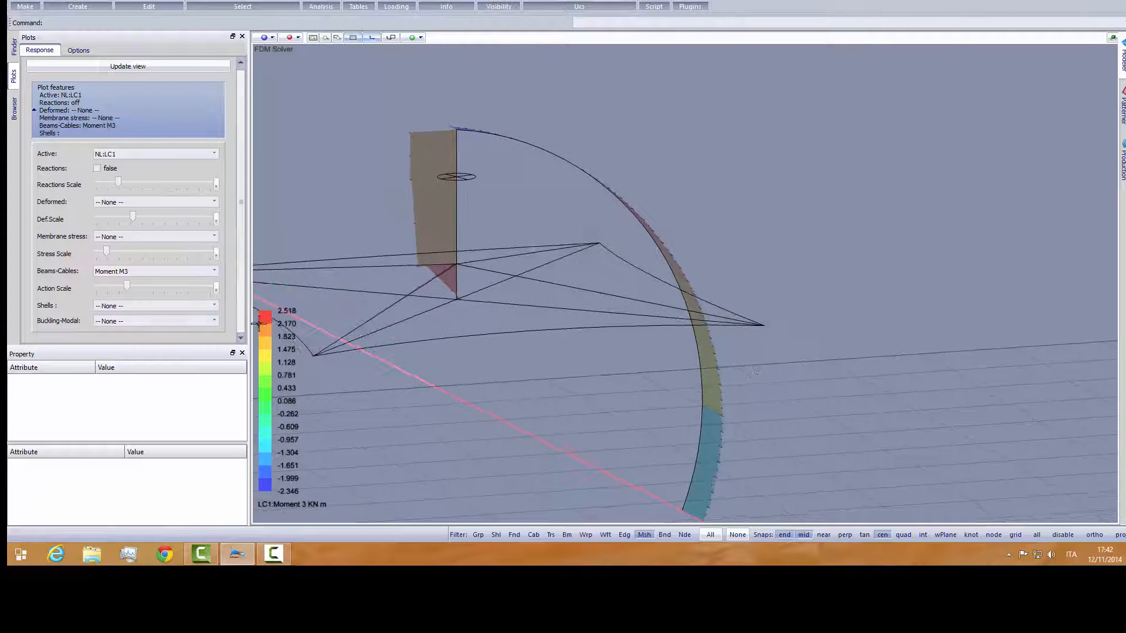
- Plot the combined Moment (M2+M3) for LC1 at a reduced action scale and inspect it along the mast and central post
left_click(149, 271)
left_click(130, 339)
middle_click_drag(539, 355, 430, 347)
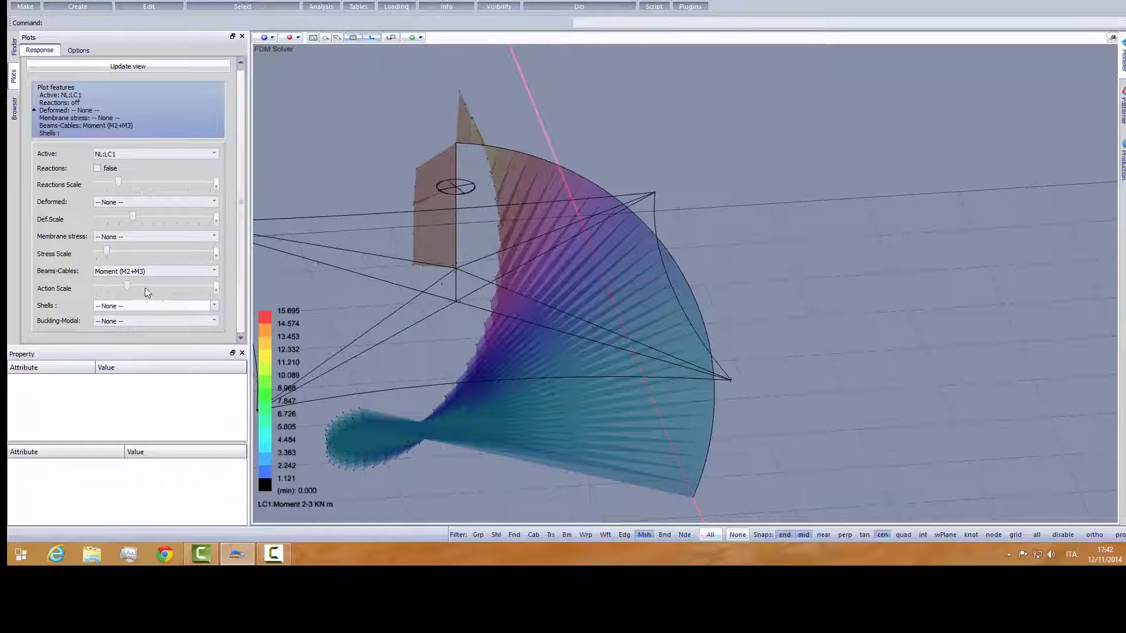
left_click_drag(106, 287, 103, 287)
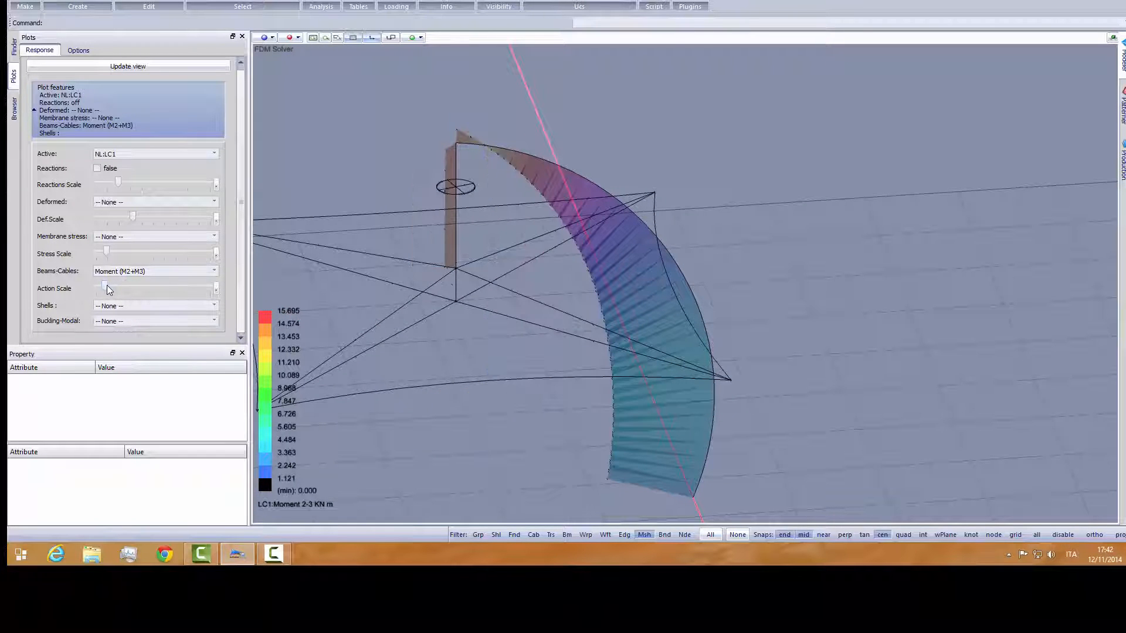
middle_click_drag(518, 367, 762, 362)
middle_click_drag(600, 367, 447, 350)
scroll(455, 197, "up", 2)
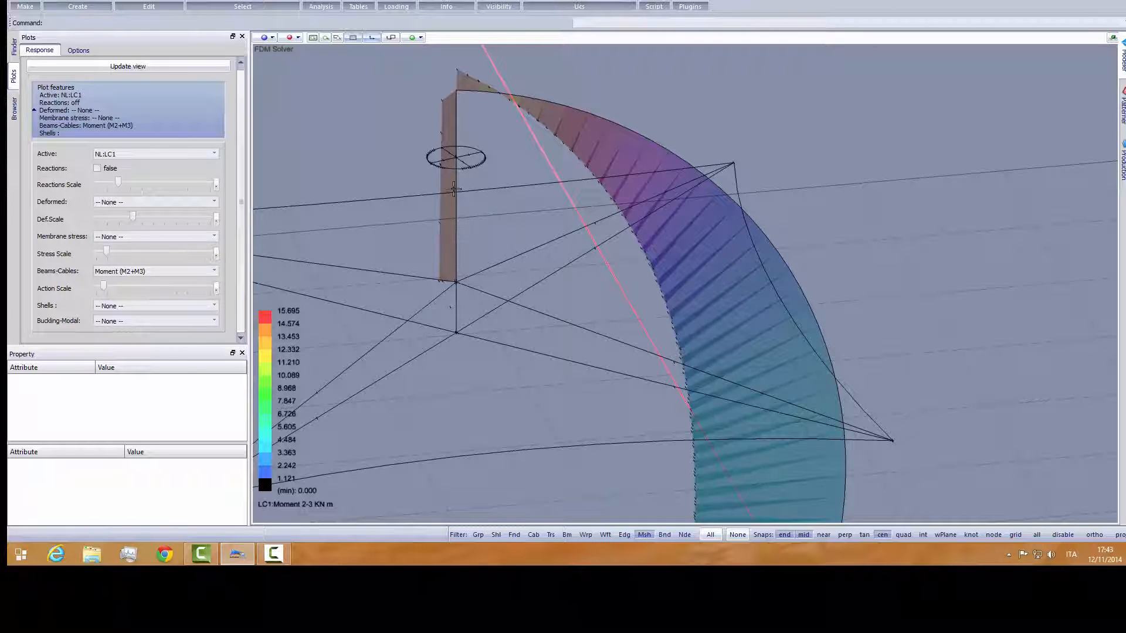
scroll(719, 287, "down", 3)
middle_click_drag(683, 343, 653, 342)
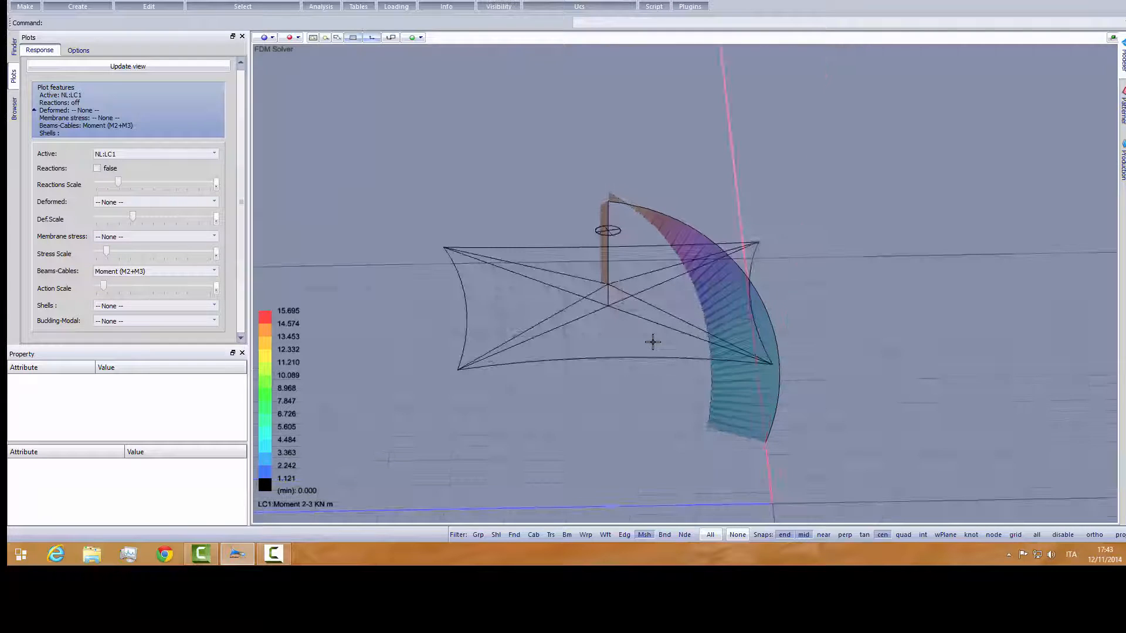
- Turn off the beam and cable force plot and display the LC1 deformed shape as Shaded
left_click(161, 272)
left_click(139, 283)
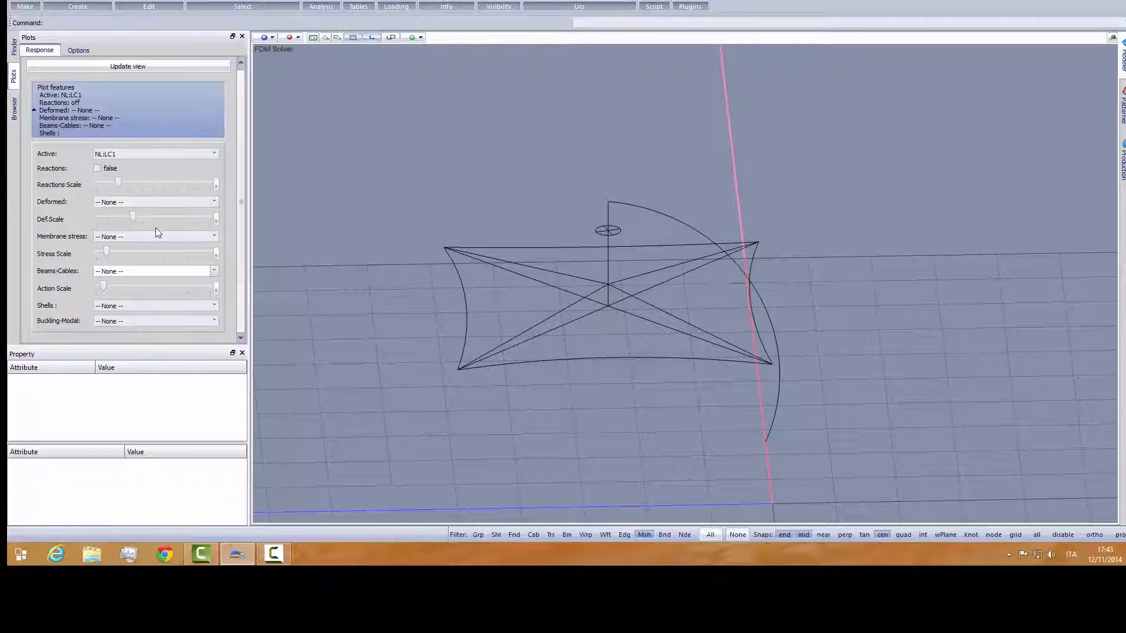
left_click(129, 206)
left_click(129, 243)
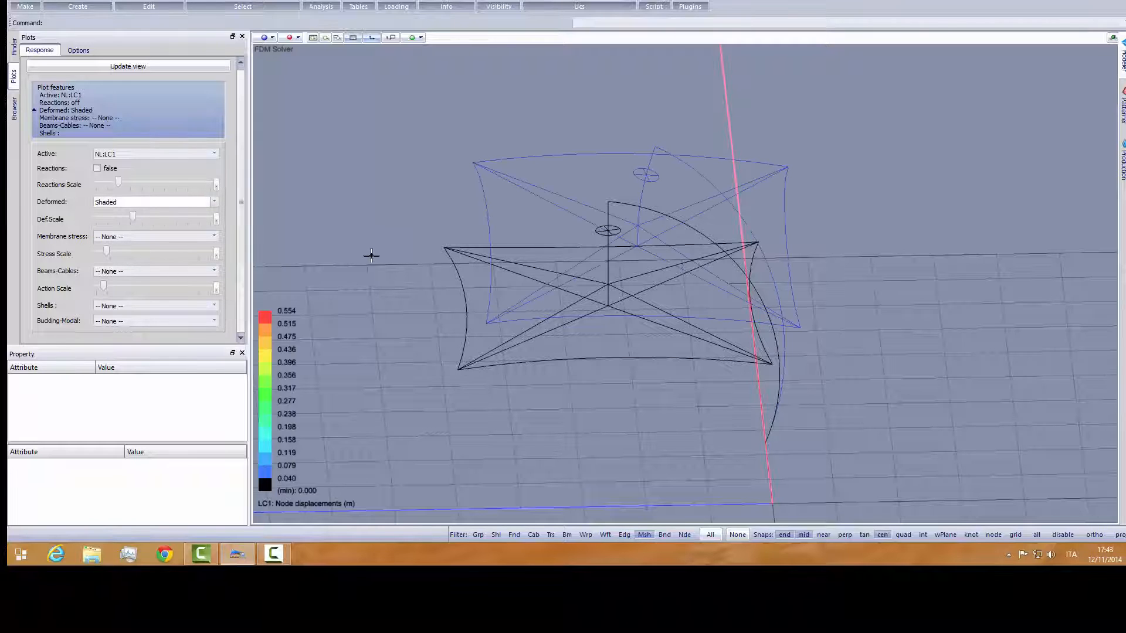
middle_click_drag(379, 280, 510, 269)
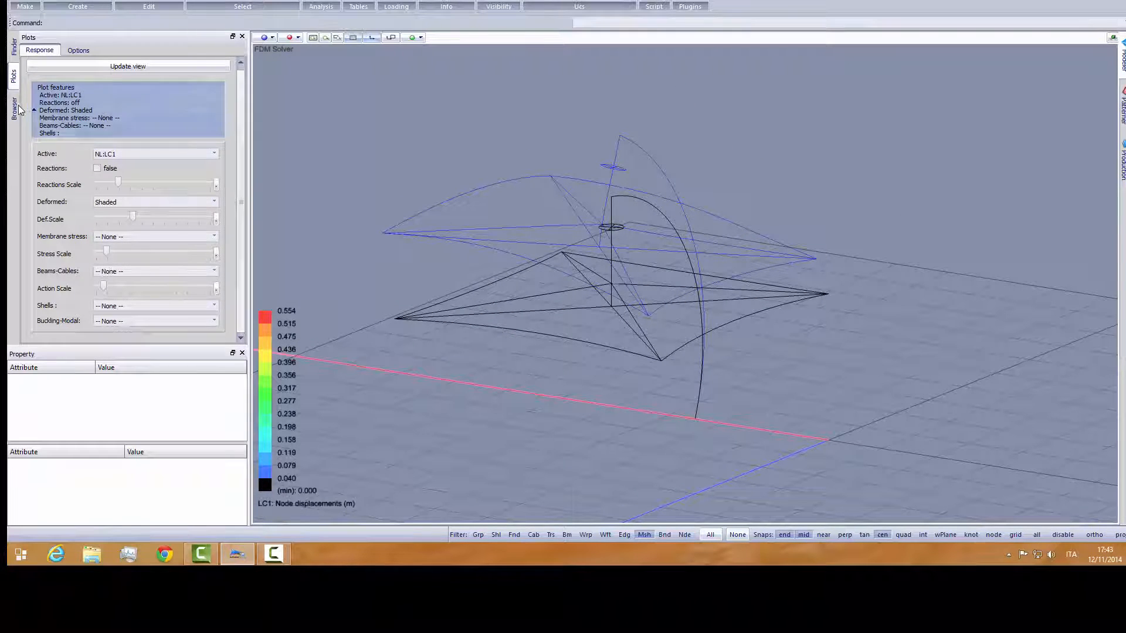
- Make the membrane mesh C[1] visible again and update the plot to include its shaded LC1 displacements
left_click(15, 109)
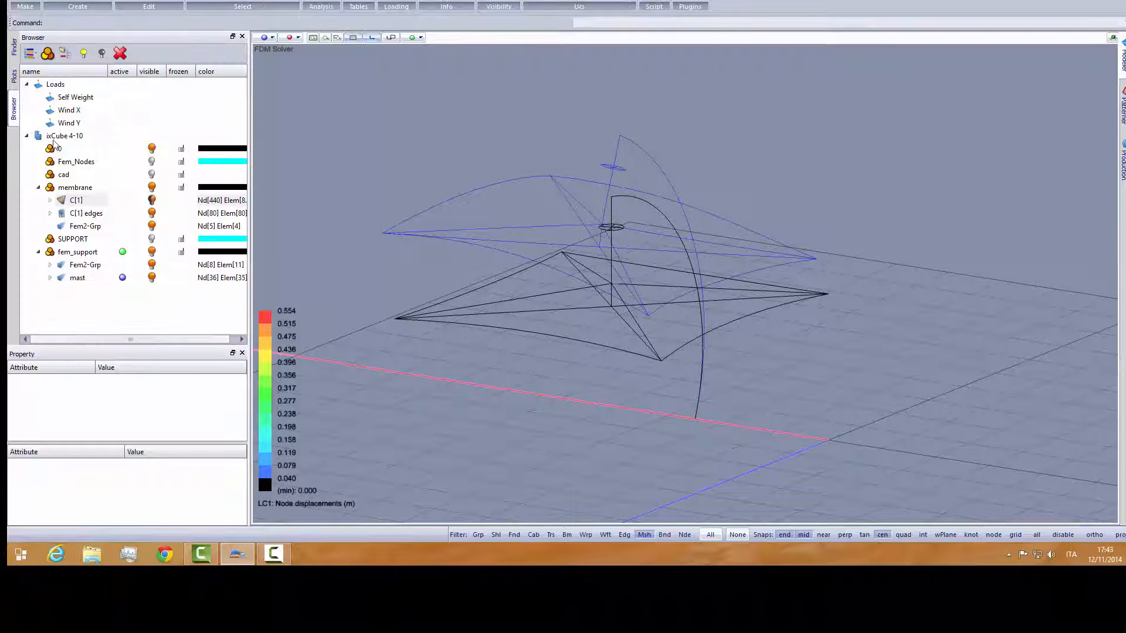
left_click(152, 200)
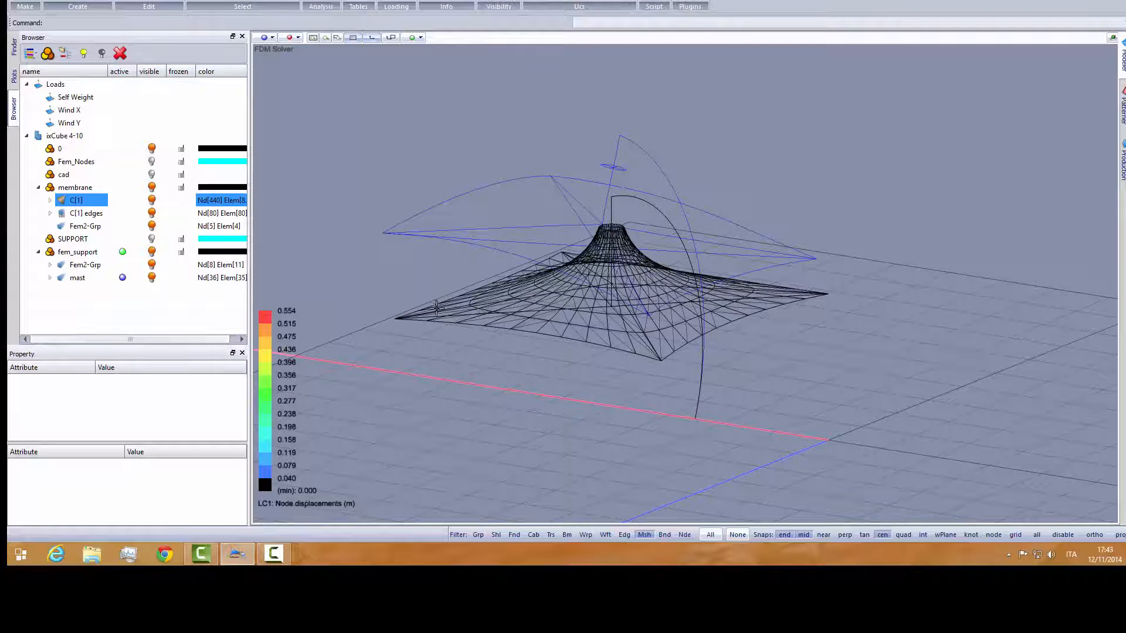
middle_click_drag(436, 305, 444, 313)
key("Escape")
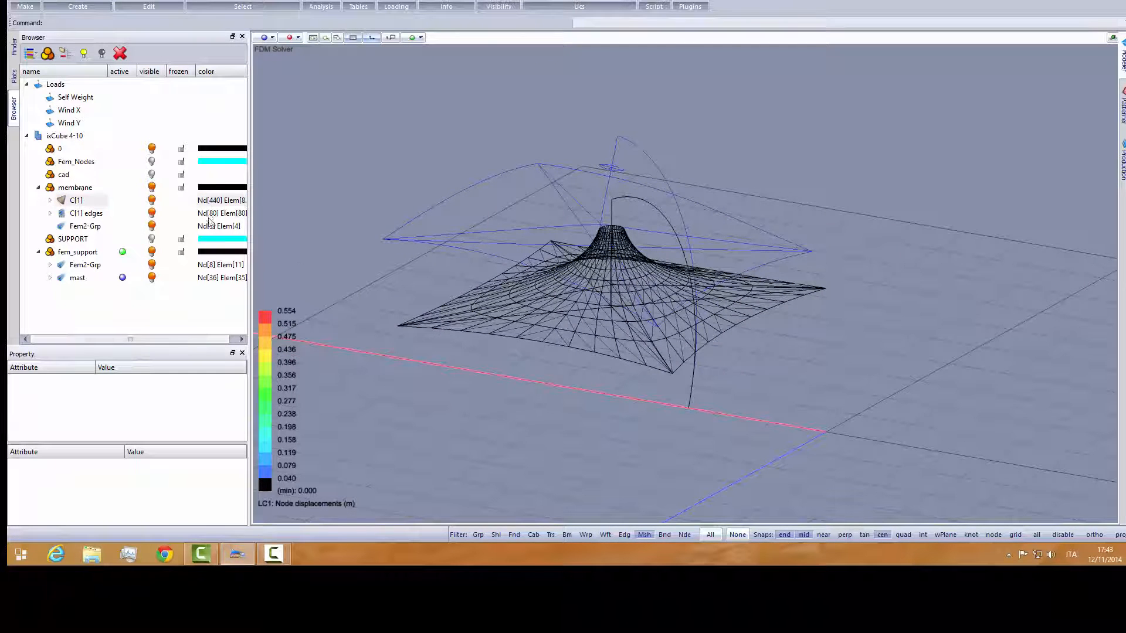
left_click(16, 86)
left_click(144, 67)
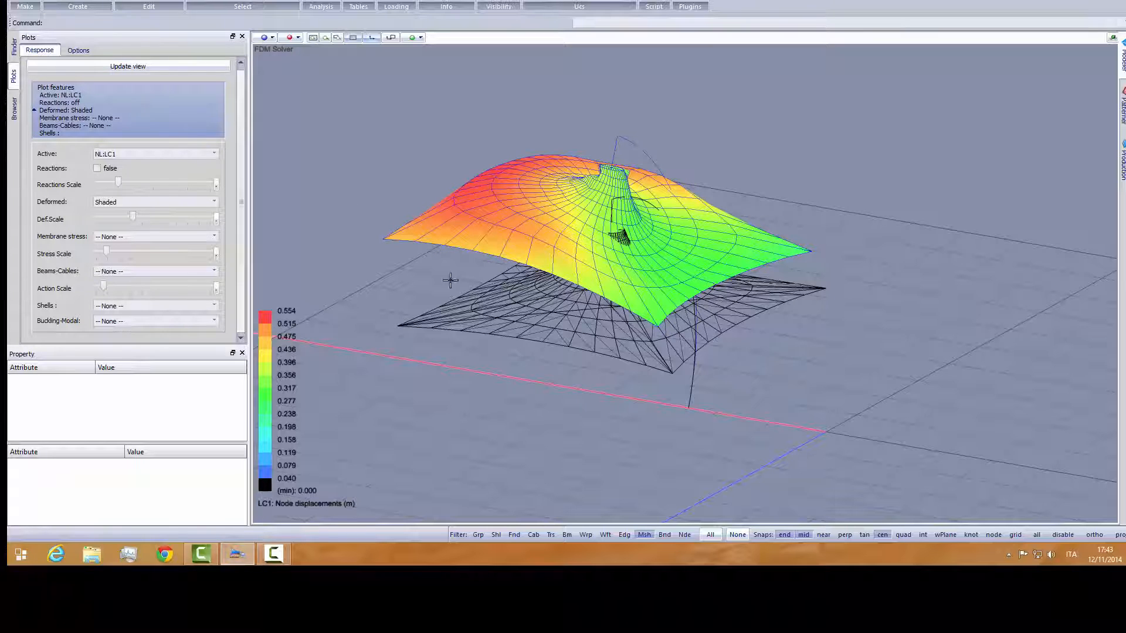
middle_click_drag(460, 305, 487, 299)
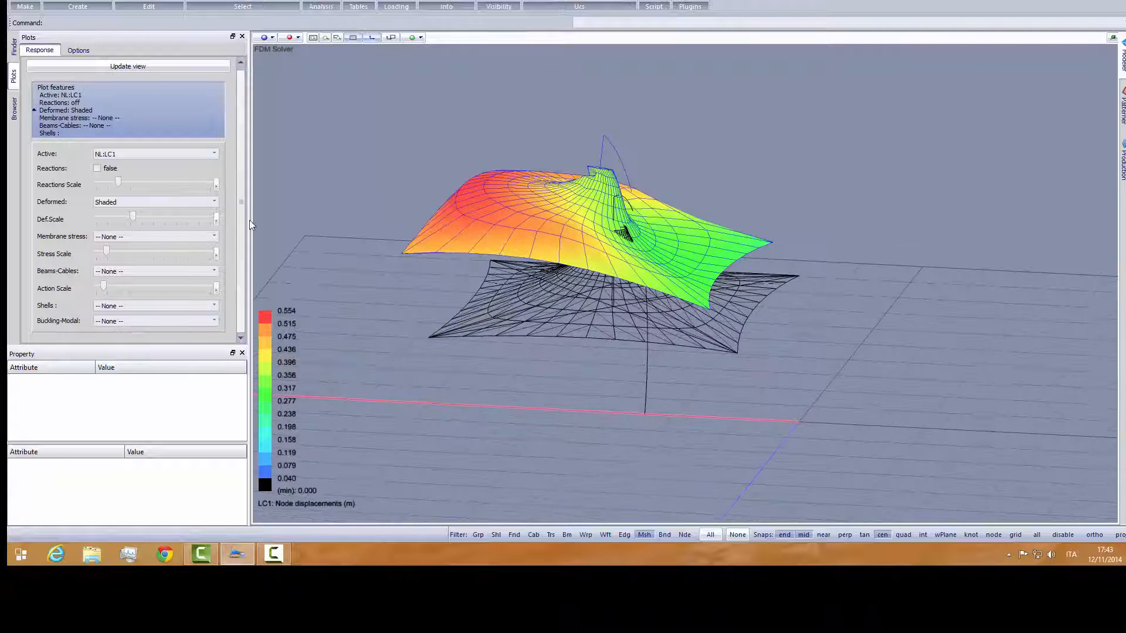
- Lower the deformation scale of the shaded LC1 plot and compare the deformed membrane with the undeformed mesh
left_click_drag(135, 217, 99, 220)
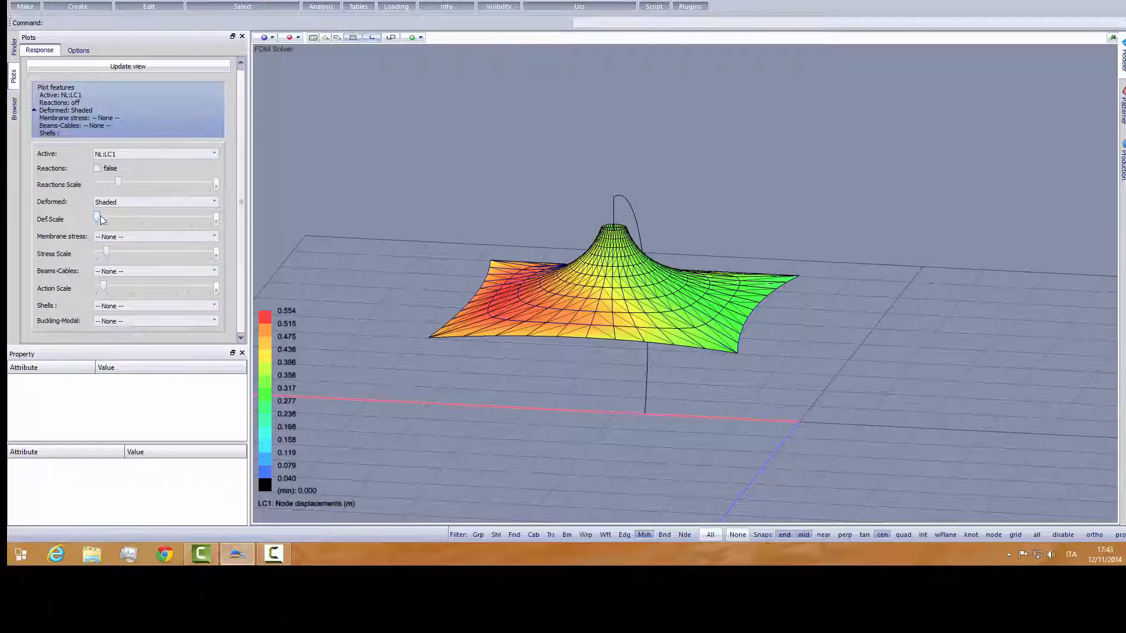
left_click(216, 218)
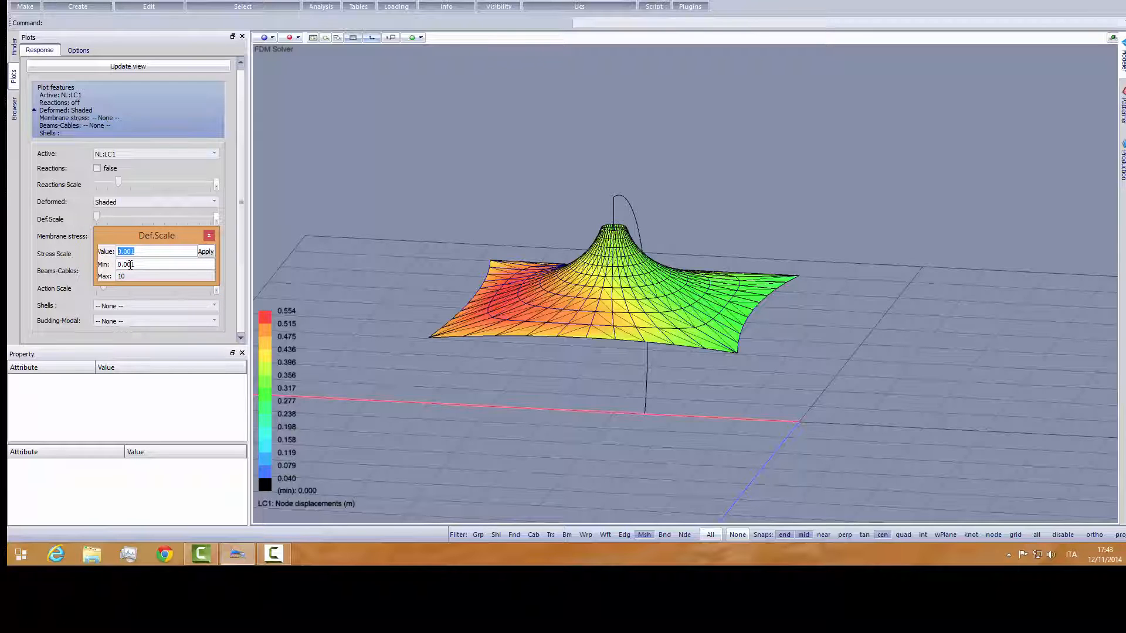
left_click(206, 253)
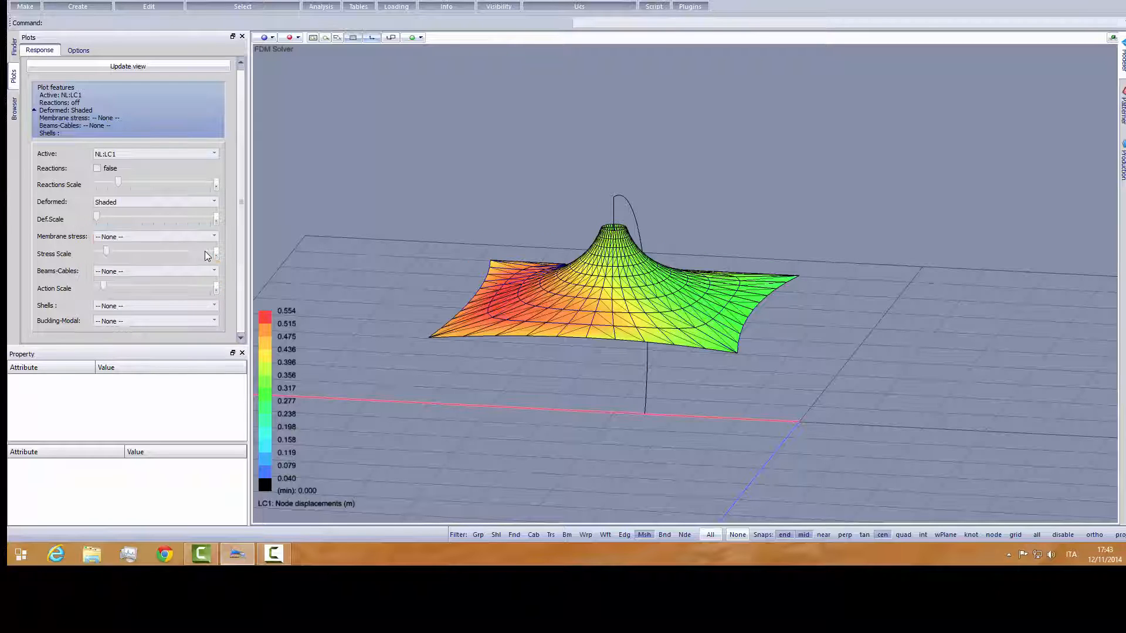
middle_click_drag(456, 346, 609, 331)
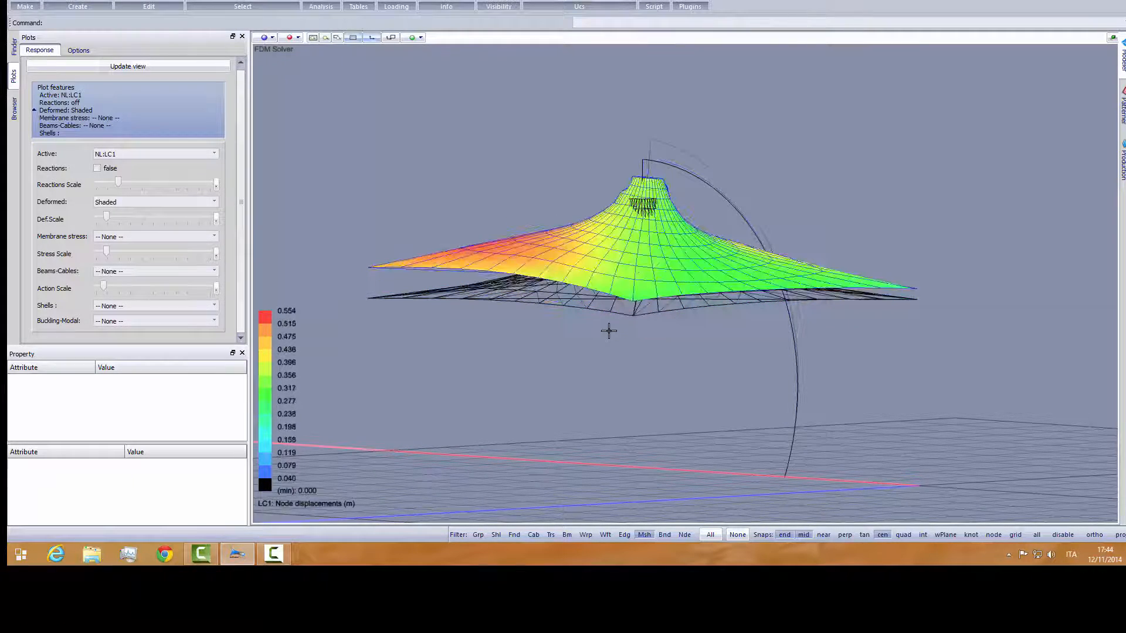
middle_click_drag(594, 332, 557, 339)
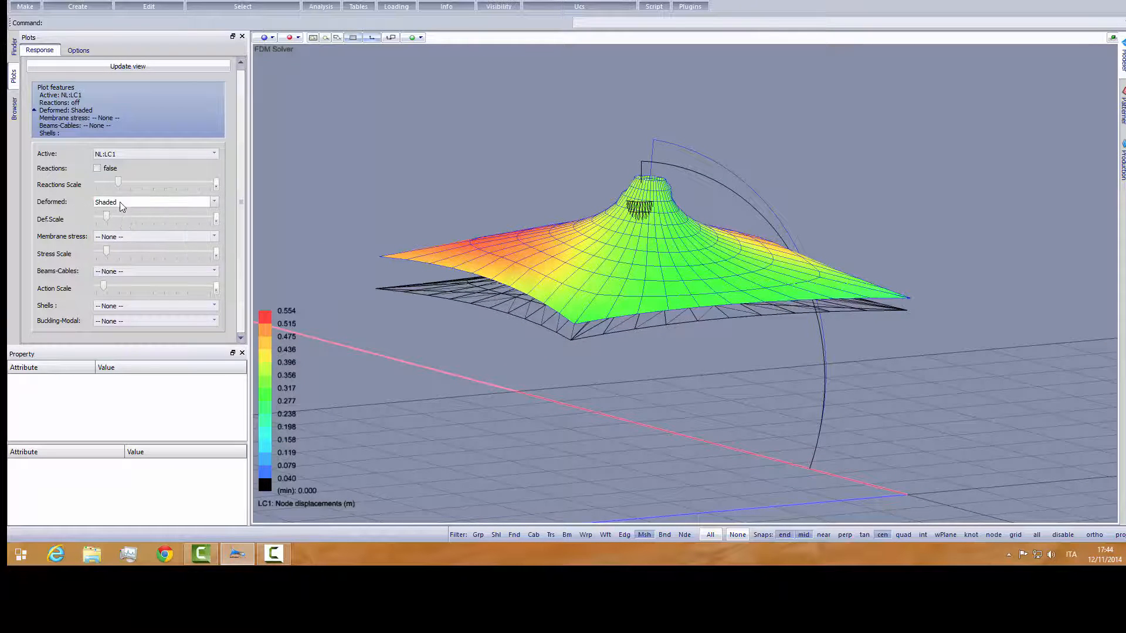
- Turn off the deformed shape, plot the sI membrane stress for LC1 and inspect its distribution from above
left_click(155, 202)
left_click(161, 237)
left_click(115, 237)
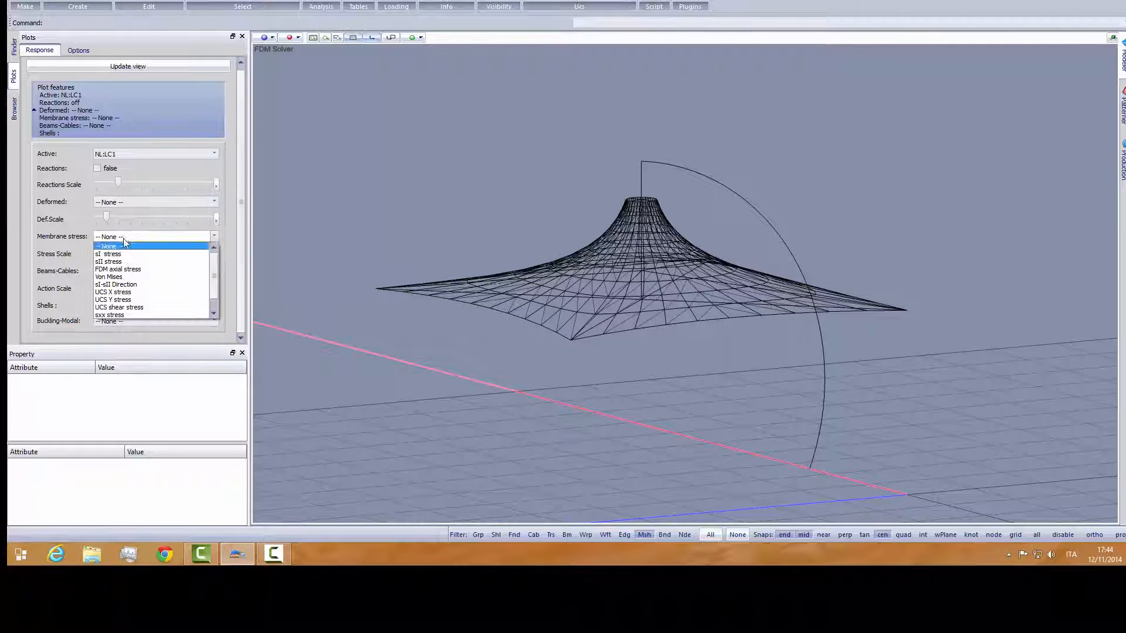
left_click(122, 256)
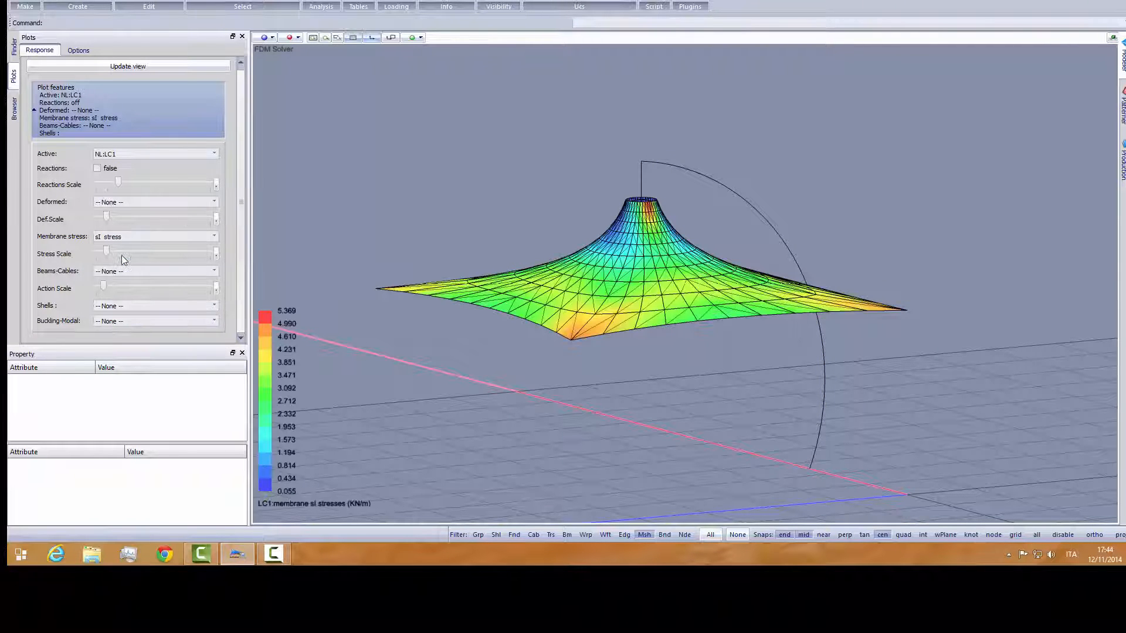
middle_click_drag(458, 279, 402, 326)
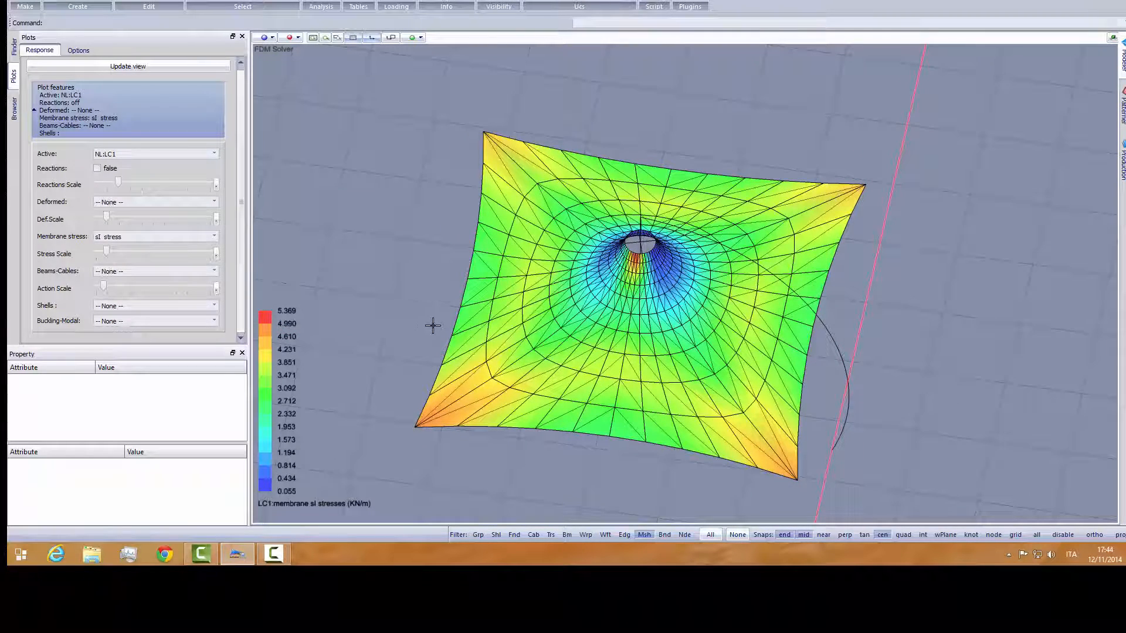
middle_click_drag(504, 350, 561, 368)
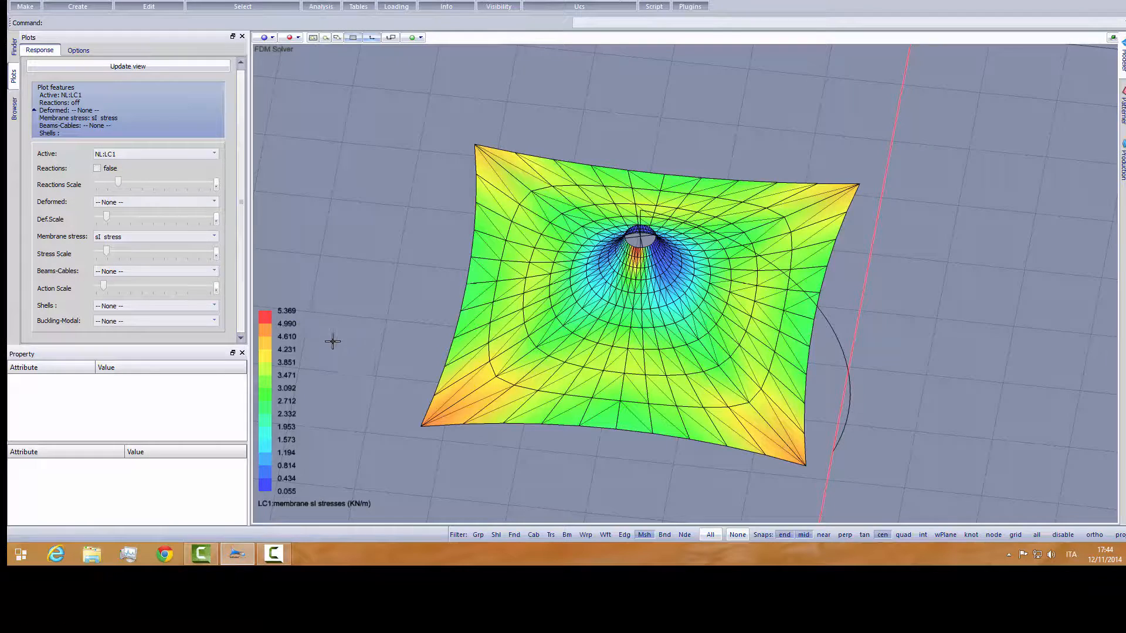
- Switch the sI membrane stress plot to load case LC2 and inspect the stress distribution over the umbrella from several angles
middle_click_drag(336, 334, 353, 304)
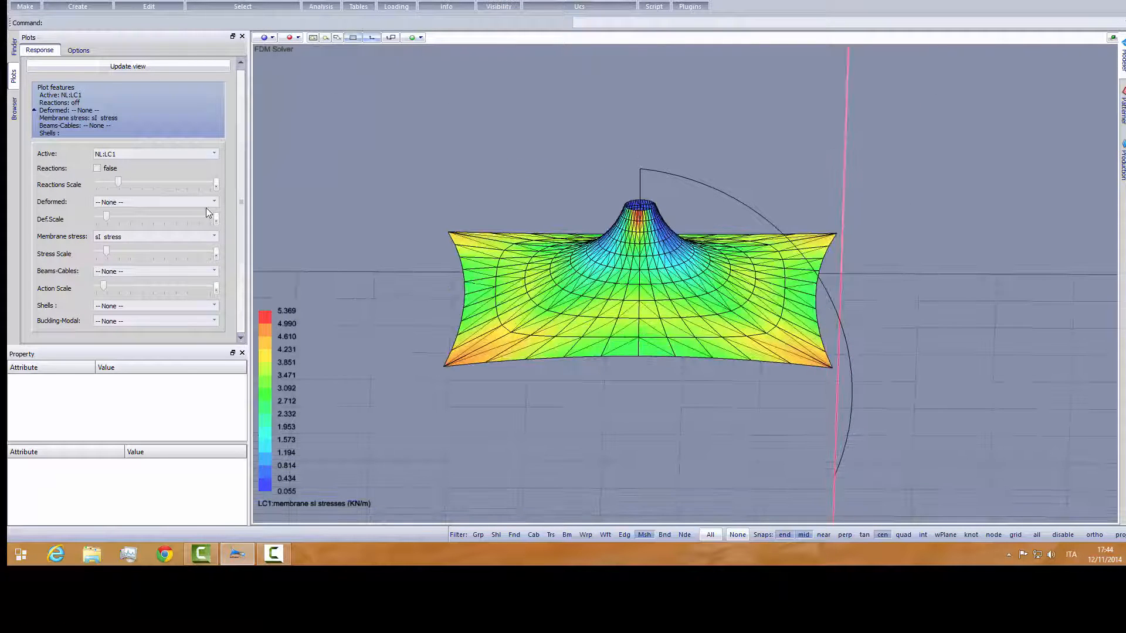
left_click(215, 153)
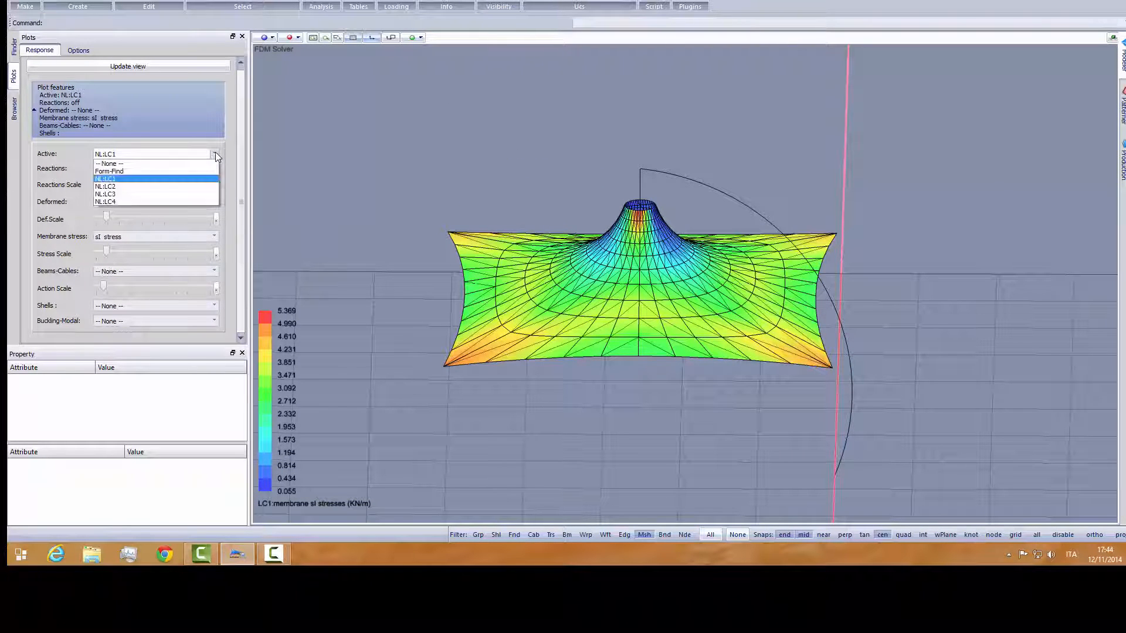
left_click(143, 186)
middle_click_drag(446, 289, 423, 312)
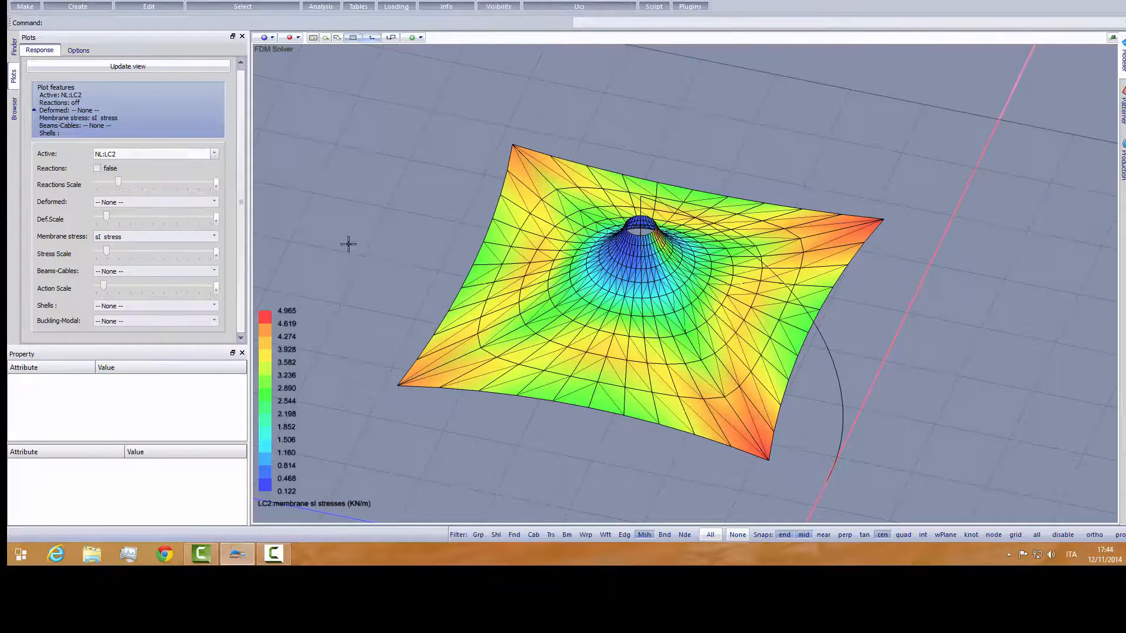
middle_click_drag(348, 244, 420, 267)
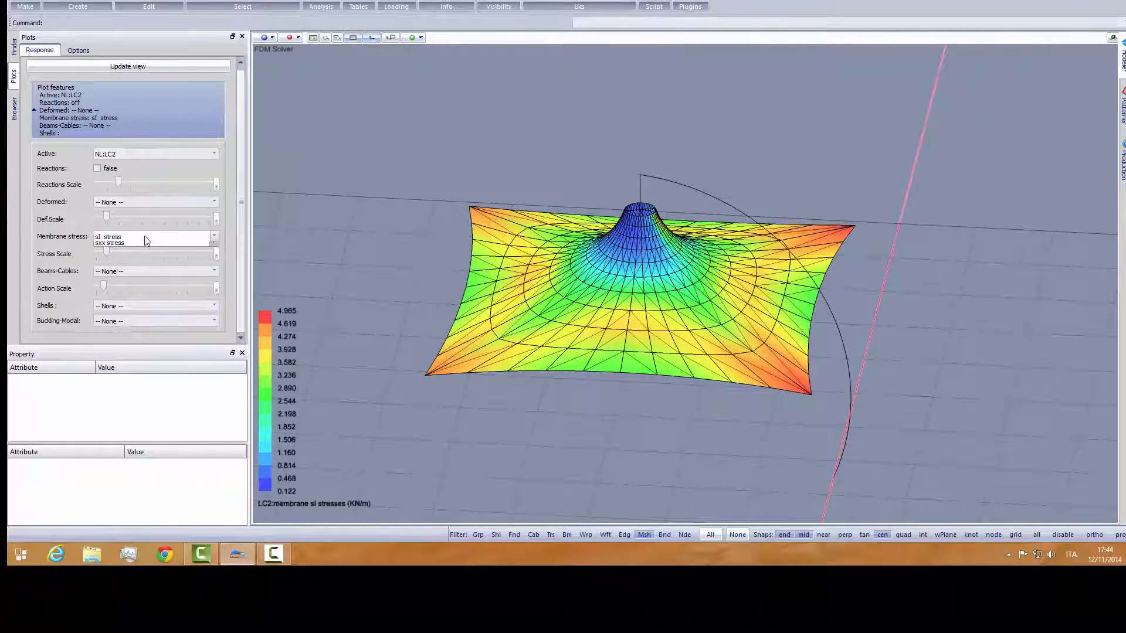
- Plot the Von Mises membrane stress for LC2 and inspect its distribution across the canopy
left_click(188, 237)
left_click(195, 286)
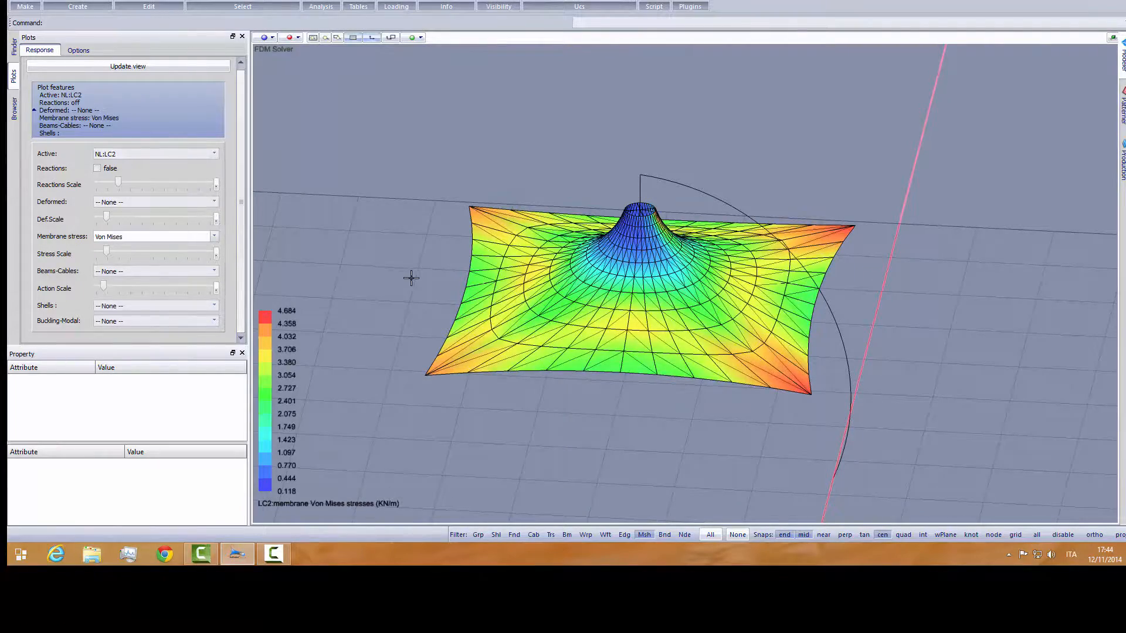
middle_click_drag(410, 276, 379, 296)
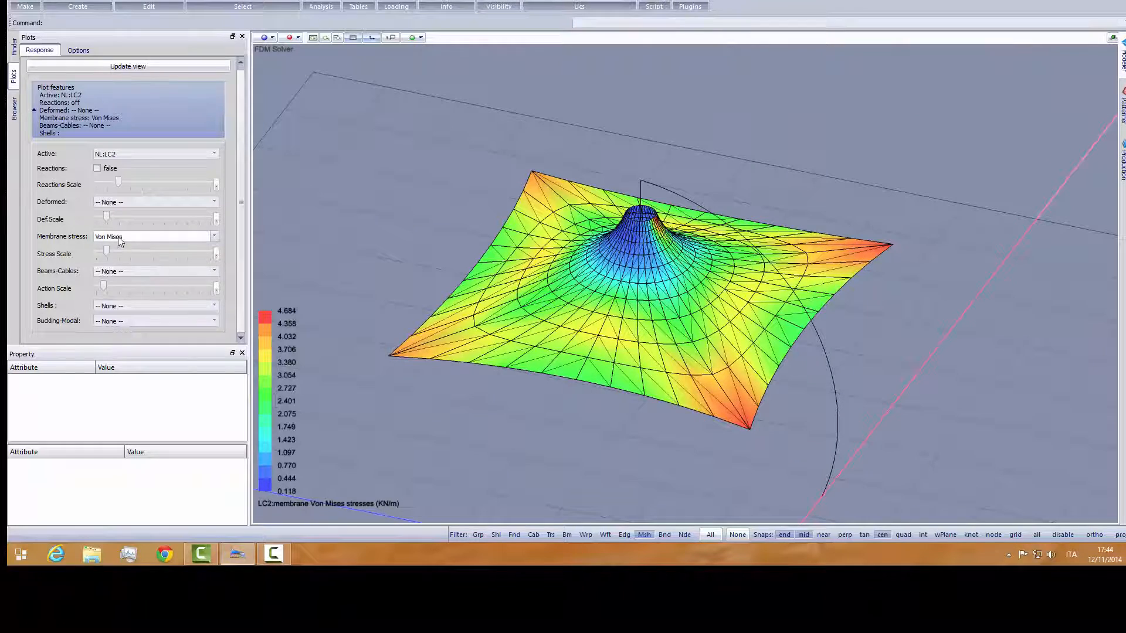
- Turn off the membrane stress plot, show the LC2 deformed shape as Shaded and compare it with the undeformed mesh
left_click(155, 237)
left_click(132, 245)
left_click(139, 203)
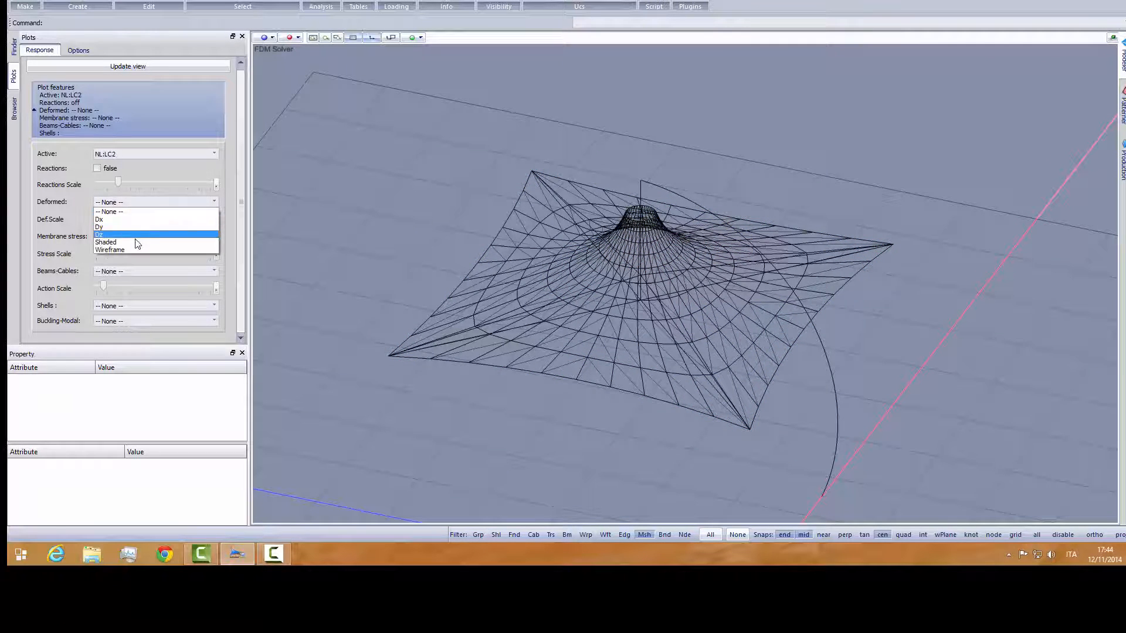
left_click(105, 227)
mouse_move(481, 352)
middle_mouse_down()
mouse_move(512, 314)
mouse_move(505, 299)
mouse_move(608, 311)
mouse_move(600, 302)
middle_mouse_up()
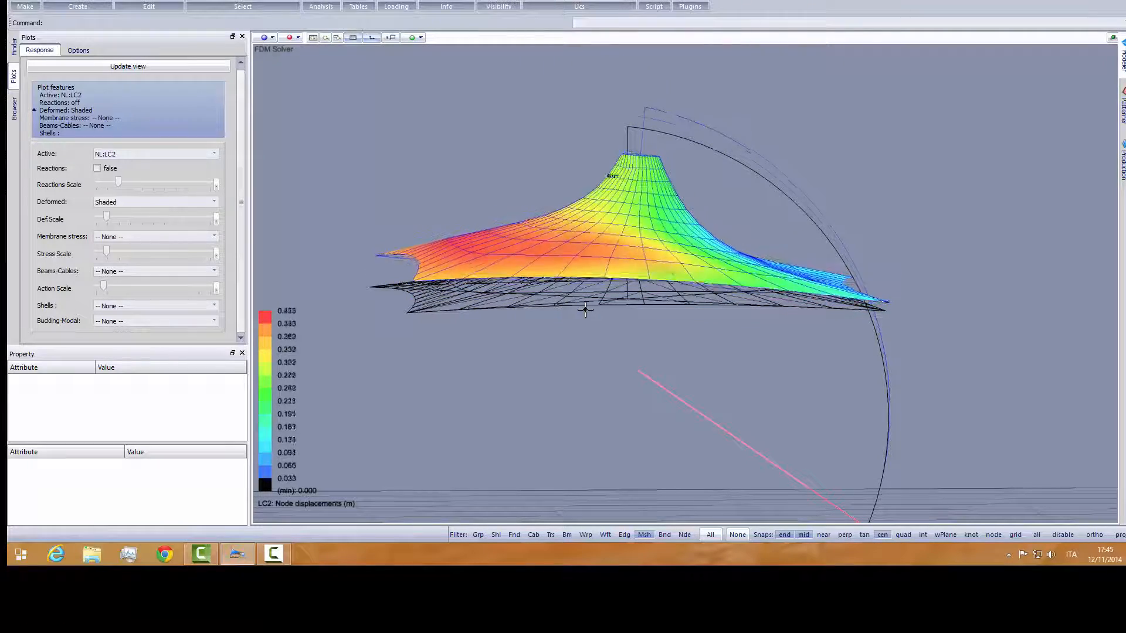
middle_click_drag(546, 325, 594, 335)
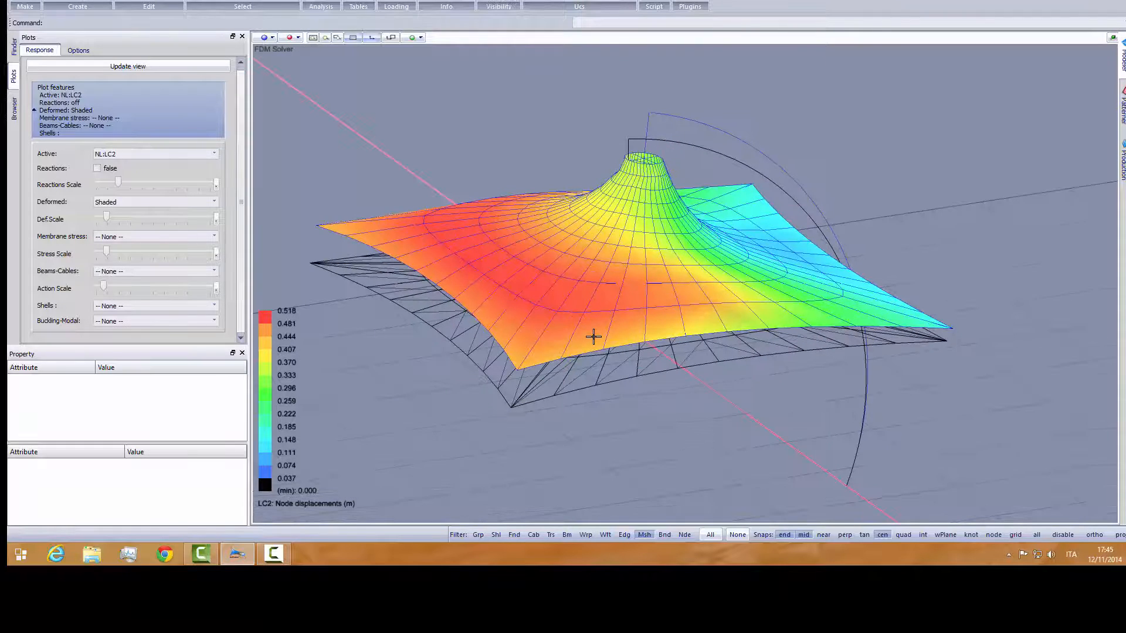
- Turn off the LC2 deformed shape so that only the plain model mesh is shown
left_click(157, 203)
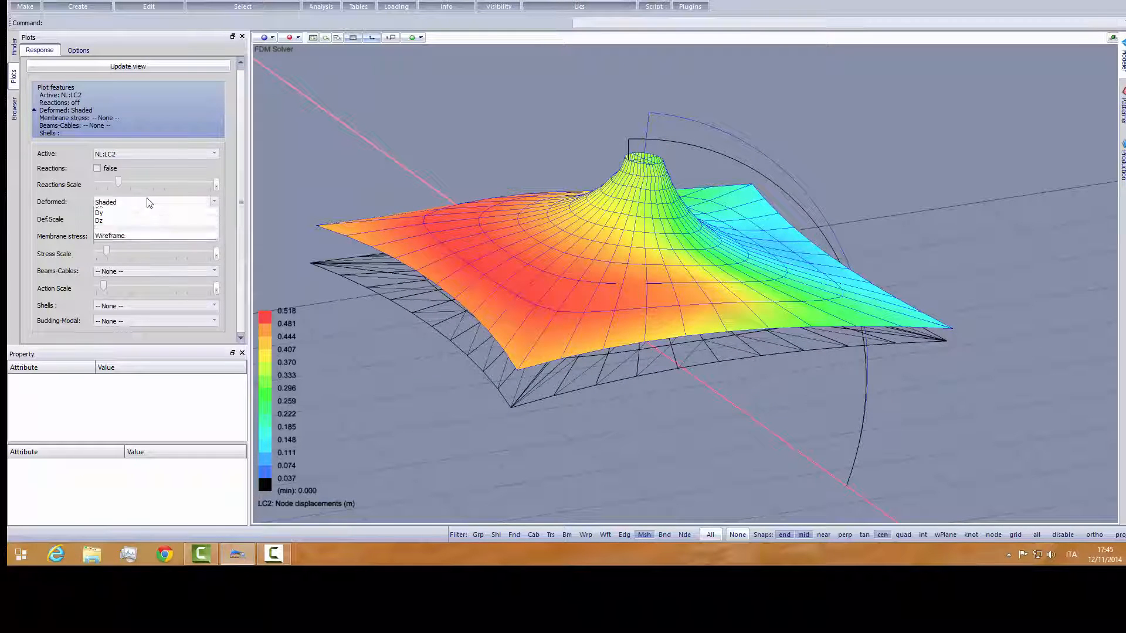
left_click(139, 211)
middle_click_drag(424, 229, 586, 287)
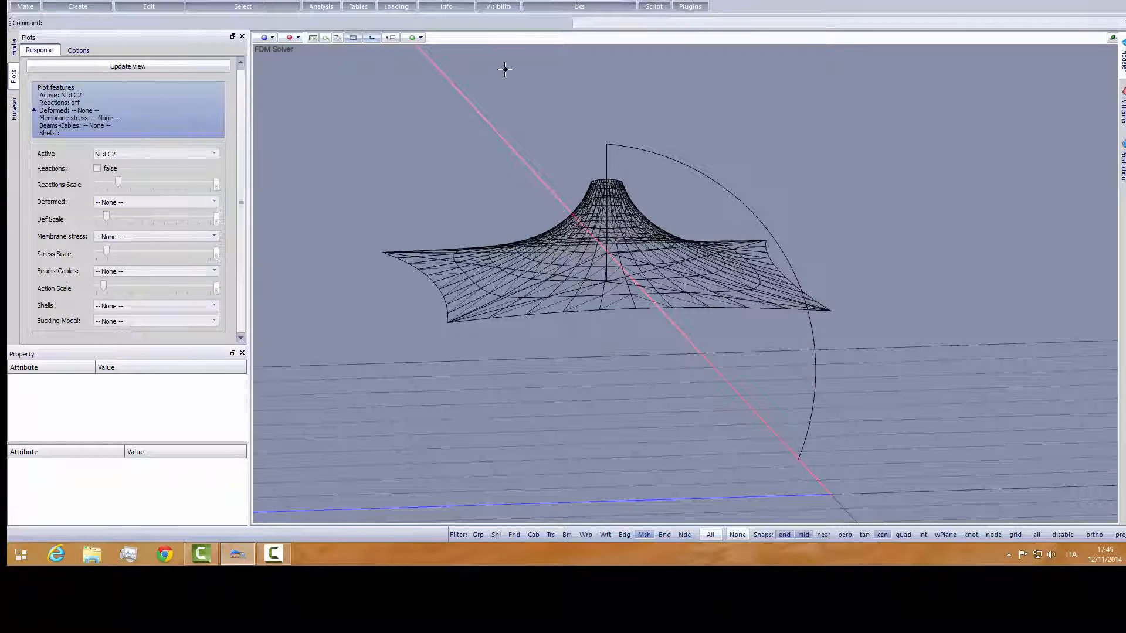
- Restrict selection to nodes, select the fixed node at the curved mast's base and create a foundation there
scroll(757, 410, "up", 5)
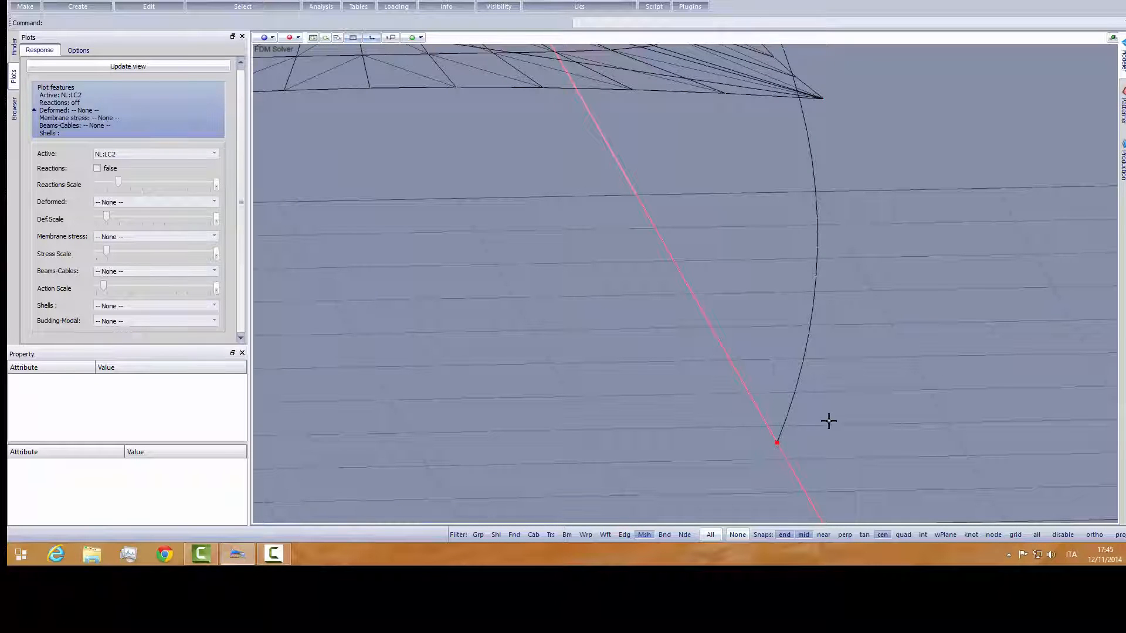
left_click(685, 534)
left_click_drag(751, 431, 798, 462)
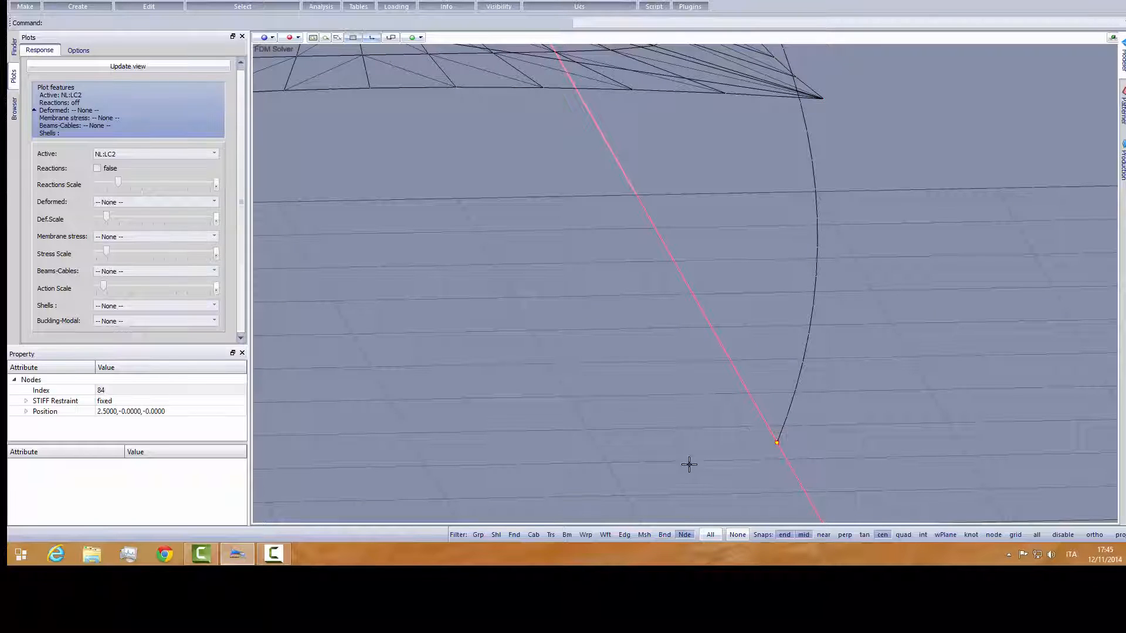
left_click(746, 0)
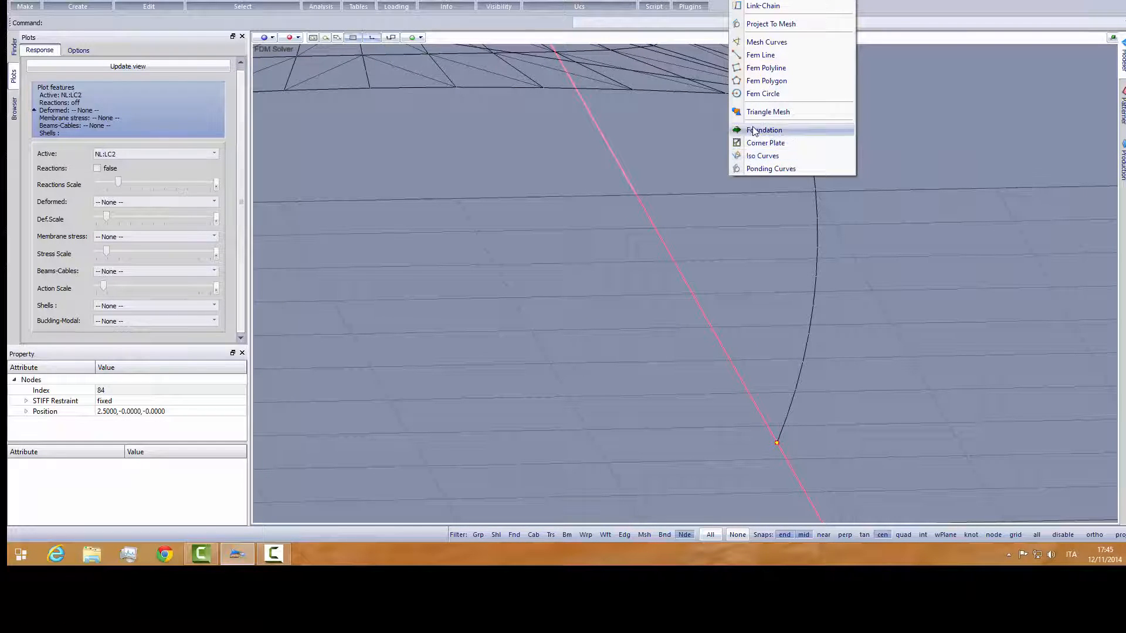
left_click(762, 156)
scroll(756, 223, "down", 3)
middle_click_drag(757, 239, 695, 255)
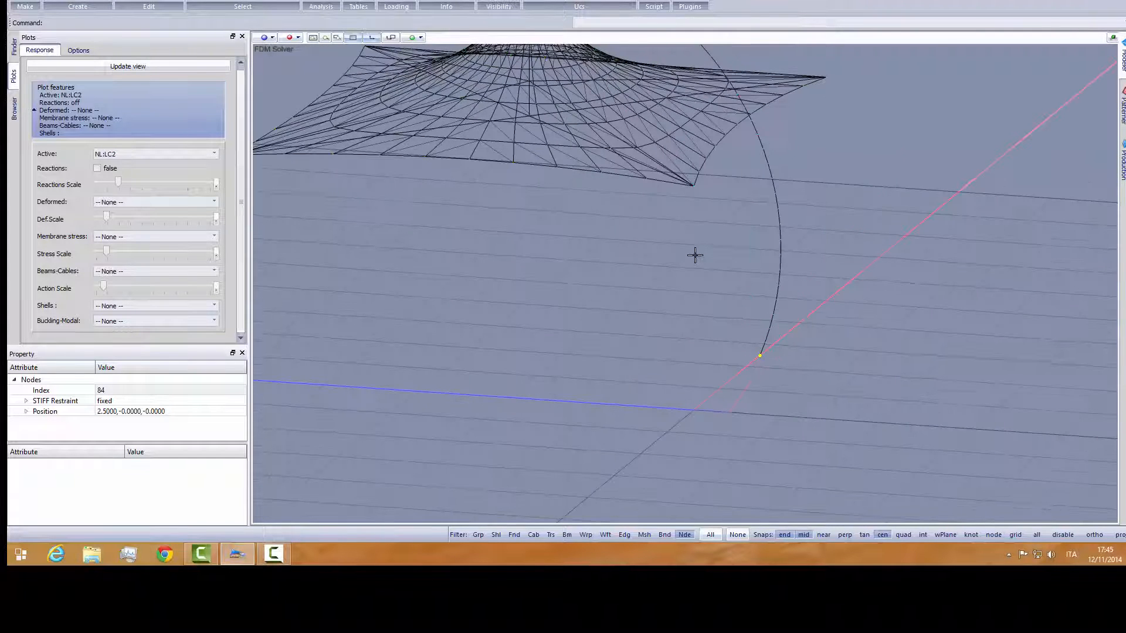
- Locate Footing[1] in the model tree and switch the view to solid rendering to inspect the block under the mast
left_click(14, 109)
left_click(85, 291)
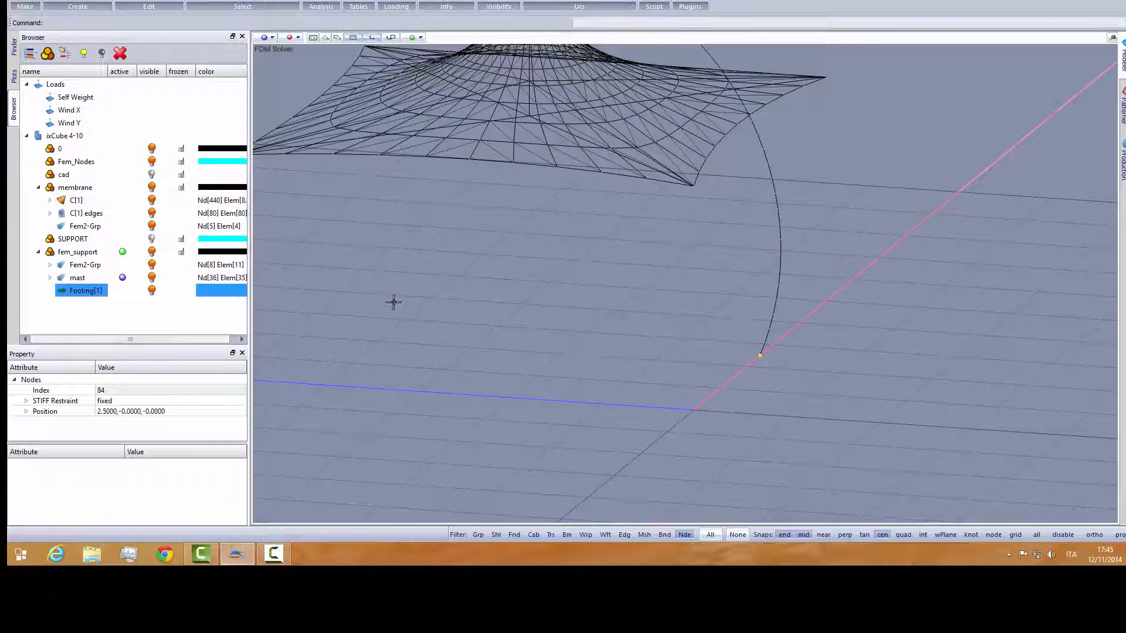
left_click(298, 38)
left_click(300, 62)
scroll(589, 305, "down", 2)
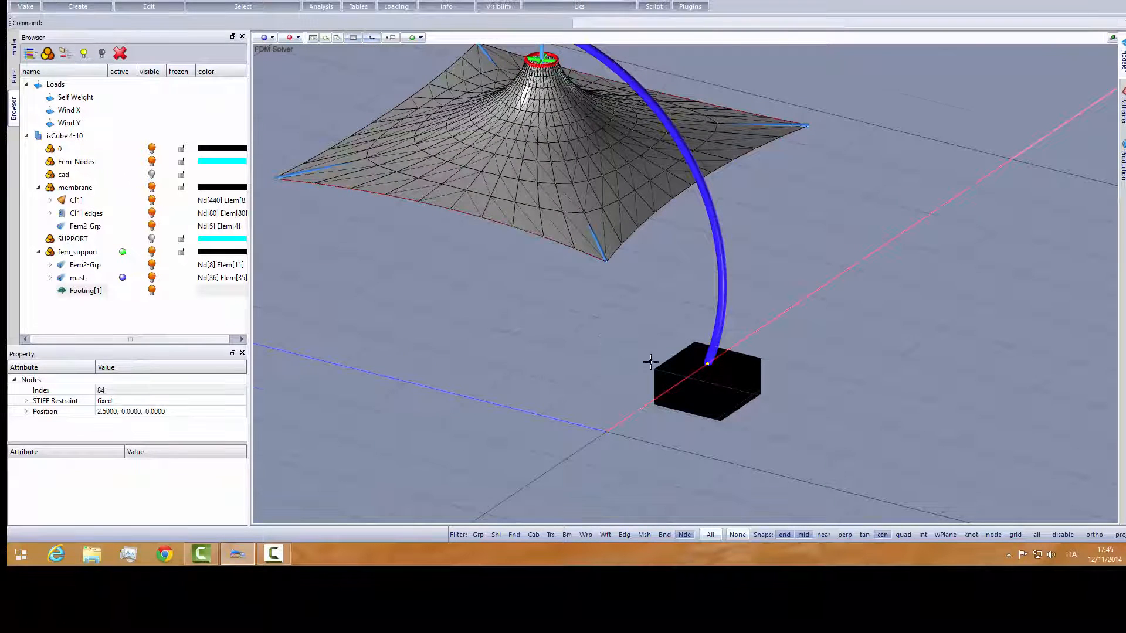
scroll(675, 364, "up", 3)
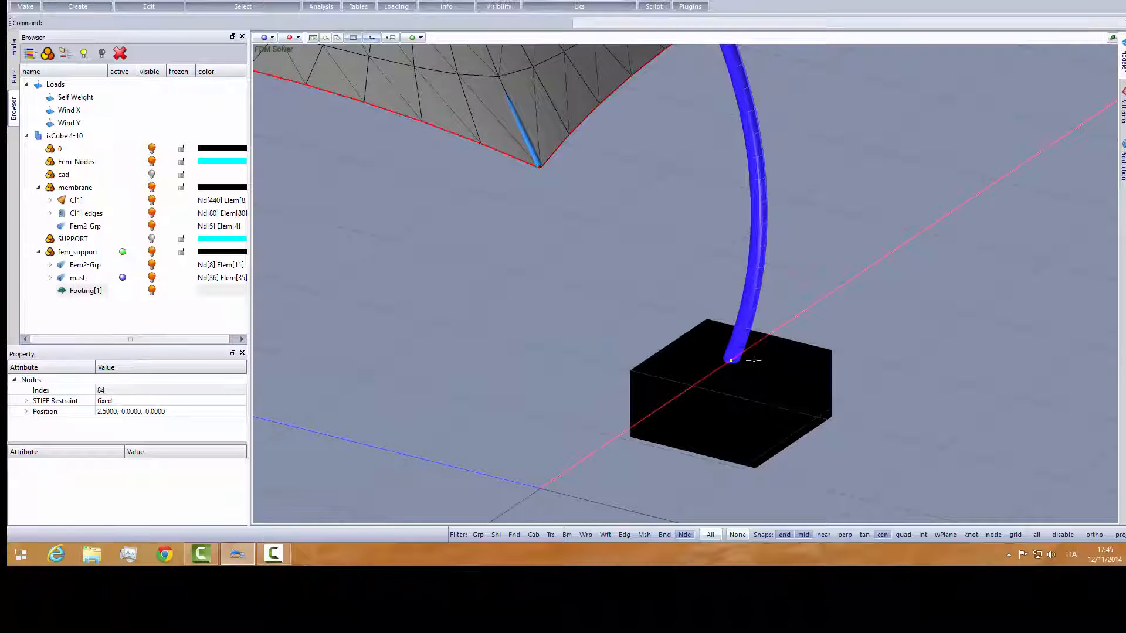
scroll(670, 346, "down", 1)
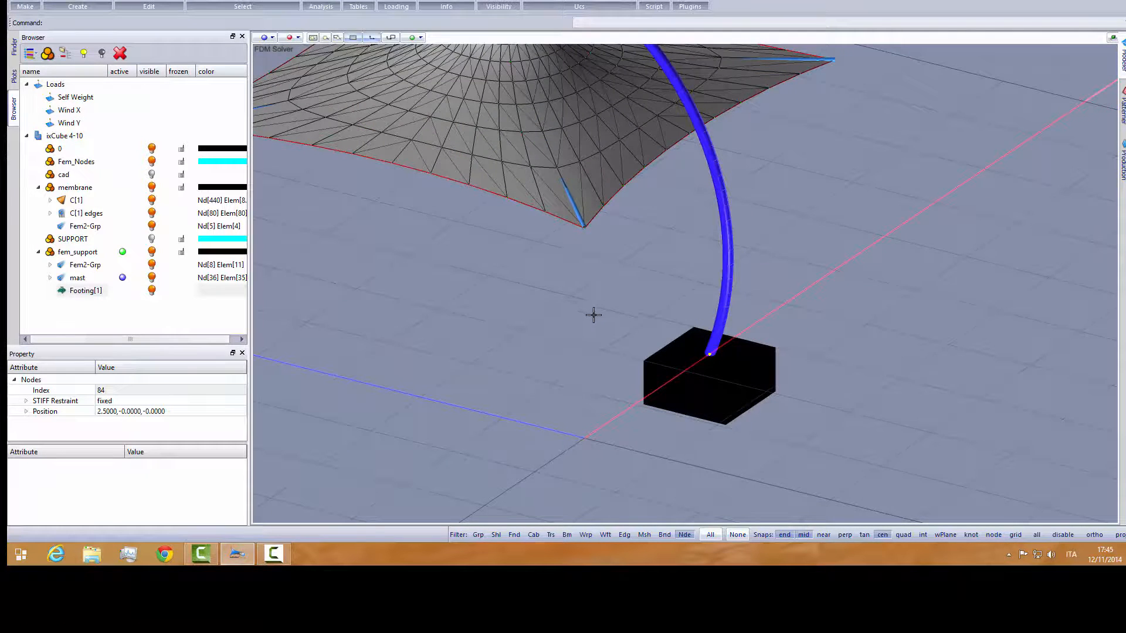
mouse_move(594, 315)
middle_mouse_down()
mouse_move(632, 296)
mouse_move(593, 312)
middle_mouse_up()
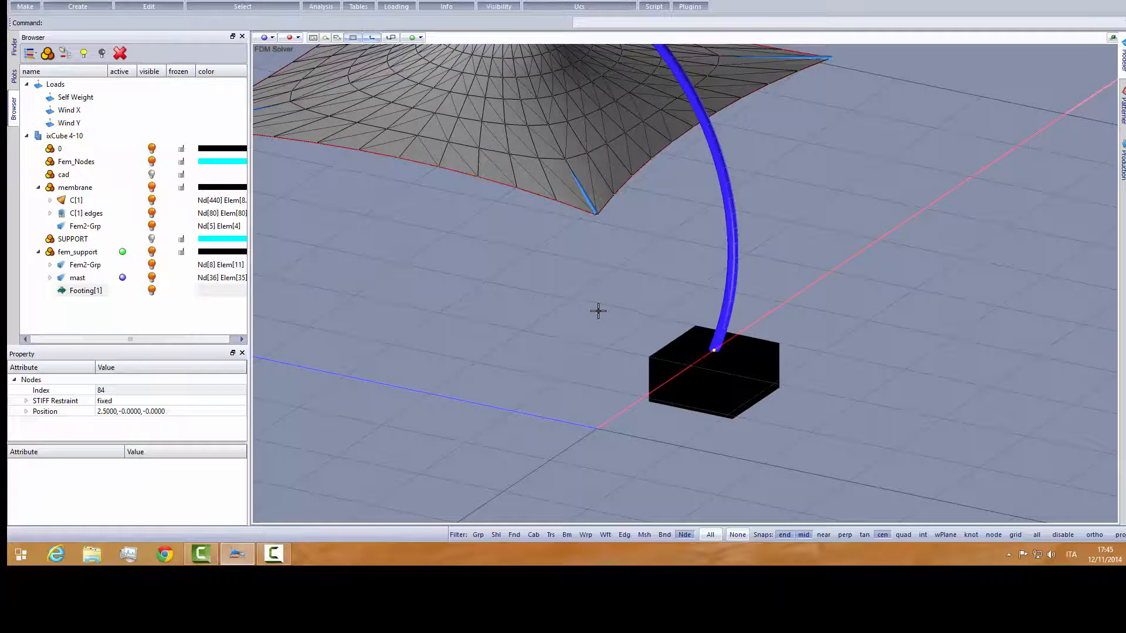
- Allow all object types to be selected, select Footing[1] and enlarge its property list to show every slab attribute
left_click(86, 291)
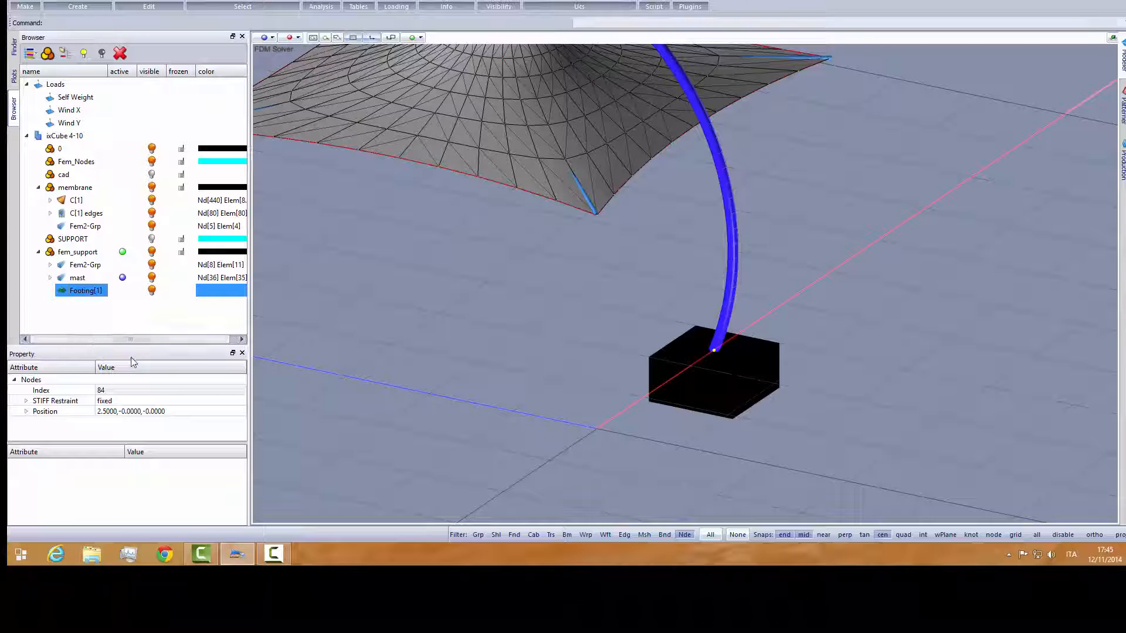
left_click(710, 535)
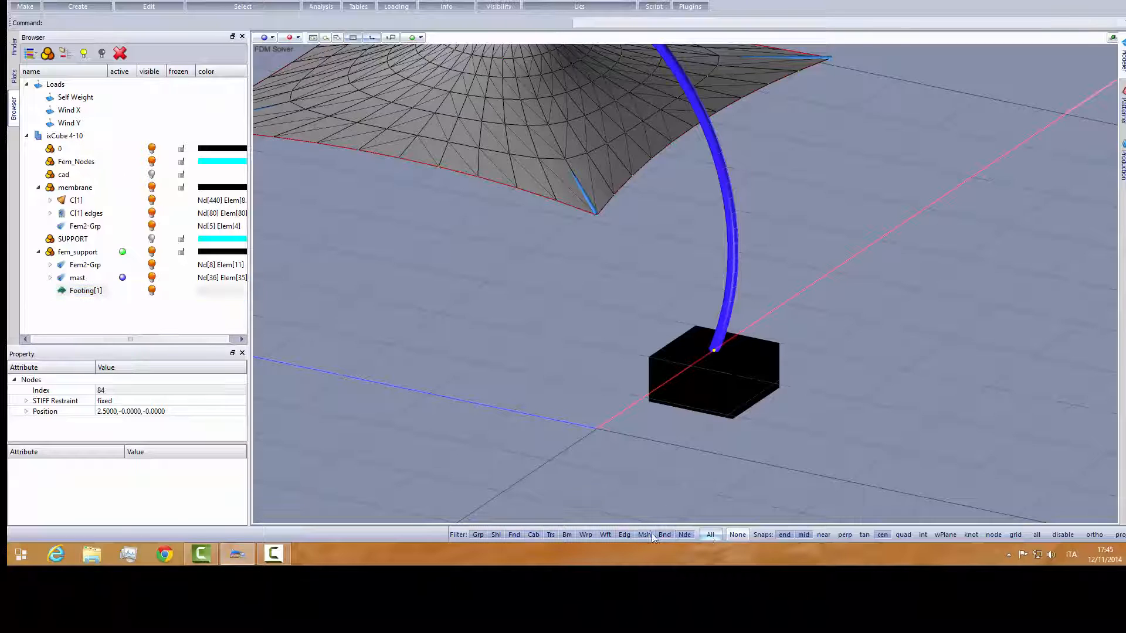
left_click(88, 291)
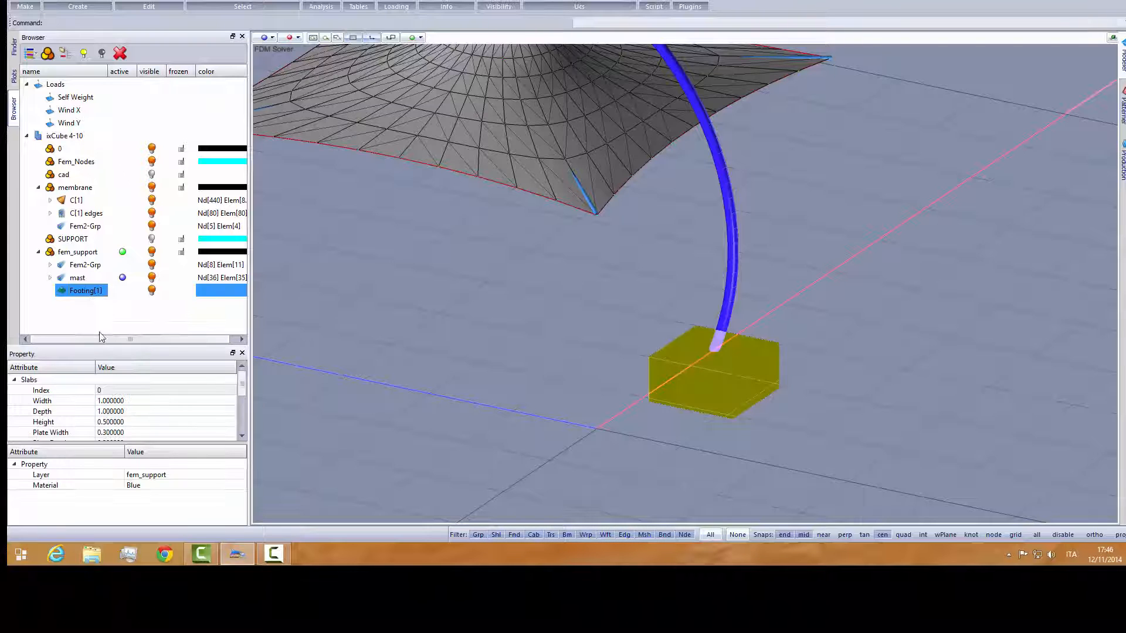
left_click_drag(99, 346, 100, 269)
left_click_drag(103, 210, 103, 192)
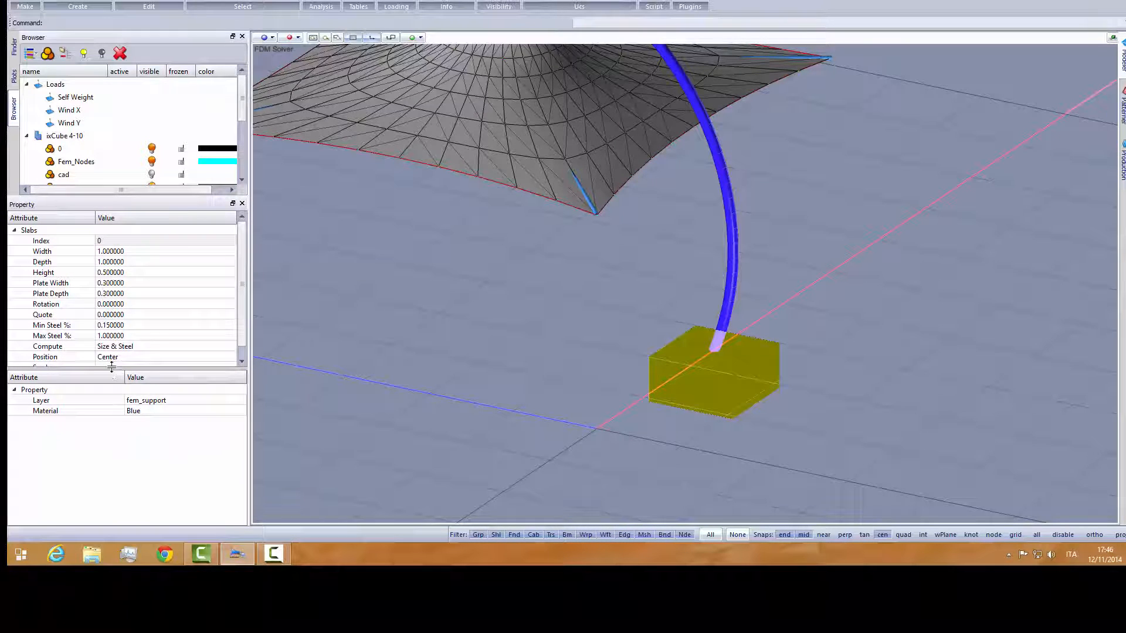
left_click_drag(113, 372, 115, 390)
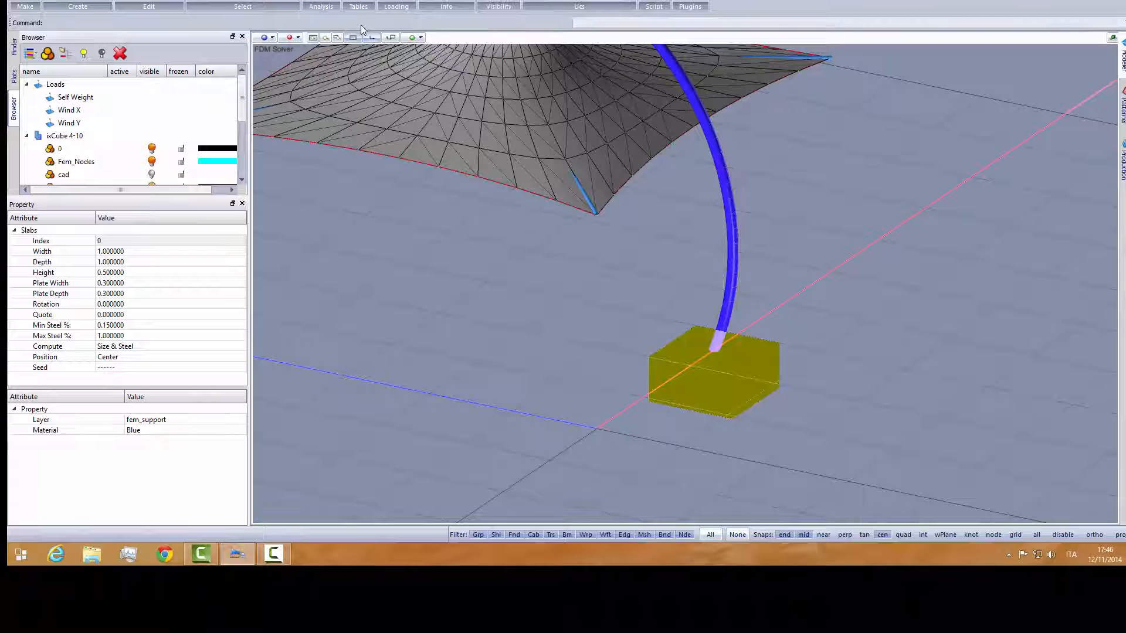
- Define a property from the C20/25 concrete in the material library and add it to the model
left_click(359, 6)
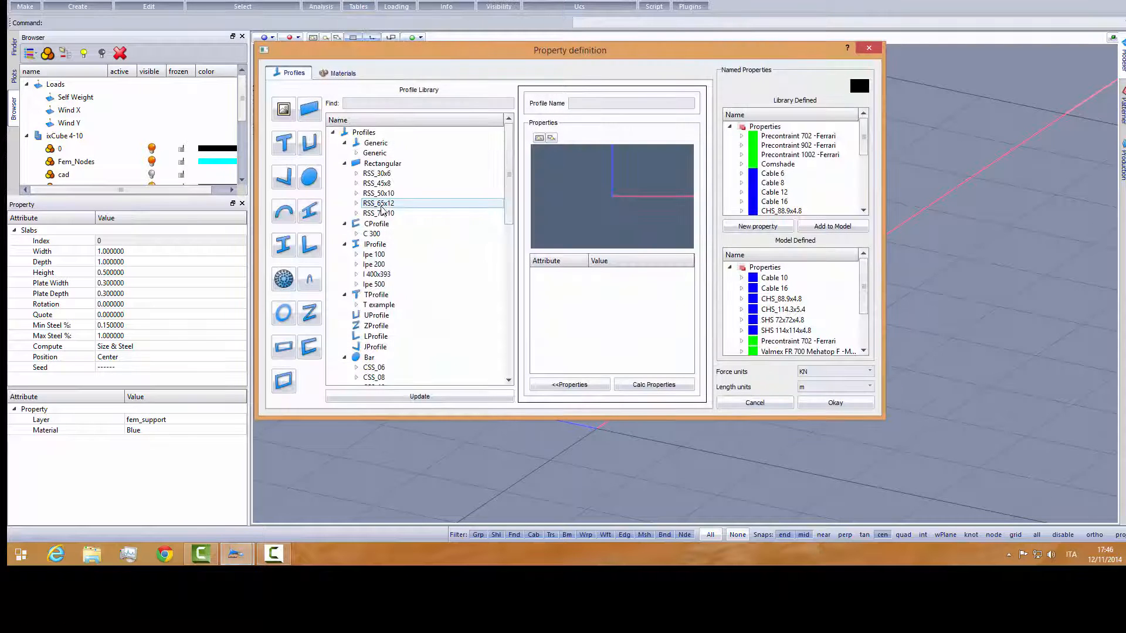
left_click(341, 72)
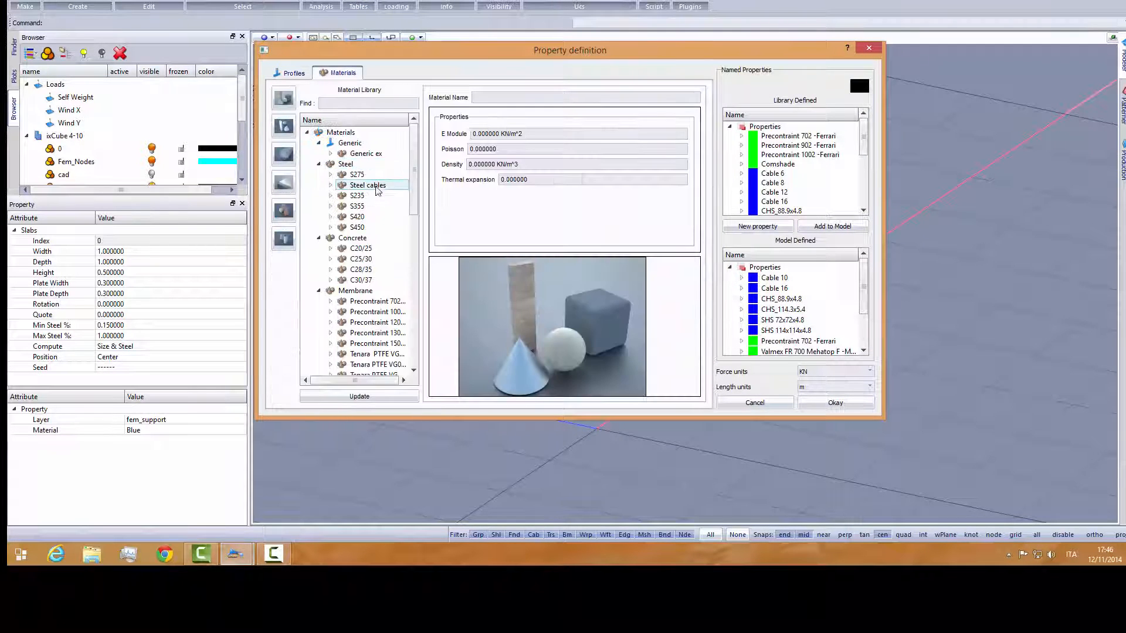
left_click(361, 248)
right_click(365, 250)
left_click(396, 260)
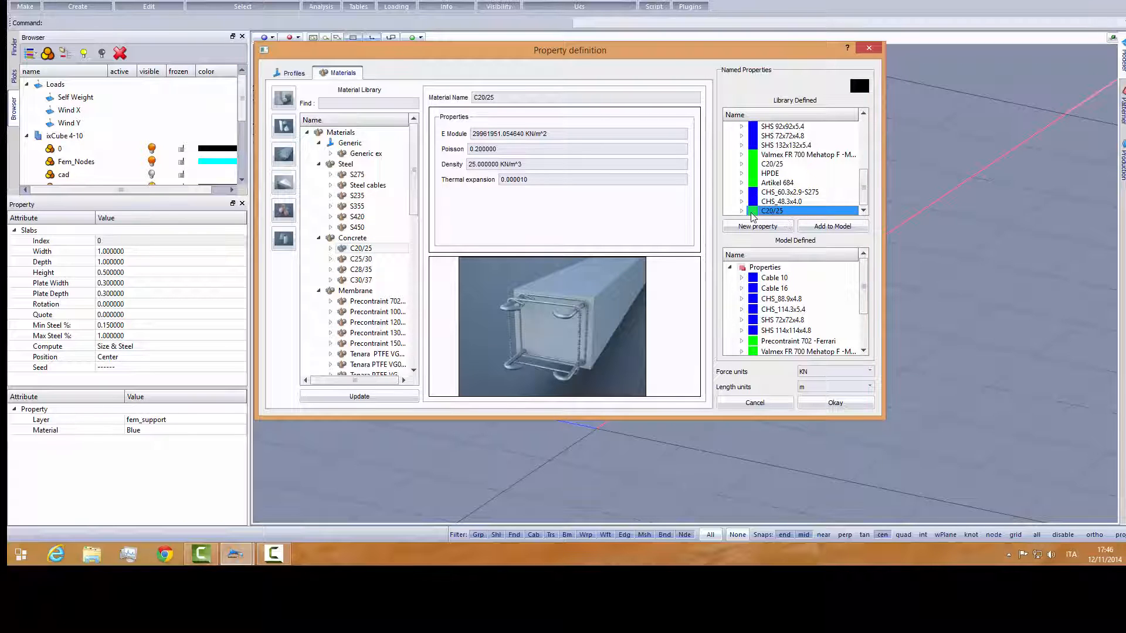
left_click(833, 226)
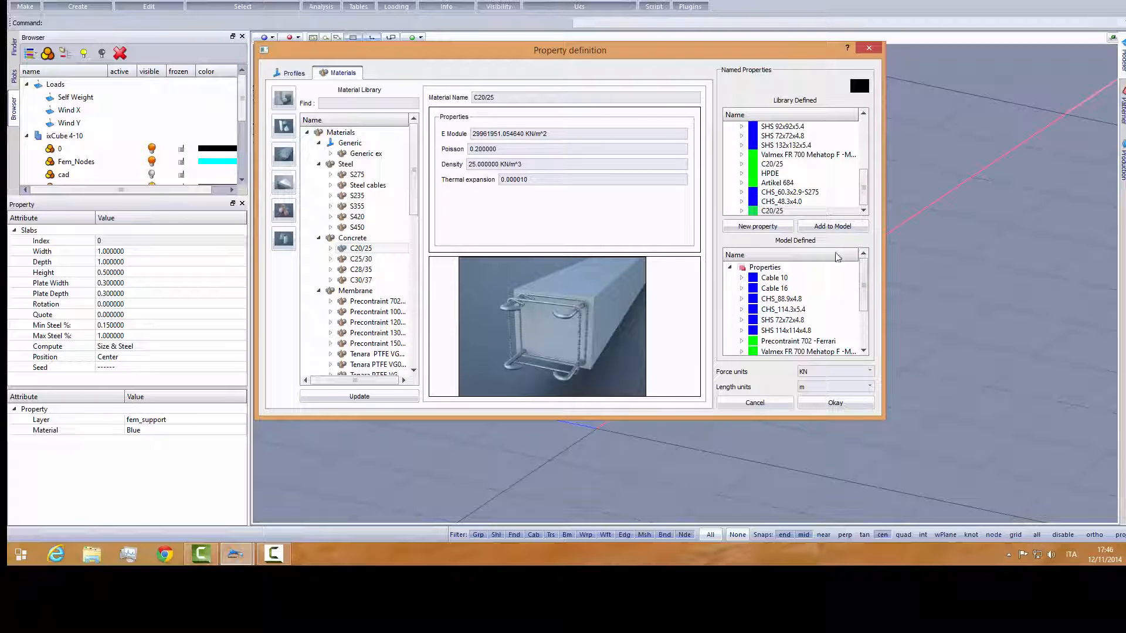
left_click(832, 402)
- Assign C20/25 as the footing's Seed and deselect the footing
left_click(134, 367)
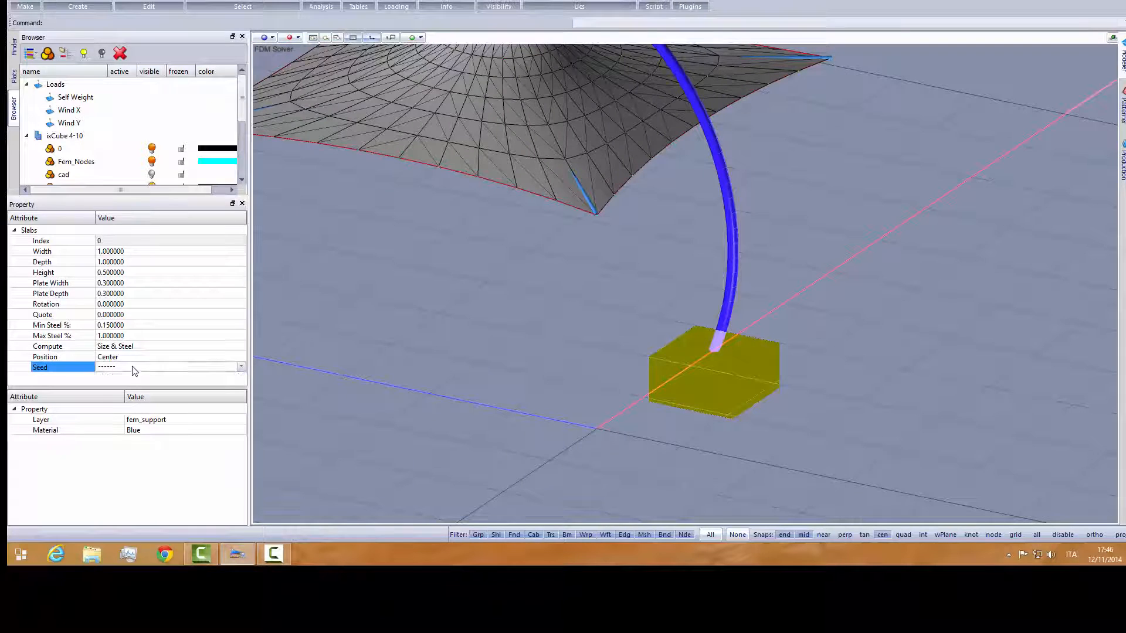
left_click(134, 368)
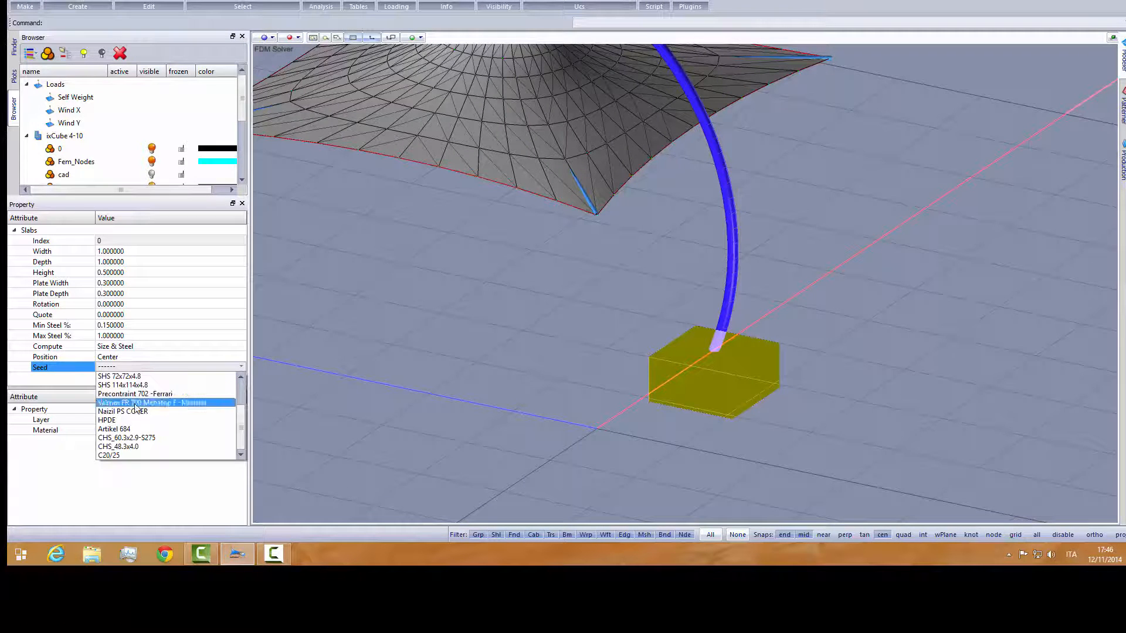
left_click(126, 454)
left_click(378, 374)
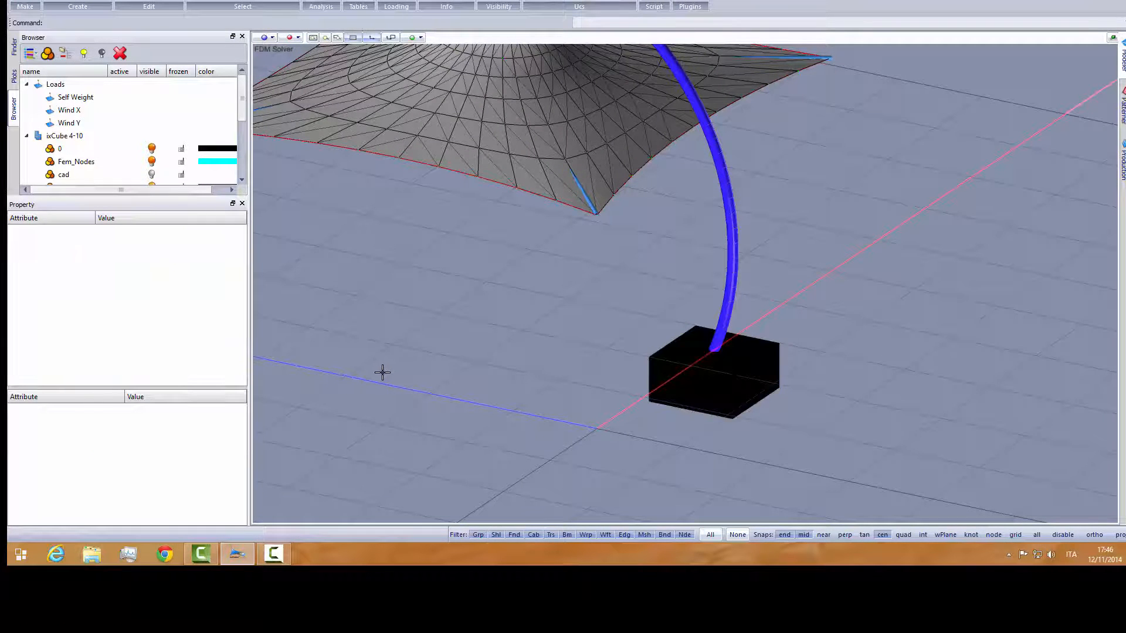
middle_click_drag(463, 379, 435, 377)
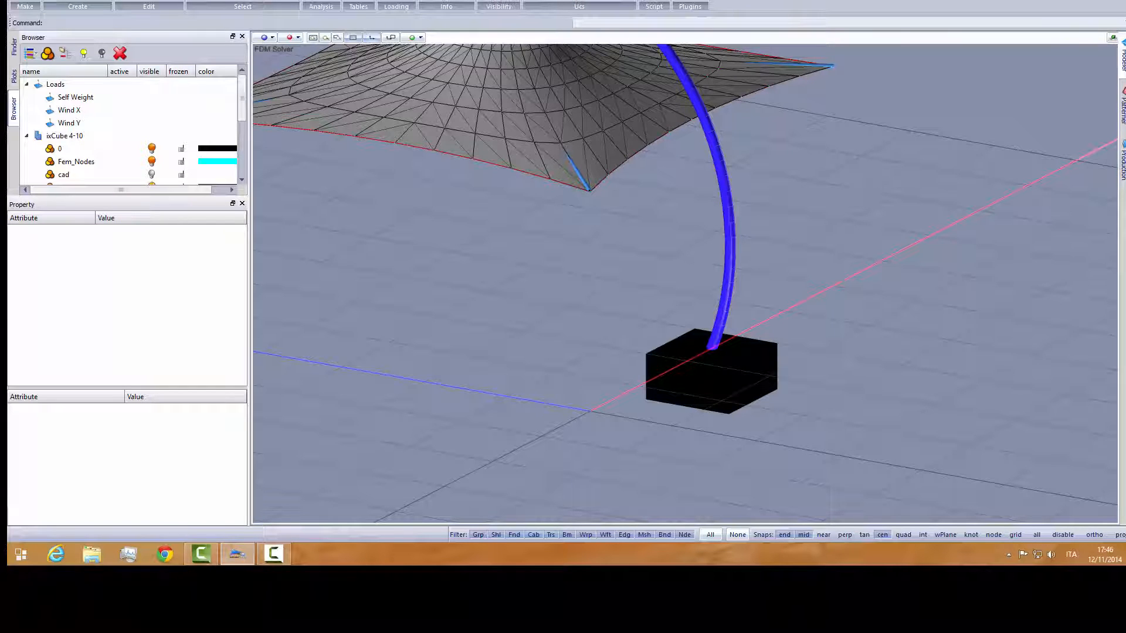
- Start the footings design and check, setting Min H to 0.5 m and Max H to 1 m
left_click(1019, 1)
left_click(1022, 2)
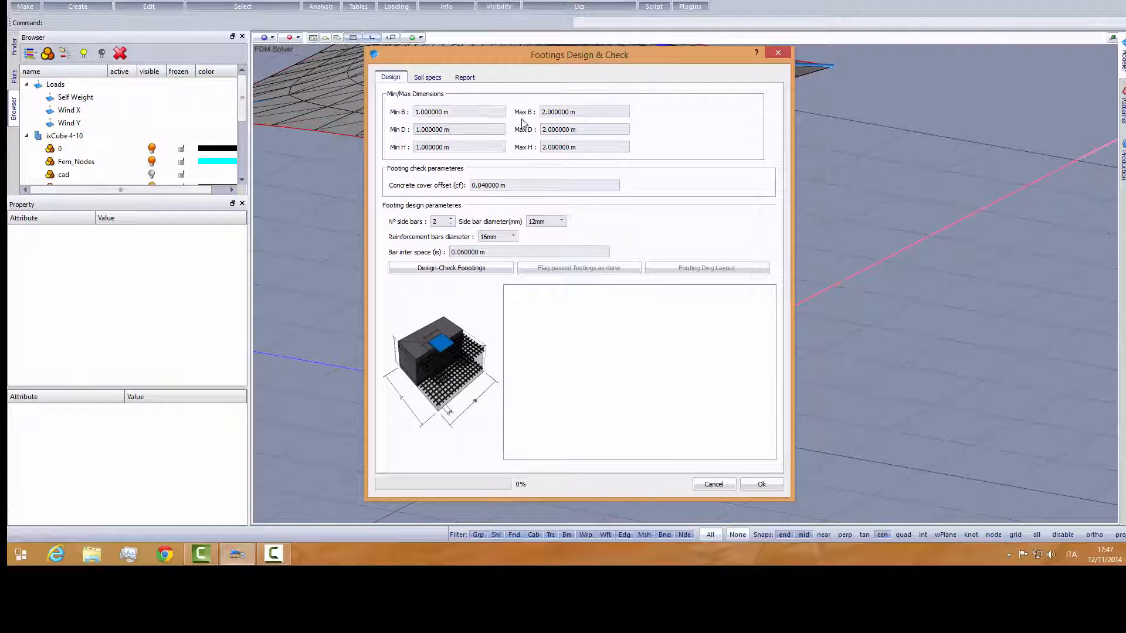
left_click_drag(576, 112, 542, 112)
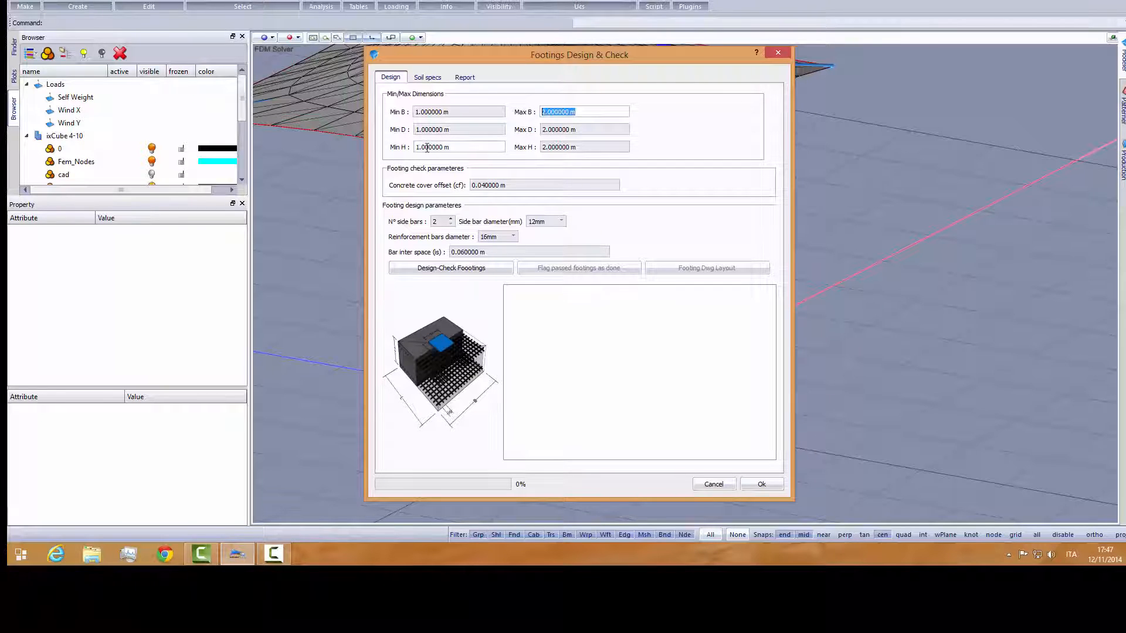
left_click_drag(452, 149, 400, 147)
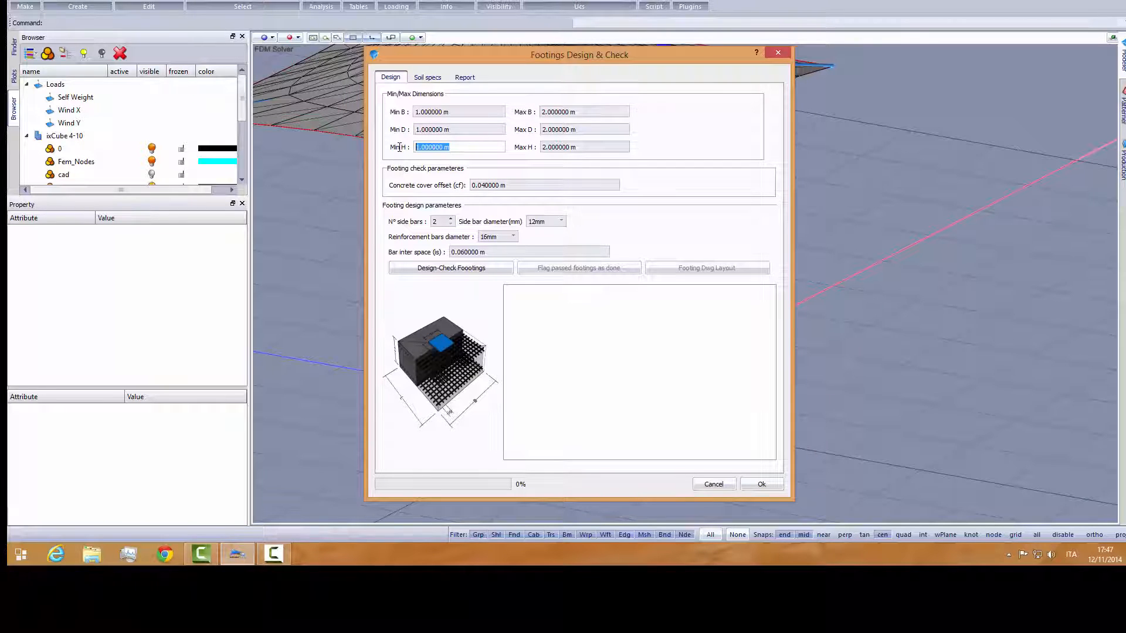
type("0.5")
key("Tab")
type("1")
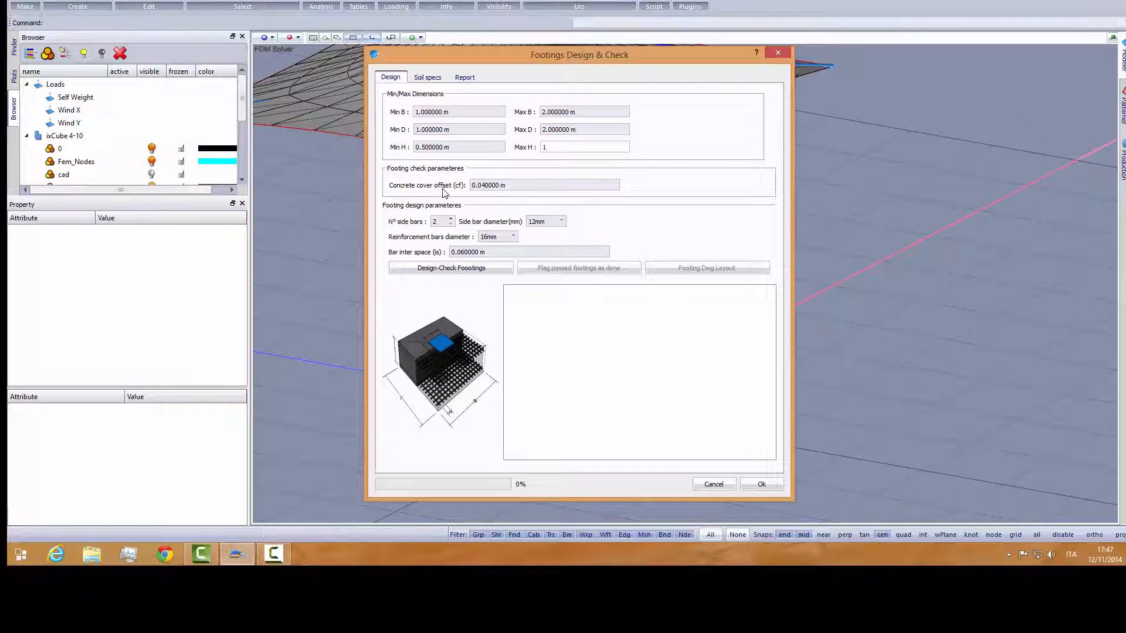
- Run the footing design check and examine the resulting B and D sizes in the output
left_click_drag(513, 187, 469, 187)
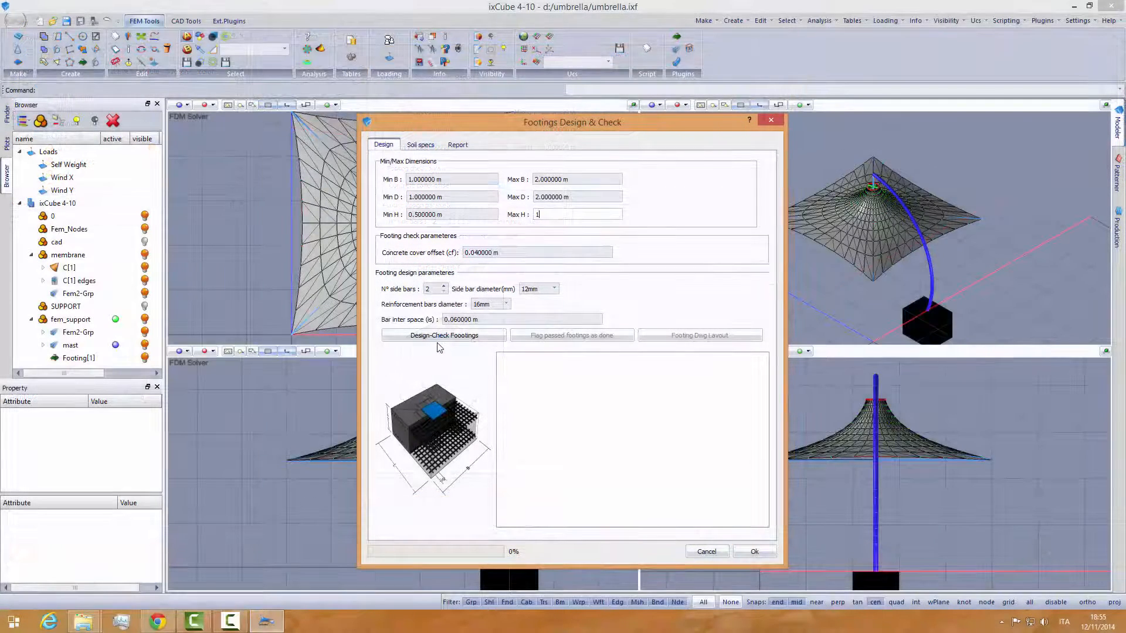
left_click(442, 340)
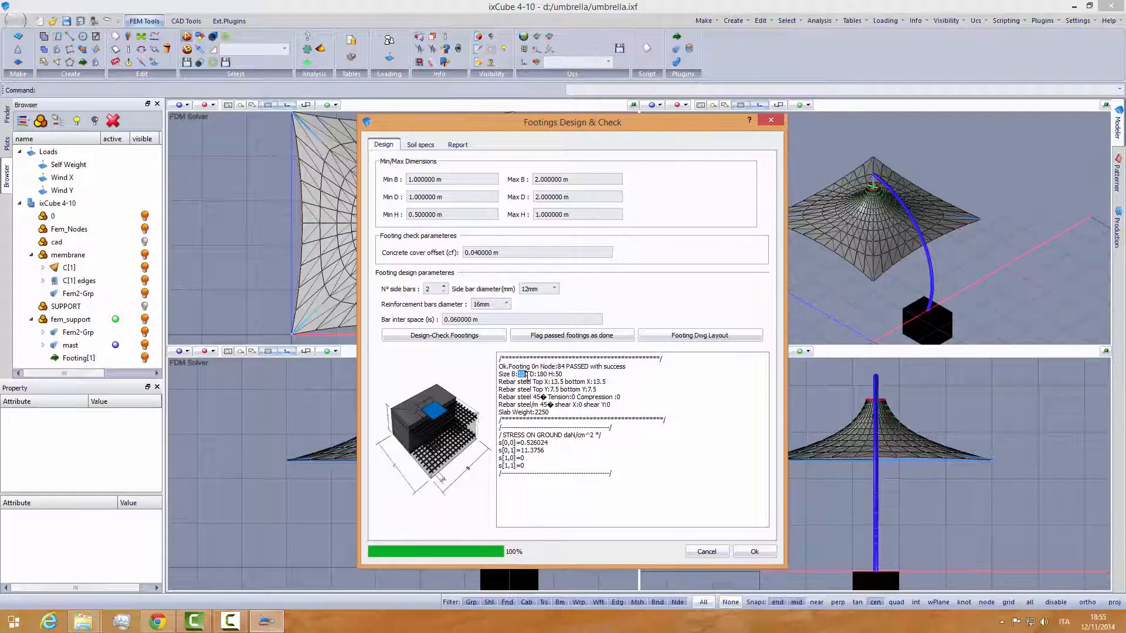
left_click(527, 382)
double_click(553, 374)
left_click(551, 382)
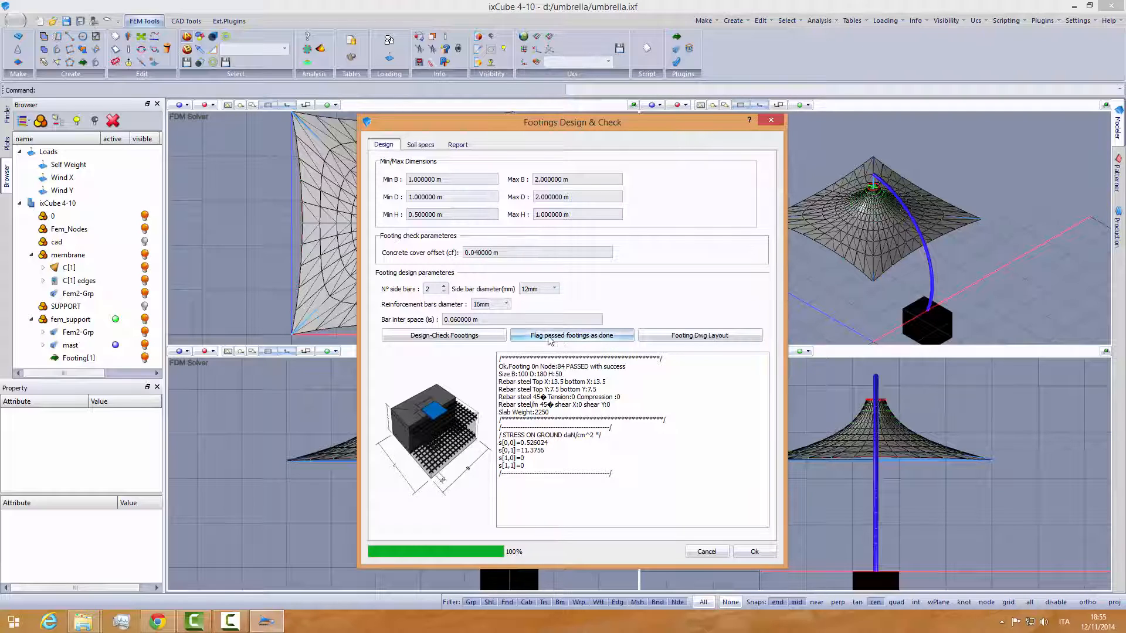
- Flag the passed footings as done, then generate the footing drawing layout, view it and close the drawing
left_click(576, 337)
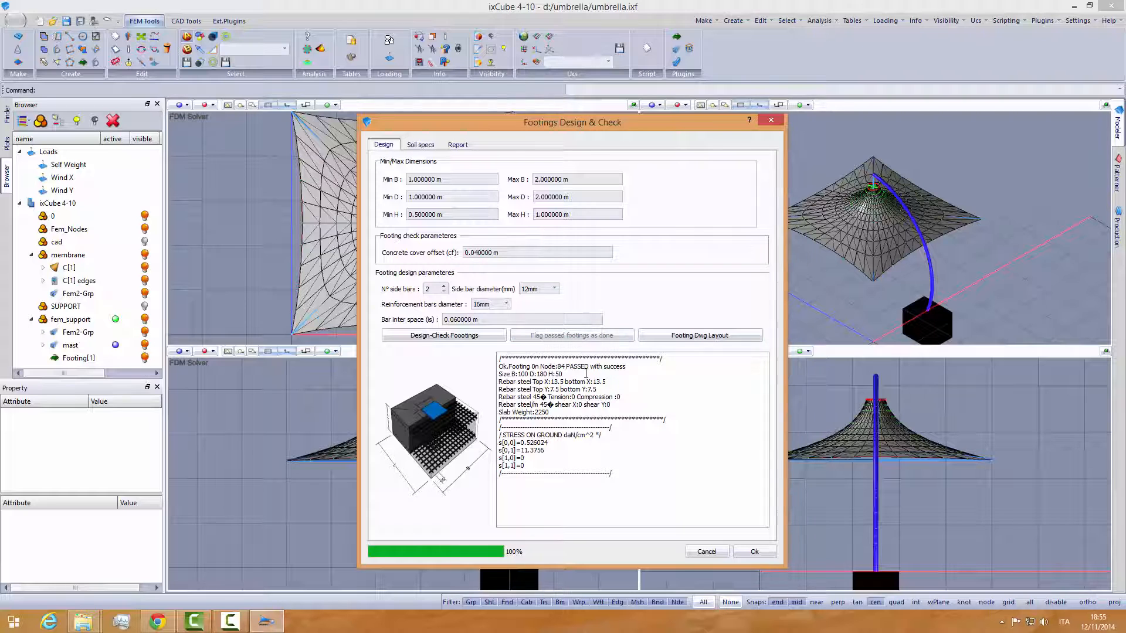
left_click(665, 342)
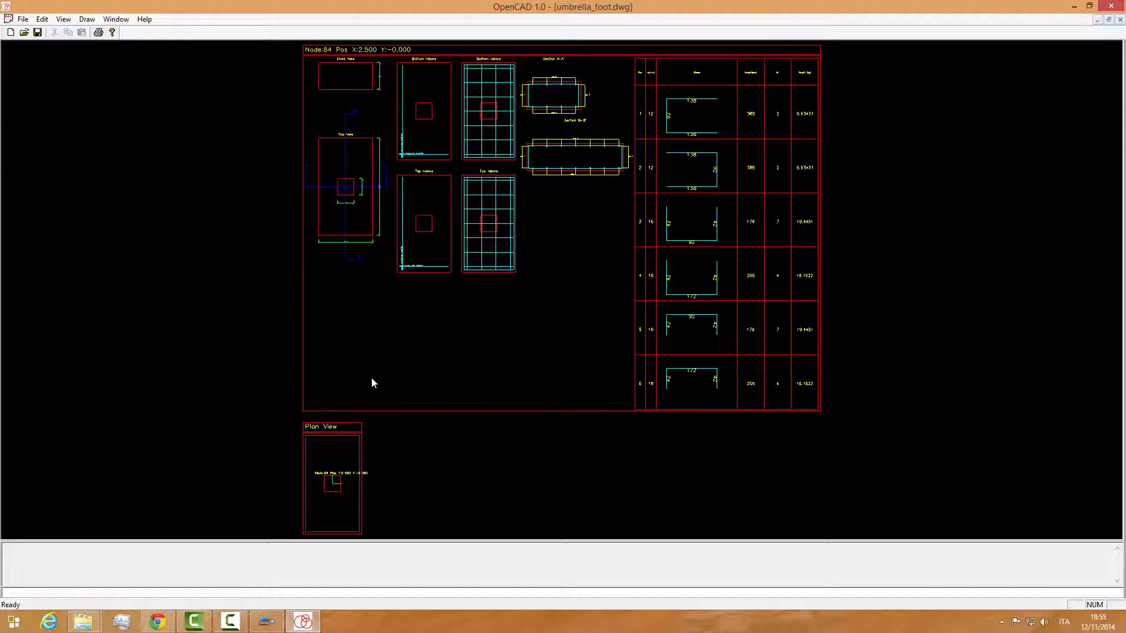
left_click(1111, 5)
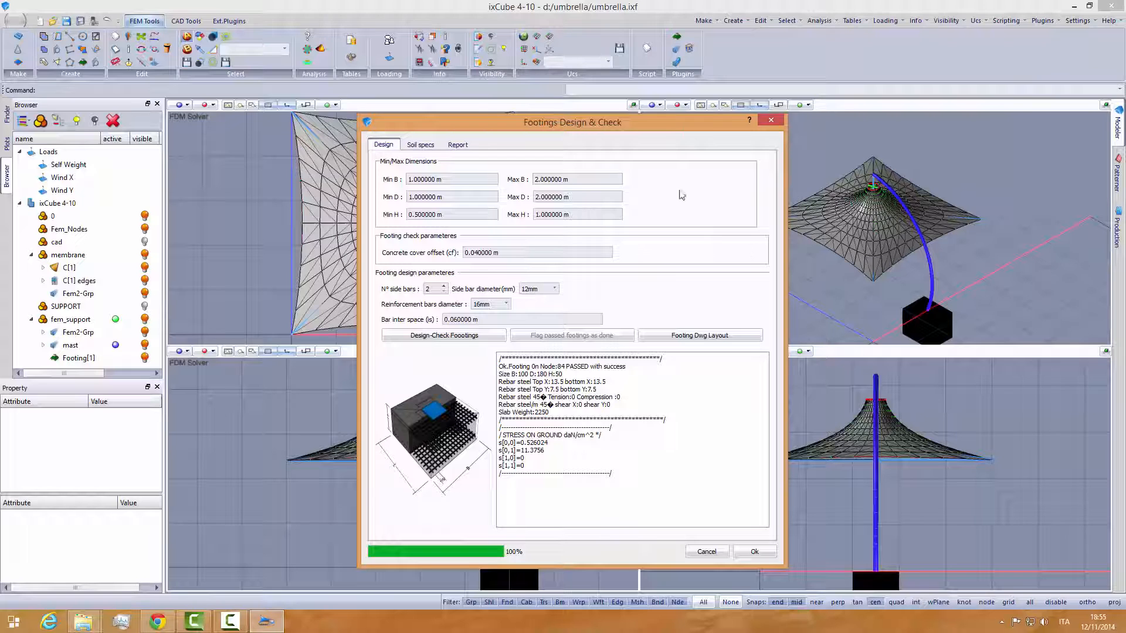
- Generate the footing's HTML report, save it as umbrella in the umbrella folder and enlarge the dialog to read it
left_click(457, 144)
left_click(741, 522)
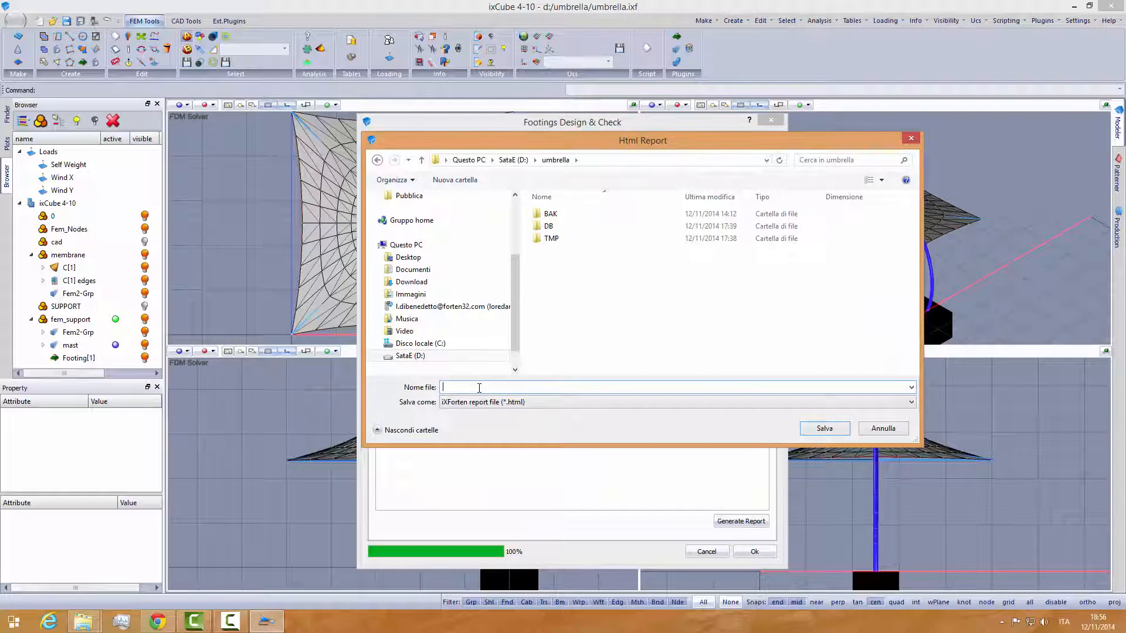
type("umbre")
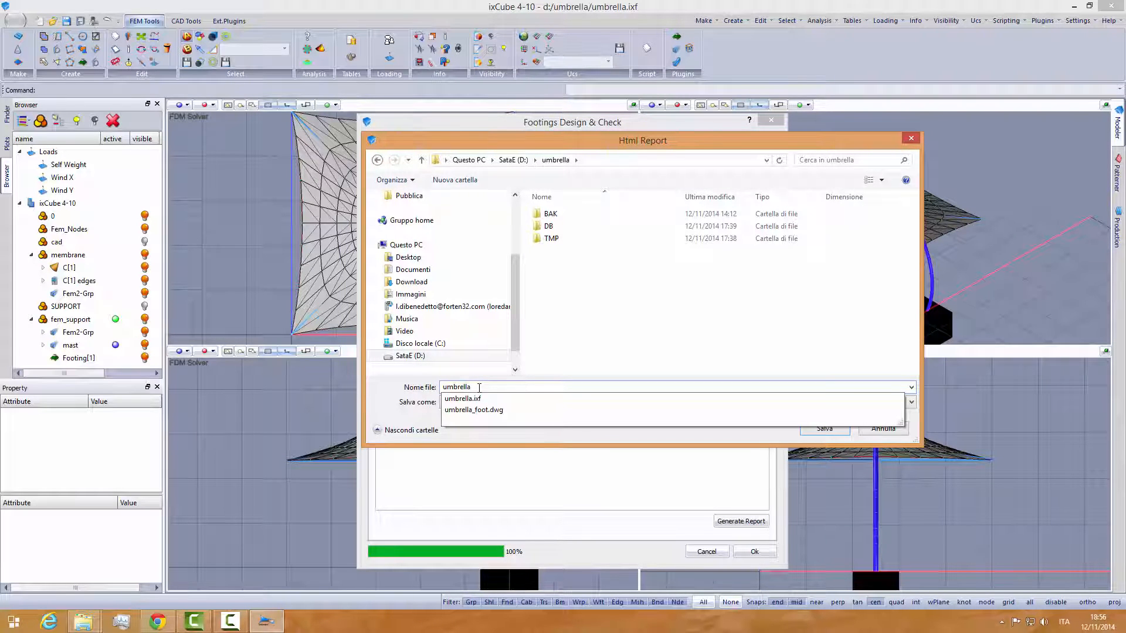
type("lla")
left_click(536, 385)
left_click(821, 428)
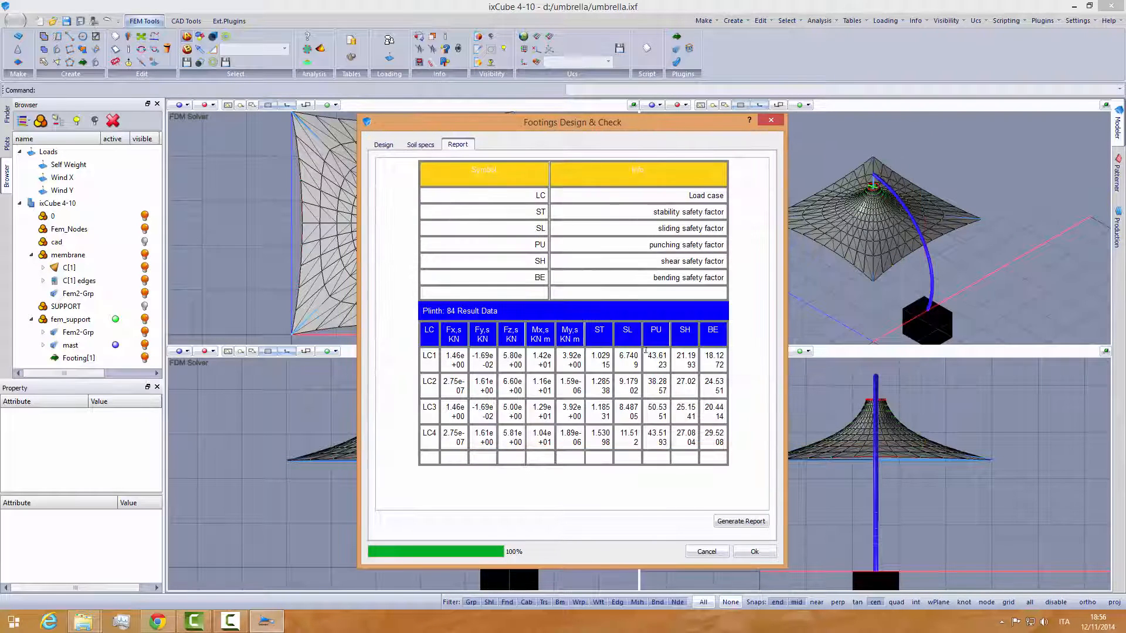
left_click_drag(783, 232, 1038, 221)
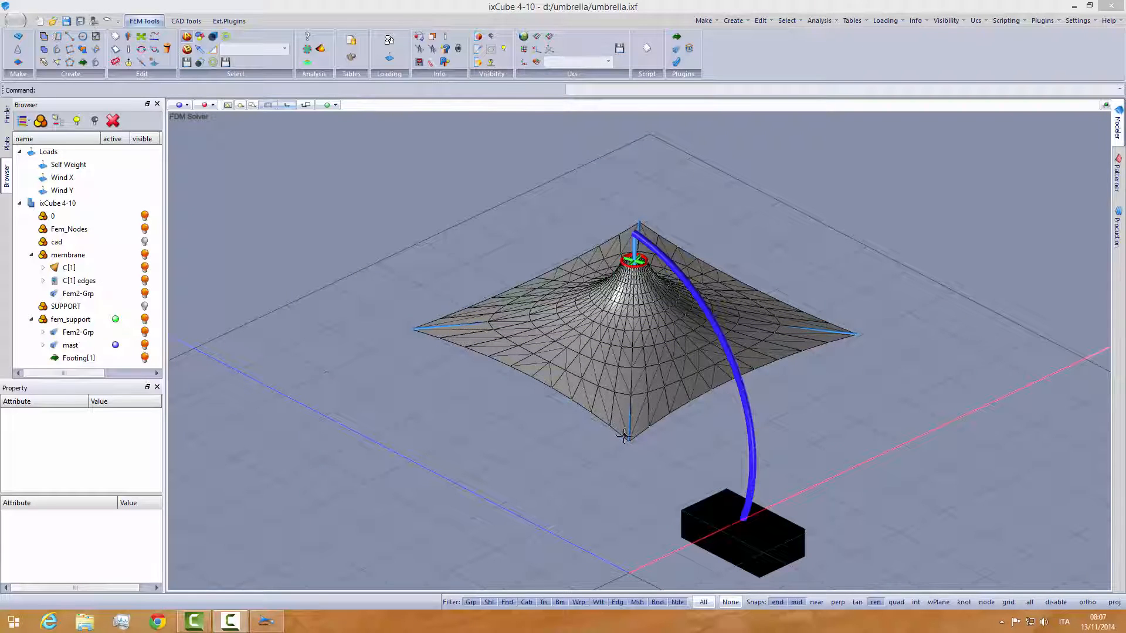
- Examine the redesigned footing block under the mast from several sides and distances
scroll(589, 405, "down", 4)
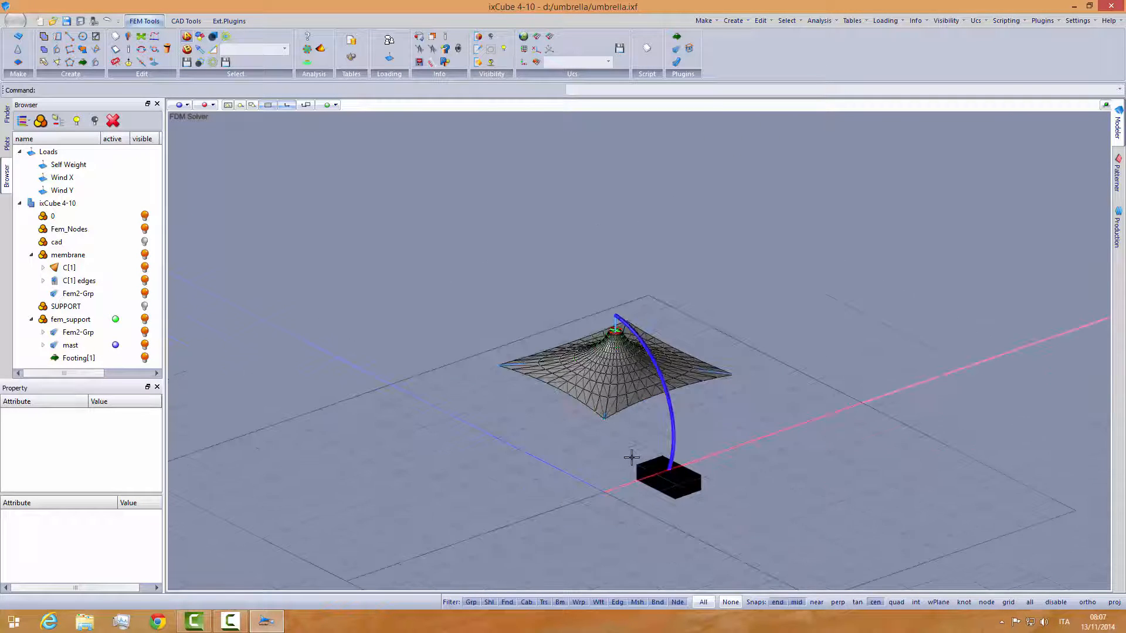
scroll(651, 465, "up", 1)
middle_click_drag(746, 423, 651, 415)
scroll(748, 487, "up", 5)
scroll(746, 488, "down", 1)
scroll(711, 453, "down", 3)
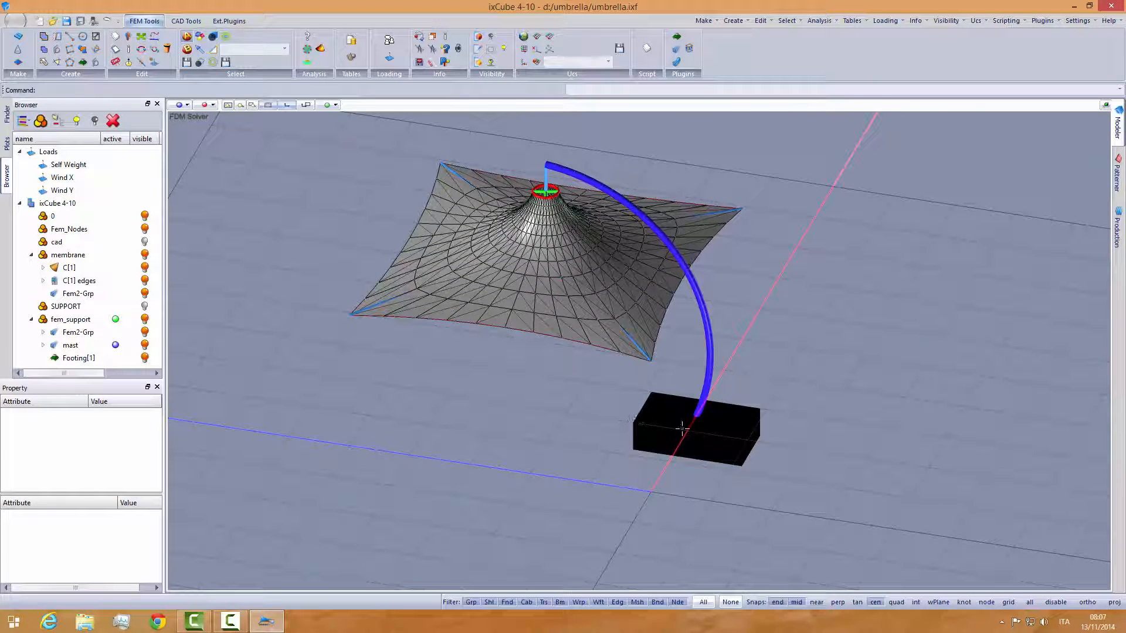
middle_click_drag(689, 437, 724, 432)
middle_click_drag(511, 345, 711, 355)
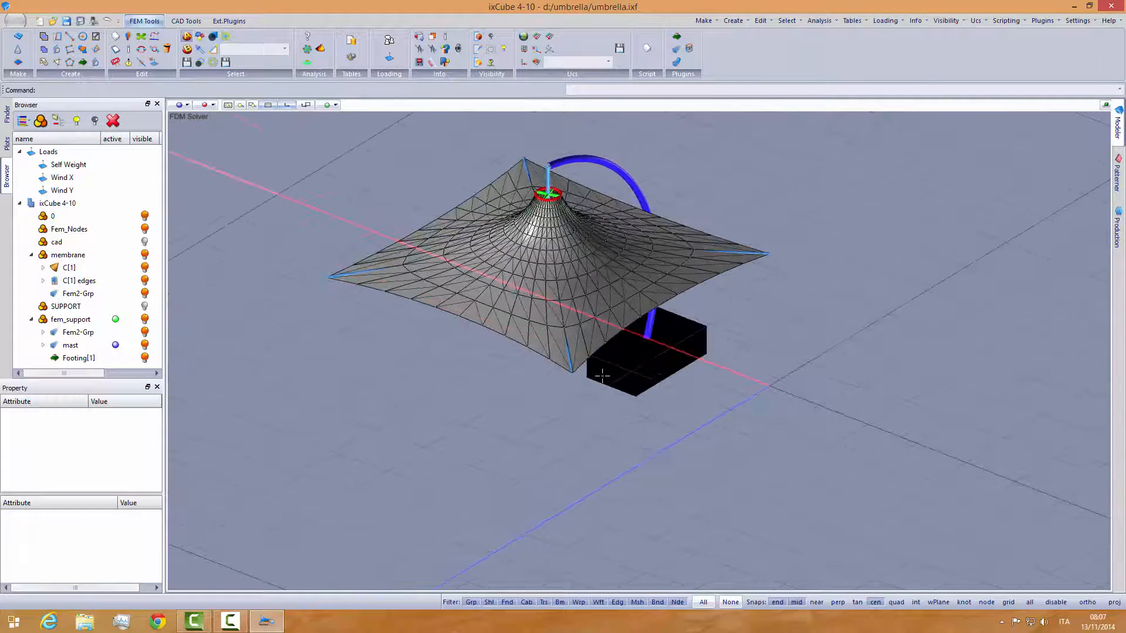
middle_click_drag(603, 376, 468, 371)
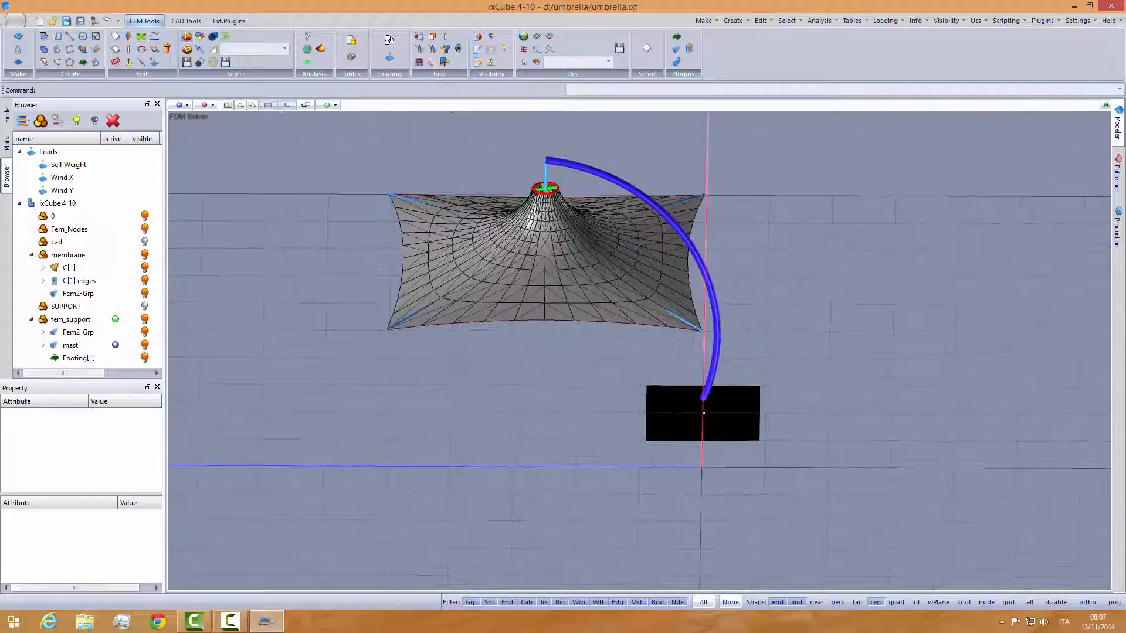
- Select the footing block, review its slab attributes down to Compute and Seed, and deselect it
left_click(736, 437)
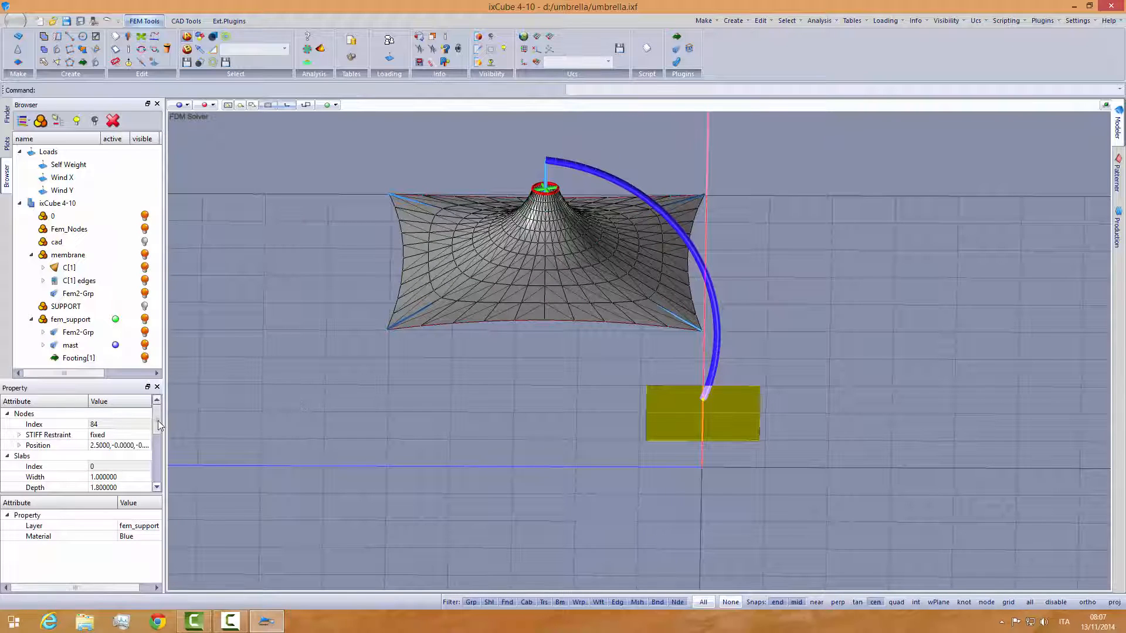
left_click_drag(157, 422, 158, 464)
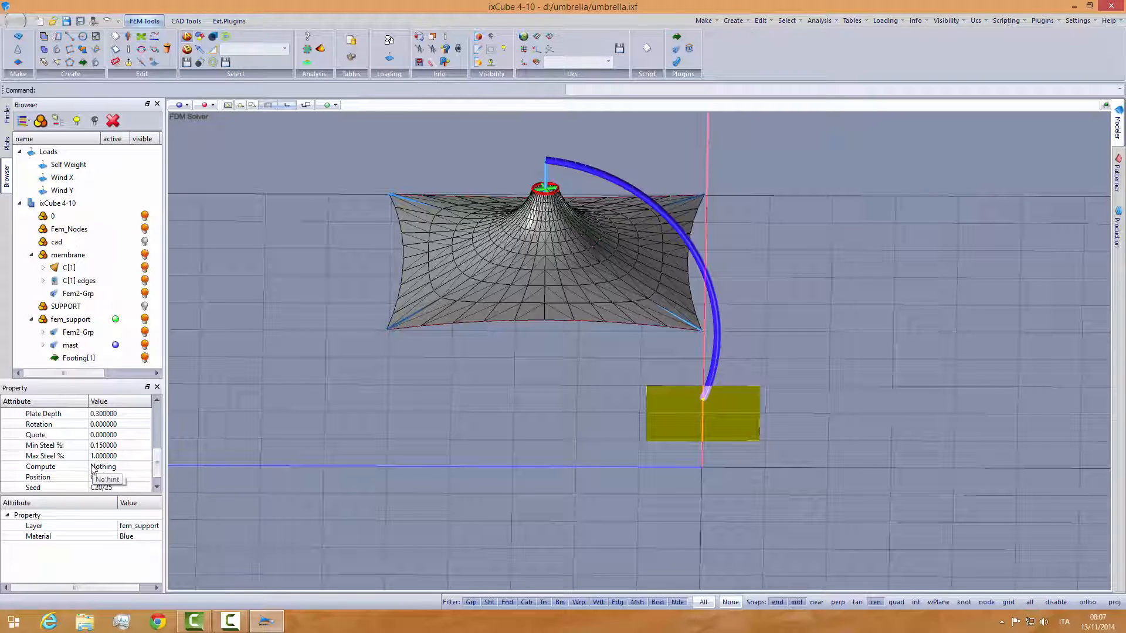
key("Escape")
- Collapse the membrane layer, identify the mast and Fem2-Grp elements of fem_support by selecting each group, and deselect them
middle_click_drag(503, 469, 441, 472)
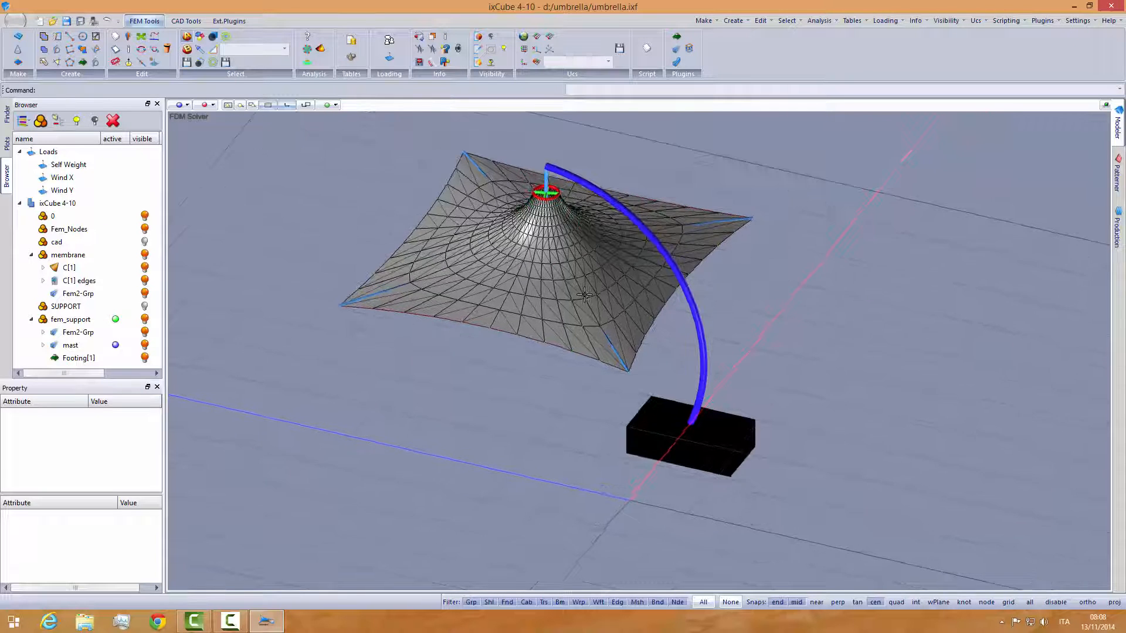
middle_click_drag(584, 296, 598, 265)
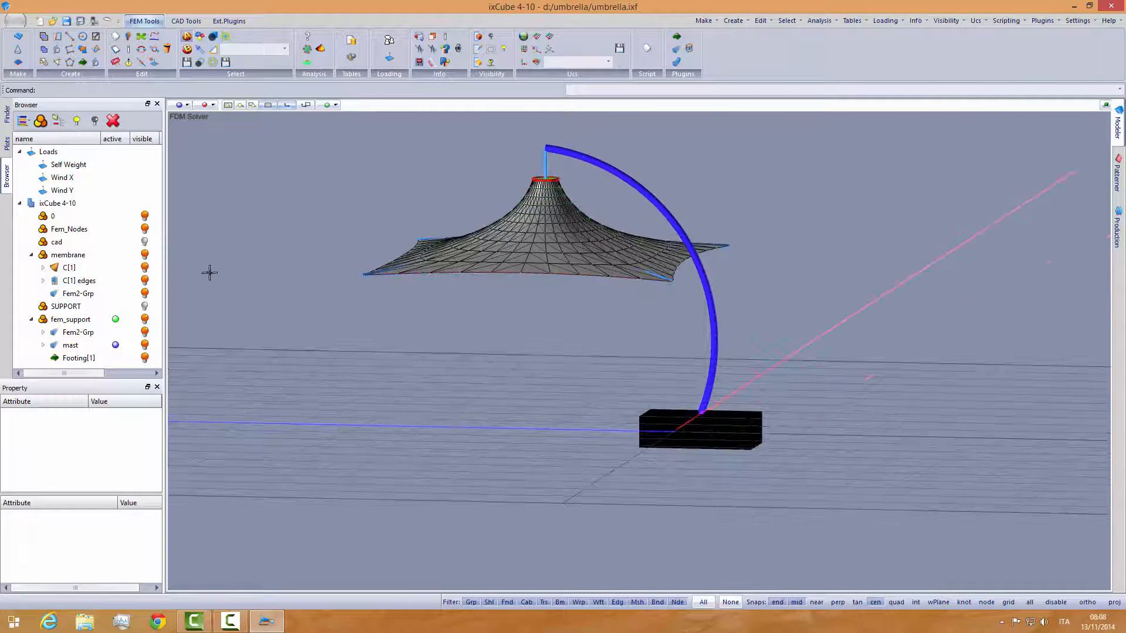
left_click(31, 255)
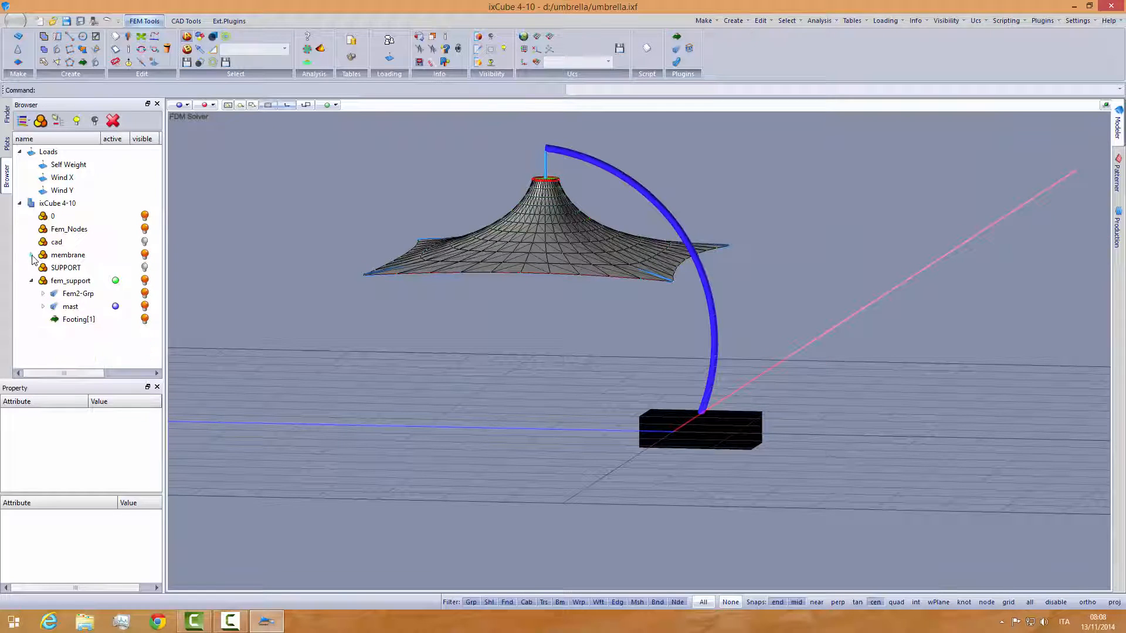
left_click(71, 307)
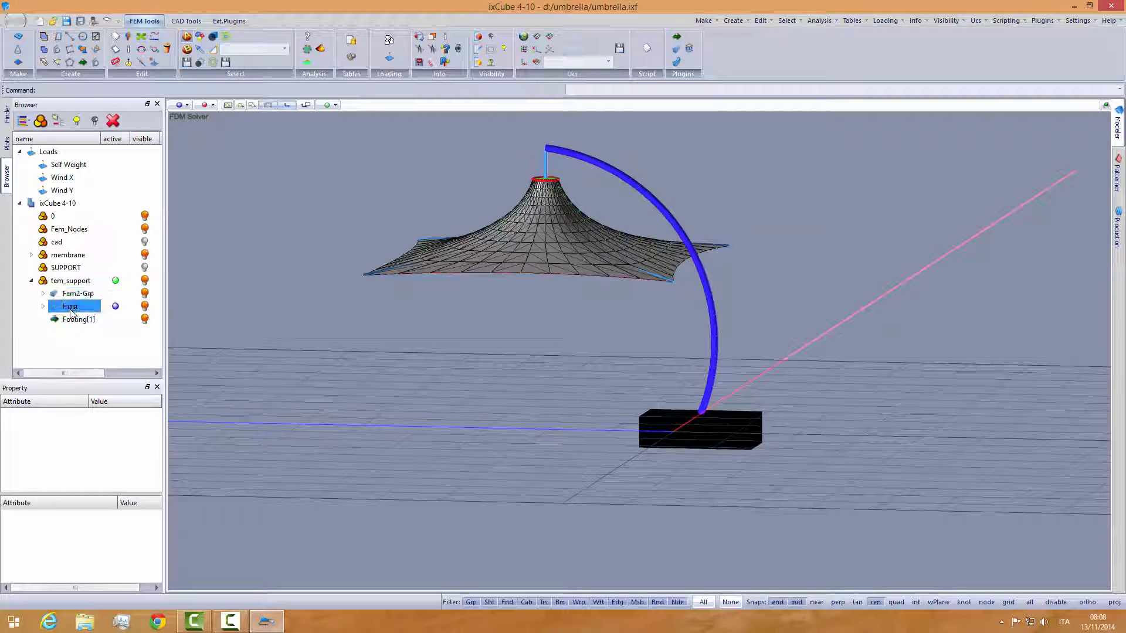
double_click(72, 307)
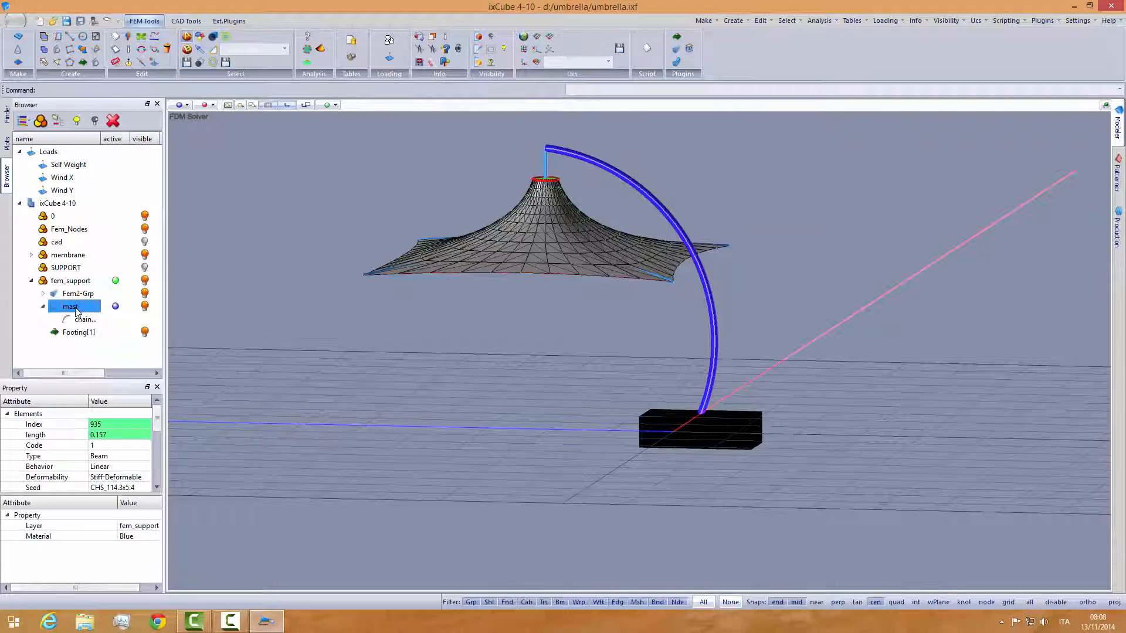
double_click(84, 295)
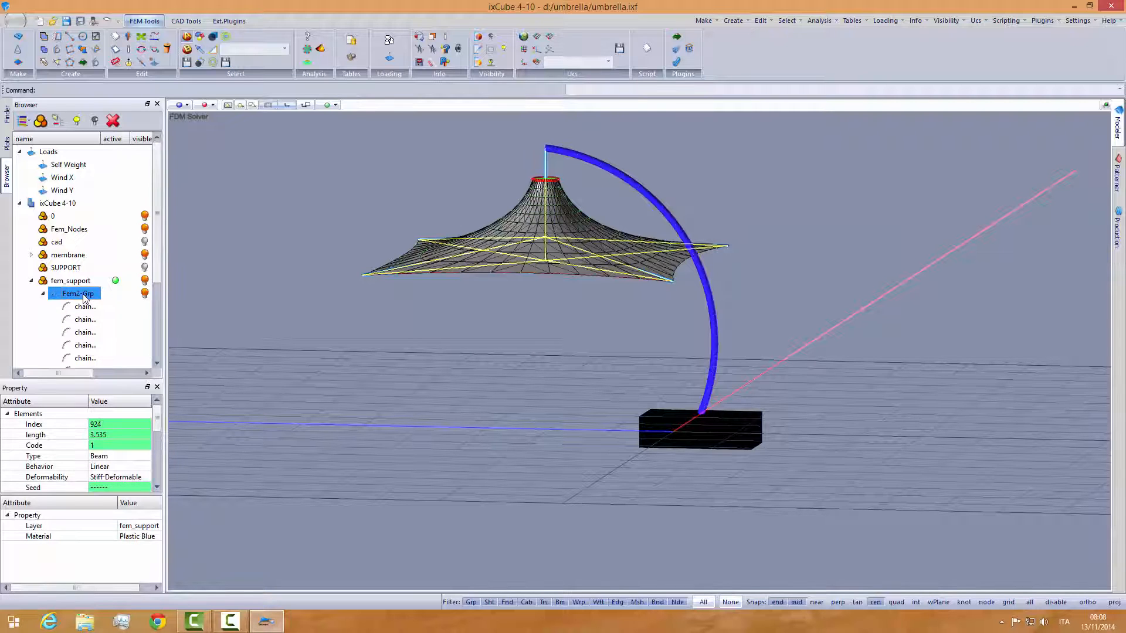
left_click(312, 334)
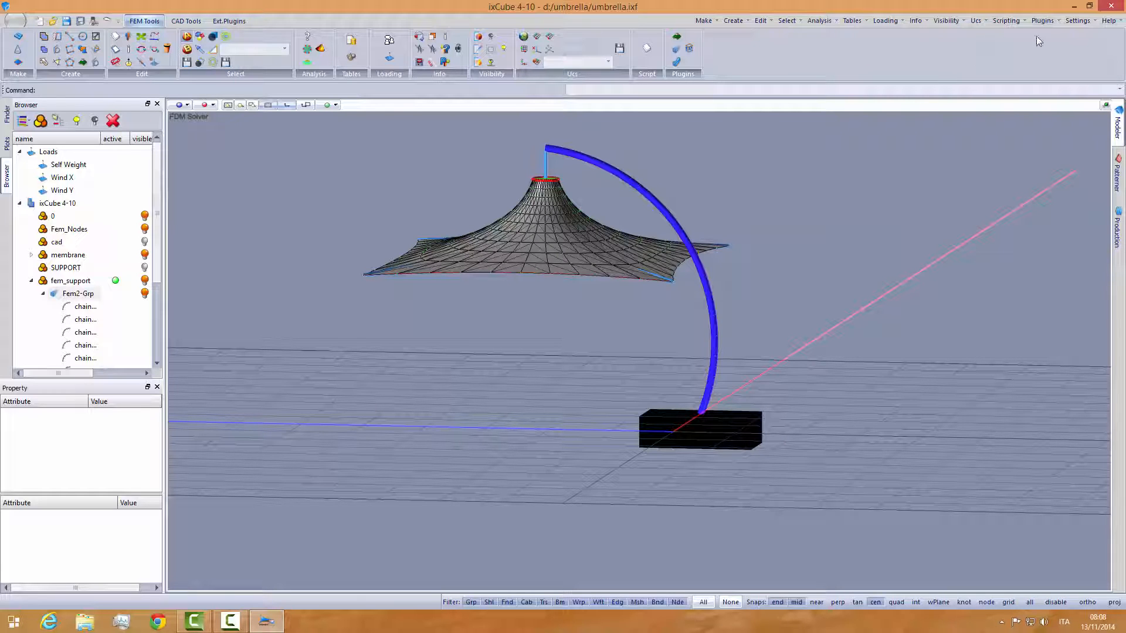
- Open the EC3-Steel Checker, list the model's element groups and include all load cases NL:LC1 to NL:LC4
left_click(1043, 21)
left_click(1044, 60)
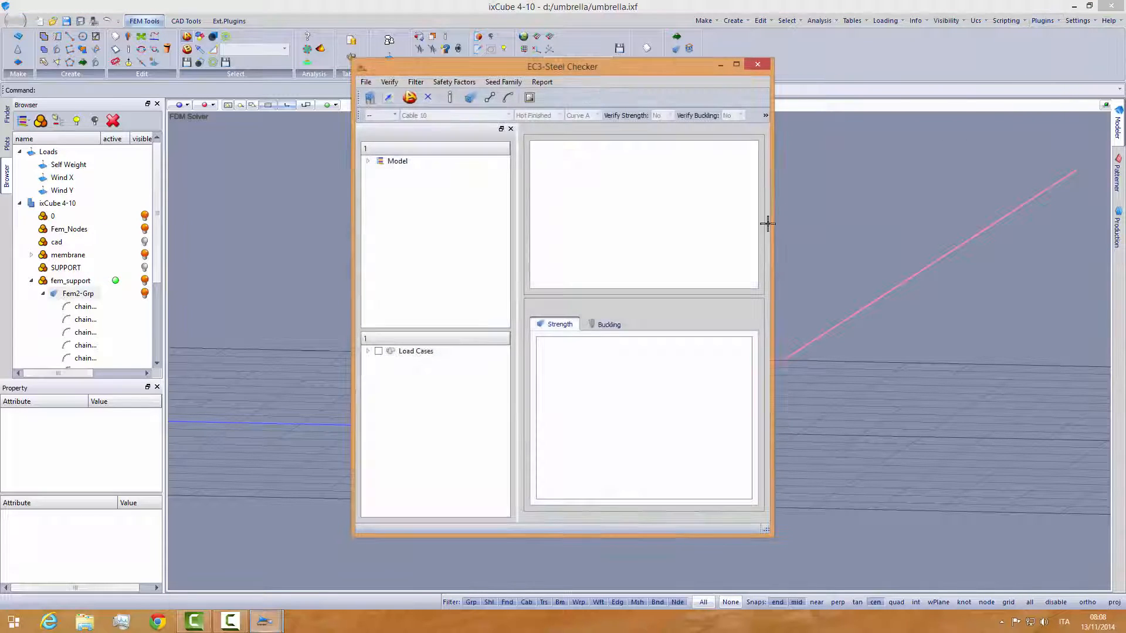
left_click(369, 162)
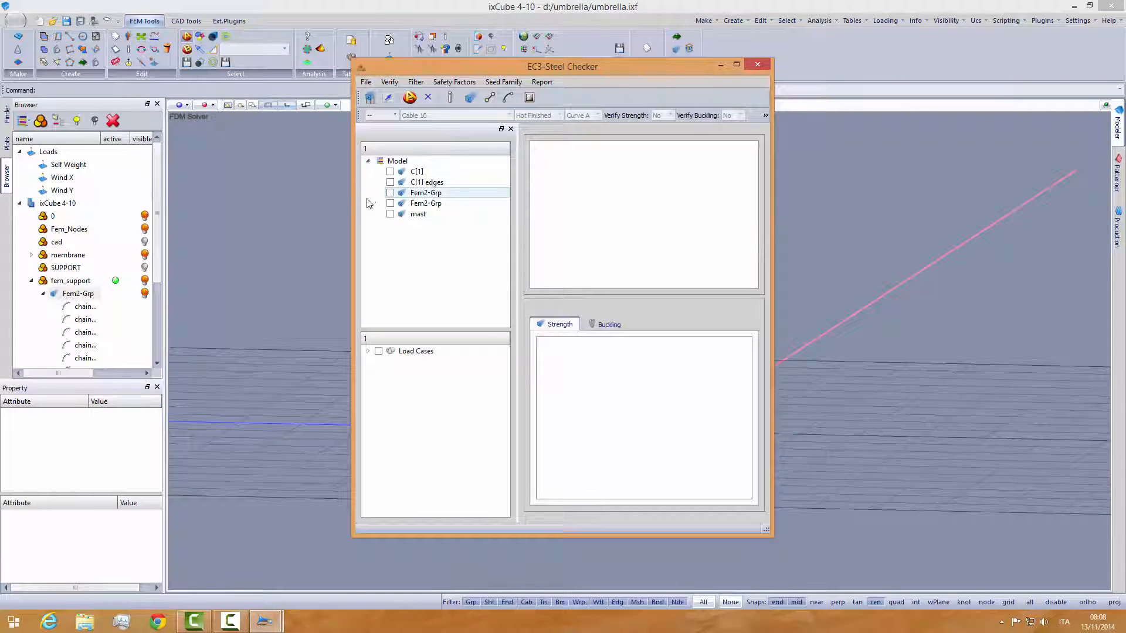
left_click_drag(355, 202, 262, 202)
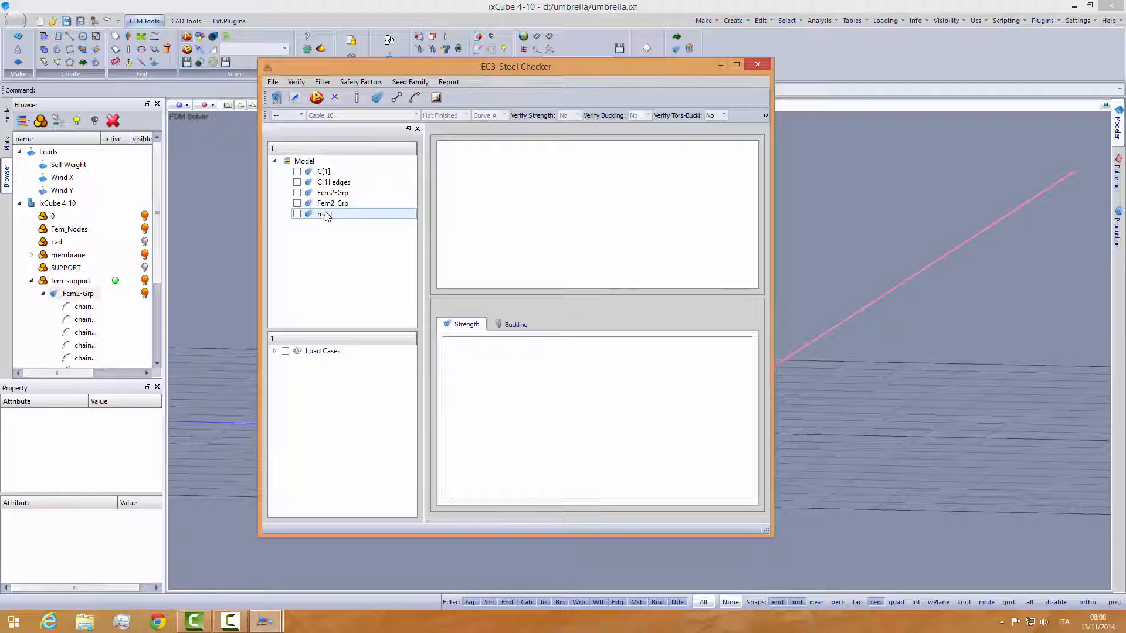
left_click(275, 351)
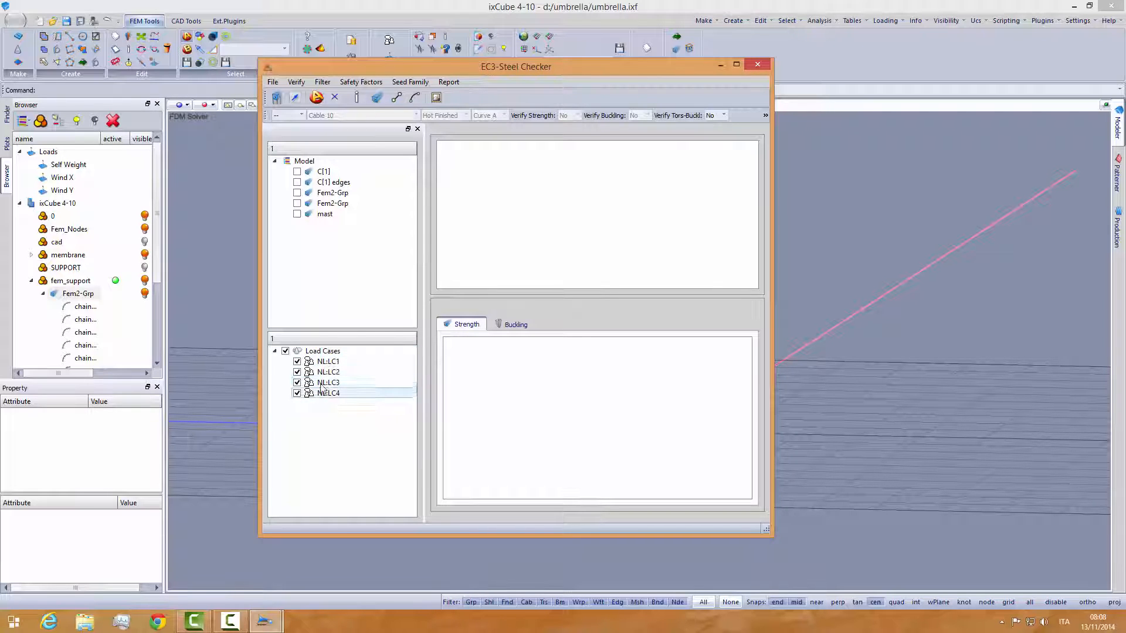
left_click_drag(260, 381, 154, 382)
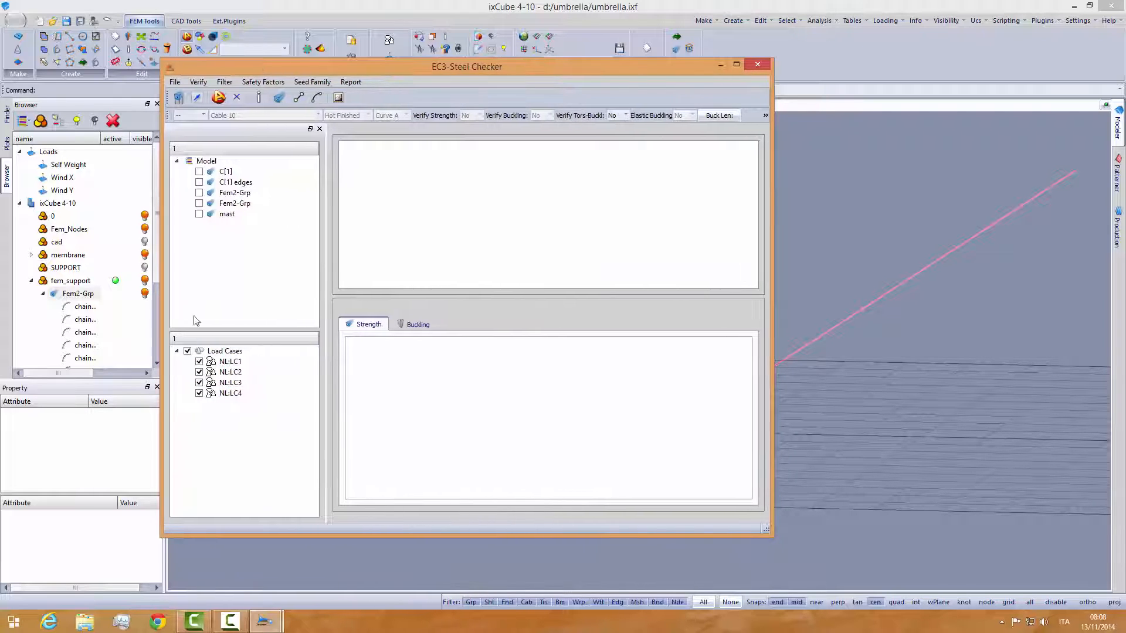
- Show the mast's beam data in the steel checker and widen the window to view more of its columns
left_click(224, 215)
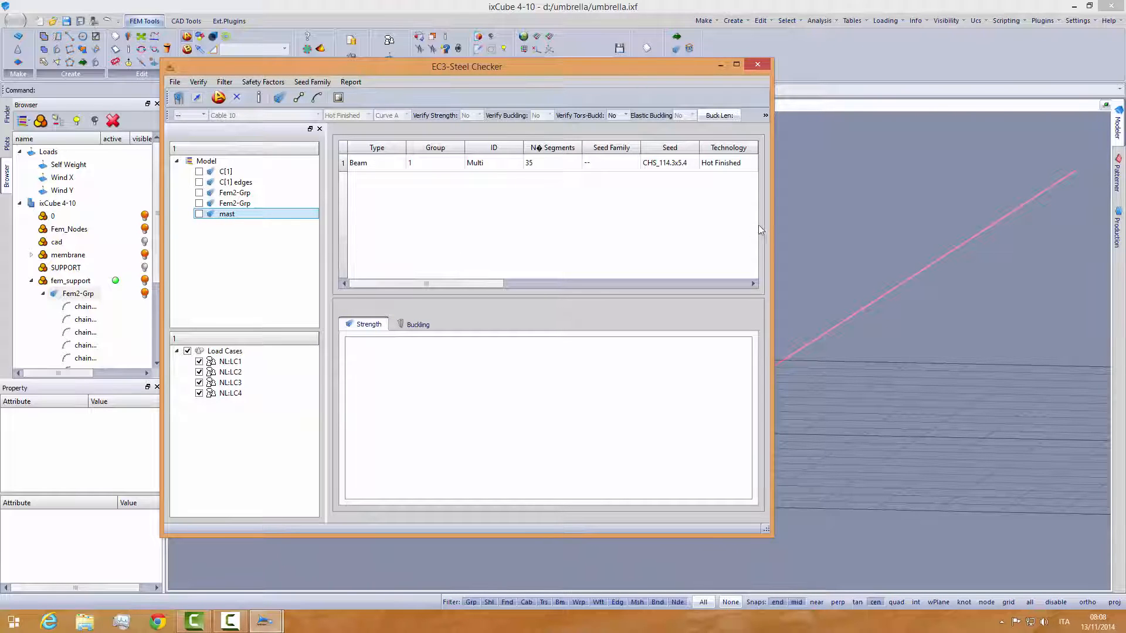
left_click_drag(773, 225, 910, 225)
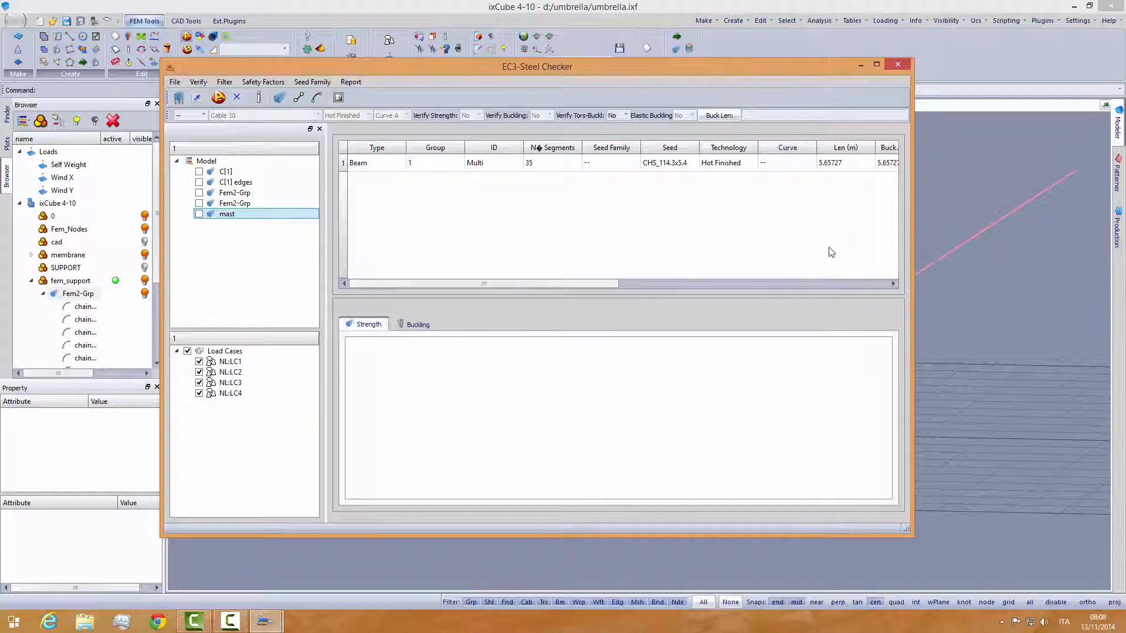
left_click(595, 284)
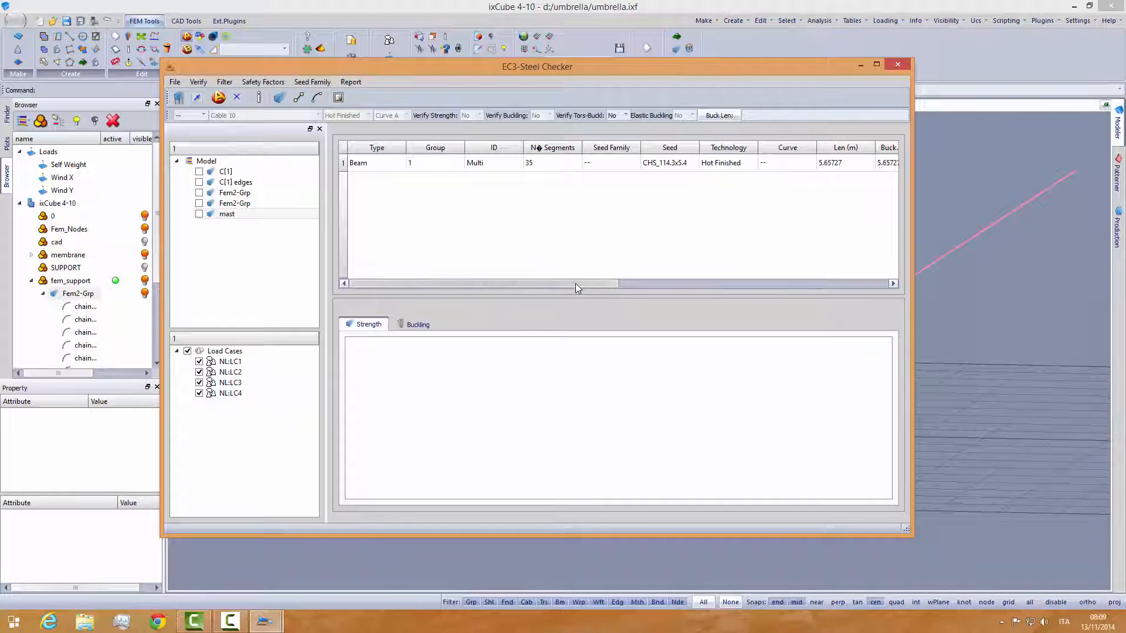
- Review the mast beam's data columns, run the steel verification and display the beam's strength results
left_click_drag(575, 283, 696, 284)
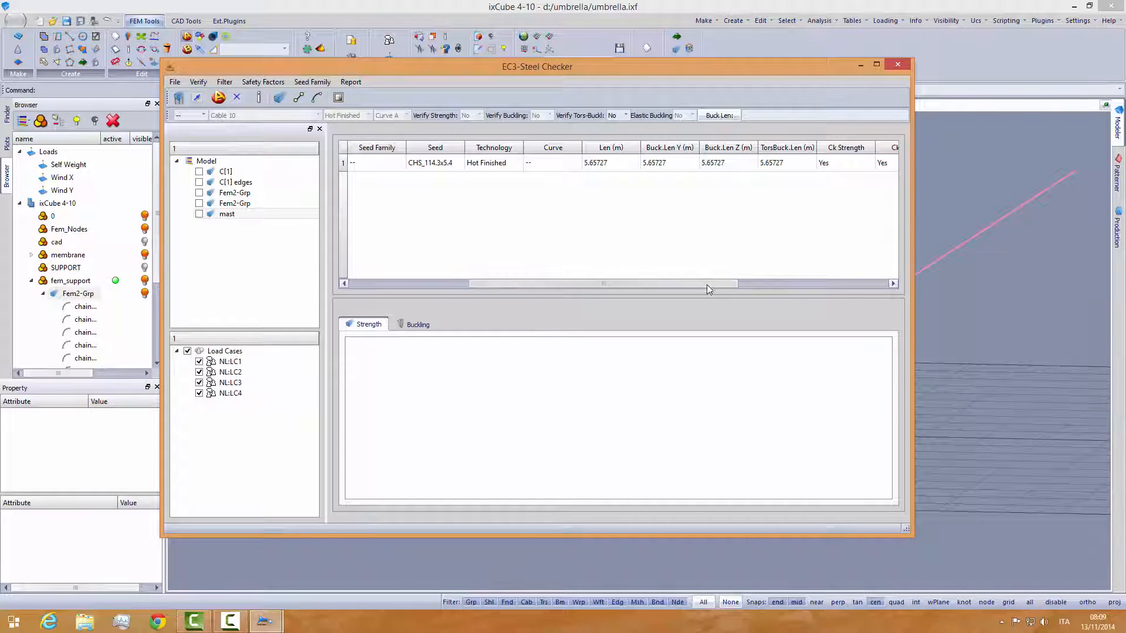
left_click_drag(706, 284, 505, 265)
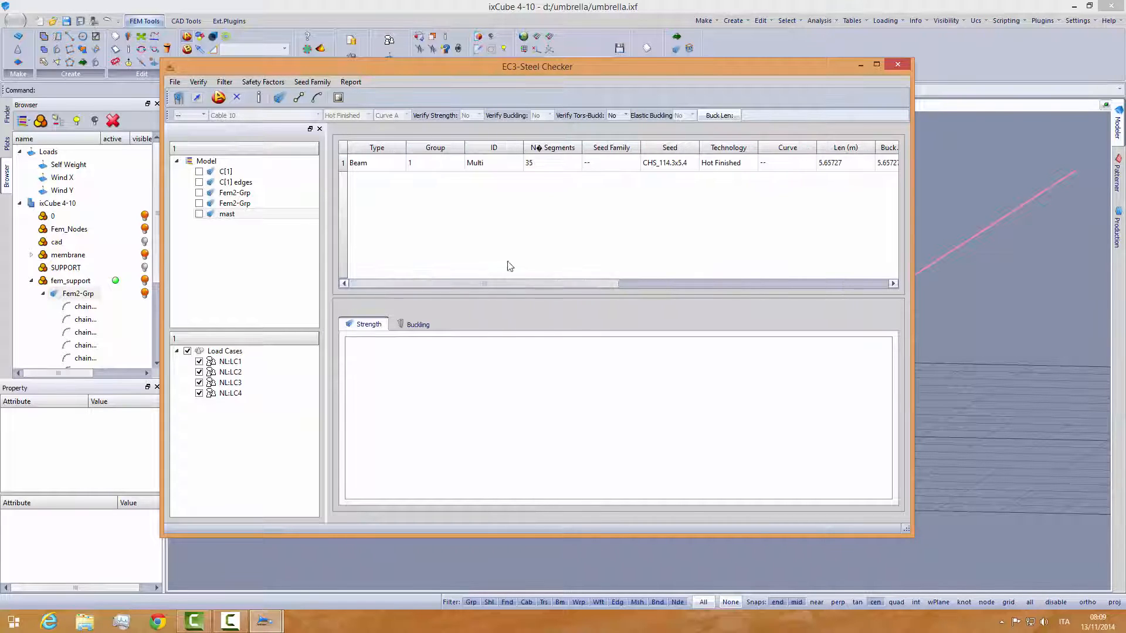
left_click(180, 97)
left_click(392, 166)
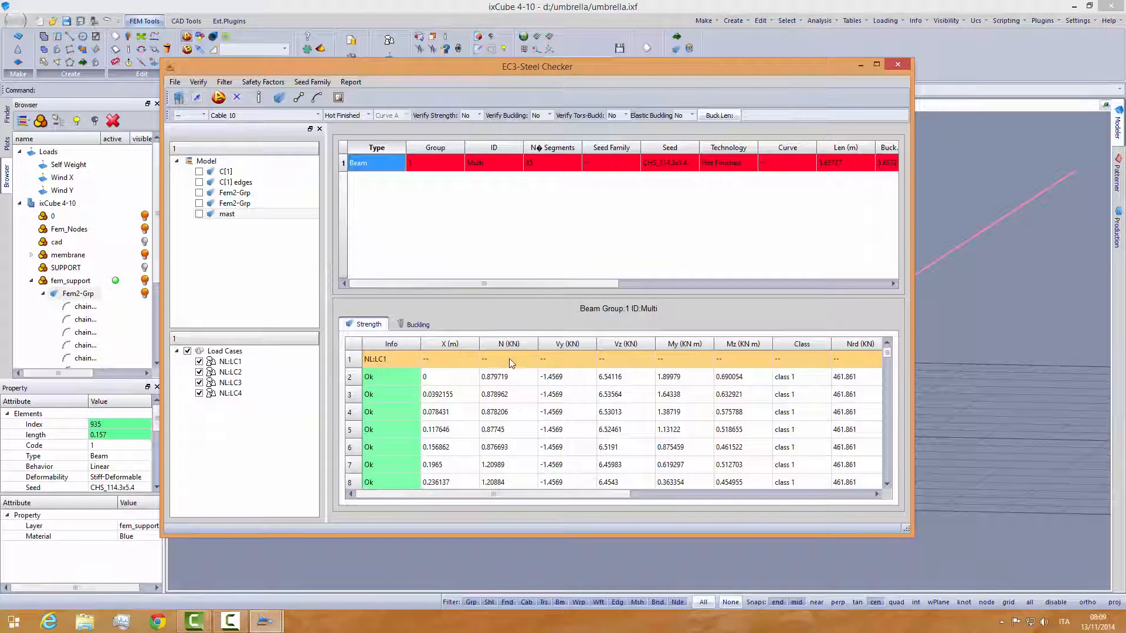
- Examine the mast's Safety Factor and enlarge the strength results table to review its SF N-M and SF V values
left_click_drag(576, 285, 828, 294)
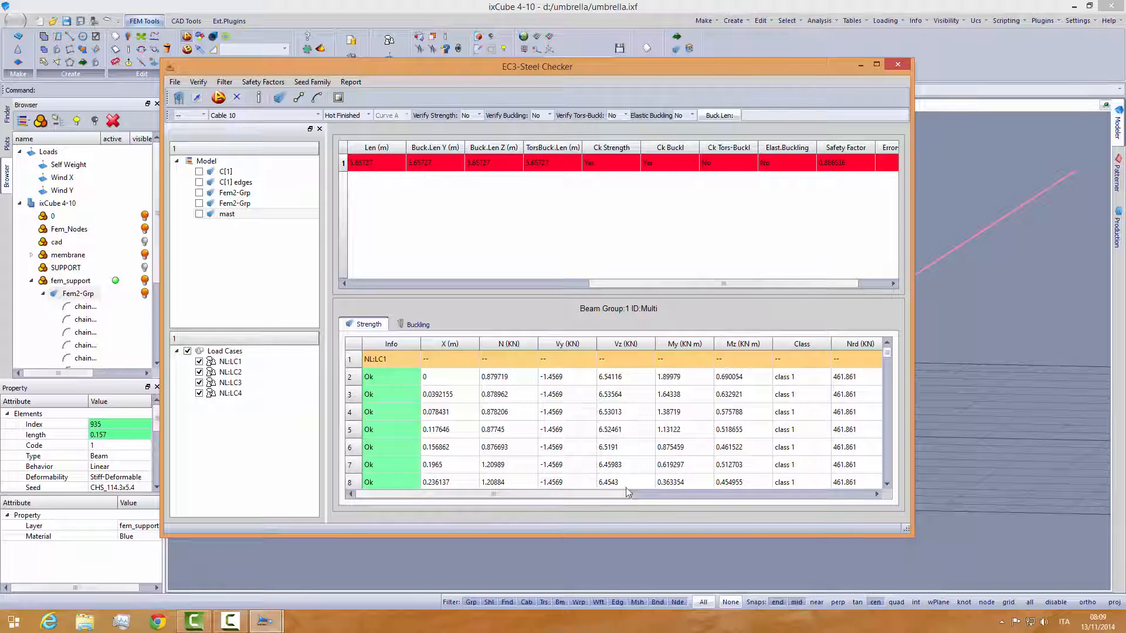
left_click_drag(547, 298, 546, 218)
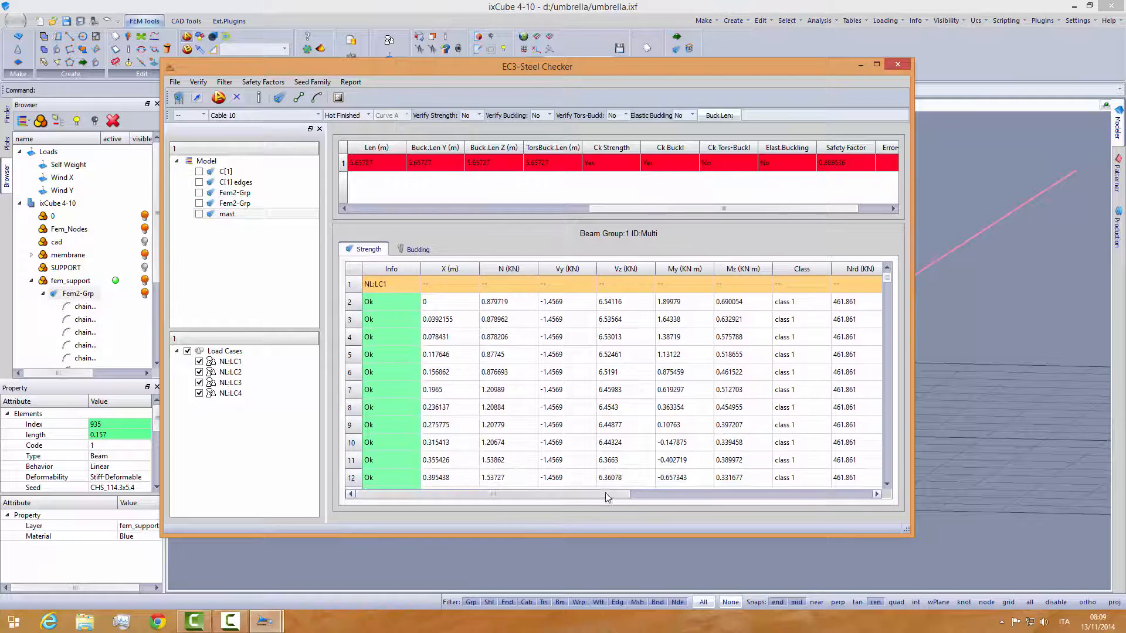
left_click_drag(591, 495, 855, 484)
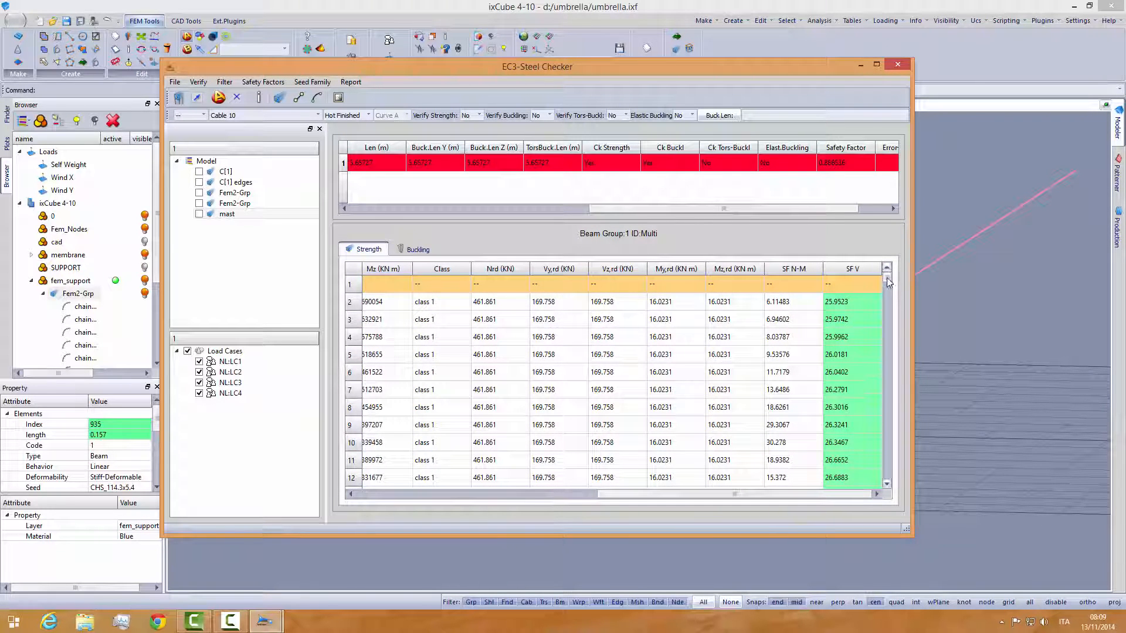
left_click_drag(886, 279, 885, 315)
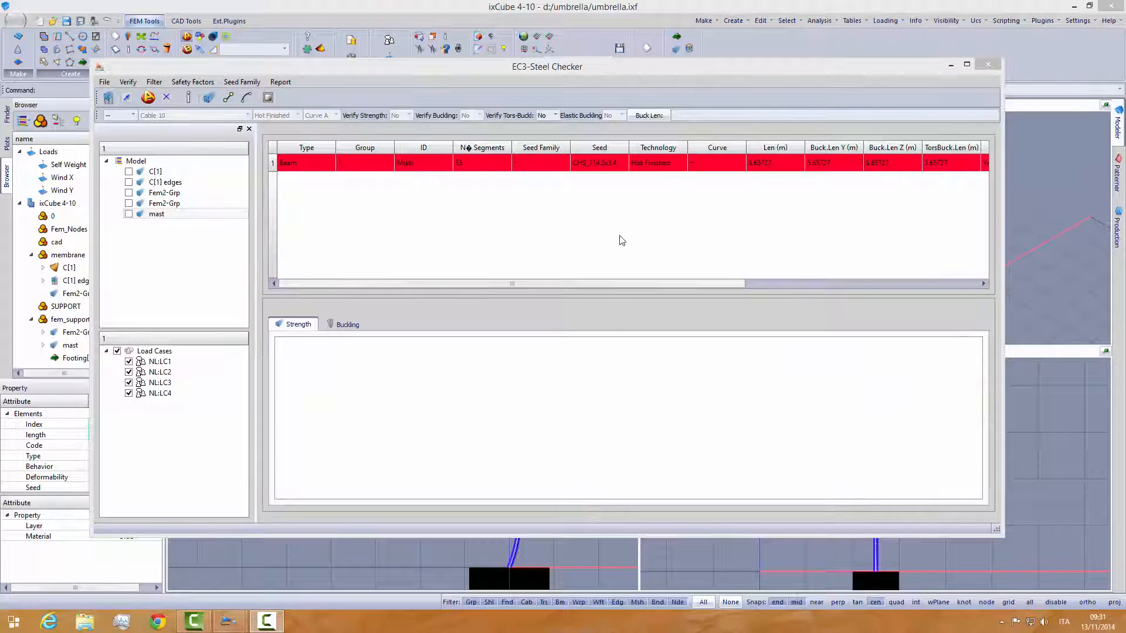
- Widen the Seed column and change the mast beam's seed to CHS 114.3x8
left_click(548, 169)
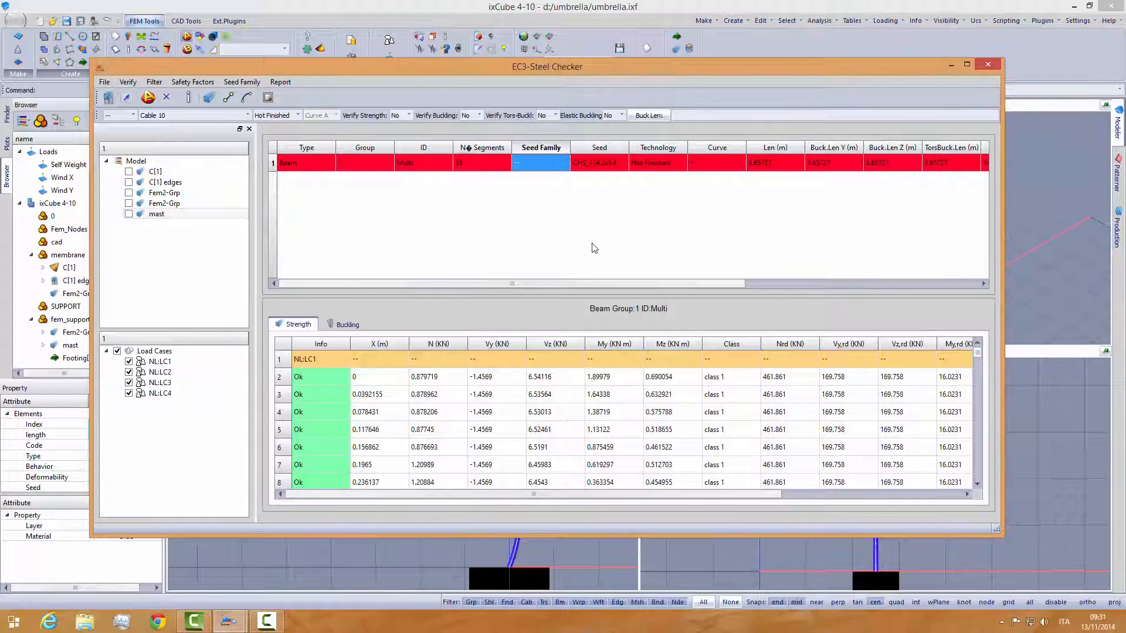
left_click(622, 163)
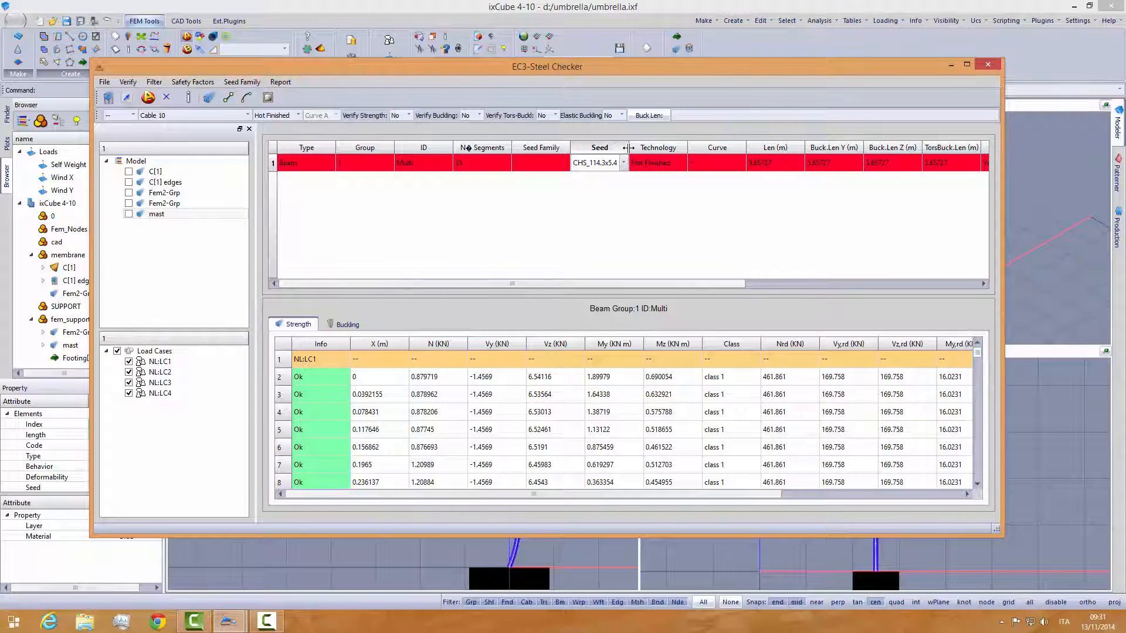
left_click_drag(628, 152, 661, 152)
left_click(655, 164)
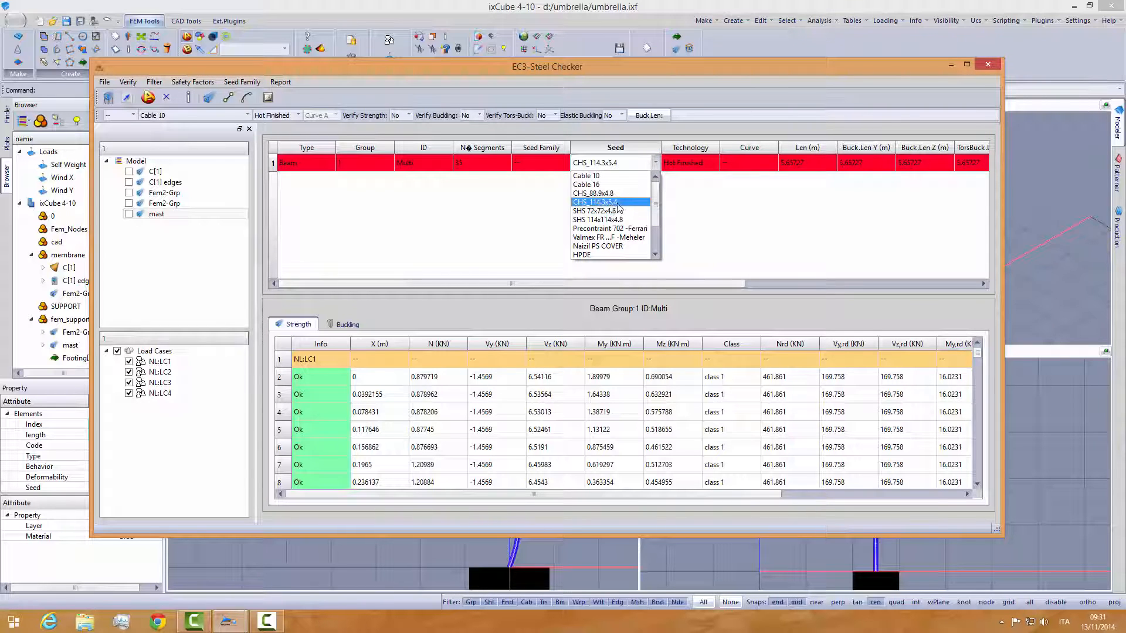
left_click_drag(657, 203, 658, 224)
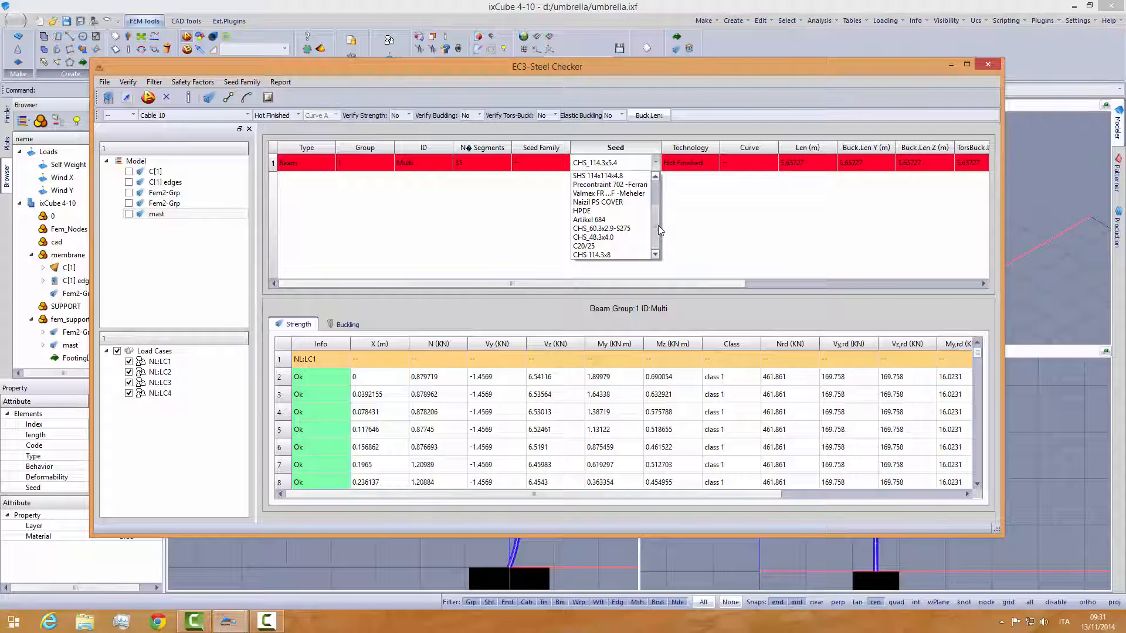
left_click(609, 257)
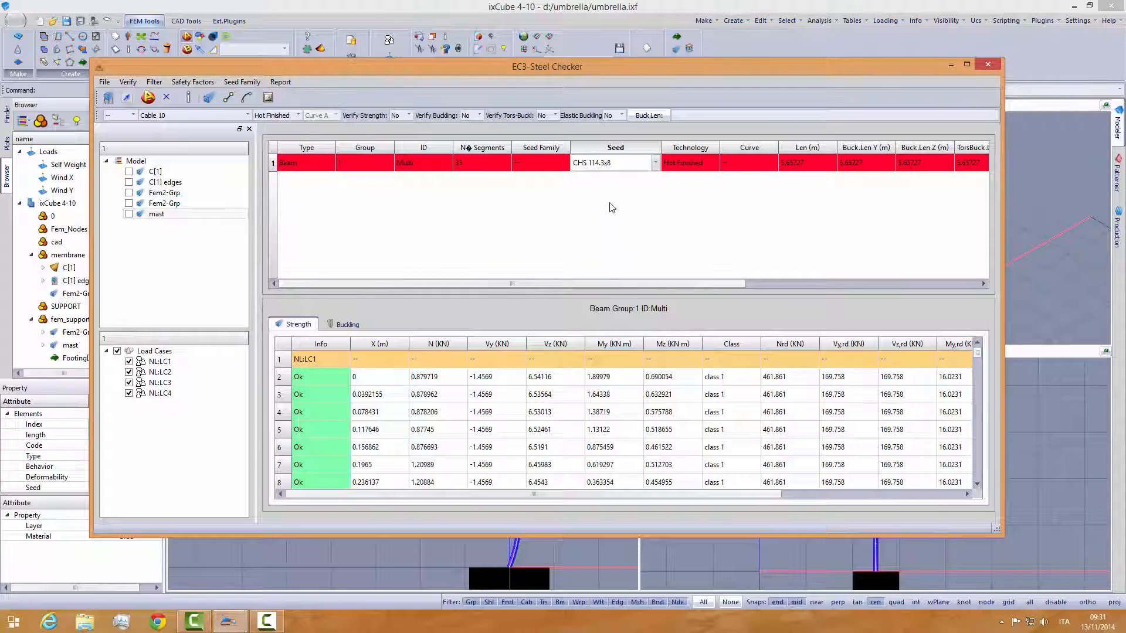
left_click(554, 165)
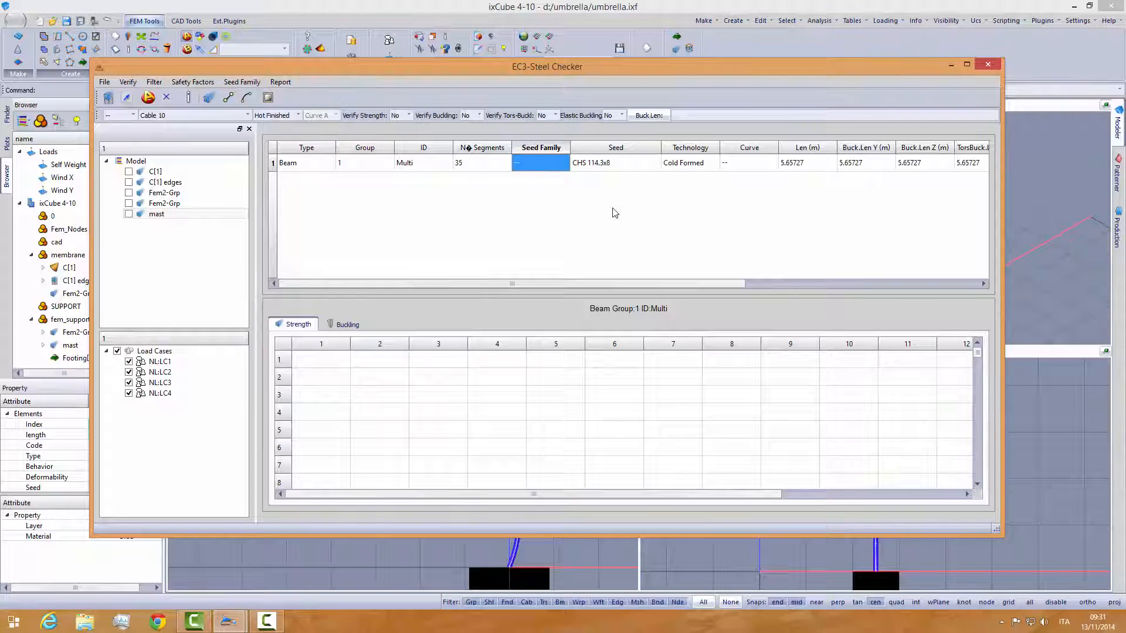
- Rerun the verification of the mast beam and widen the Safety Factor column to read its full entry
left_click(108, 98)
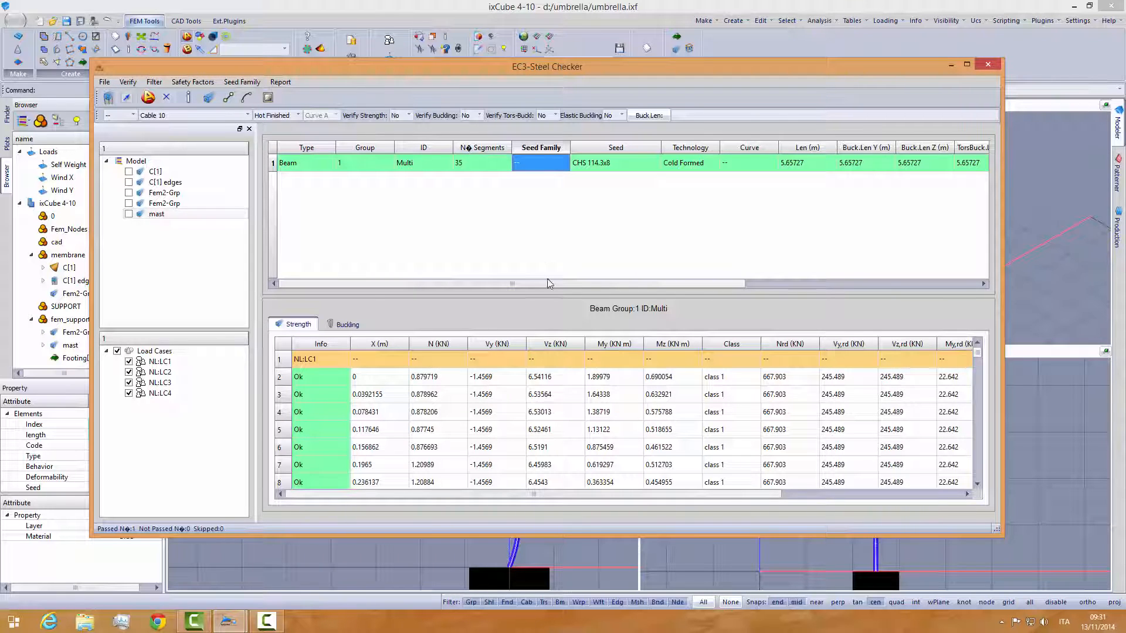
left_click_drag(548, 282, 830, 266)
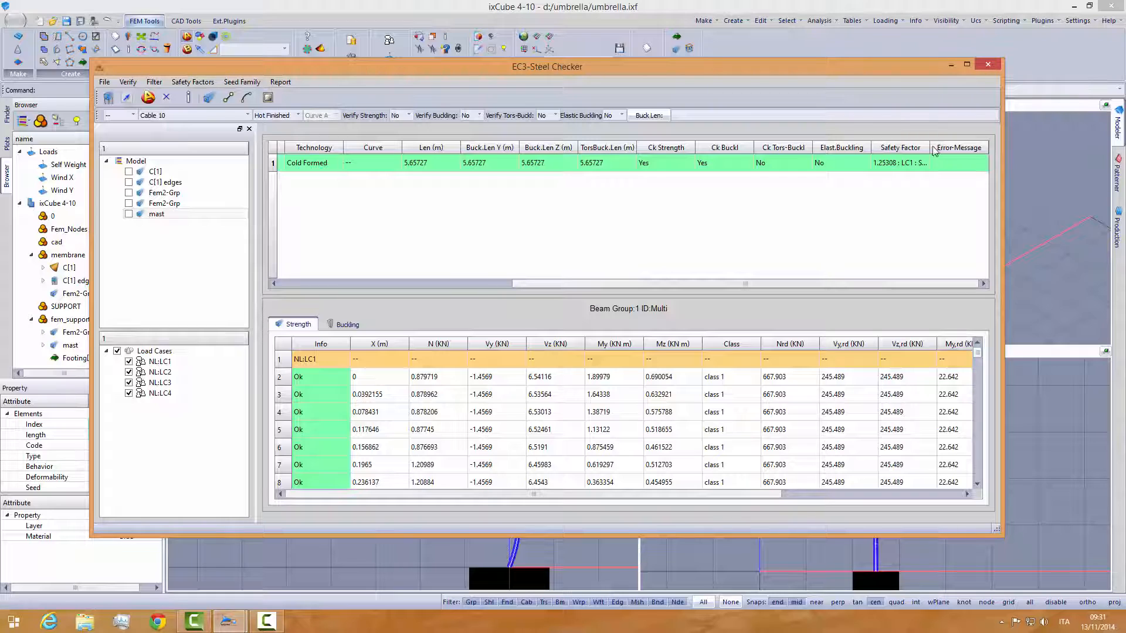
left_click_drag(932, 148, 959, 147)
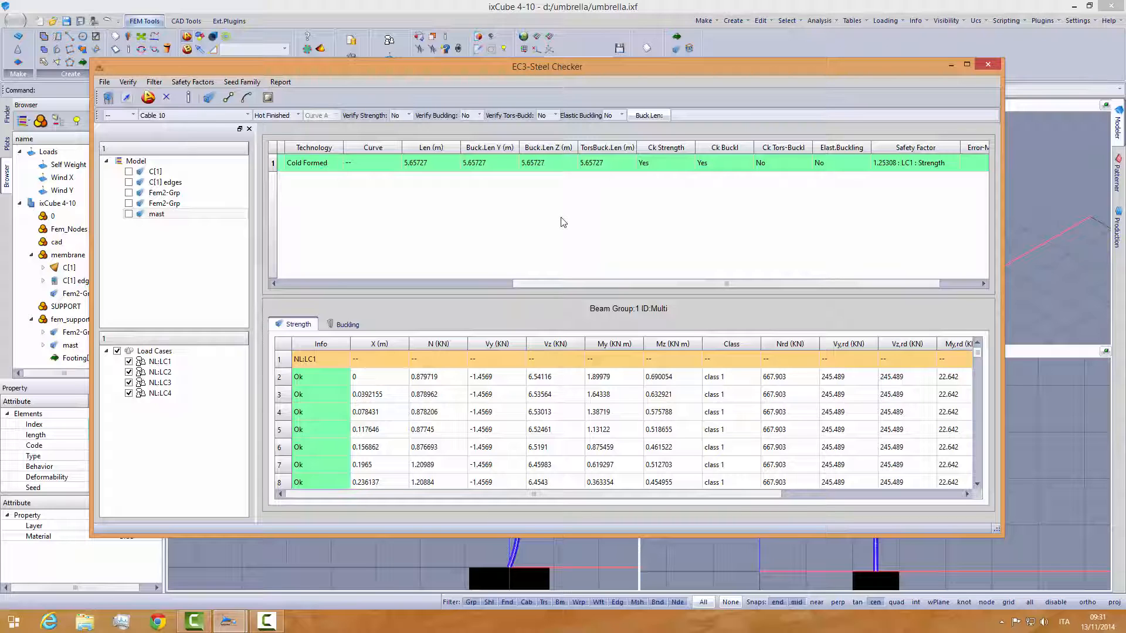
- Close the steel checker, maximize the perspective view, deselect the mast and inspect the umbrella from several angles
left_click(987, 63)
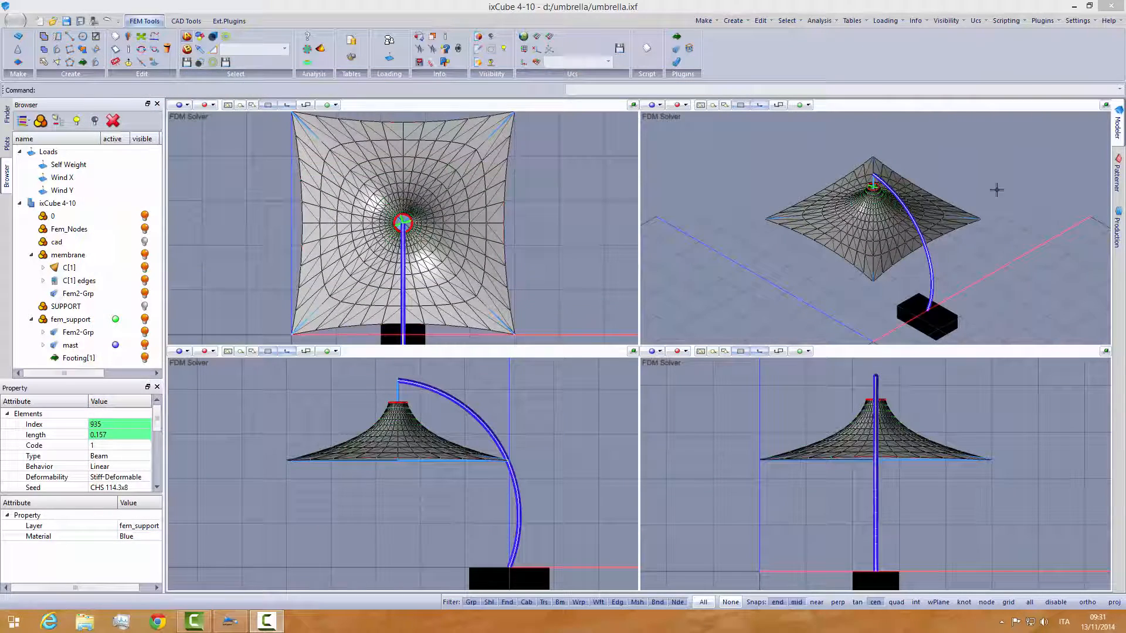
left_click(1106, 105)
middle_click_drag(789, 371, 822, 338)
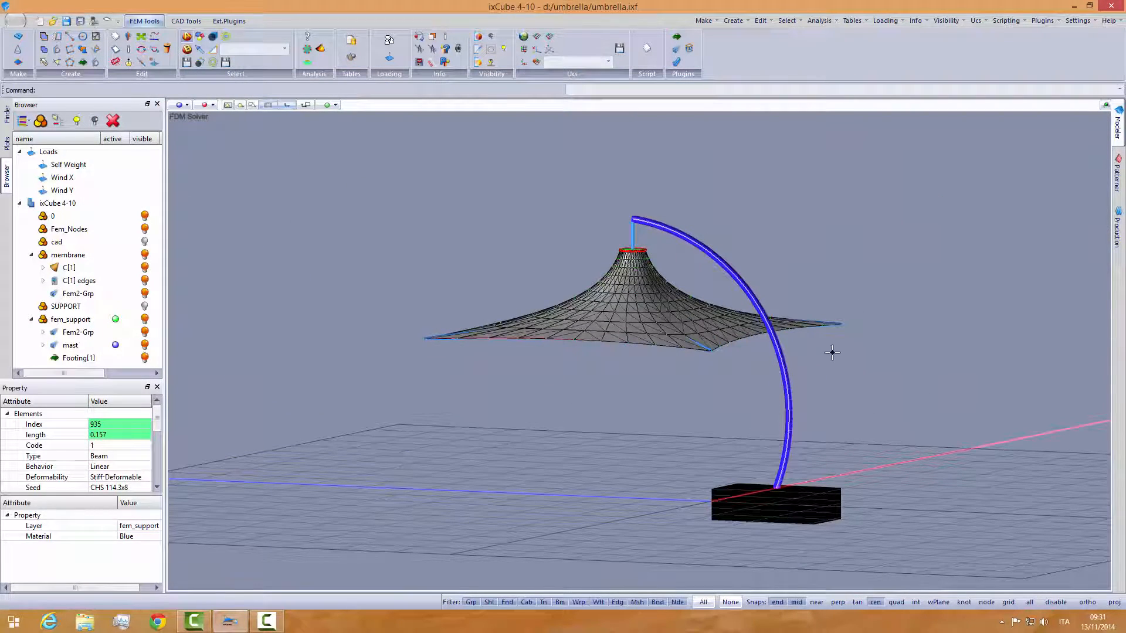
key("Escape")
middle_click_drag(727, 364, 751, 380)
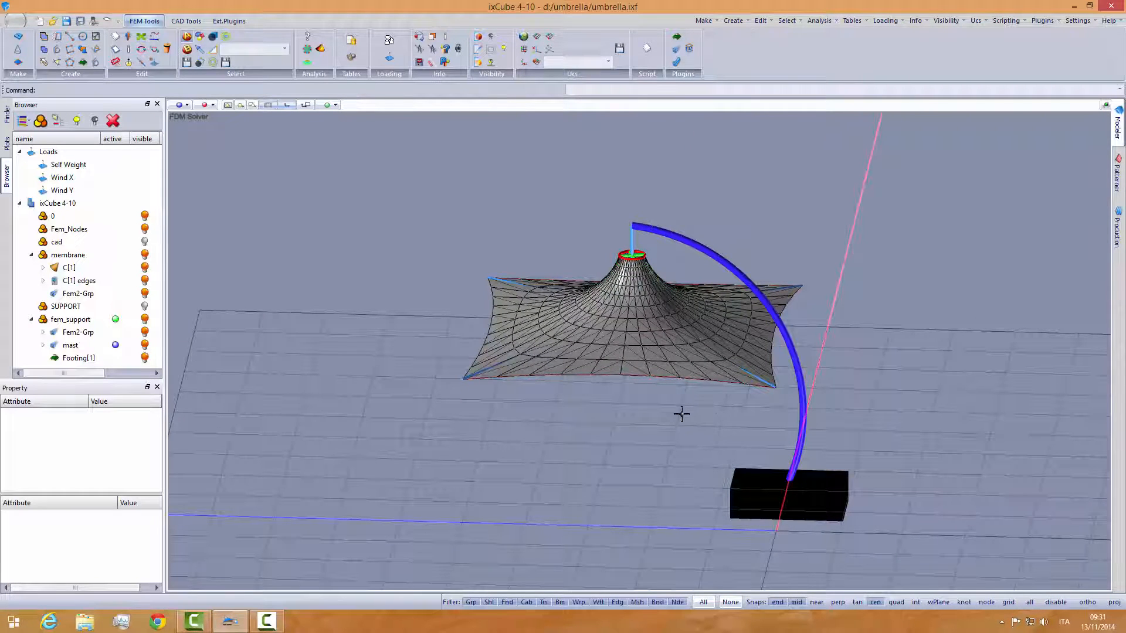
middle_click_drag(683, 416, 734, 382)
mouse_move(628, 407)
middle_mouse_down()
mouse_move(650, 390)
mouse_move(608, 384)
mouse_move(600, 395)
mouse_move(616, 402)
middle_mouse_up()
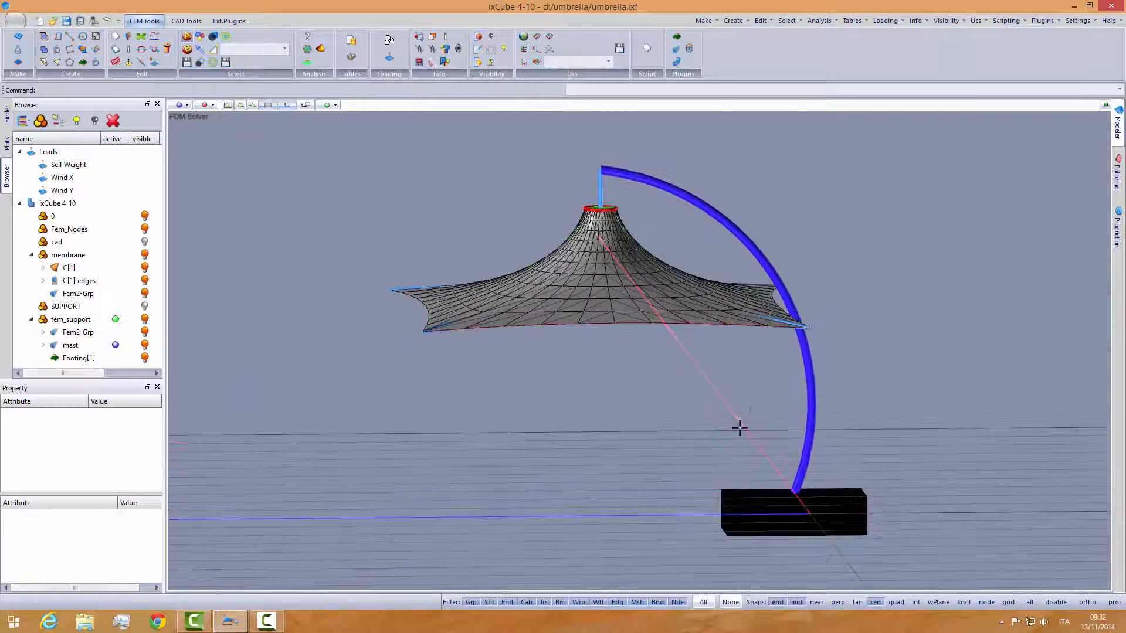